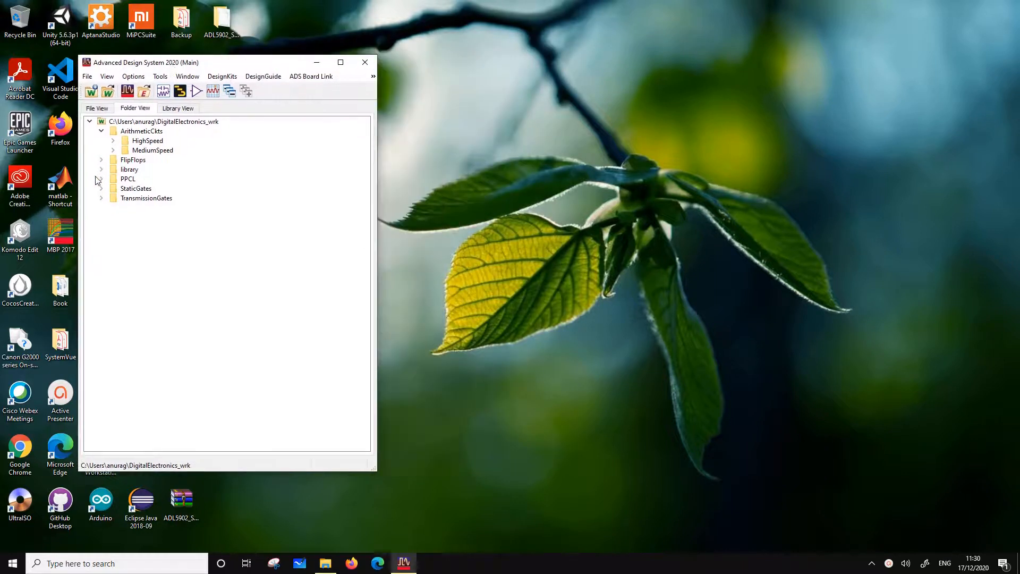
# Open the testFullAdderMS data display in the MediumSpeed folder and move its window aside from the workspace tree
pyautogui.click(112, 150)
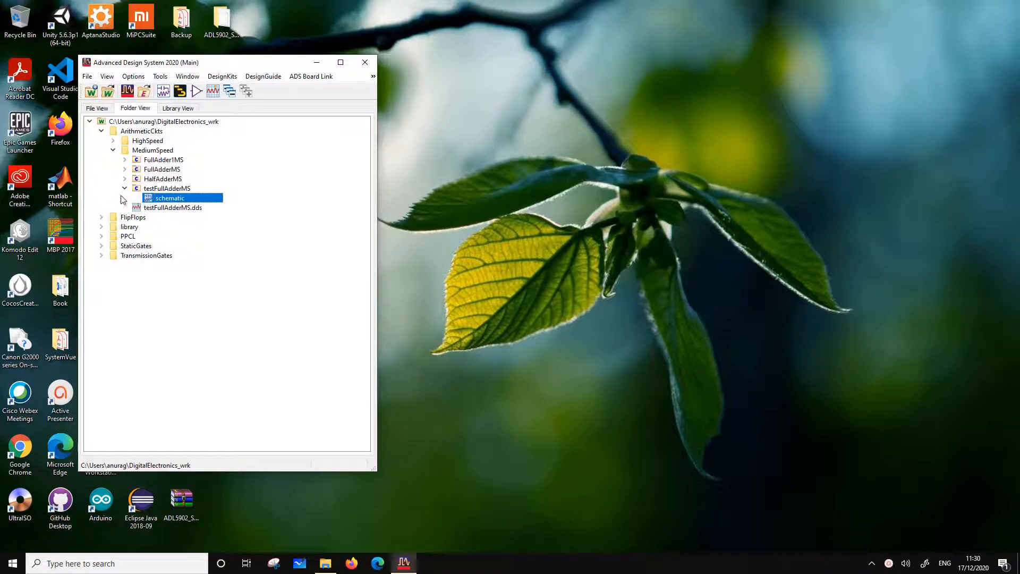
pyautogui.click(150, 208)
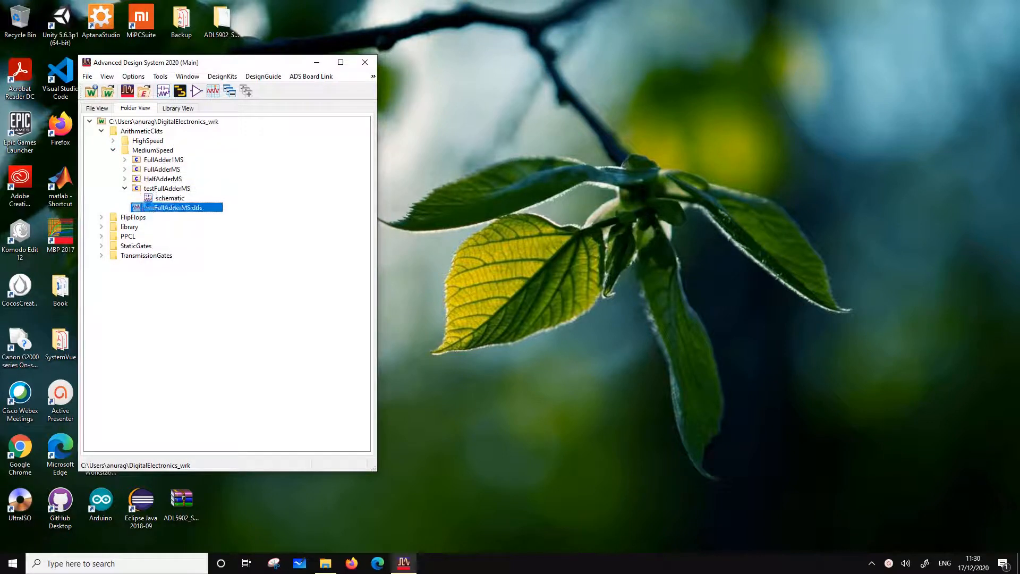
pyautogui.doubleClick(187, 211)
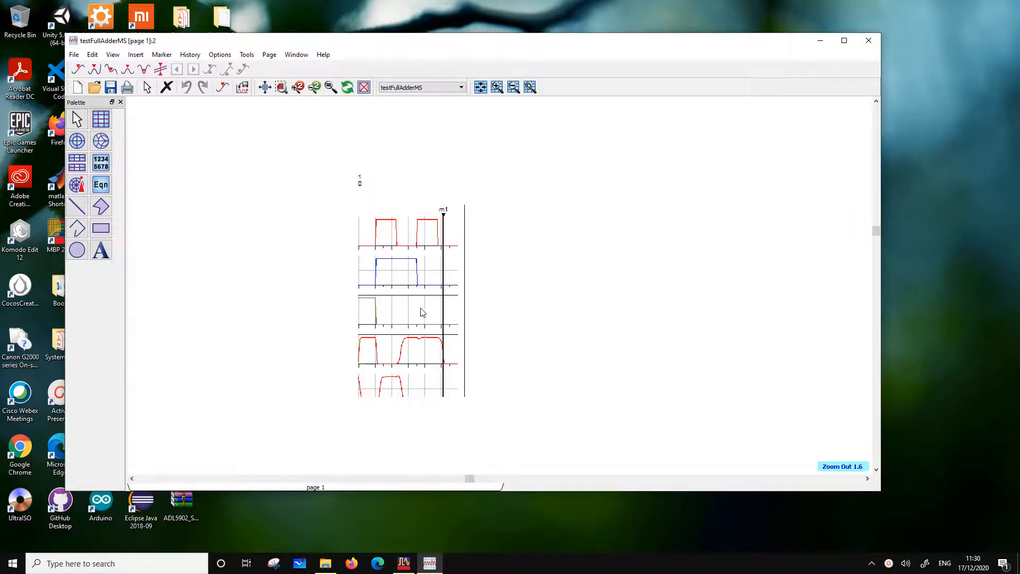
pyautogui.moveTo(274, 44); pyautogui.dragTo(561, 72)
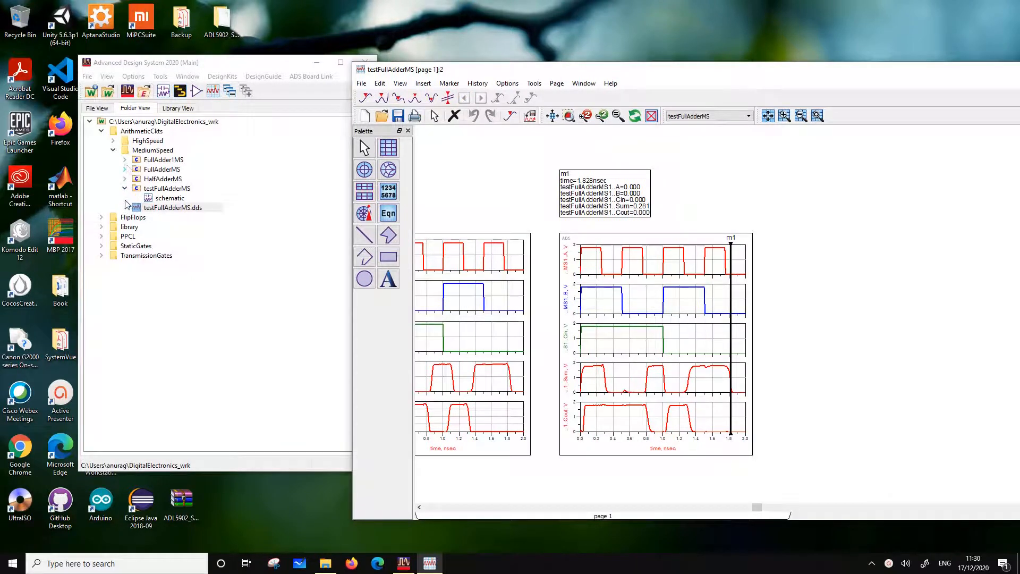
# Review the FullAdder1MS schematic and the testFullAdderMS waveforms, close both windows and reposition the main window
pyautogui.click(125, 160)
pyautogui.click(168, 170)
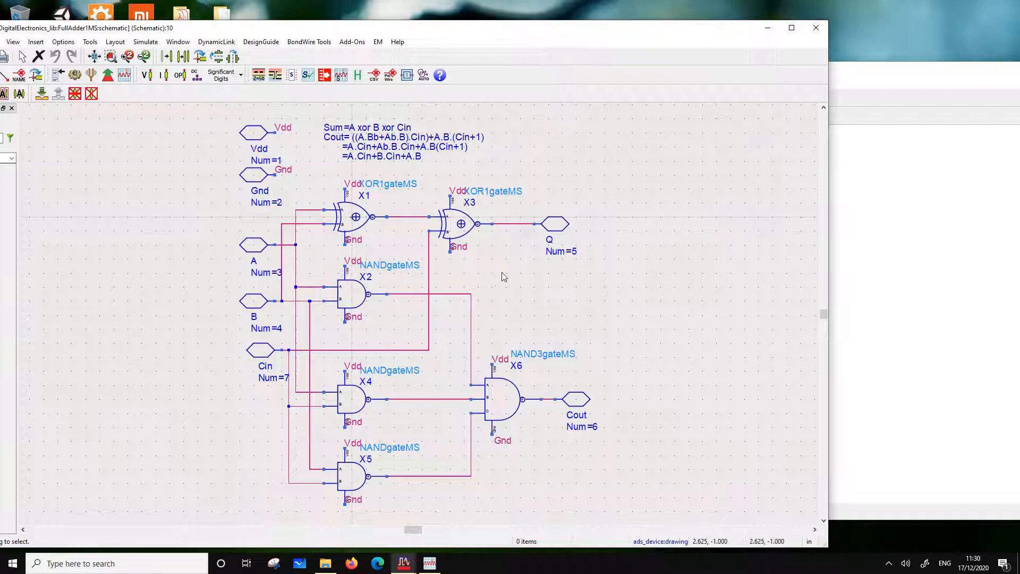
pyautogui.click(873, 79)
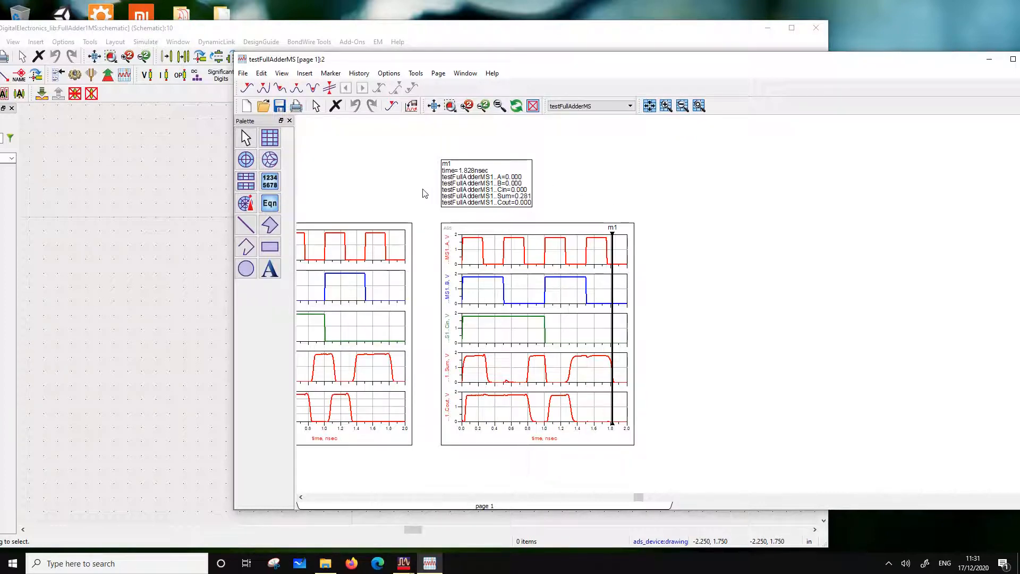
pyautogui.moveTo(259, 64); pyautogui.dragTo(458, 113)
pyautogui.doubleClick(442, 109)
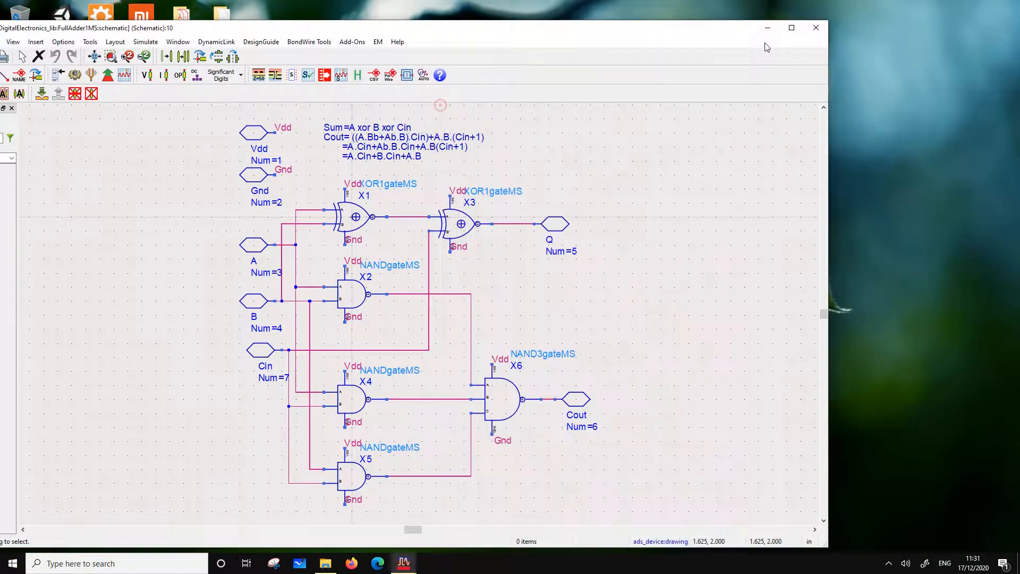
pyautogui.click(815, 27)
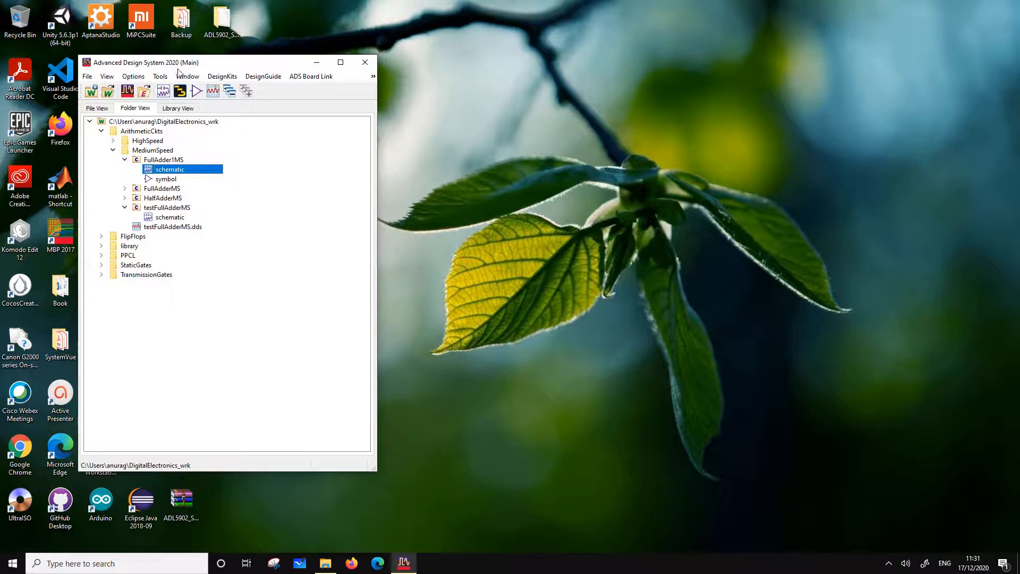
pyautogui.moveTo(175, 61); pyautogui.dragTo(515, 115)
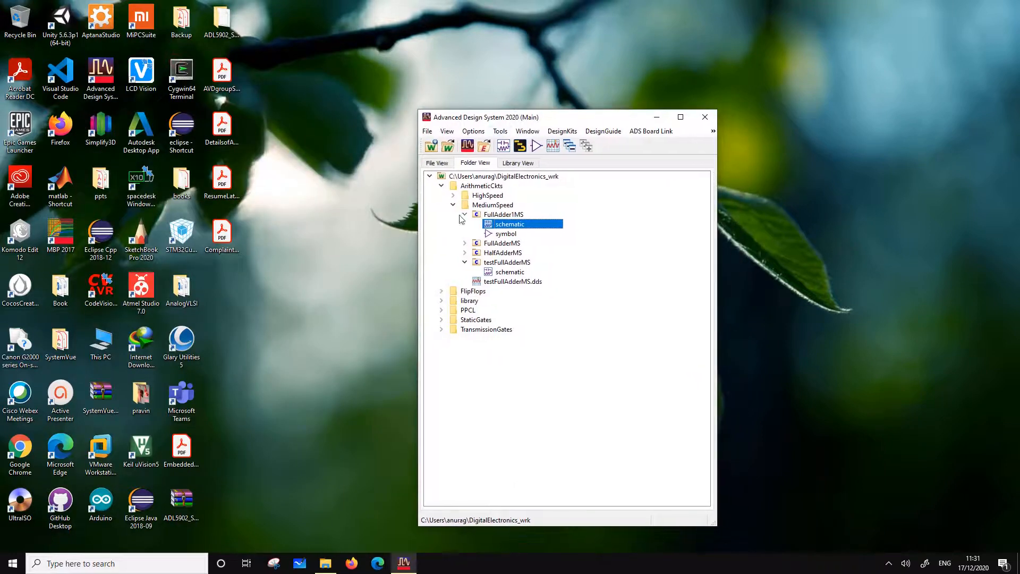
pyautogui.rightClick(500, 228)
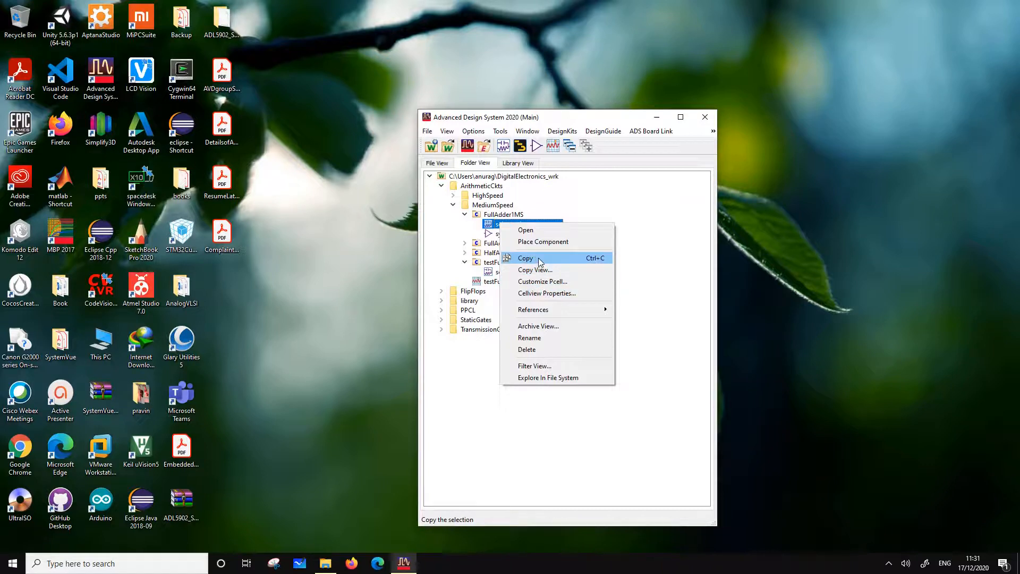
pyautogui.rightClick(496, 214)
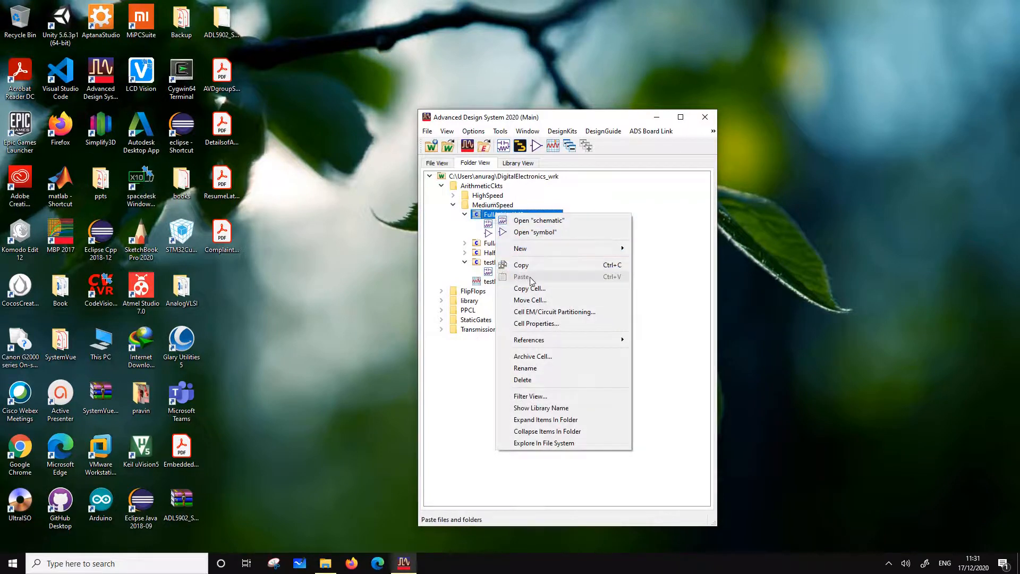
pyautogui.click(541, 289)
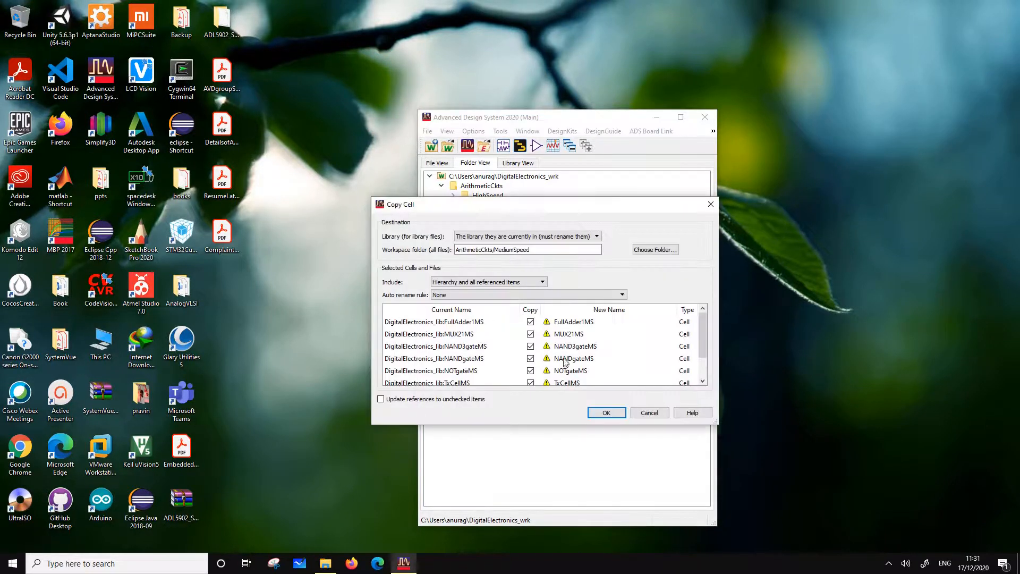
pyautogui.click(531, 322)
pyautogui.click(530, 346)
pyautogui.click(531, 358)
pyautogui.click(531, 371)
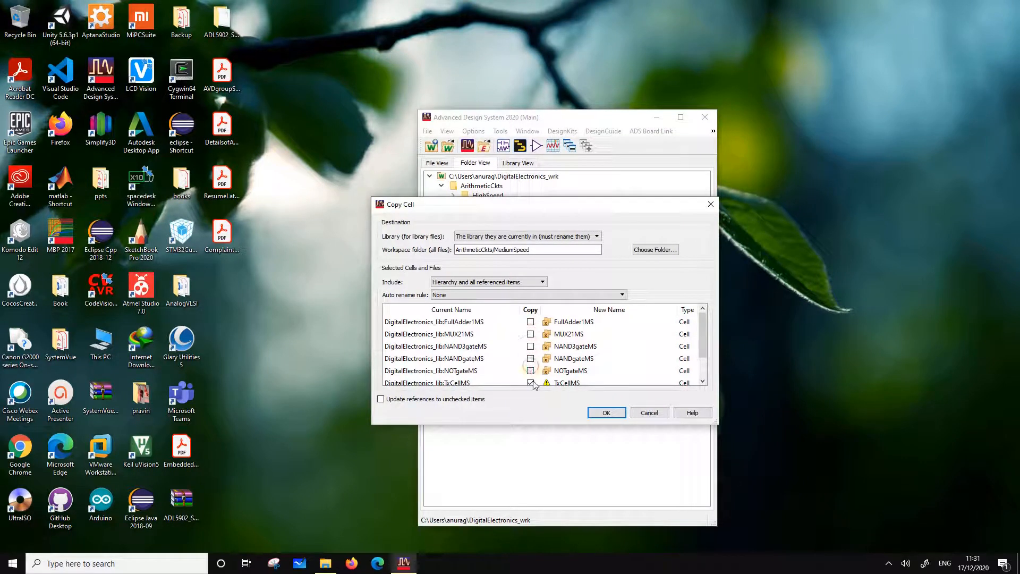
pyautogui.click(530, 382)
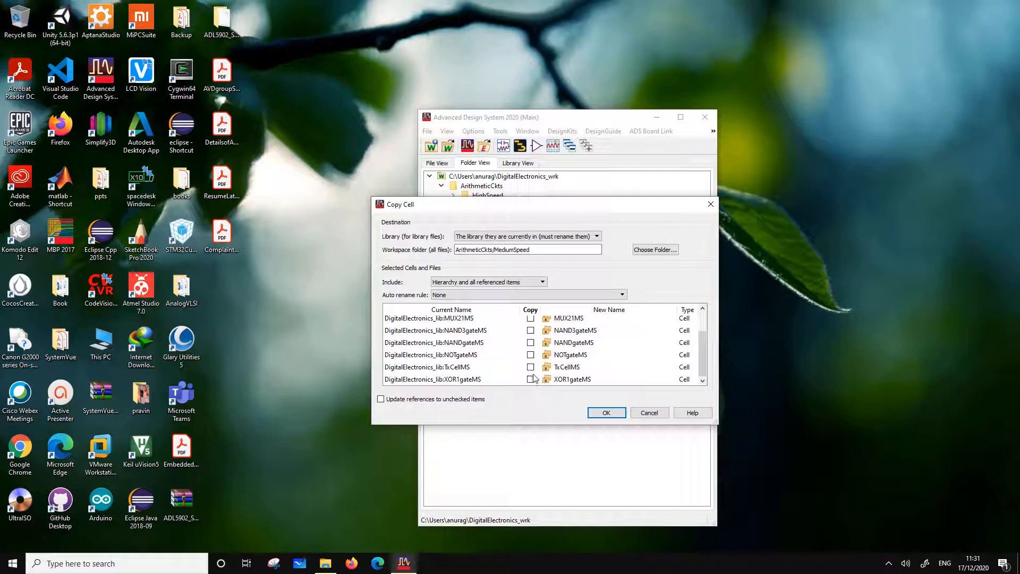
pyautogui.scroll(1, 534, 375)
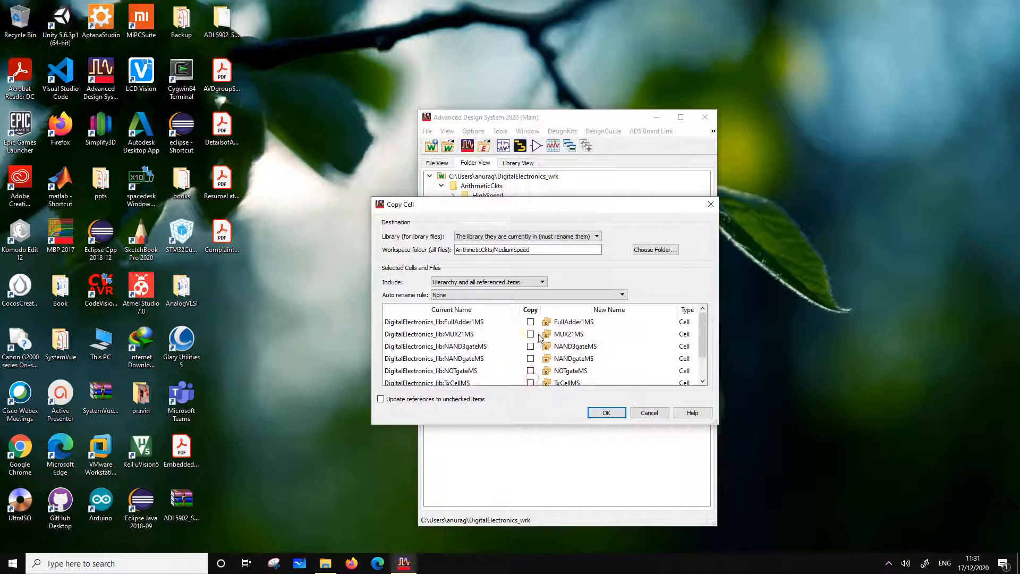
pyautogui.click(592, 321)
pyautogui.press('BackSpace')
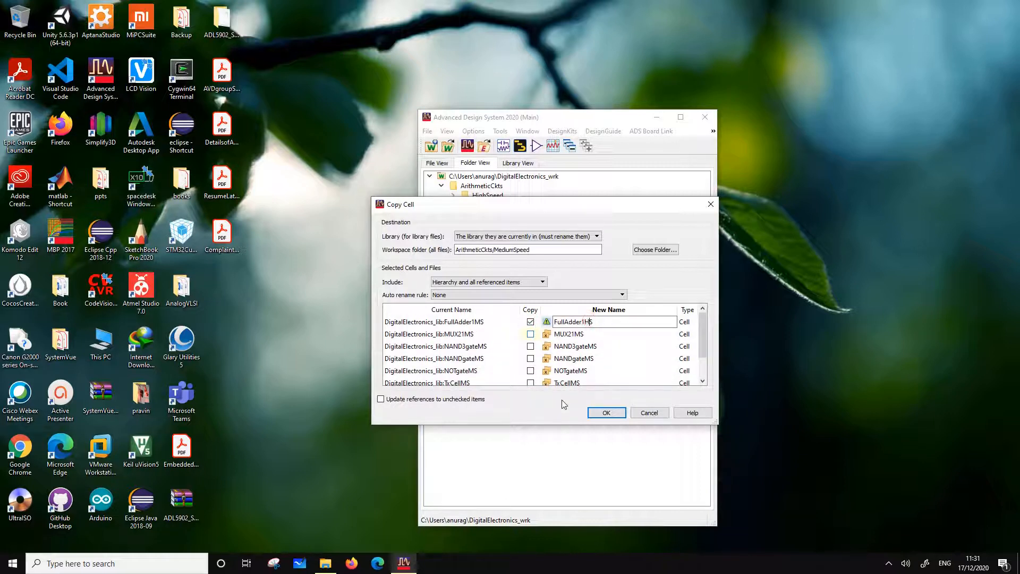
pyautogui.click(650, 253)
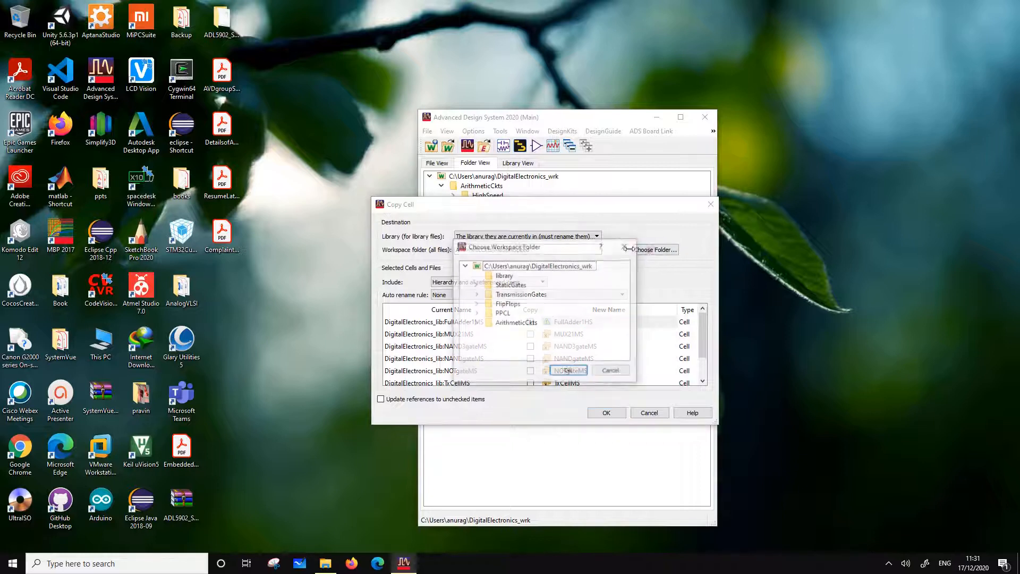
pyautogui.click(476, 323)
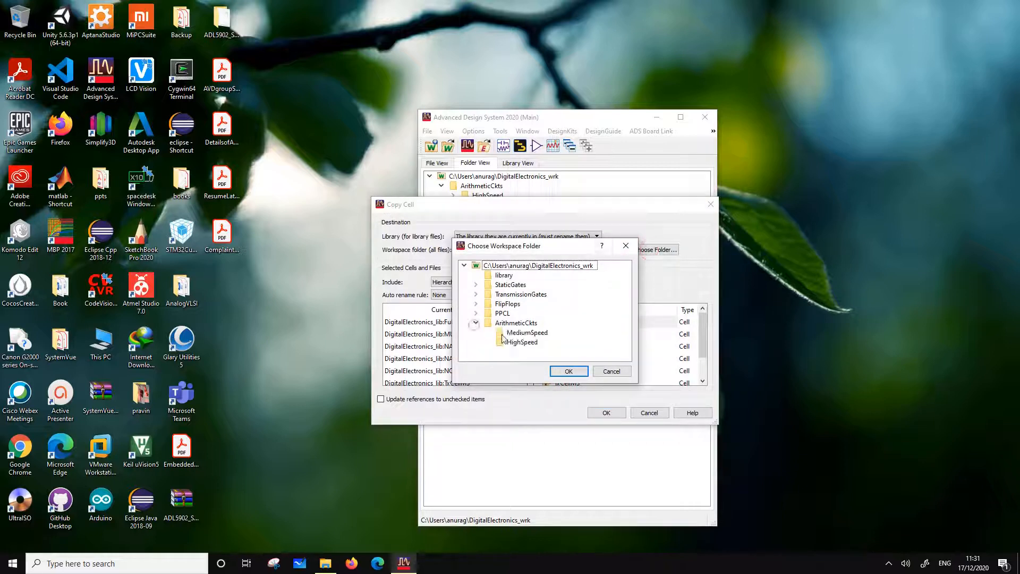
pyautogui.click(520, 343)
pyautogui.click(569, 371)
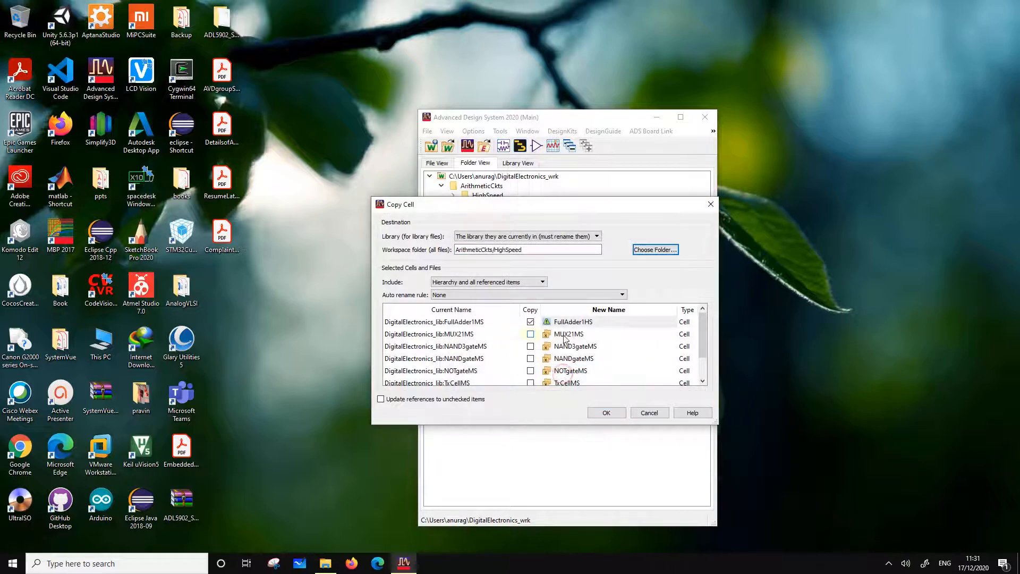
pyautogui.scroll(-1, 565, 339)
pyautogui.scroll(1, 591, 364)
pyautogui.click(597, 327)
pyautogui.click(597, 327)
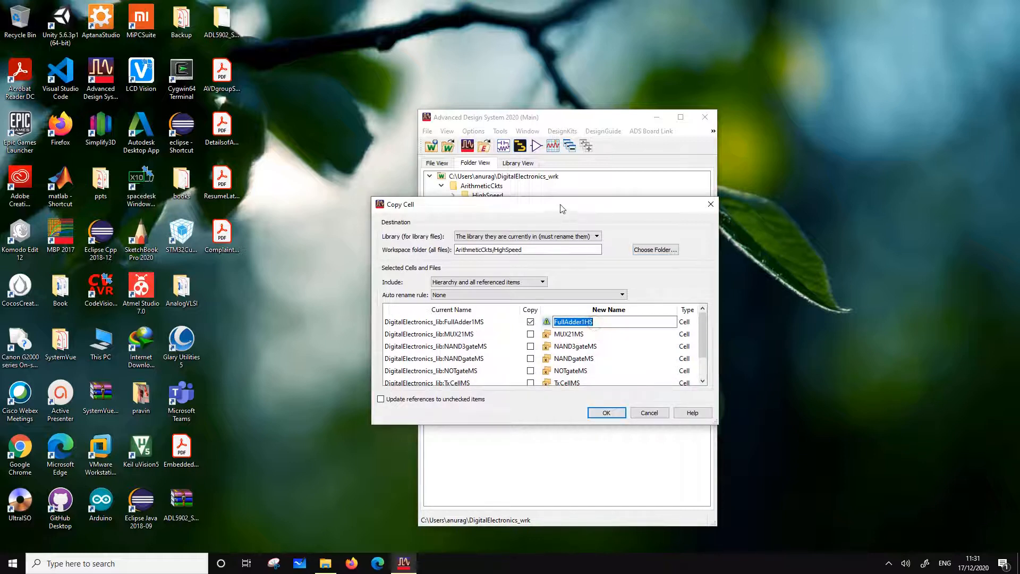
pyautogui.moveTo(560, 204); pyautogui.dragTo(534, 298)
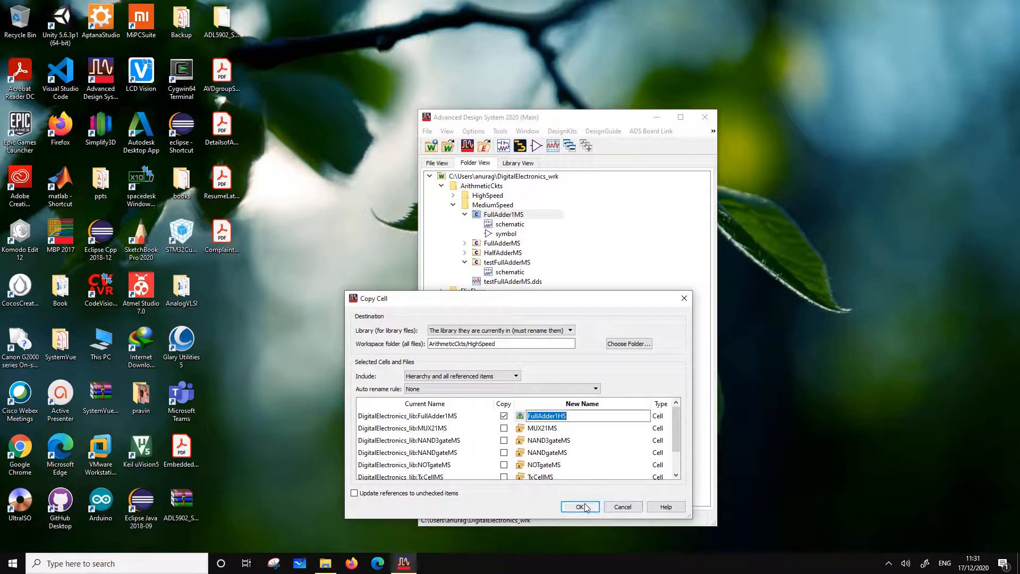
pyautogui.click(623, 507)
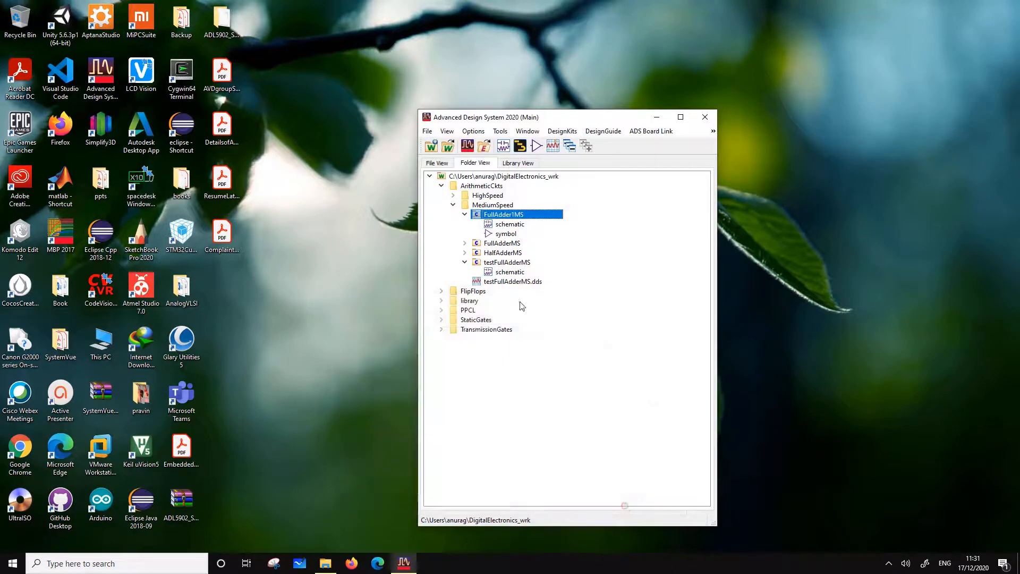
# Delete the existing FullAdder1HS cell from the HighSpeed folder
pyautogui.click(453, 195)
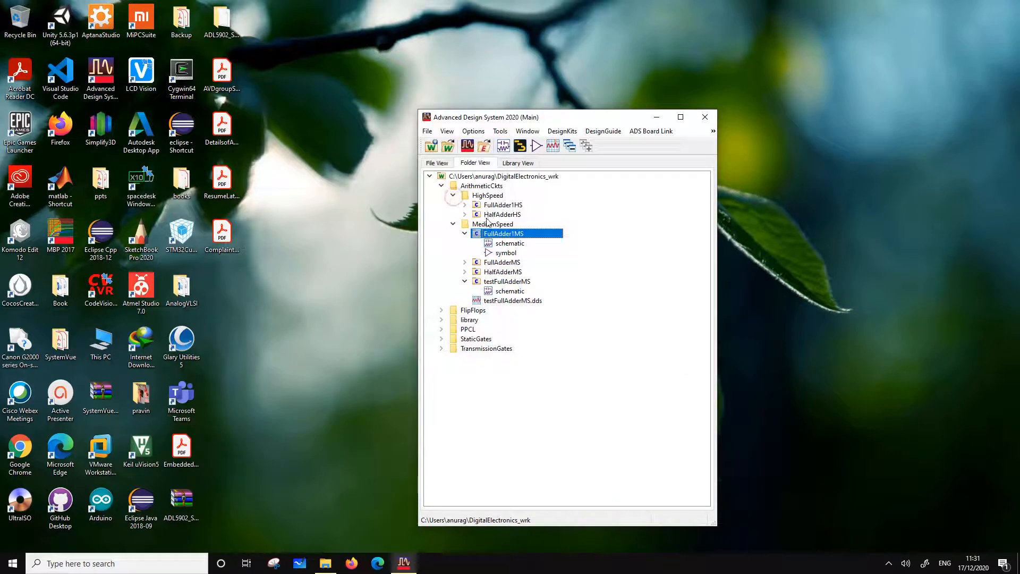
pyautogui.rightClick(499, 205)
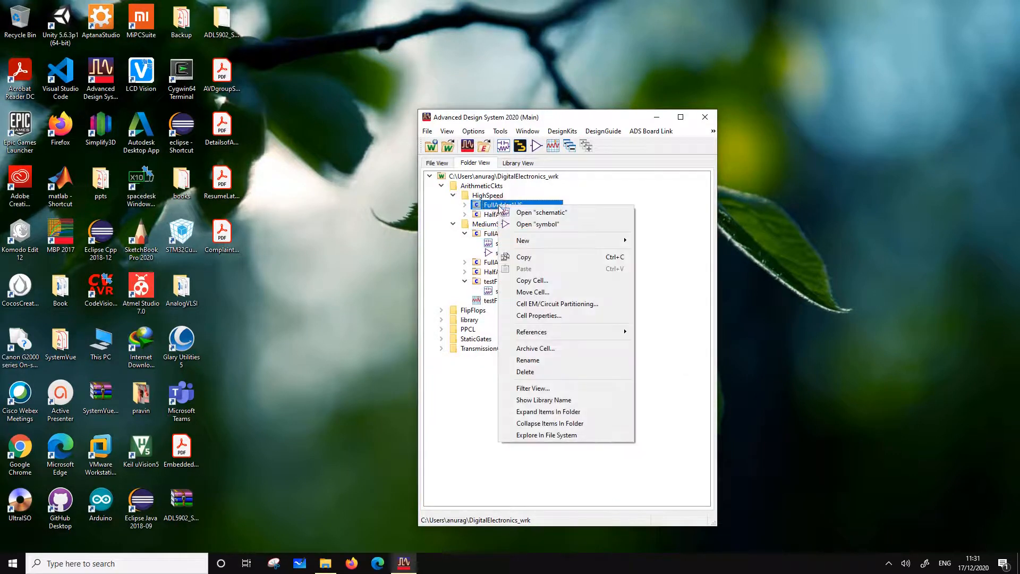
pyautogui.click(536, 373)
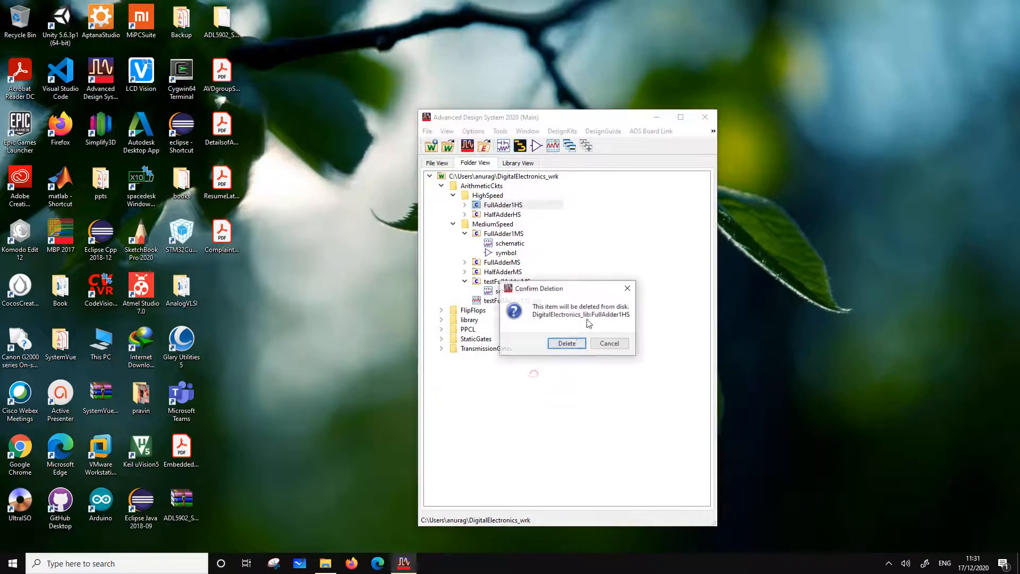
pyautogui.click(566, 343)
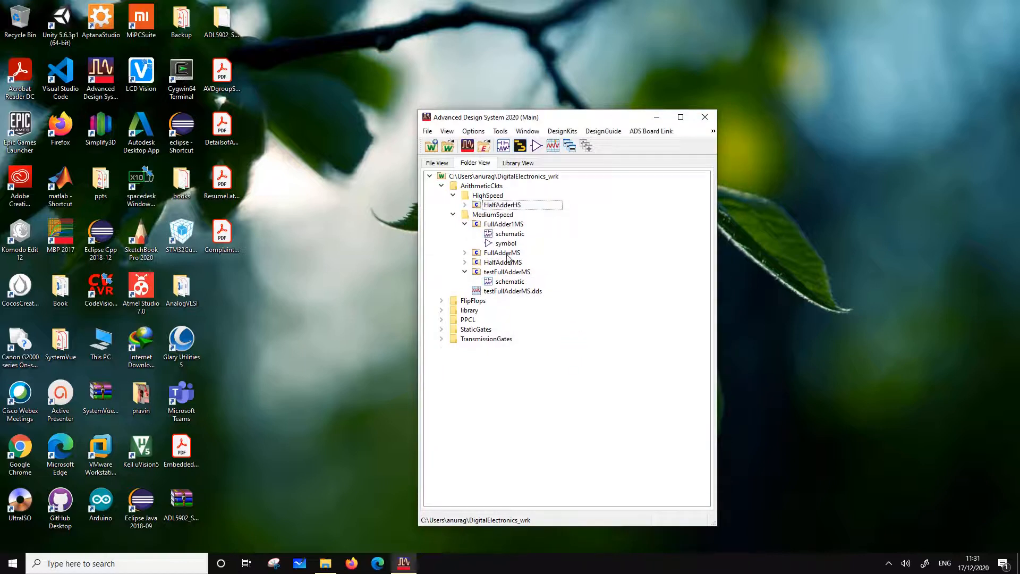
# Copy the FullAdder1MS cell as FullAdder1HS, excluding all of its referenced gate cells from the copy
pyautogui.rightClick(506, 224)
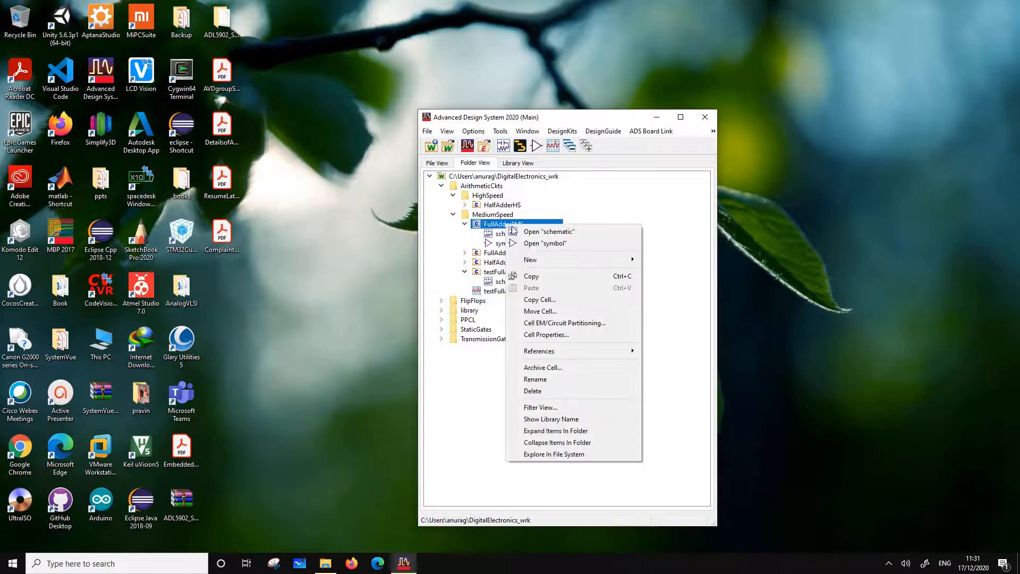
pyautogui.click(536, 300)
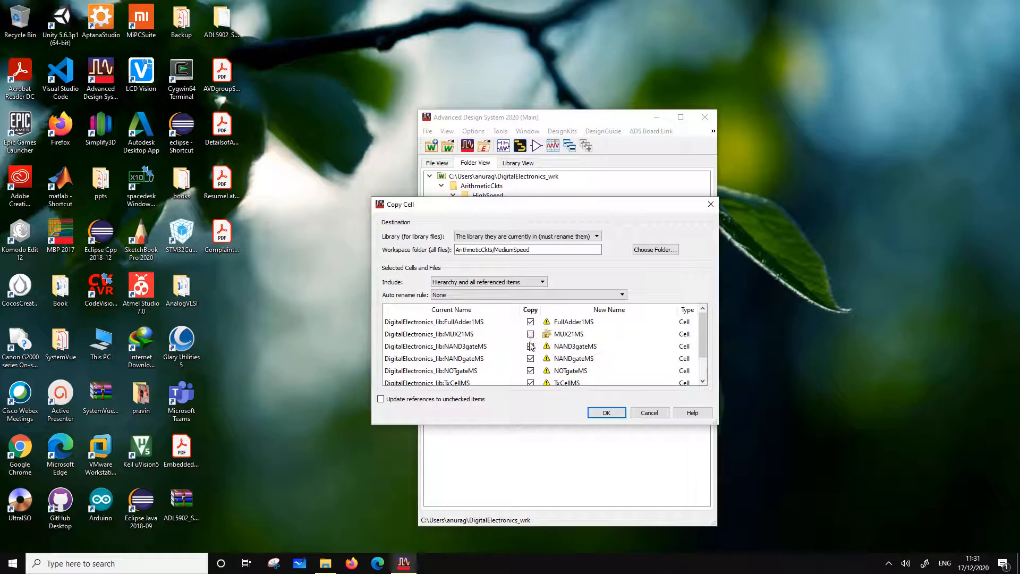
pyautogui.click(531, 346)
pyautogui.click(531, 359)
pyautogui.click(530, 371)
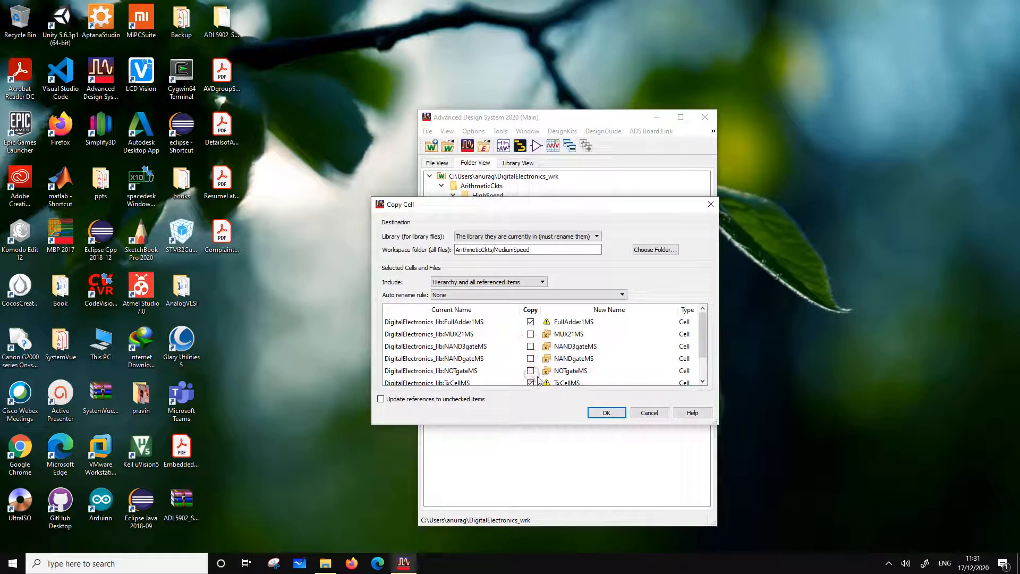
pyautogui.click(531, 382)
pyautogui.click(584, 323)
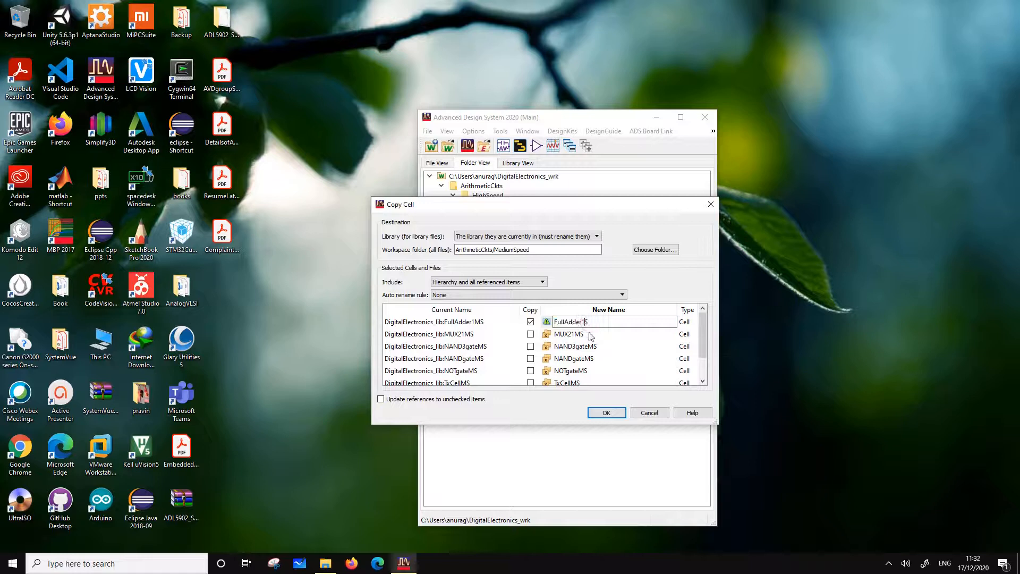
pyautogui.write('H')
pyautogui.click(606, 413)
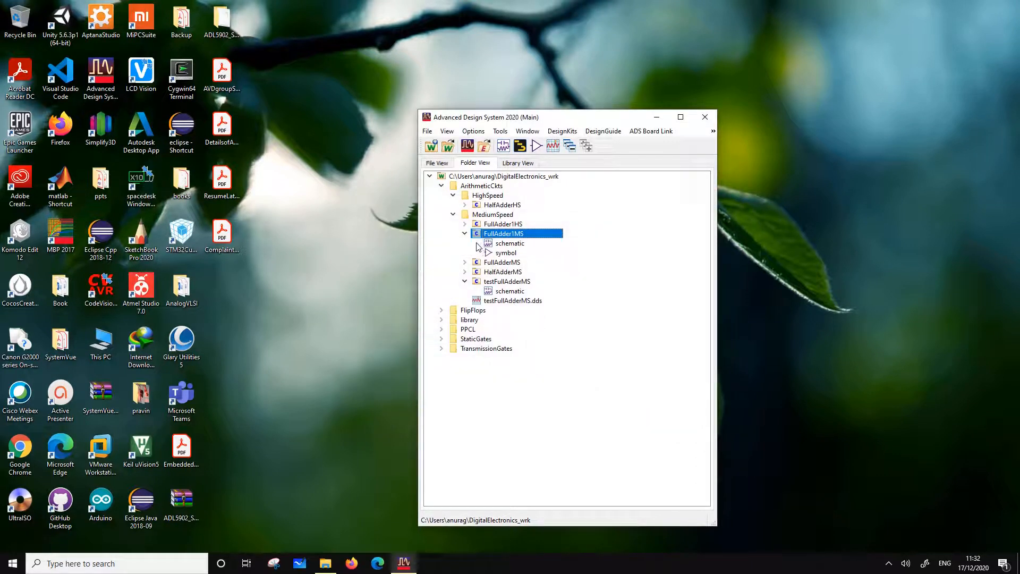
# Move the FullAdder1HS cell from MediumSpeed into the HighSpeed folder and open its schematic
pyautogui.moveTo(495, 225); pyautogui.dragTo(490, 197)
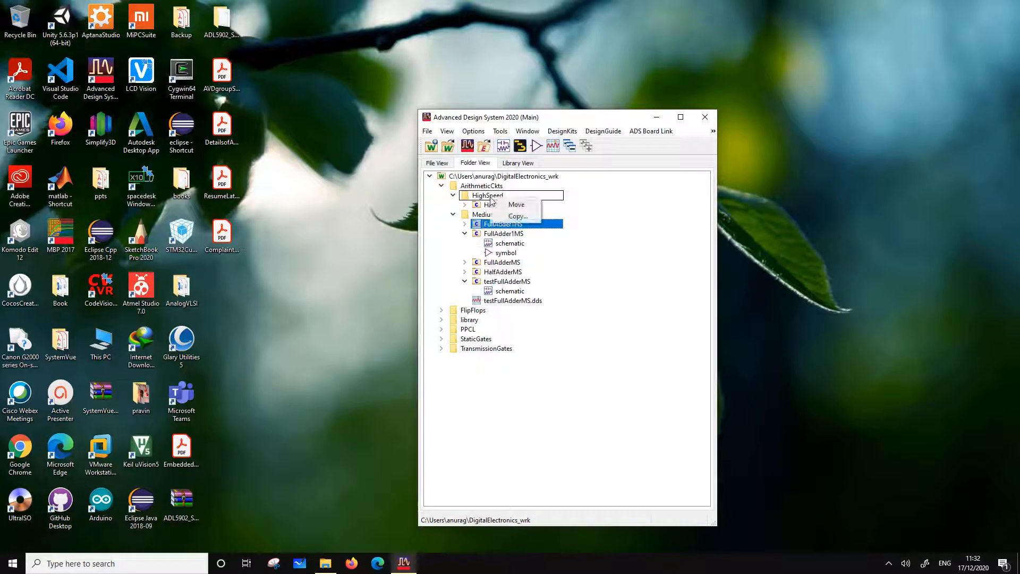
pyautogui.click(504, 202)
pyautogui.click(466, 204)
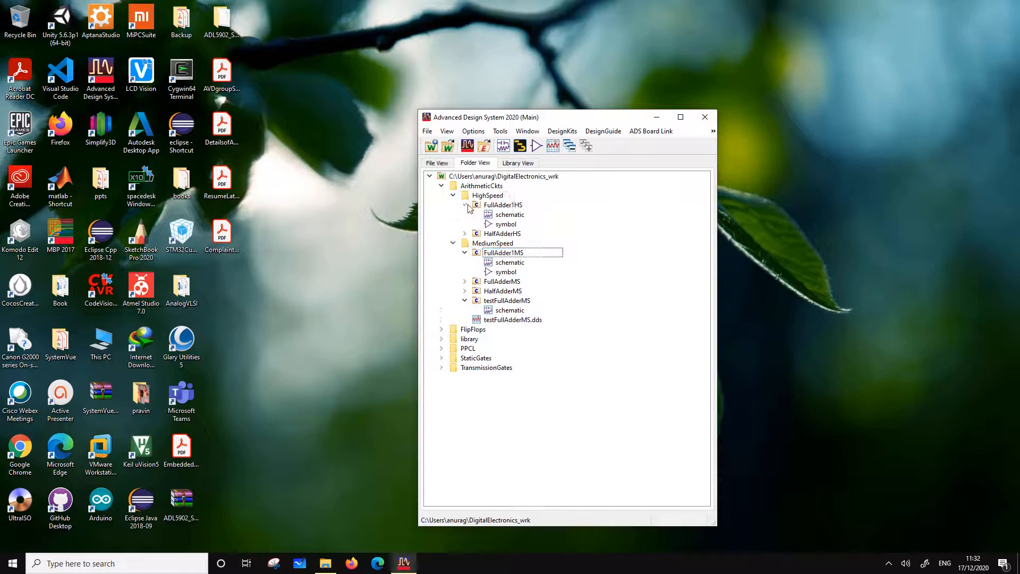
pyautogui.doubleClick(506, 214)
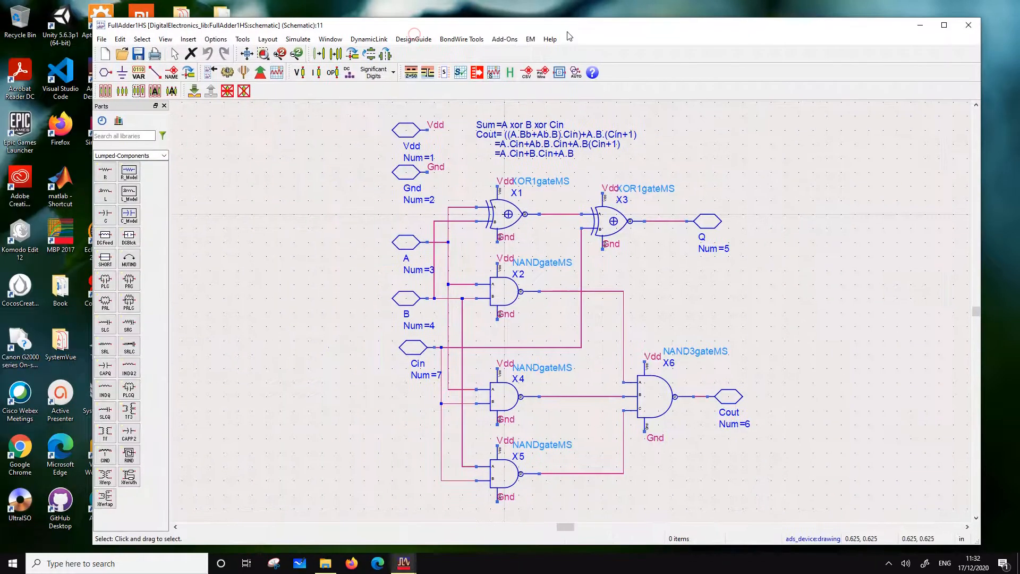
# Change both XOR gates, X1 and X3, from the medium-speed cell to XOR1gateHS
pyautogui.click(552, 183)
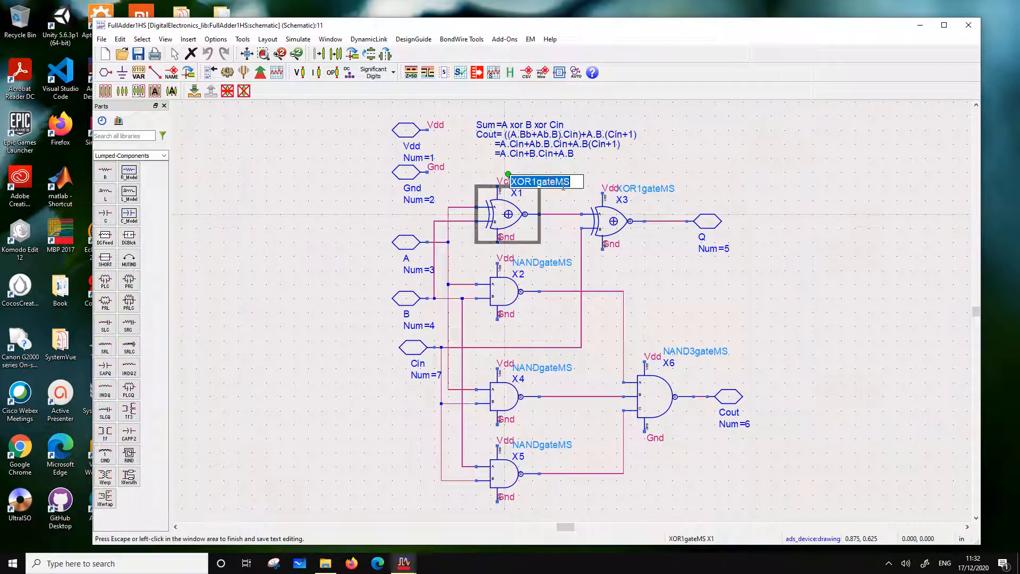
pyautogui.press('BackSpace')
pyautogui.write('H')
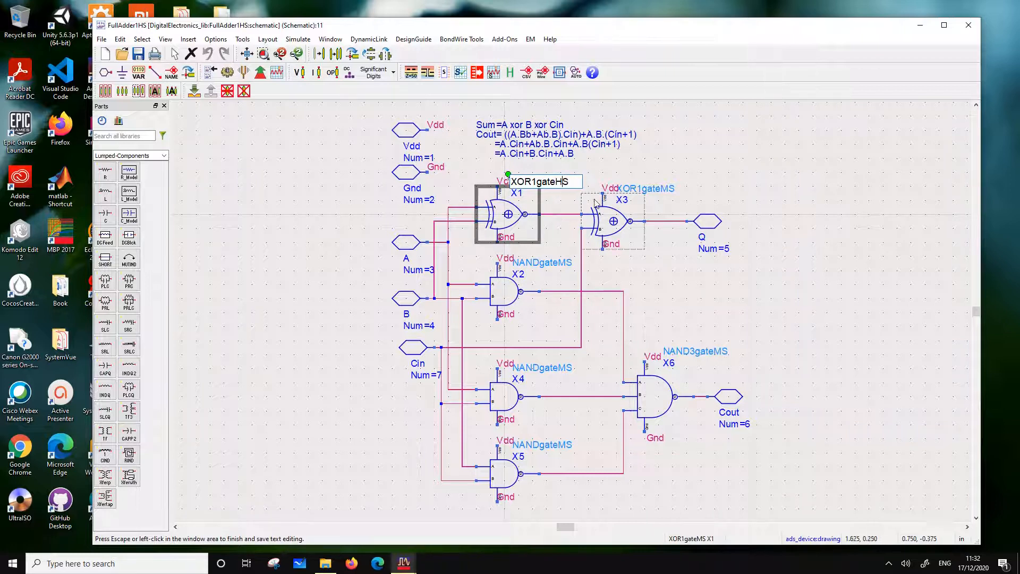
pyautogui.click(726, 157)
pyautogui.click(665, 190)
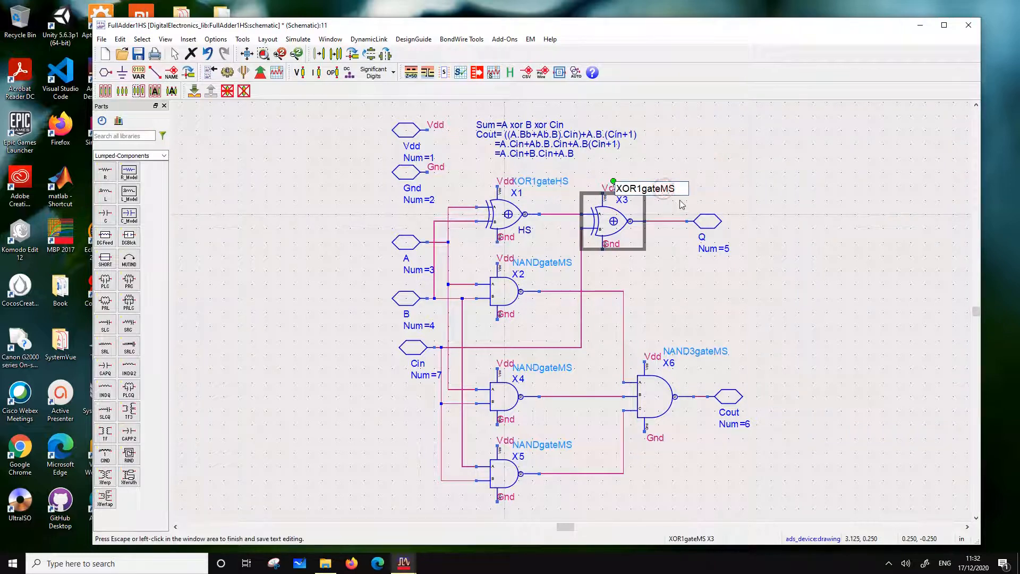
pyautogui.press('BackSpace')
pyautogui.write('H')
pyautogui.click(779, 187)
# Change the two-input NAND gates X2 and X4 to the high-speed cell NANDgateHS
pyautogui.click(569, 267)
pyautogui.press('BackSpace')
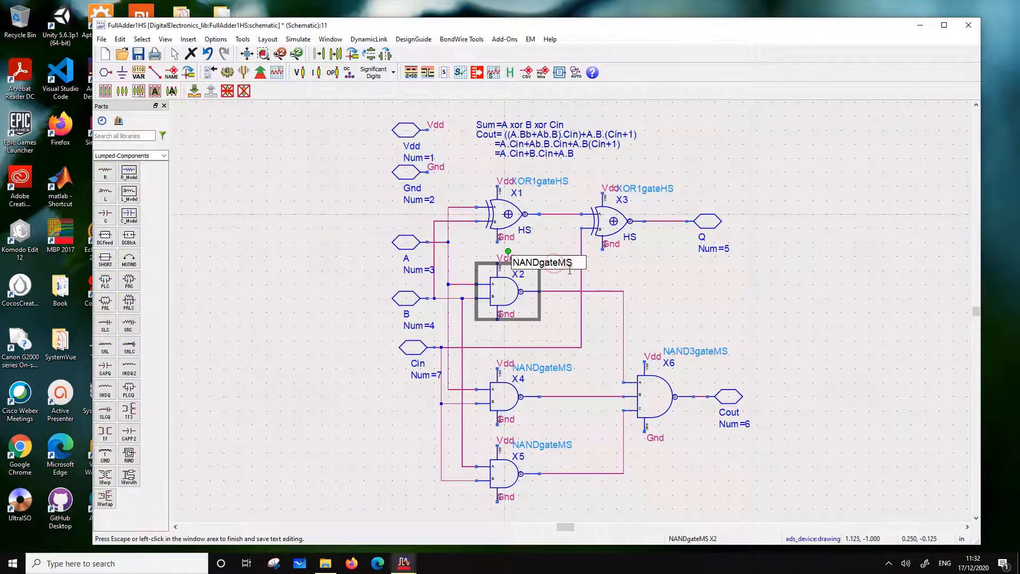
pyautogui.write('H')
pyautogui.click(757, 271)
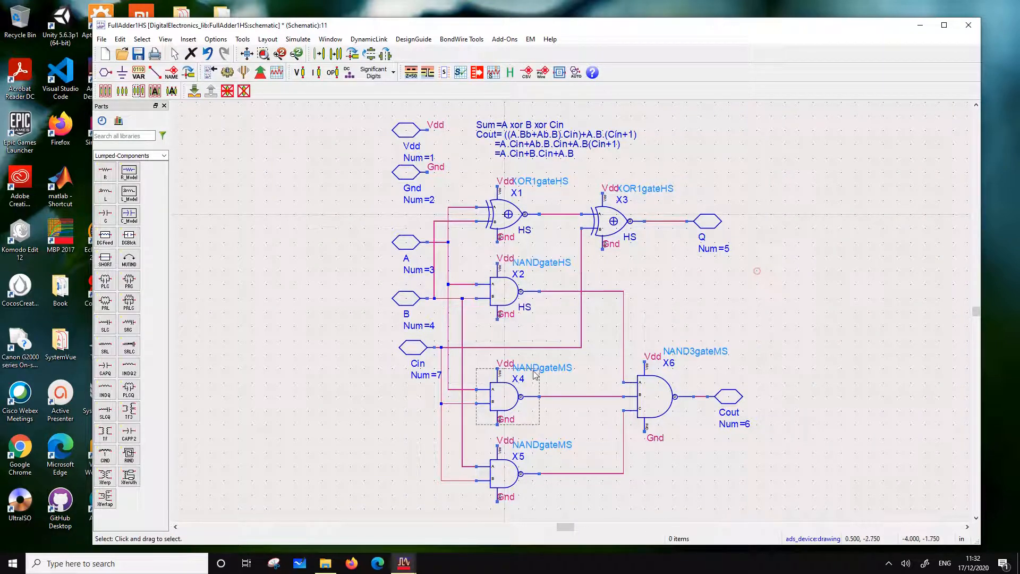
pyautogui.click(574, 367)
pyautogui.press('BackSpace')
pyautogui.write('H')
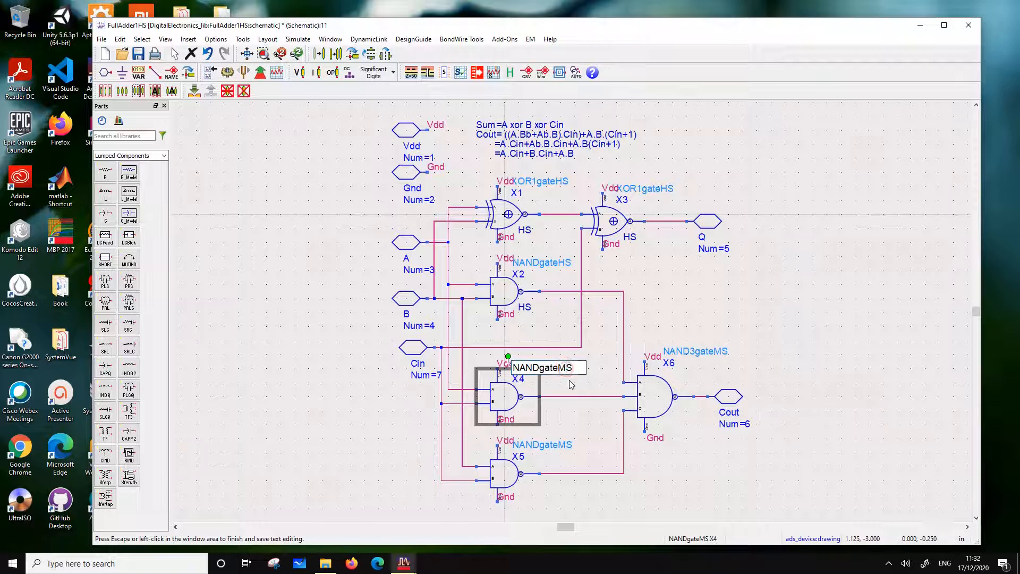
pyautogui.click(777, 311)
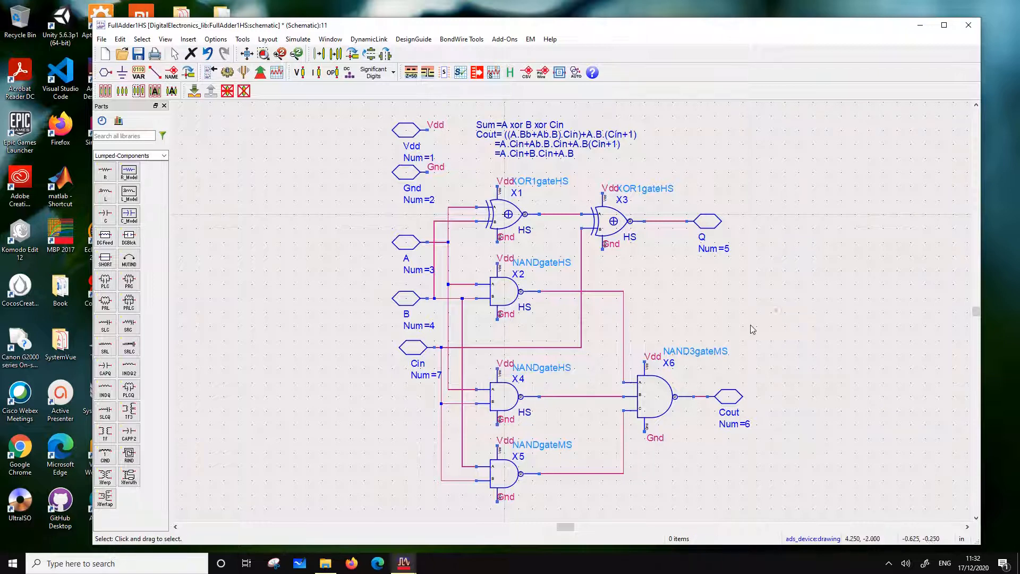
# Change the three-input NAND gate X6 to NAND3gateHS and the two-input NAND gate X5 to NANDgateHS
pyautogui.click(716, 359)
pyautogui.press('BackSpace')
pyautogui.write('H')
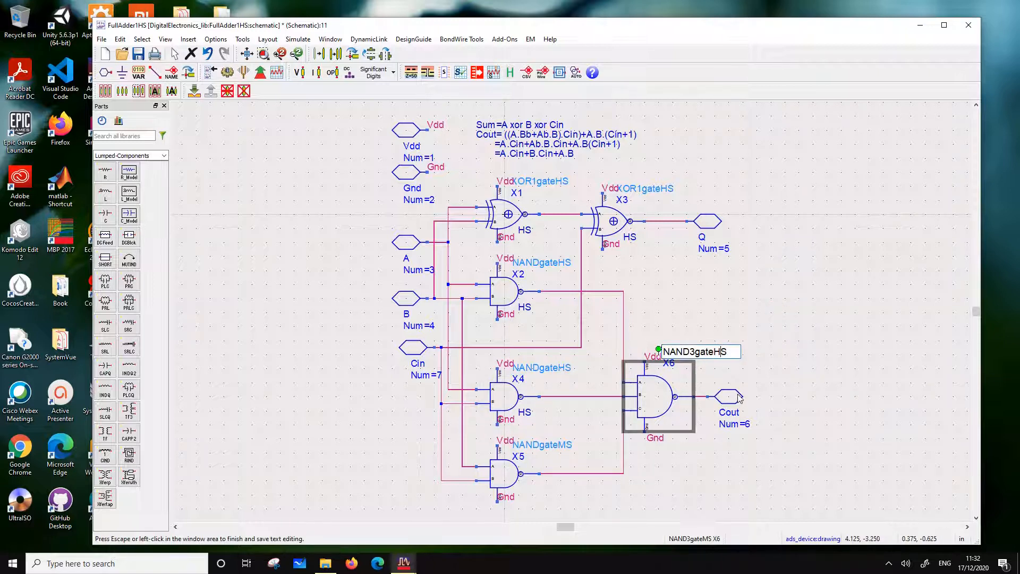
pyautogui.click(744, 347)
pyautogui.click(567, 444)
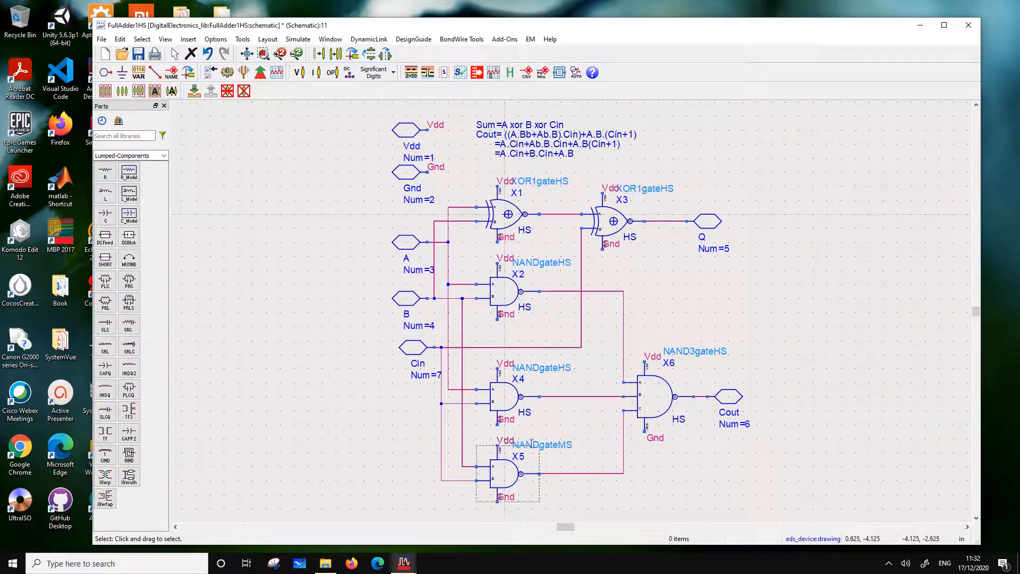
pyautogui.press('BackSpace')
pyautogui.write('H')
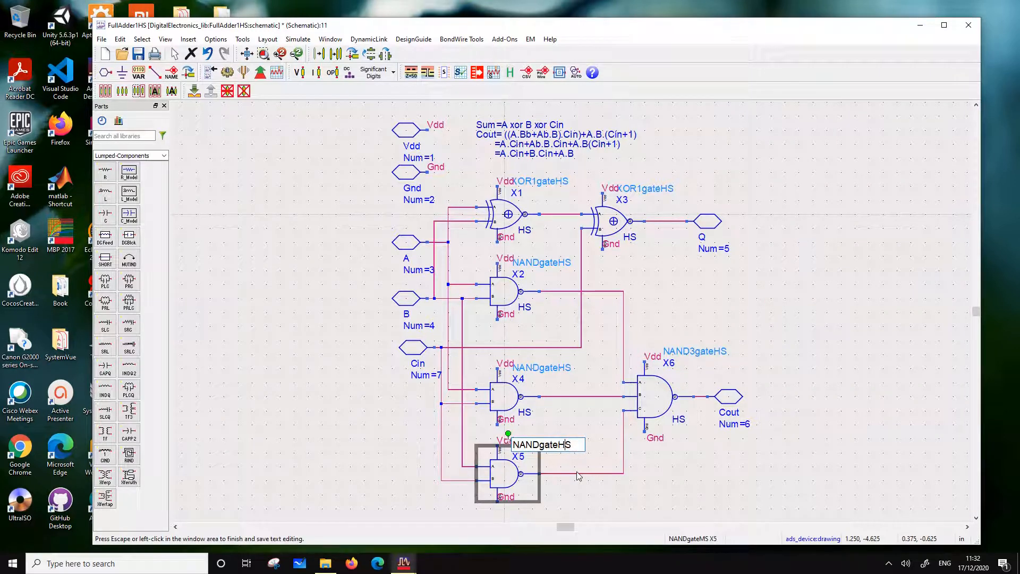
pyautogui.click(766, 351)
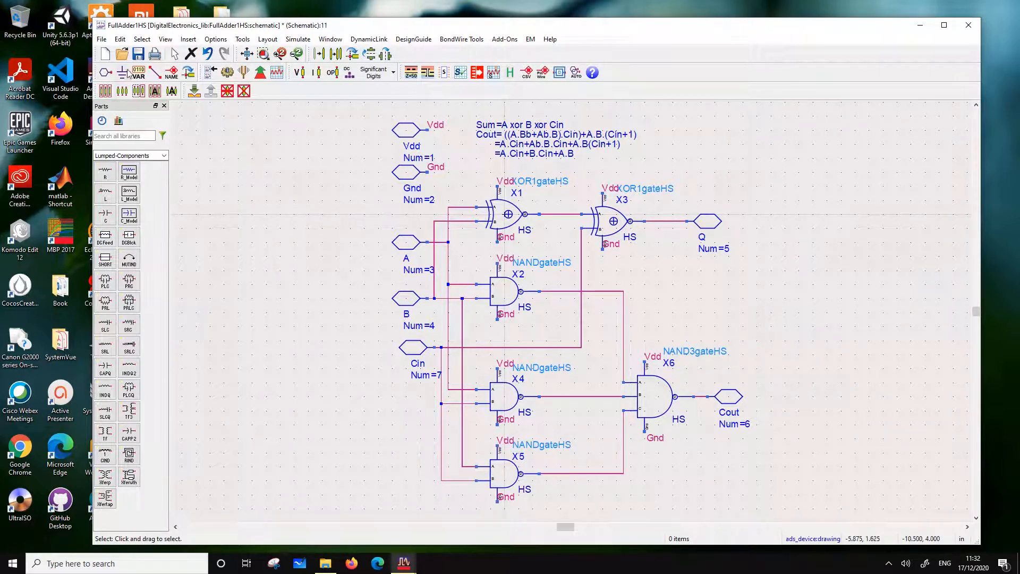
# Push into gate X6's NAND3gateHS schematic and set NFIN to 4 on transistors BSIMCMG_N2 and BSIMCMG_N3
pyautogui.click(647, 396)
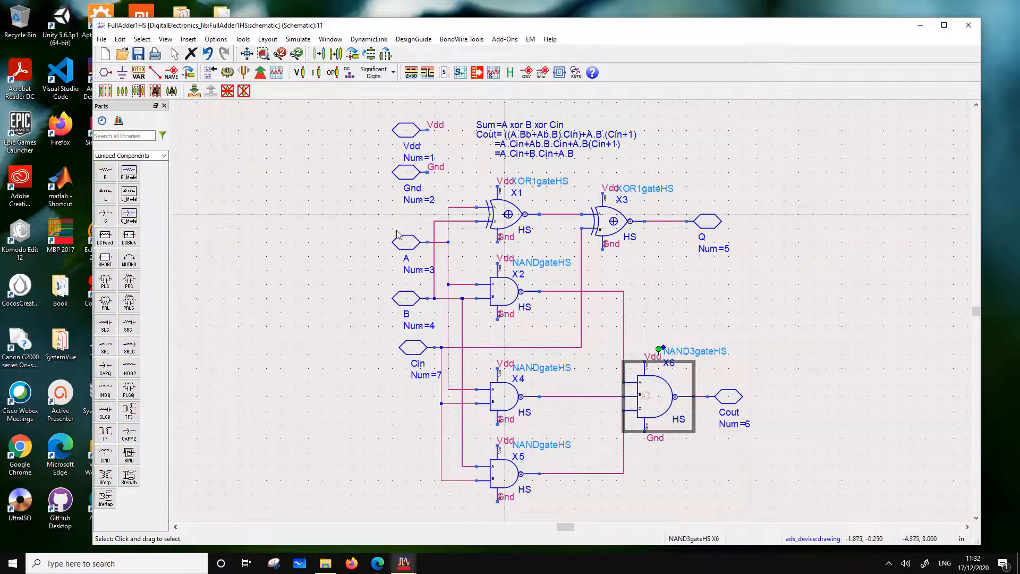
pyautogui.click(194, 91)
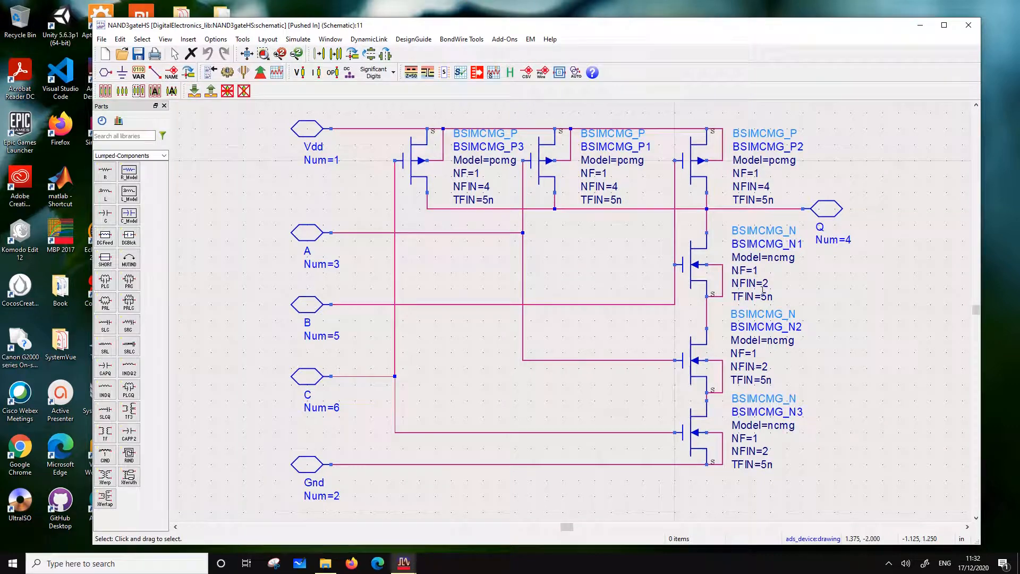
pyautogui.doubleClick(766, 368)
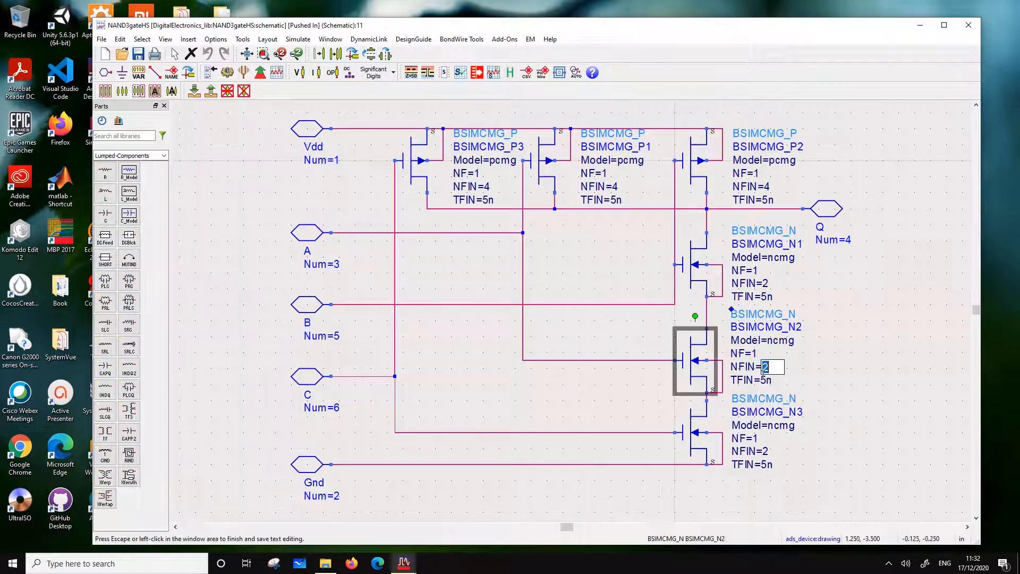
pyautogui.write('4')
pyautogui.click(786, 455)
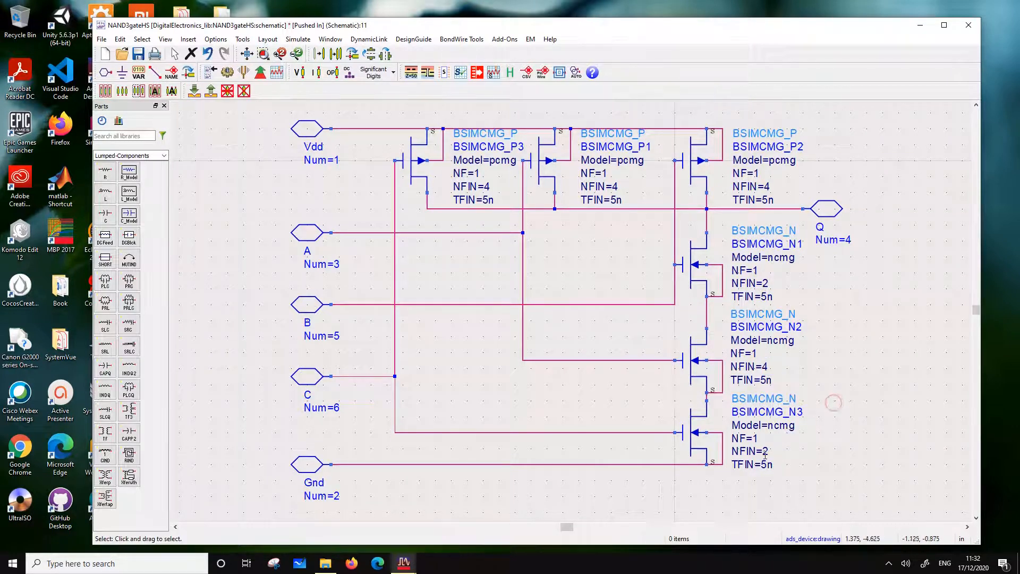
pyautogui.doubleClick(766, 451)
pyautogui.write('4')
pyautogui.click(867, 431)
# Set NFIN to 6 on all three P-type transistors of NAND3gateHS, then save it and return to the full adder schematic
pyautogui.doubleClick(482, 189)
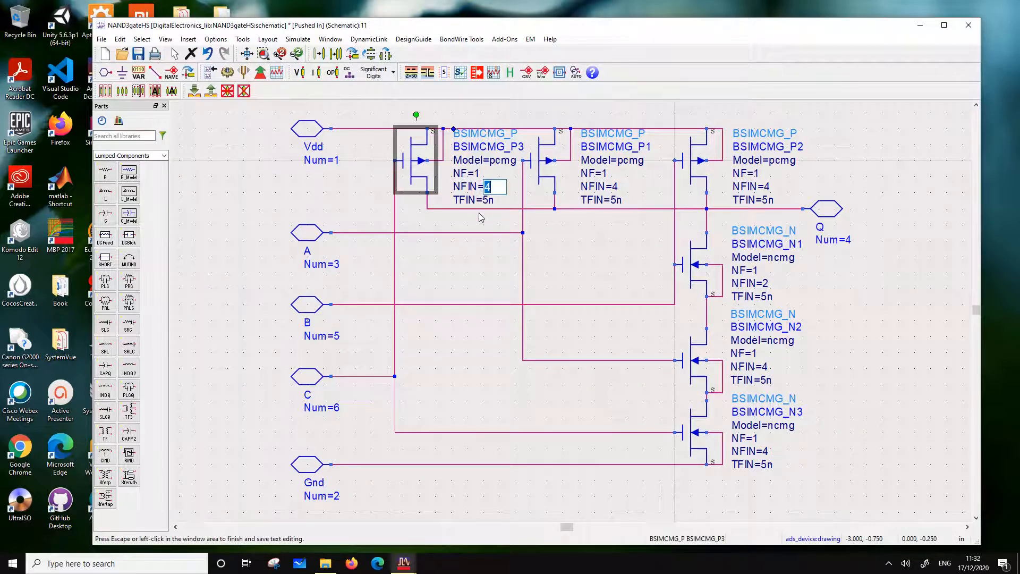
pyautogui.write('6')
pyautogui.click(614, 186)
pyautogui.doubleClick(613, 186)
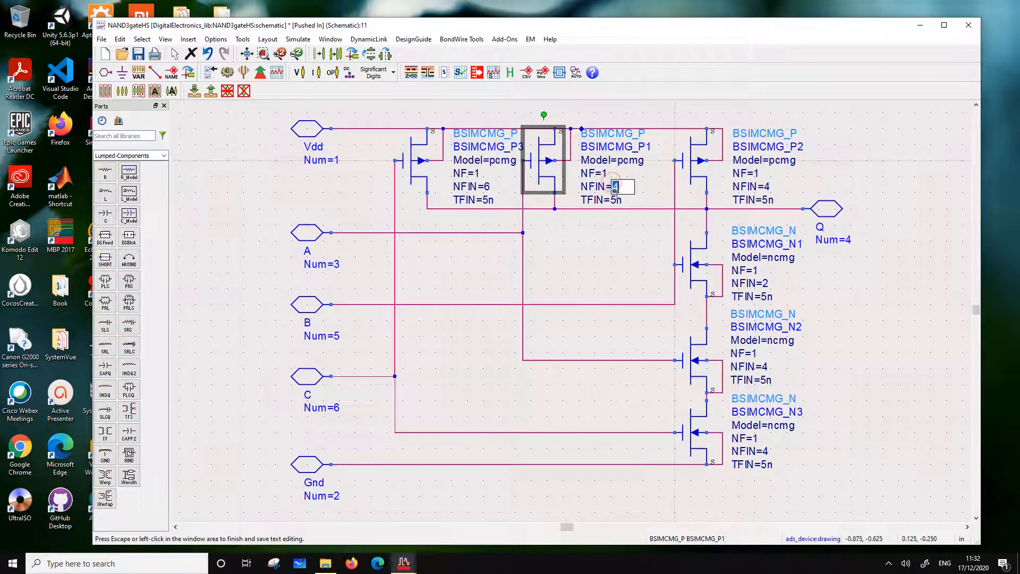
pyautogui.write('6')
pyautogui.click(819, 189)
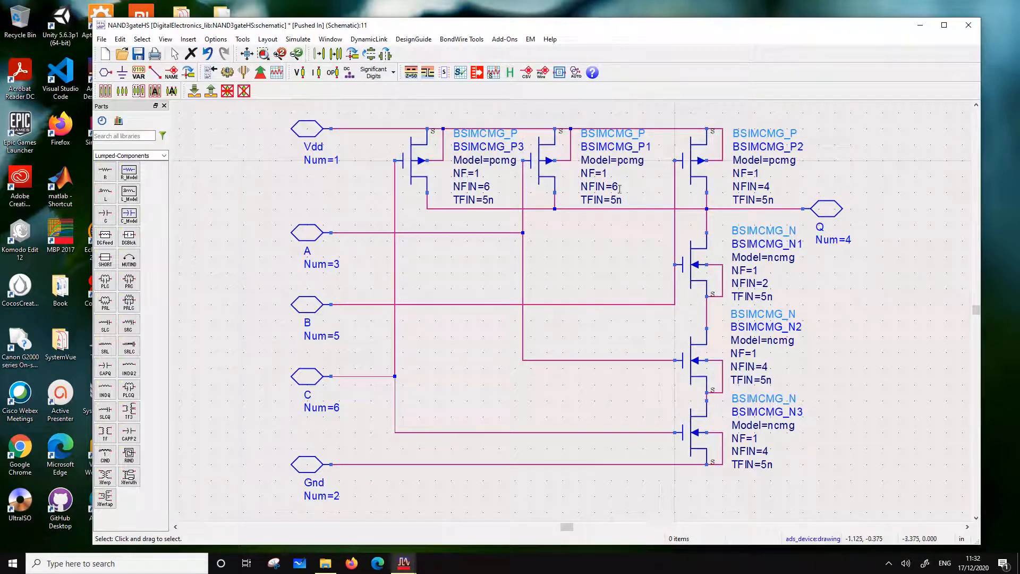
pyautogui.doubleClick(767, 186)
pyautogui.write('6')
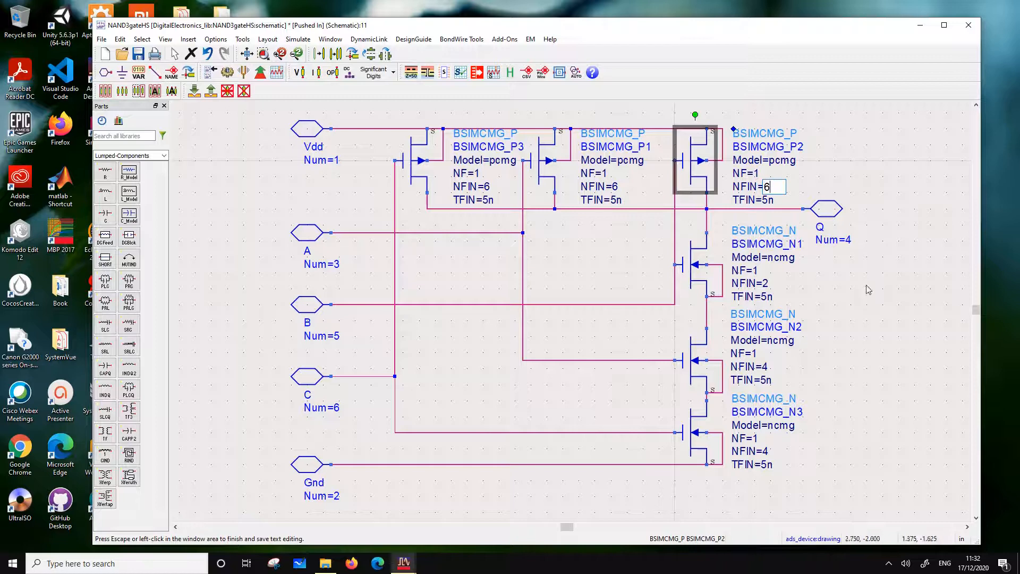
pyautogui.click(934, 219)
pyautogui.click(139, 53)
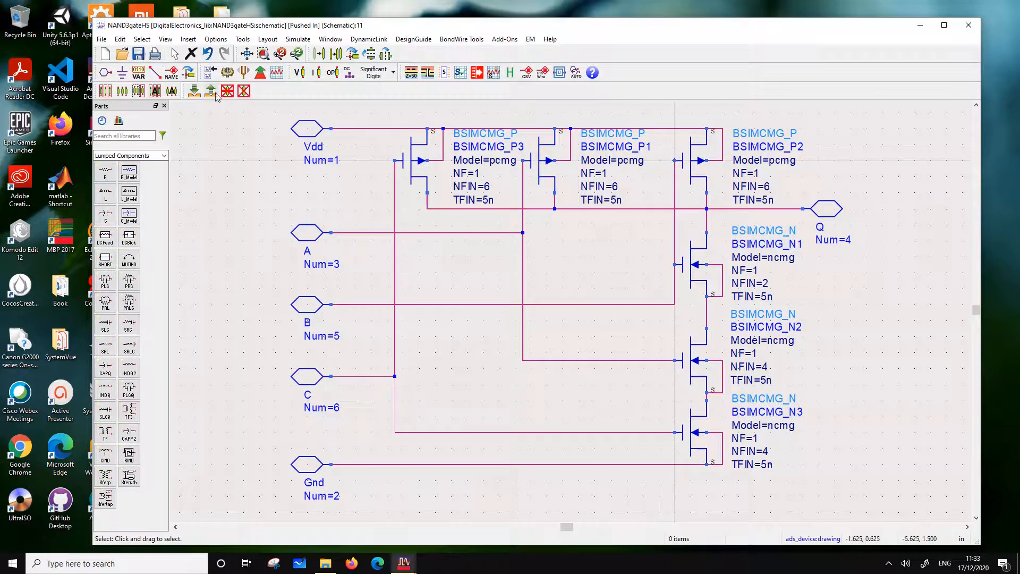
pyautogui.click(211, 91)
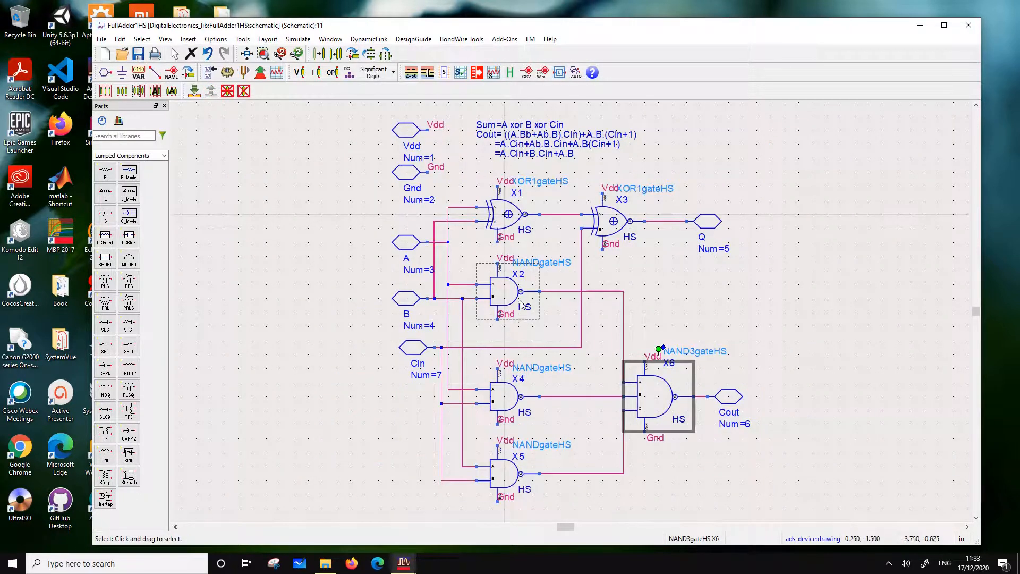
# Inspect the transistor sizing inside NAND gate X2's NANDgateHS schematic and return to the full adder schematic
pyautogui.click(504, 293)
pyautogui.click(194, 90)
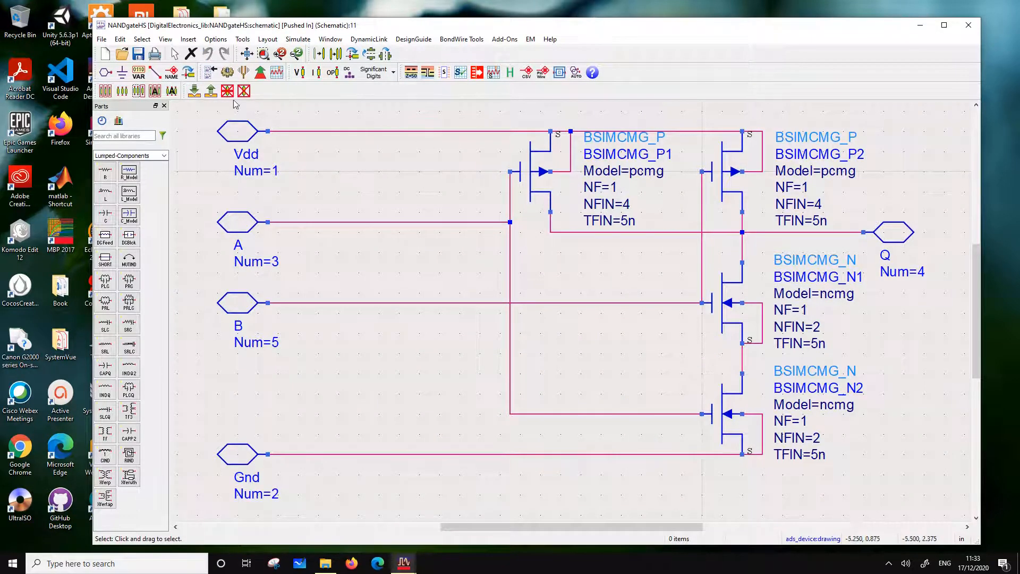
pyautogui.click(211, 91)
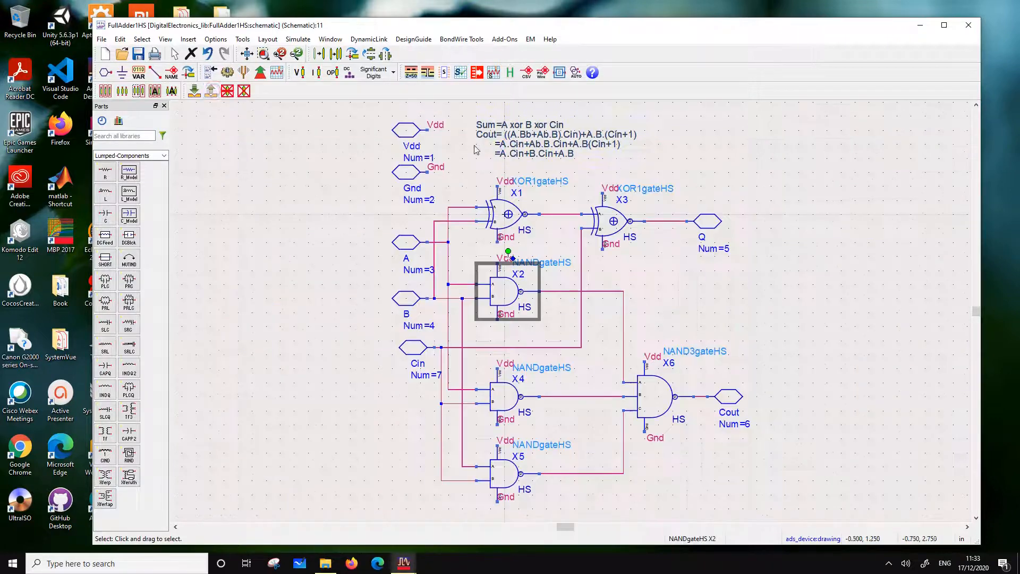
# Descend from XOR gate X1 through its MUX21HS multiplexer into the schematic of the TxCellHS cell X1
pyautogui.click(506, 213)
pyautogui.click(195, 92)
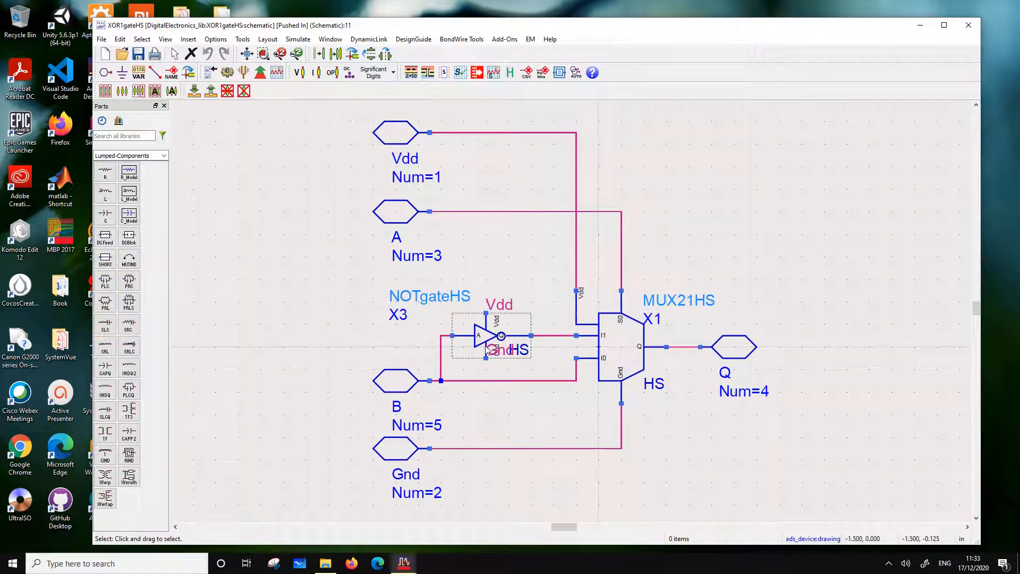
pyautogui.click(630, 348)
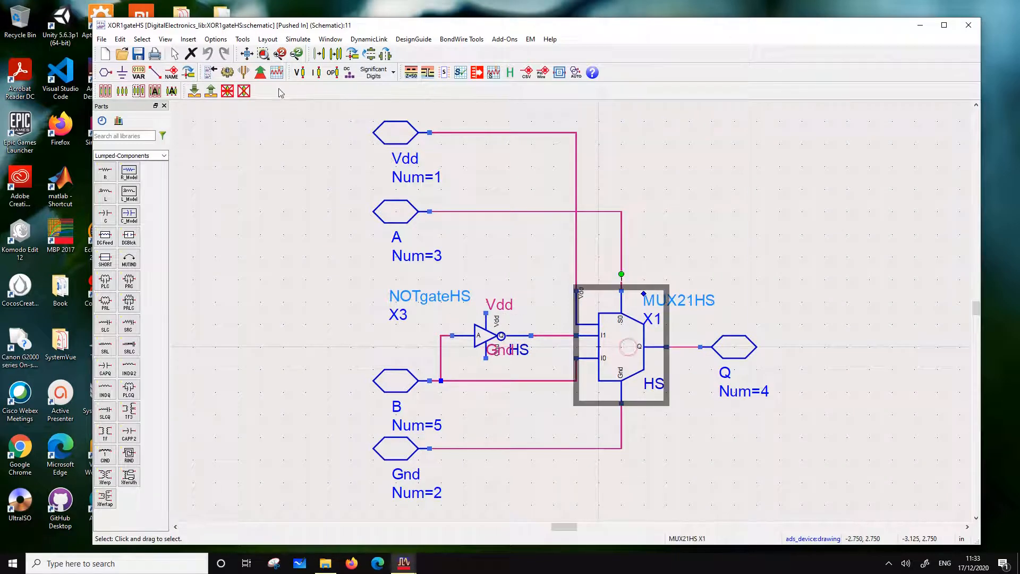
pyautogui.click(194, 92)
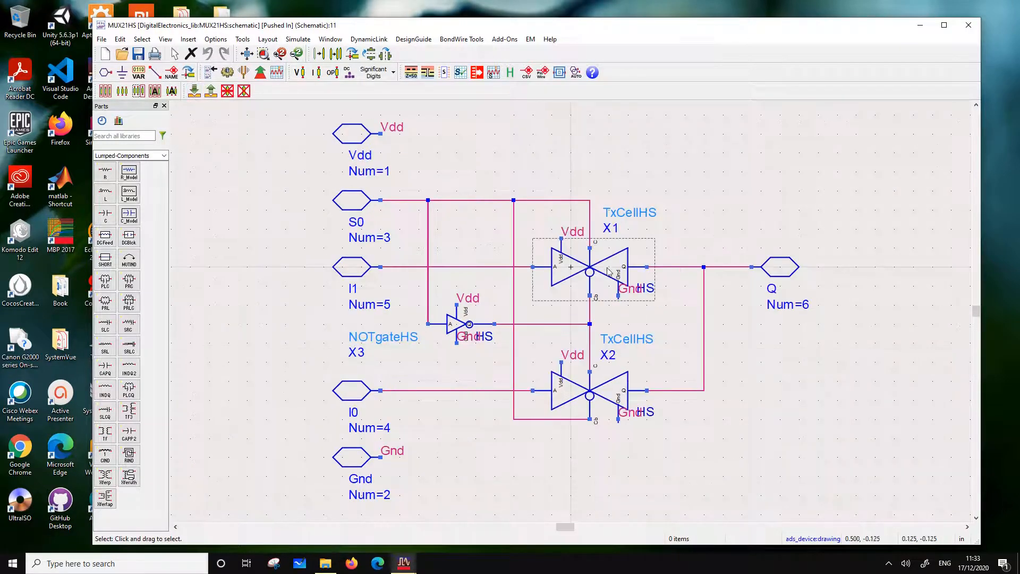
pyautogui.click(194, 92)
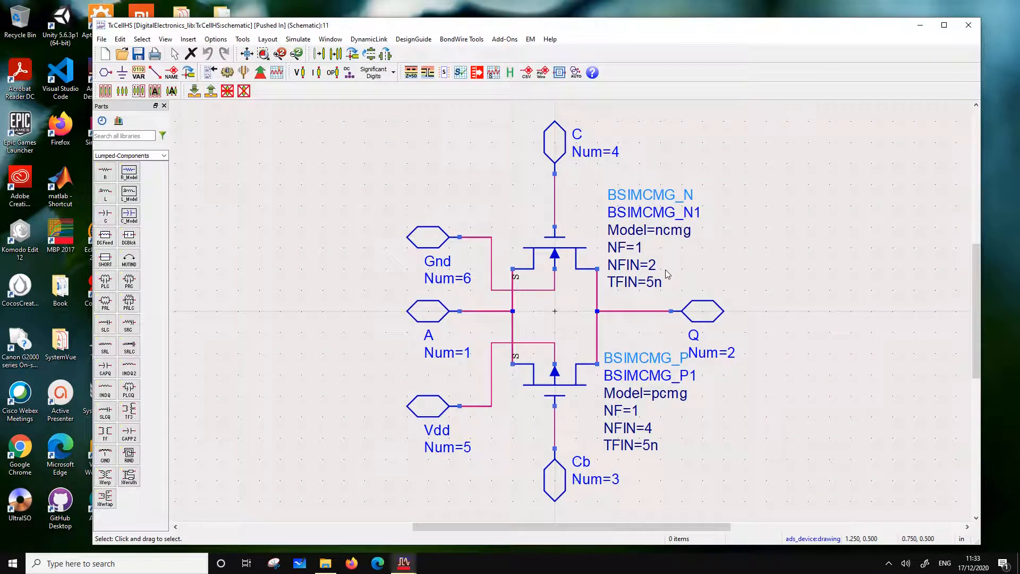
# Set NFIN to 6 on TxCellHS transistor BSIMCMG_P1, save the cell and return up to the full adder schematic
pyautogui.click(643, 428)
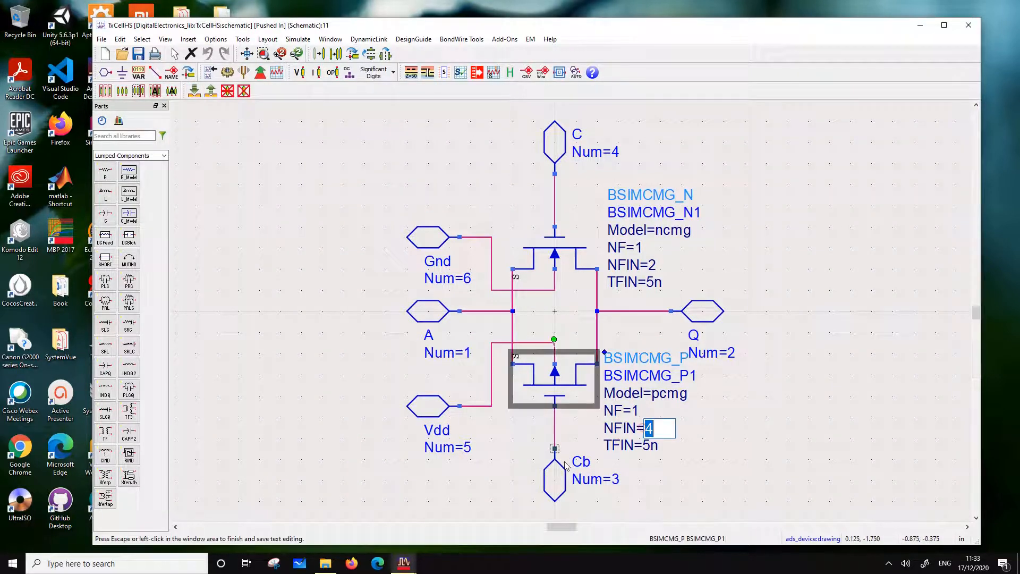
pyautogui.write('6')
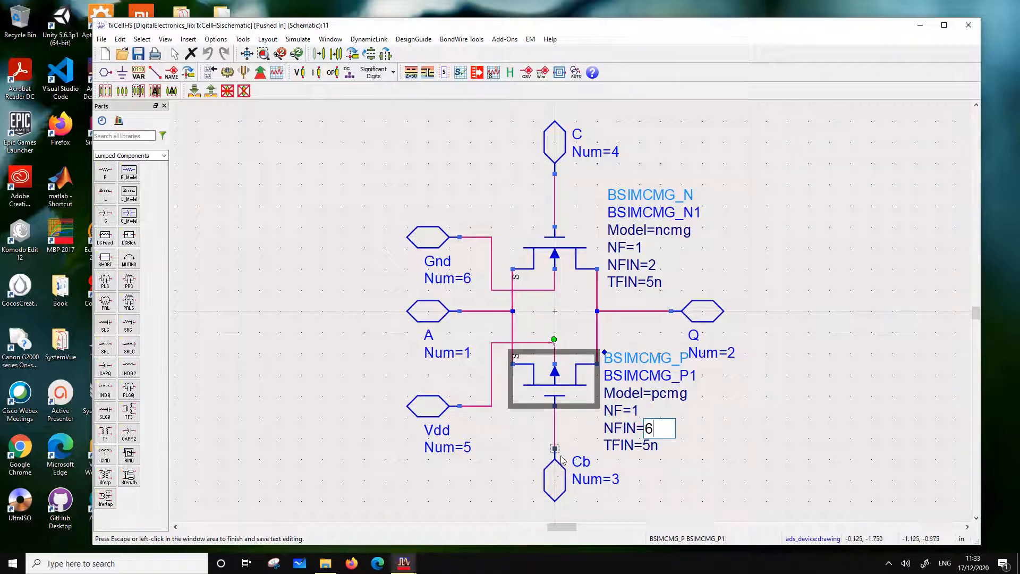
pyautogui.click(797, 326)
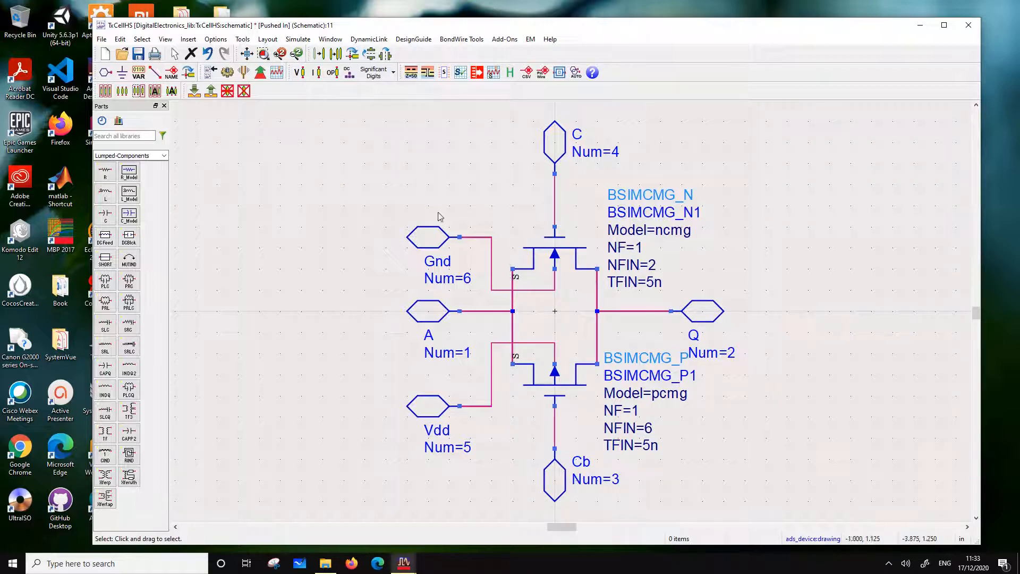
pyautogui.click(138, 53)
pyautogui.click(212, 91)
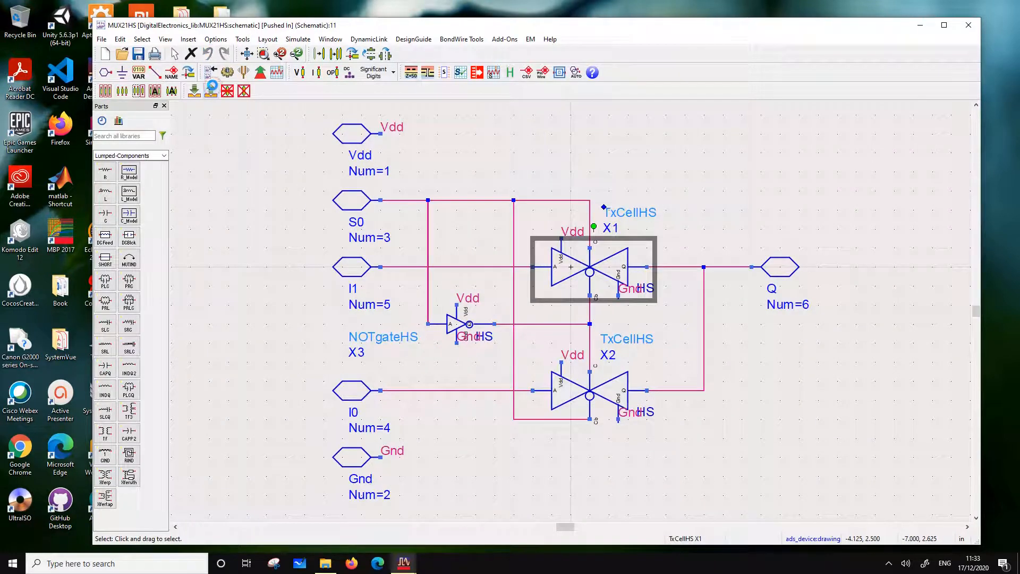
pyautogui.click(212, 92)
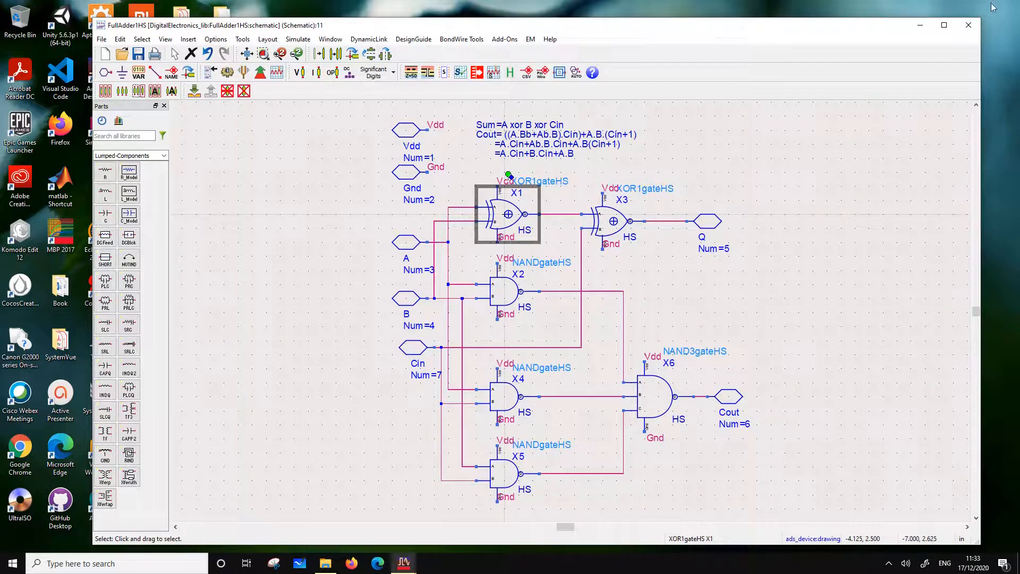
# Close the full adder schematic and open the symbol view of the FullAdder1HS cell
pyautogui.click(969, 25)
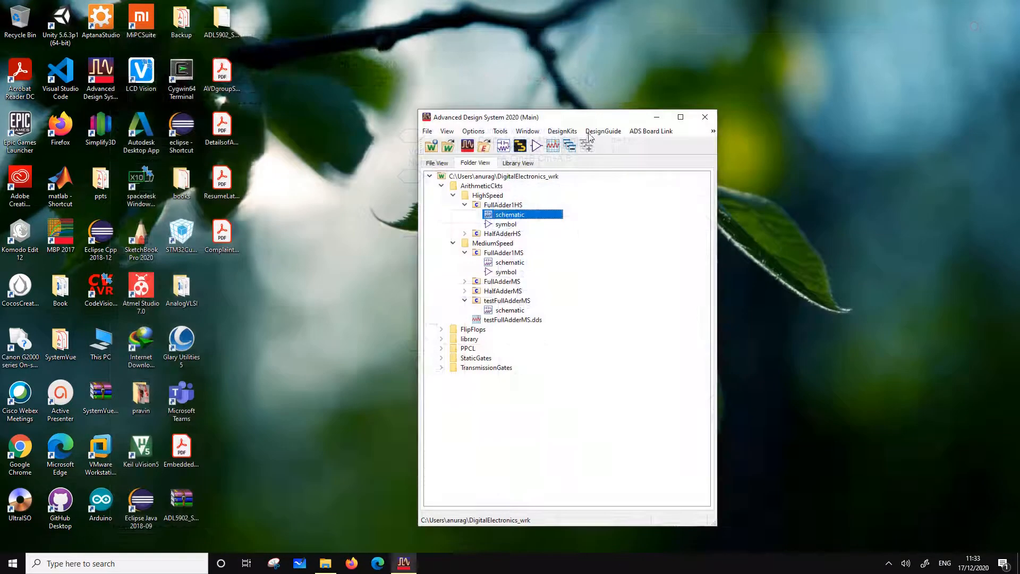
pyautogui.click(502, 215)
pyautogui.doubleClick(512, 228)
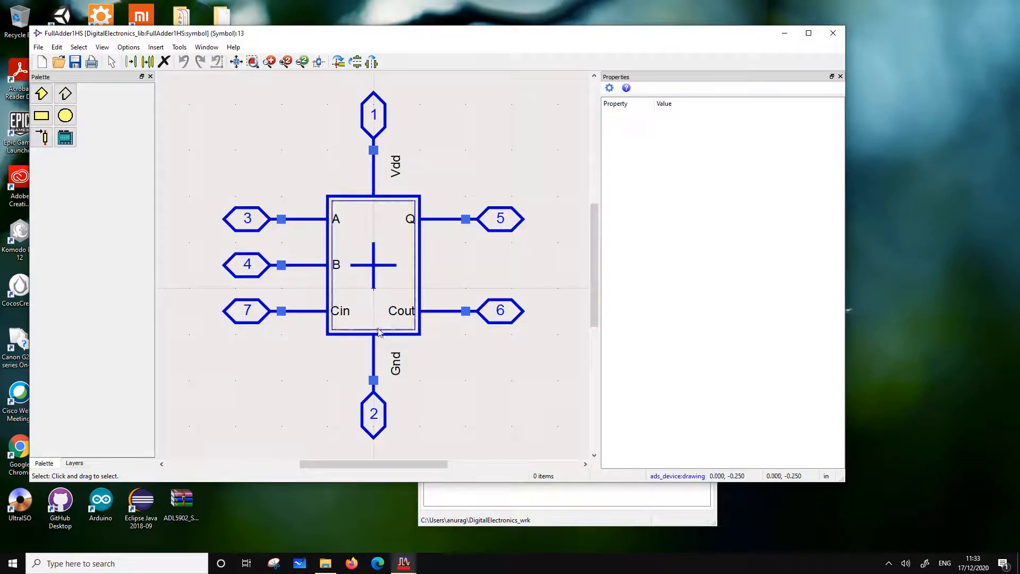
# Add the text label HS just below the symbol body's Cout corner, then save and close the FullAdder1HS symbol
pyautogui.click(128, 47)
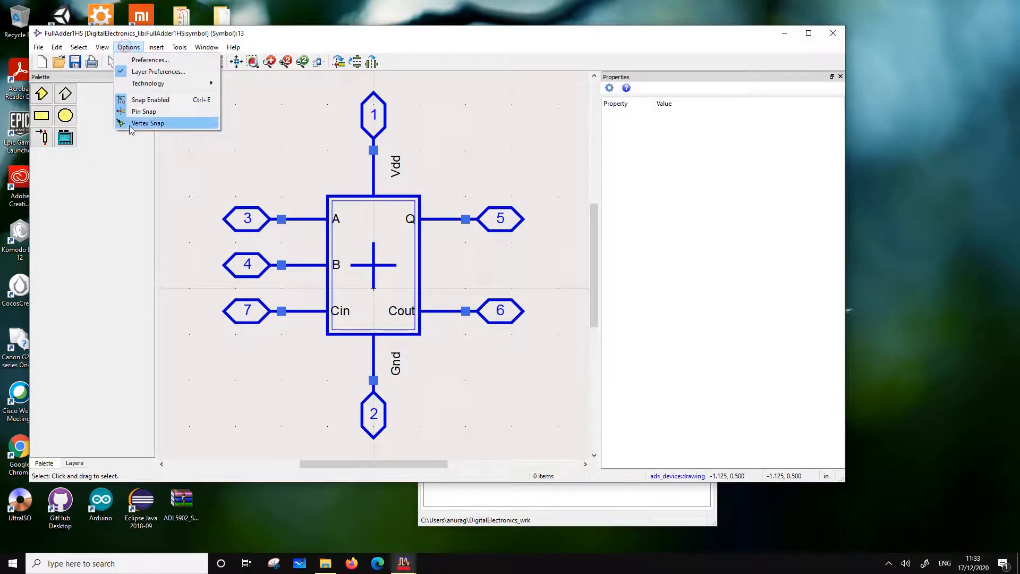
pyautogui.moveTo(156, 46)
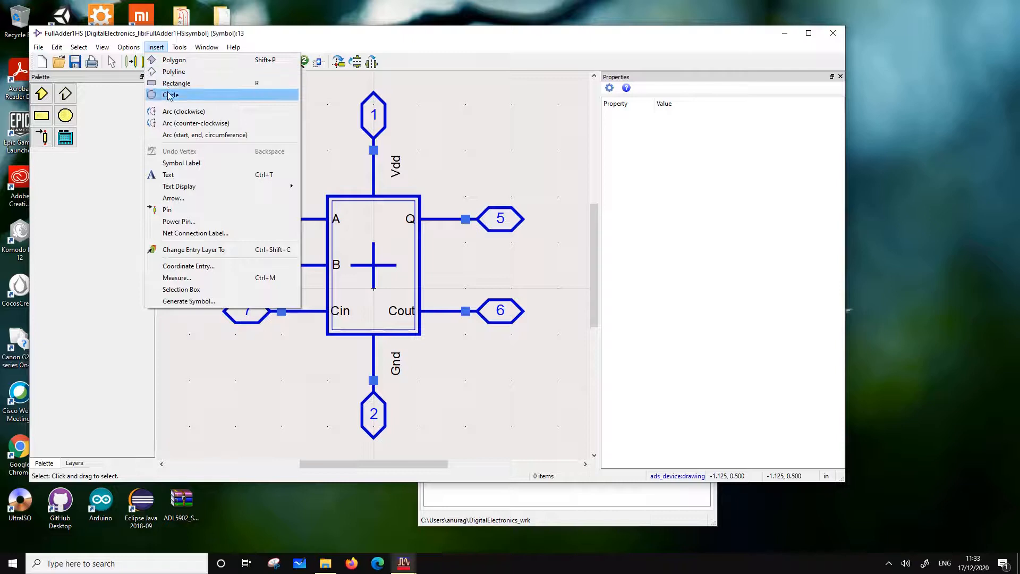
pyautogui.click(181, 175)
pyautogui.click(430, 368)
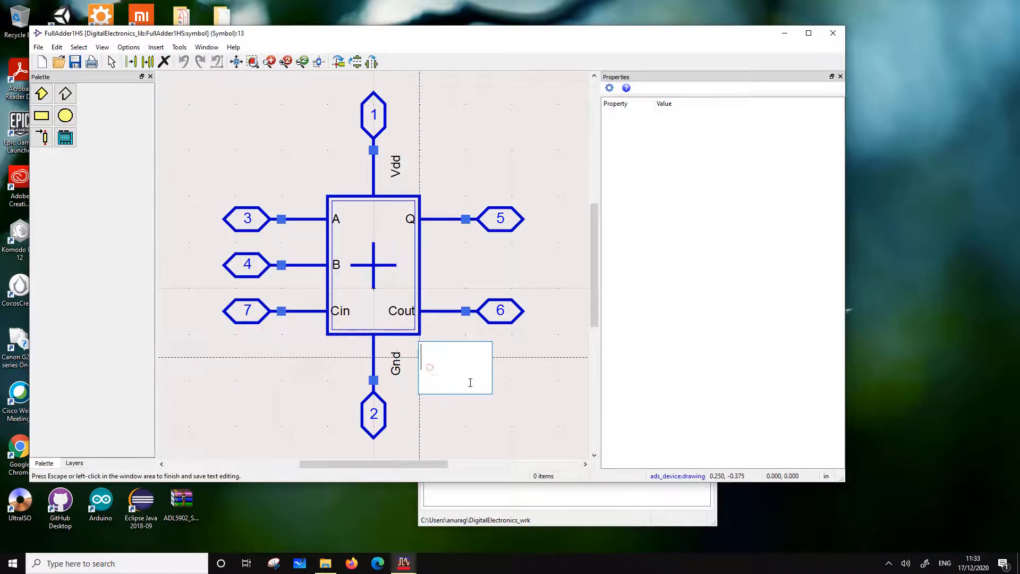
pyautogui.write('HS')
pyautogui.click(555, 339)
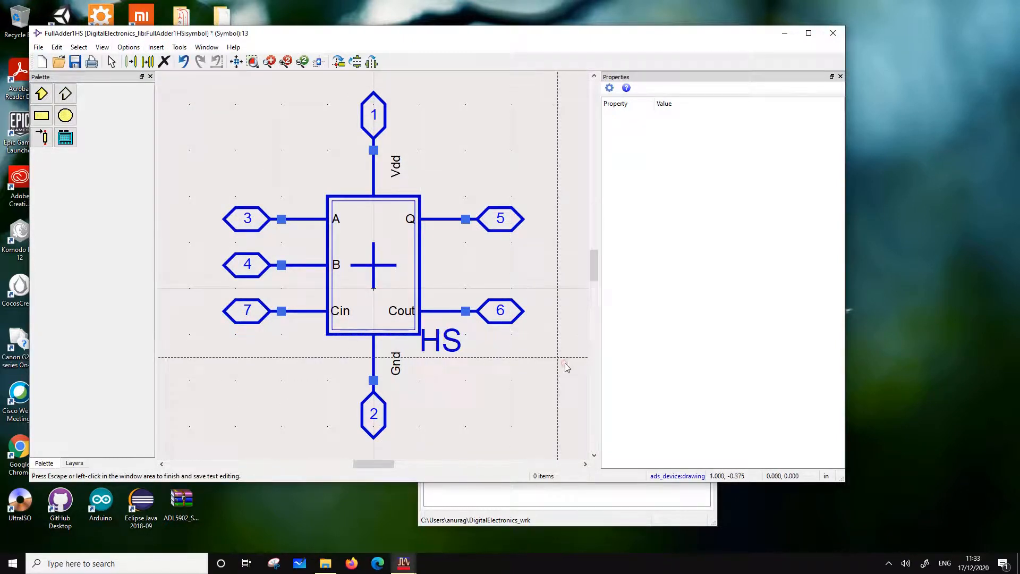
pyautogui.click(77, 60)
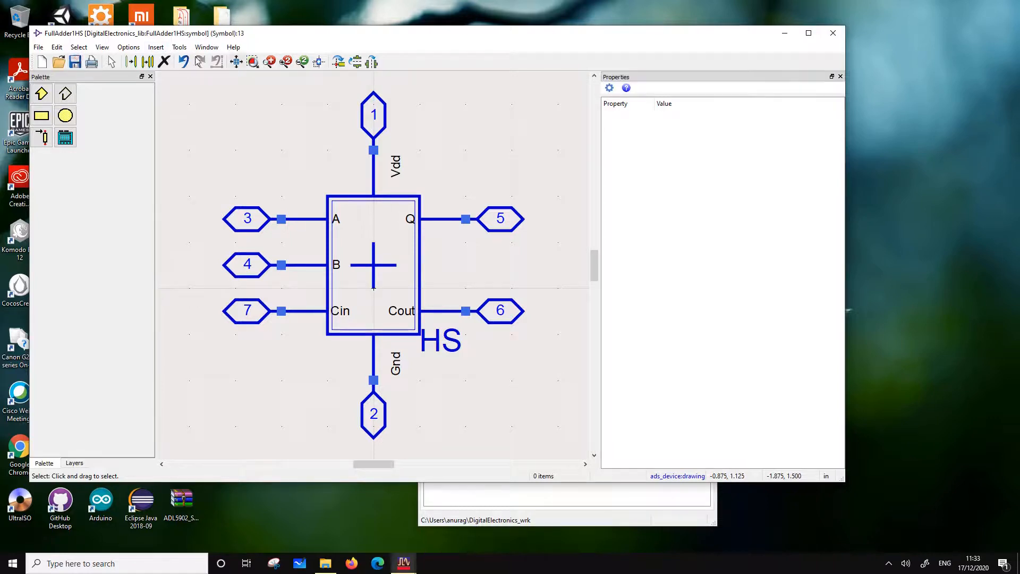
pyautogui.click(834, 34)
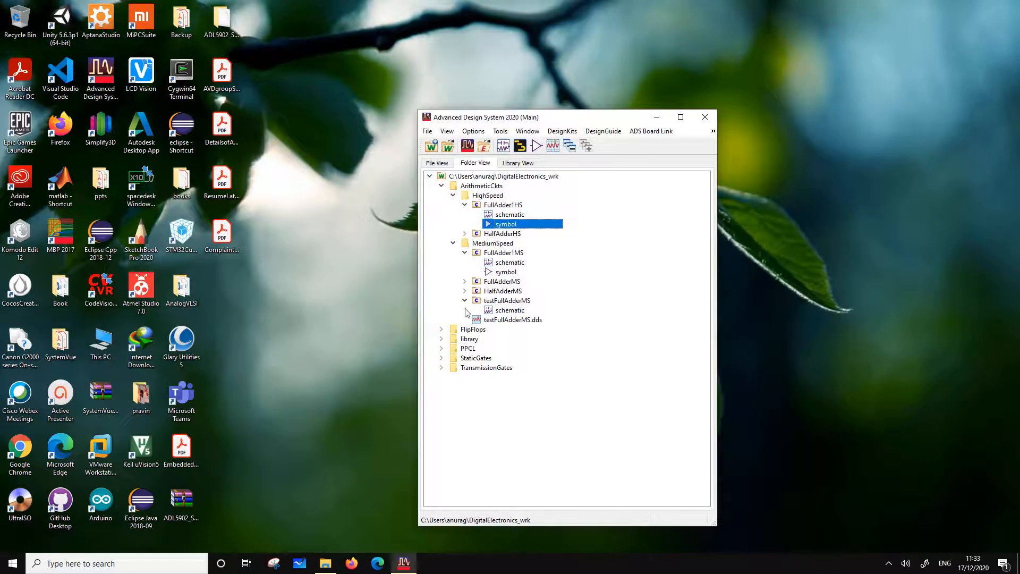
# Start a cell copy of testFullAdderMS with its hierarchy, excluding all referenced gate cells and StudyPDK cells from the copy
pyautogui.rightClick(509, 302)
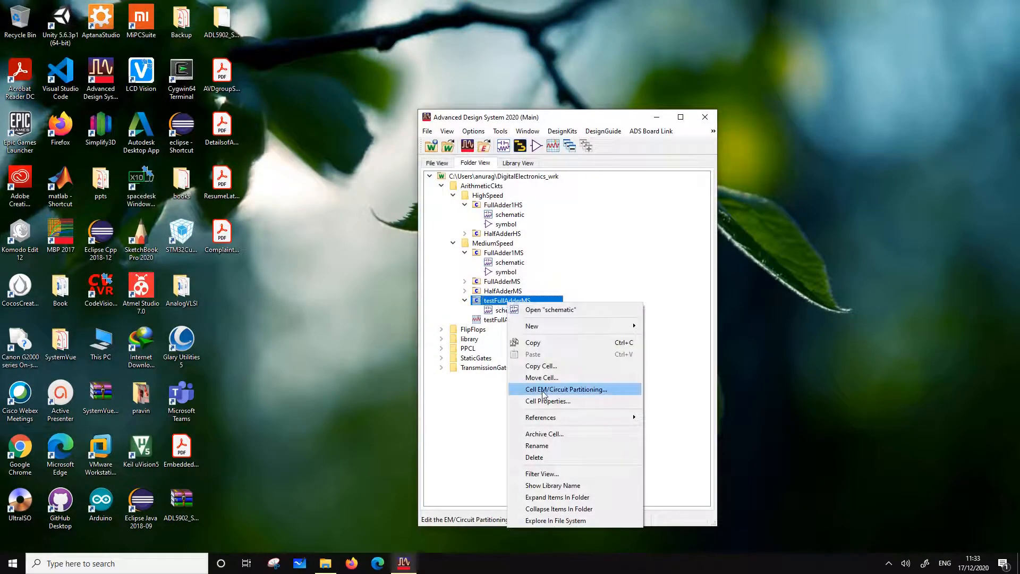
pyautogui.click(542, 366)
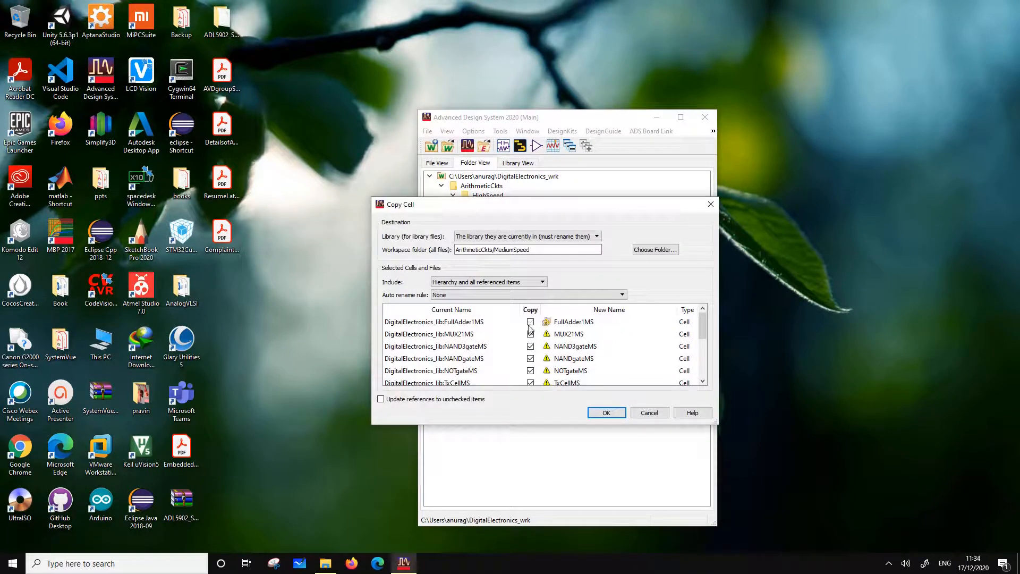
pyautogui.click(530, 333)
pyautogui.click(530, 346)
pyautogui.click(531, 358)
pyautogui.click(531, 370)
pyautogui.scroll(-1, 534, 376)
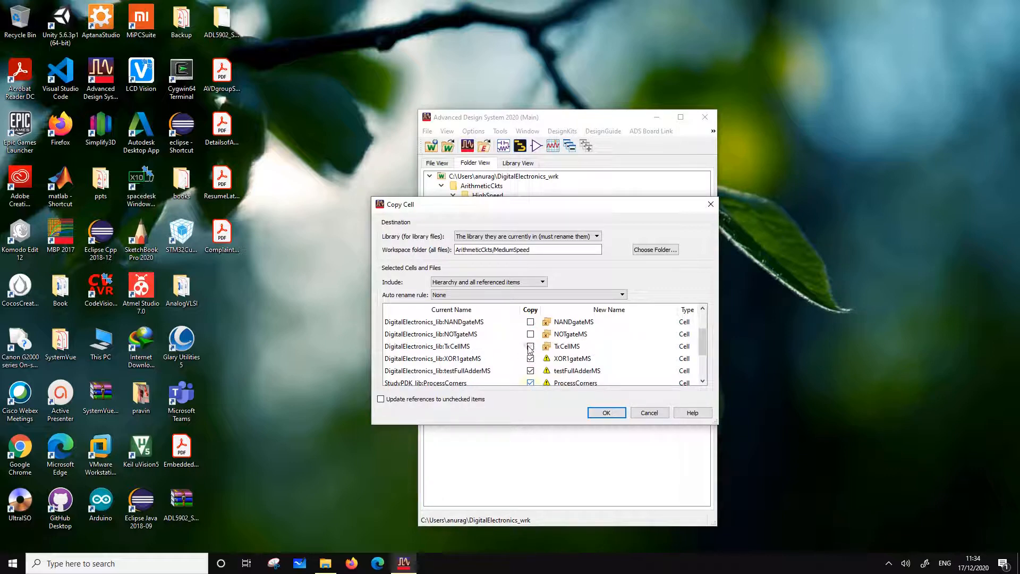
pyautogui.click(530, 383)
pyautogui.click(596, 372)
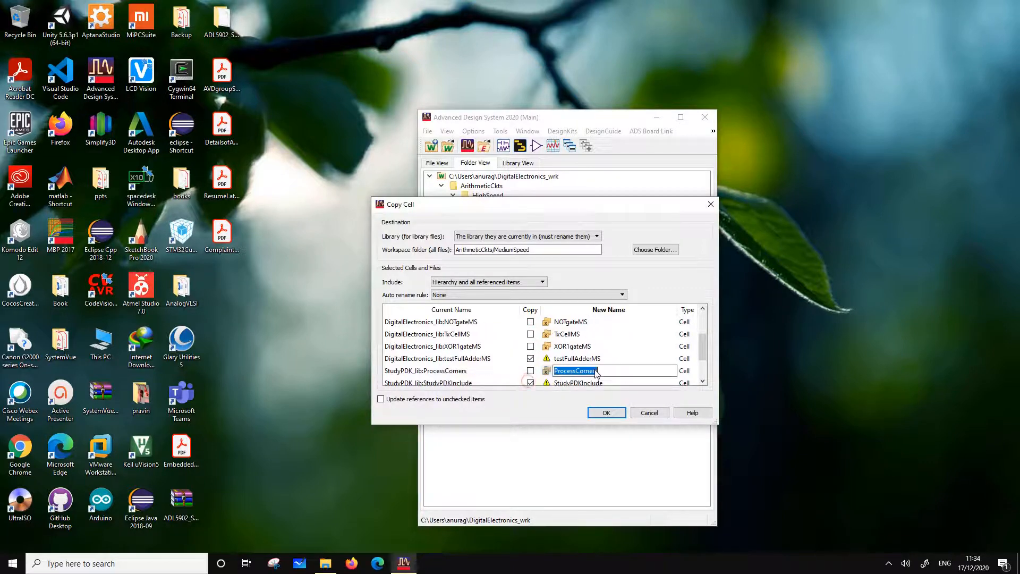
pyautogui.scroll(-1, 555, 378)
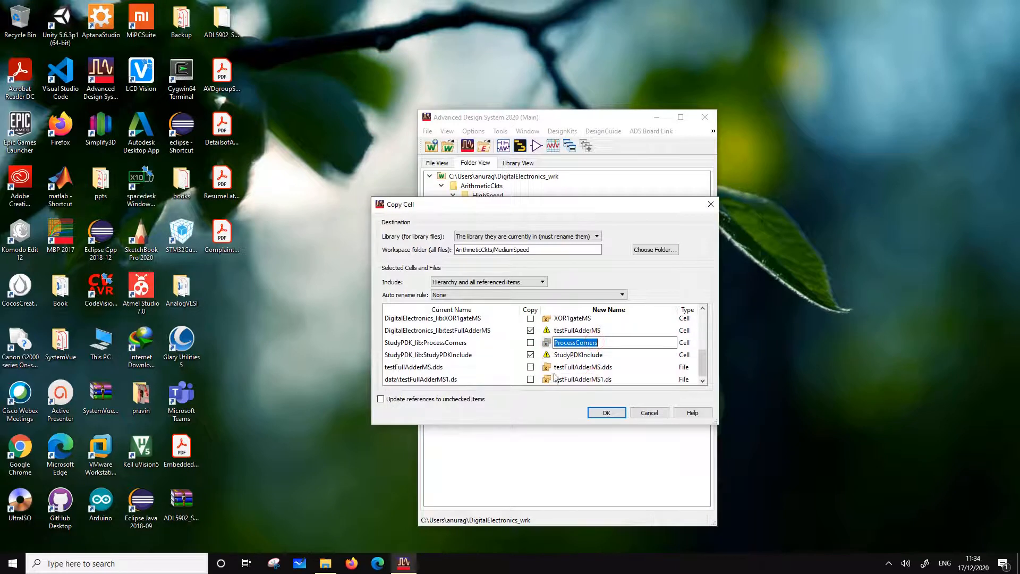
pyautogui.click(531, 355)
# Name the copied test cell testFullAdderHS, choose ArithmeticCkts/HighSpeed as its destination folder and complete the copy
pyautogui.click(597, 330)
pyautogui.click(598, 330)
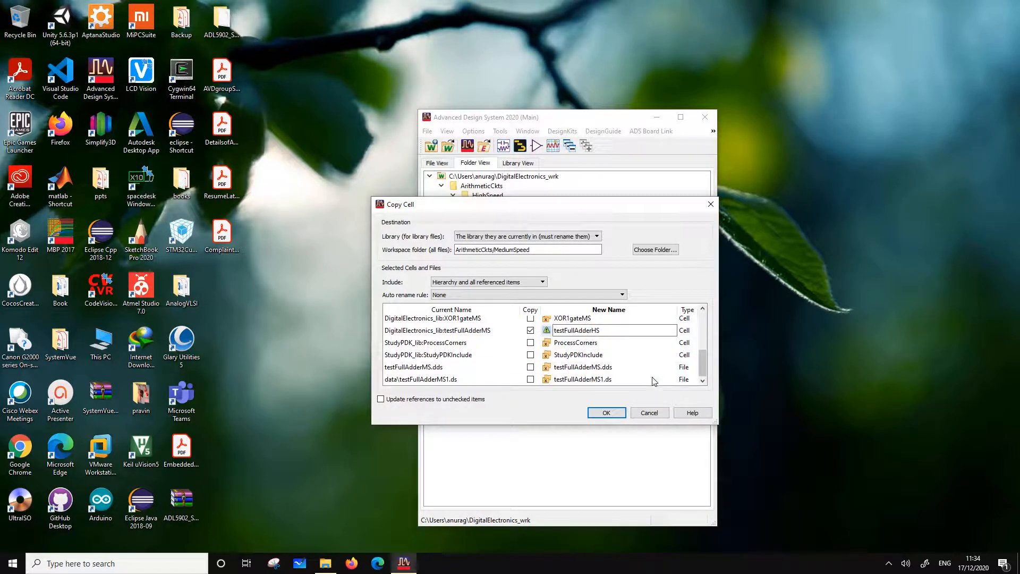
pyautogui.click(655, 252)
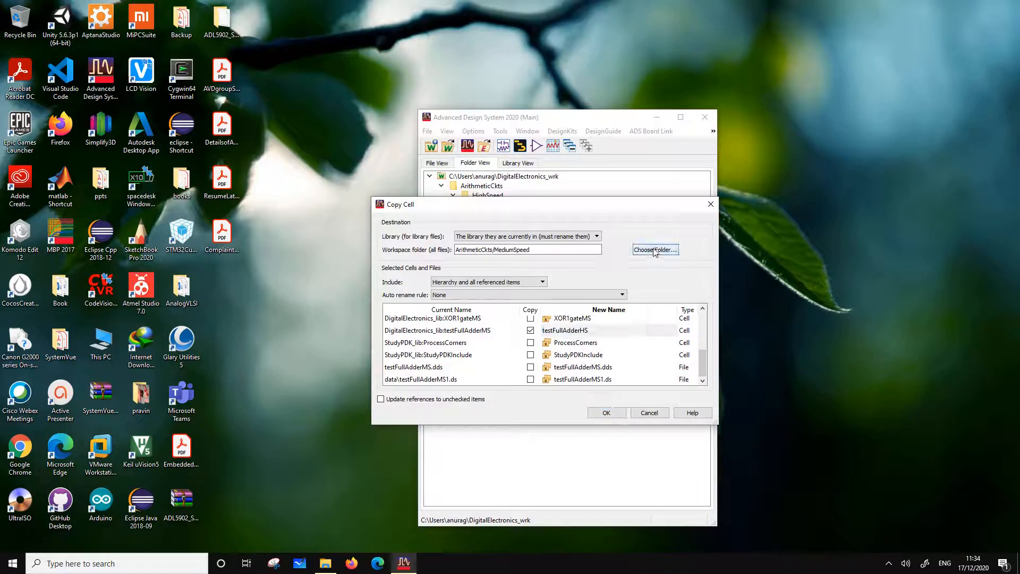
pyautogui.click(476, 323)
pyautogui.click(522, 342)
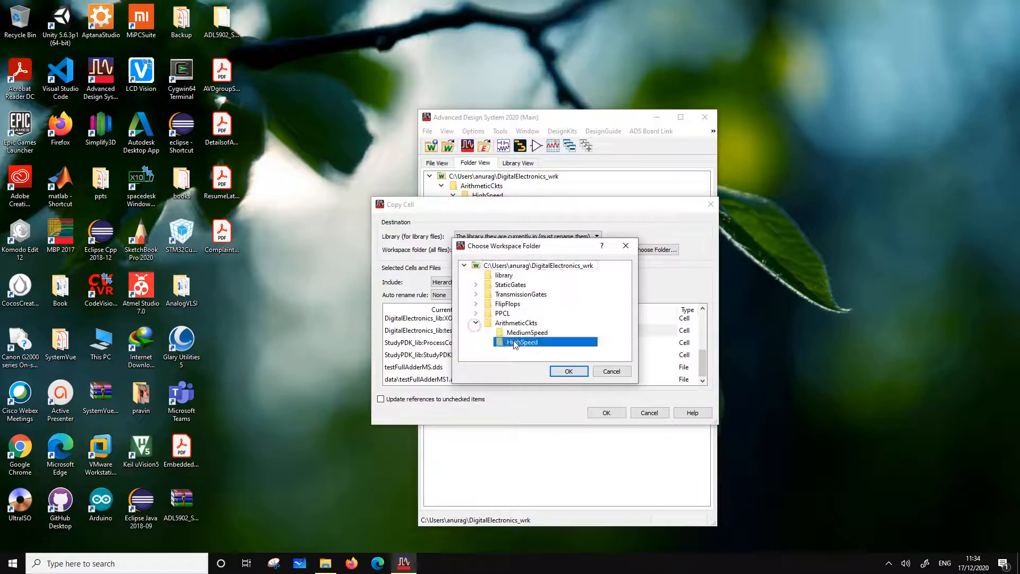
pyautogui.click(569, 372)
pyautogui.click(618, 413)
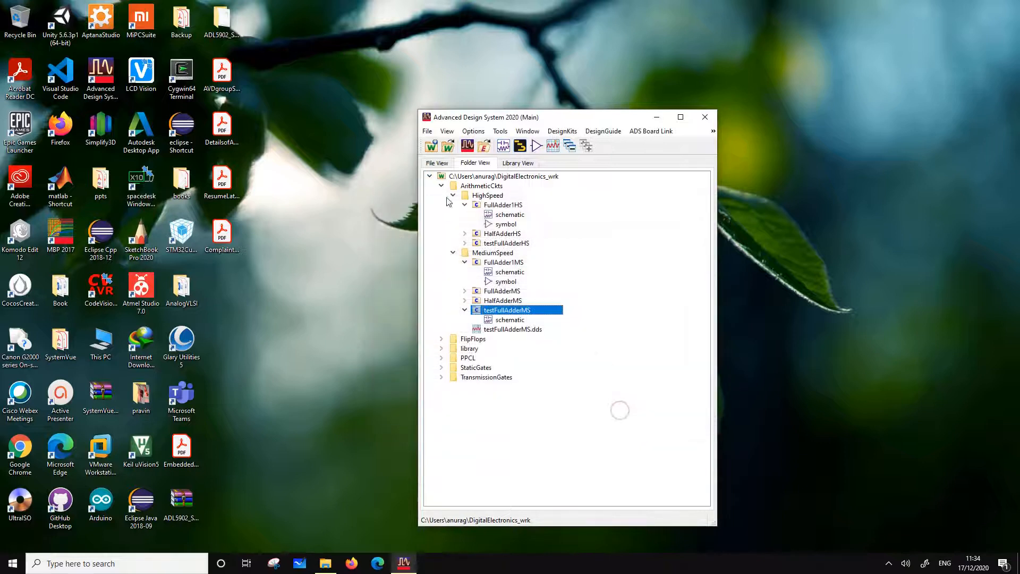
# Open the testFullAdderHS schematic and change the adder instance X1 to the FullAdder1HS cell
pyautogui.click(465, 243)
pyautogui.doubleClick(509, 253)
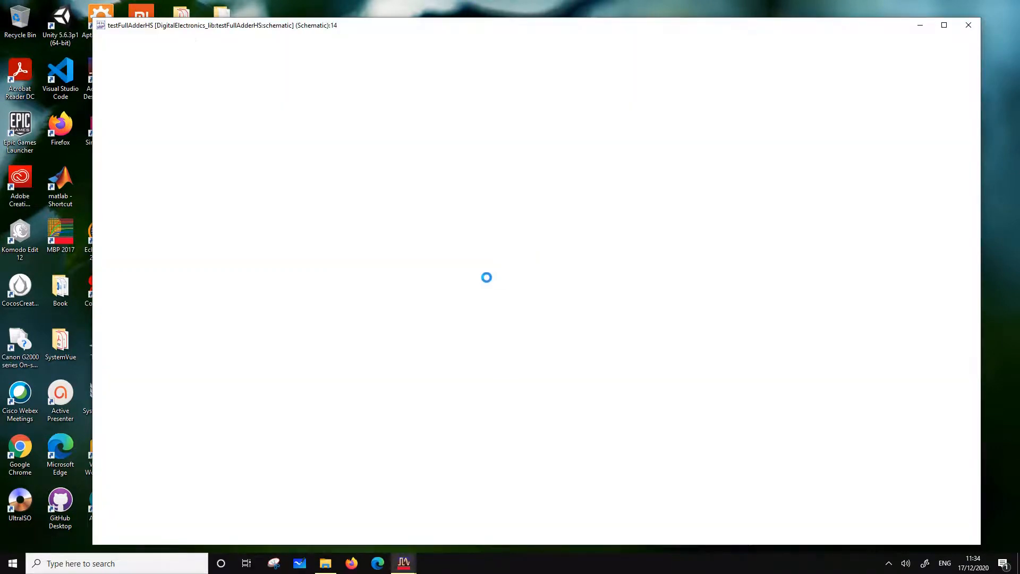
pyautogui.doubleClick(704, 209)
pyautogui.click(718, 205)
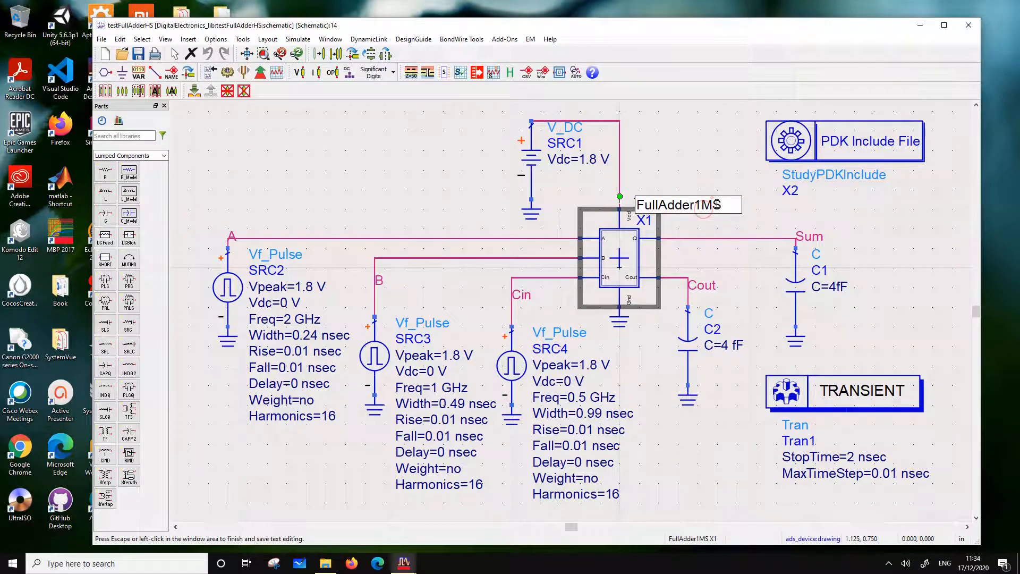
pyautogui.press('BackSpace')
pyautogui.write('H')
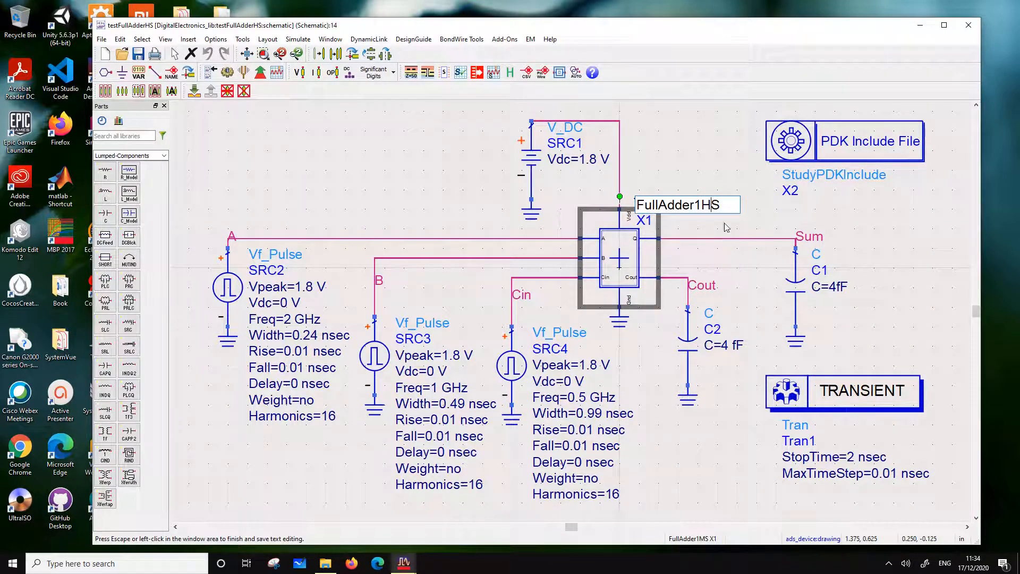
pyautogui.click(817, 189)
# Set both load capacitors, C1 on Sum and C2 on Cout, to 2 fF
pyautogui.doubleClick(839, 287)
pyautogui.click(835, 287)
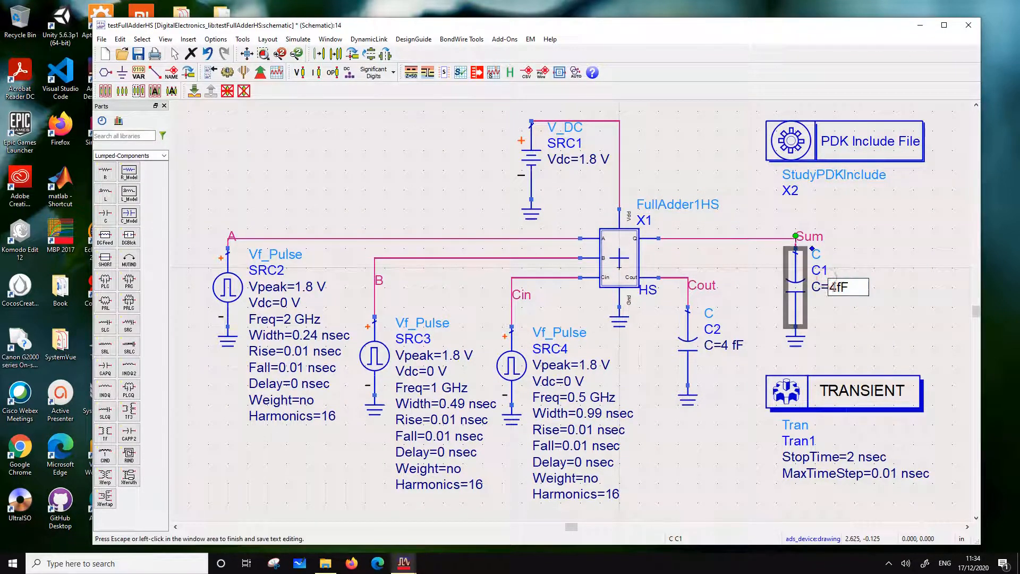
pyautogui.write('2')
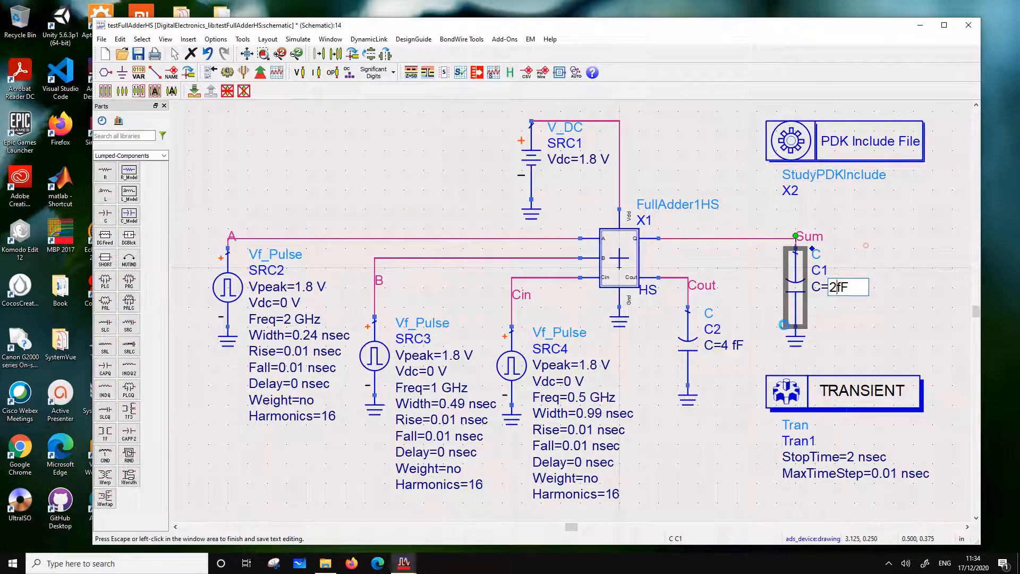
pyautogui.click(866, 249)
pyautogui.doubleClick(729, 345)
pyautogui.write('2')
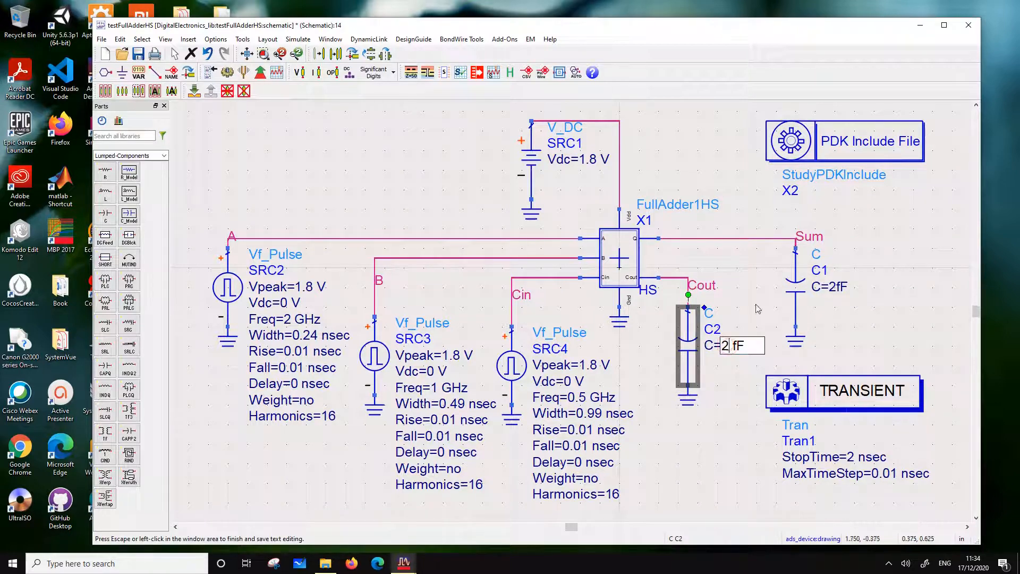
pyautogui.click(844, 260)
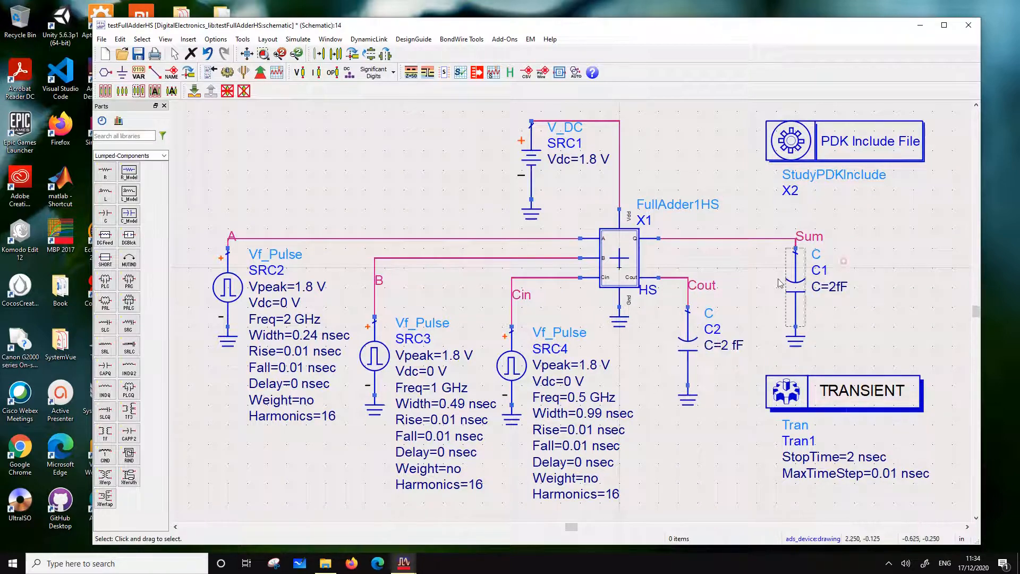
# Set pulse source SRC2 on input A to a frequency of 20 GHz and a width of 24 psec
pyautogui.doubleClick(288, 319)
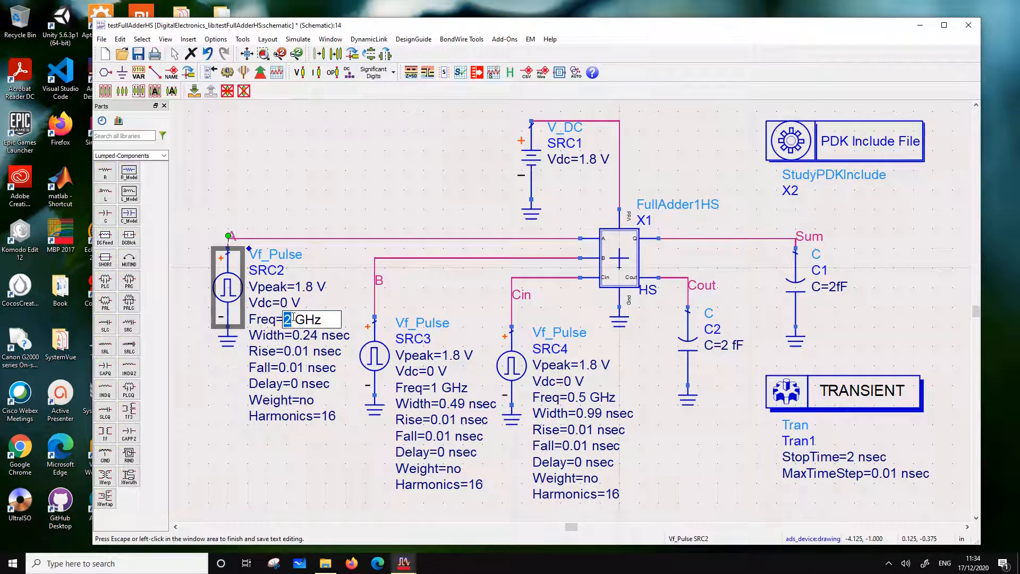
pyautogui.write('20')
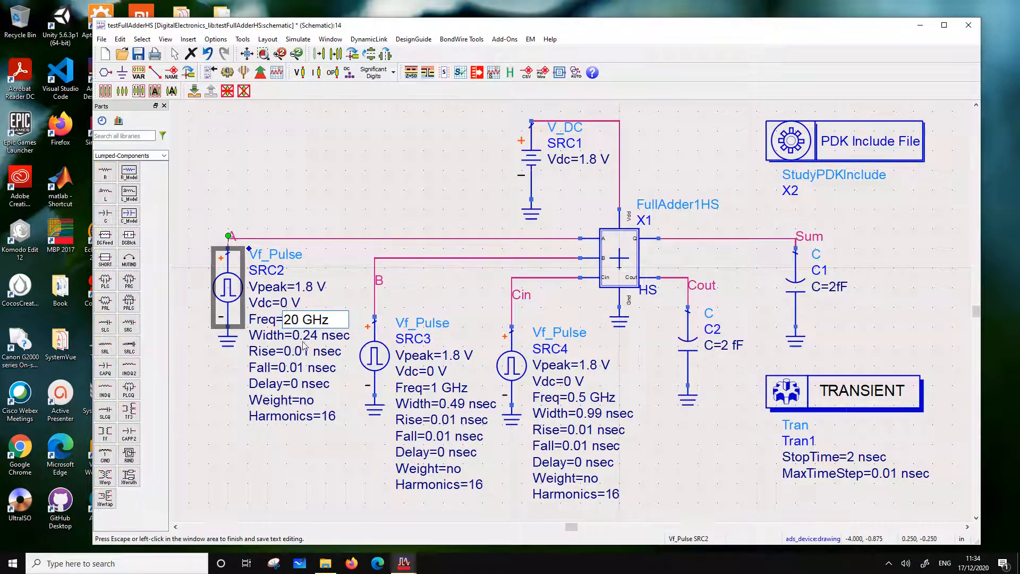
pyautogui.click(303, 336)
pyautogui.click(303, 336)
pyautogui.click(305, 335)
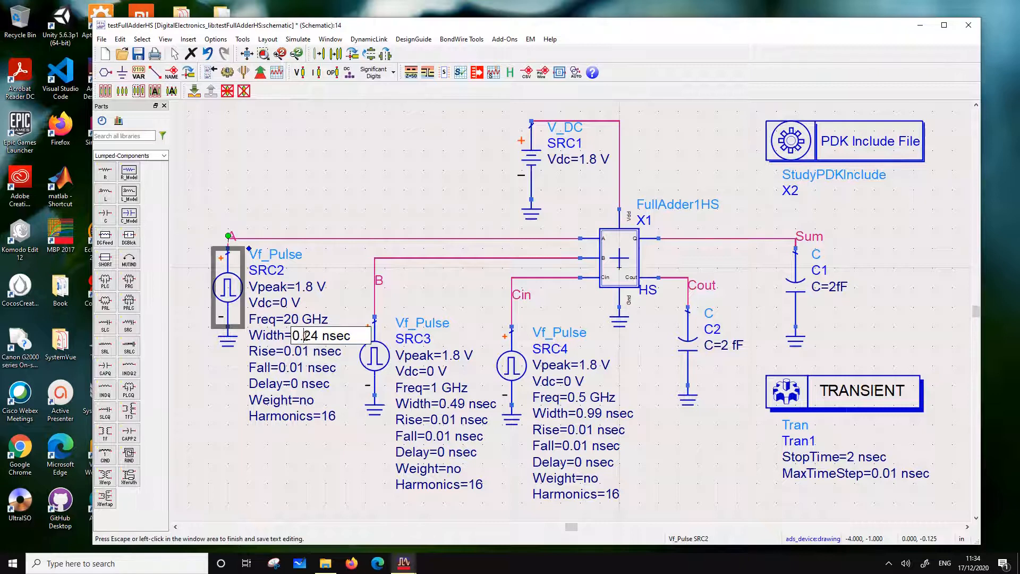
pyautogui.press('BackSpace')
pyautogui.press('BackSpace')
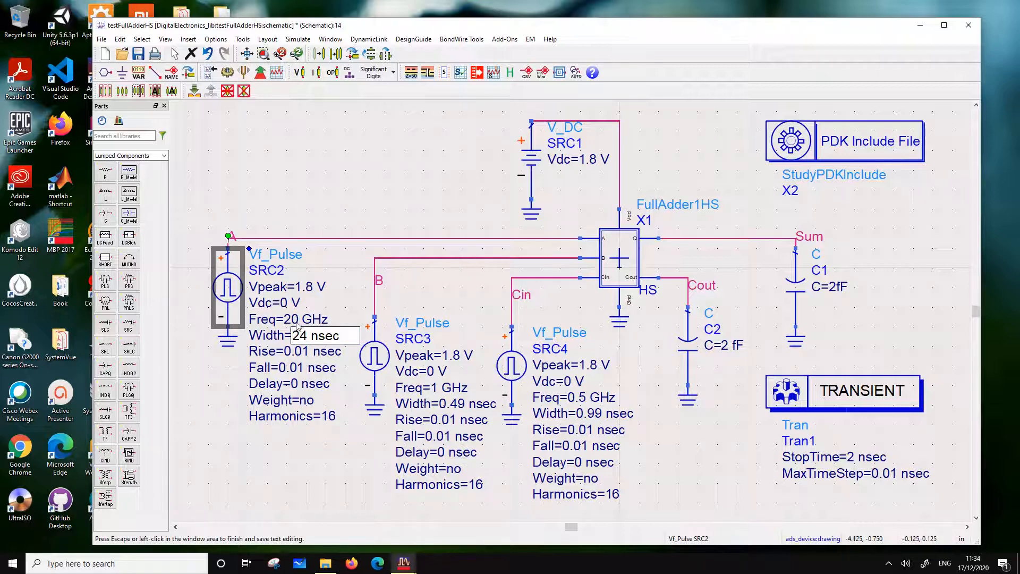
pyautogui.click(319, 336)
pyautogui.press('BackSpace')
pyautogui.write('p')
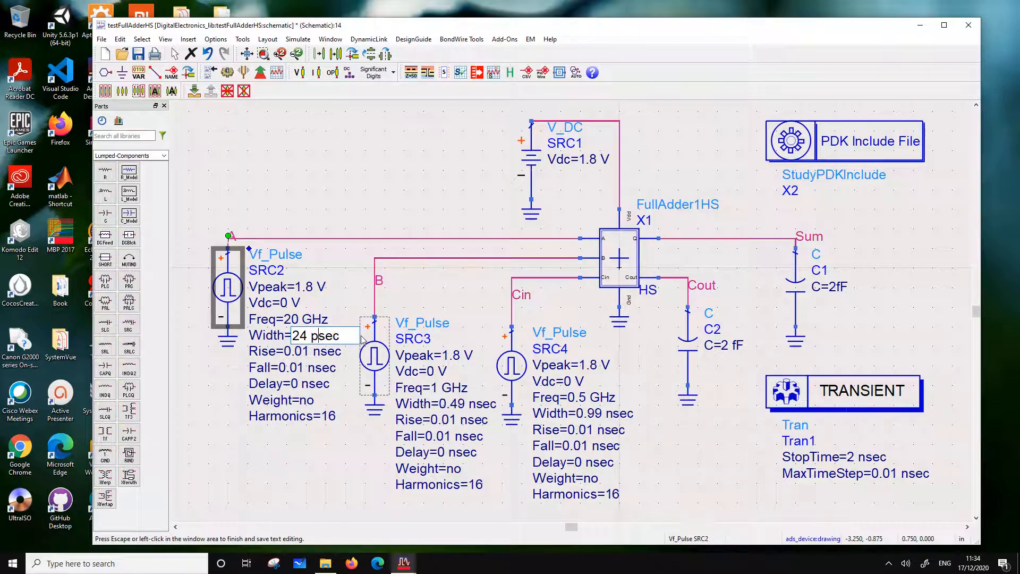
# Set both the rise time and the fall time of pulse source SRC2 to 1 psec
pyautogui.click(301, 352)
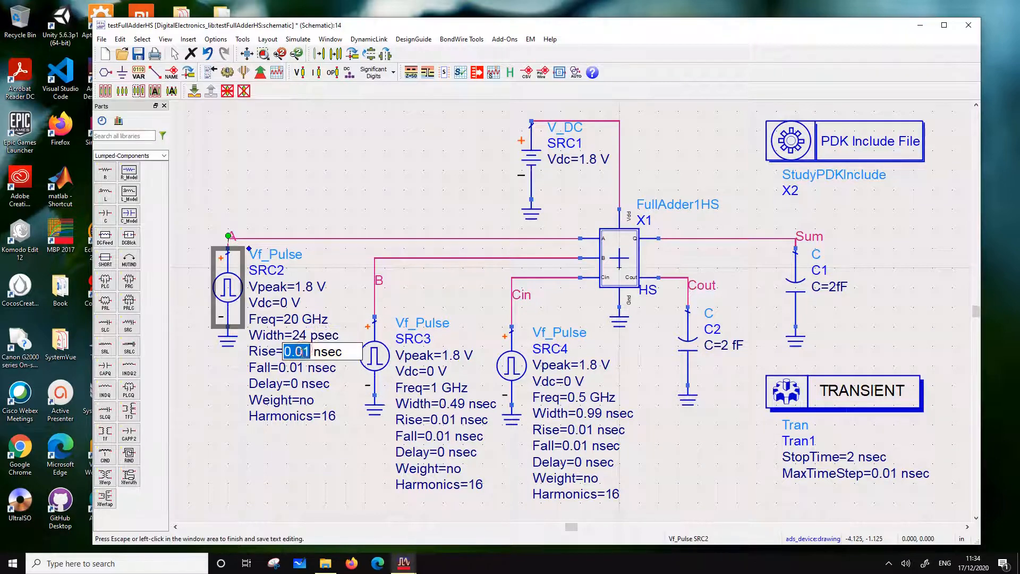
pyautogui.press('BackSpace')
pyautogui.press('BackSpace')
pyautogui.press('BackSpace')
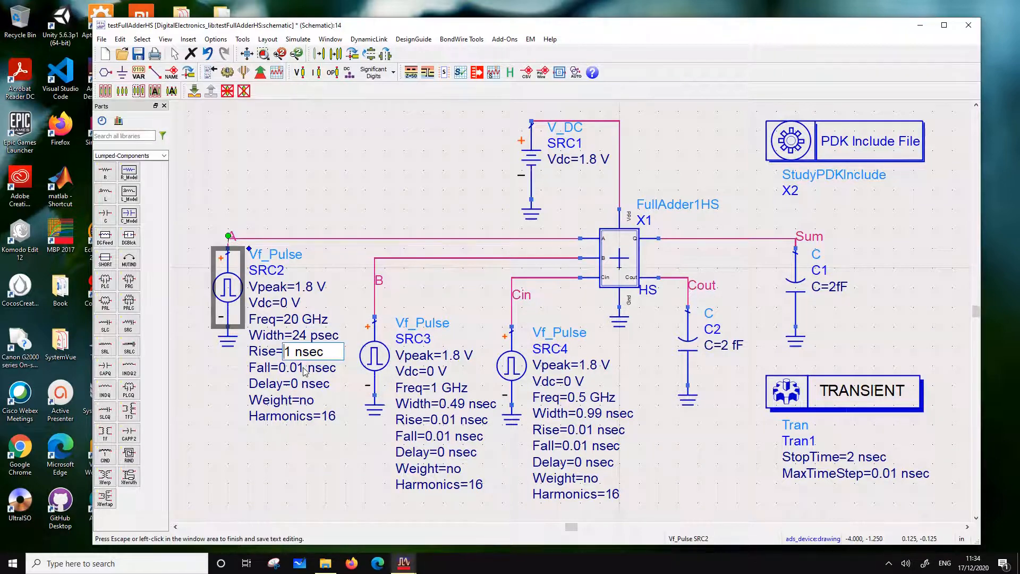
pyautogui.press('BackSpace')
pyautogui.write('p')
pyautogui.click(297, 367)
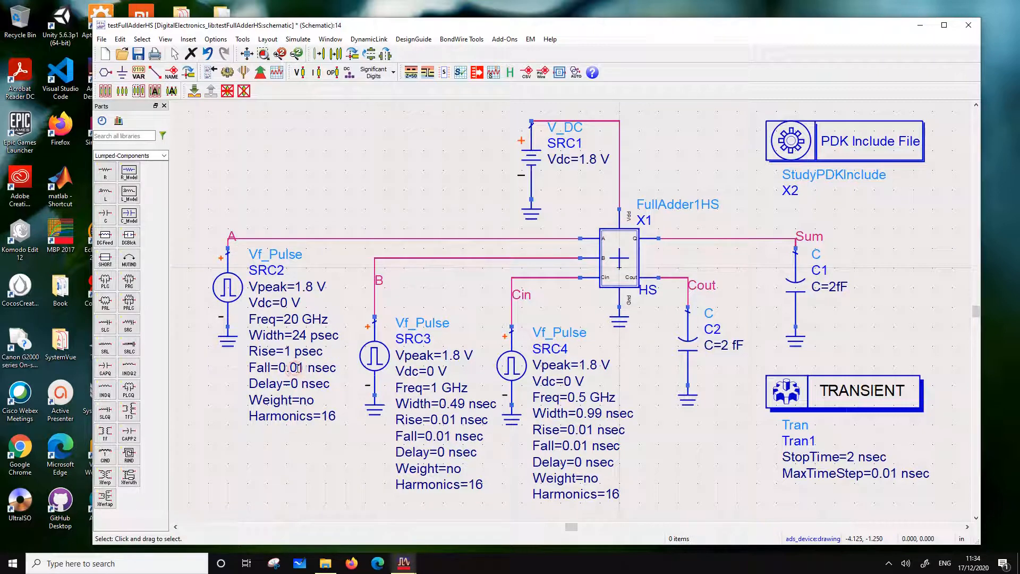
pyautogui.click(297, 368)
pyautogui.press('BackSpace')
pyautogui.press('BackSpace')
pyautogui.press('BackSpace')
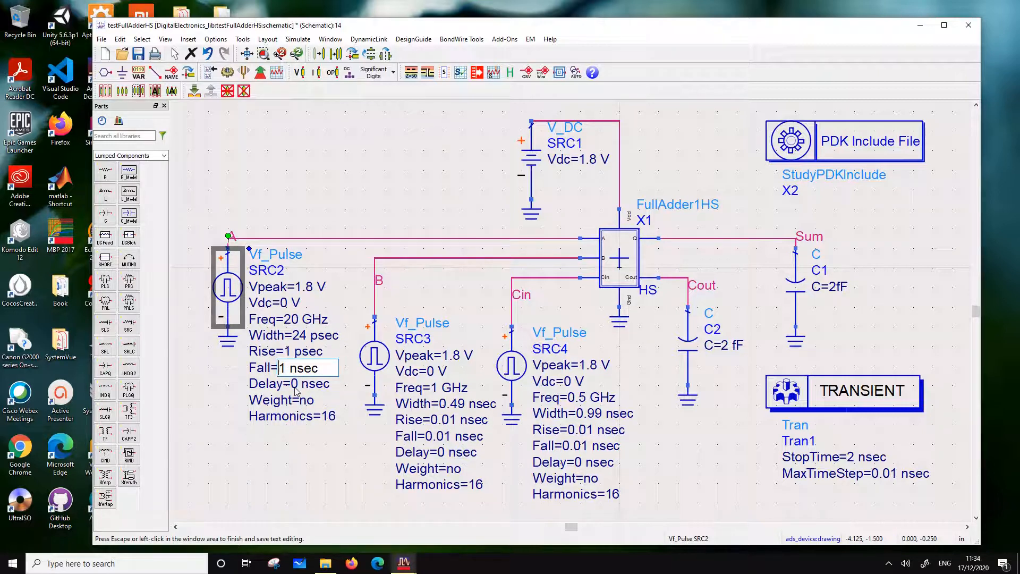
pyautogui.doubleClick(294, 367)
pyautogui.write('psec')
pyautogui.click(288, 459)
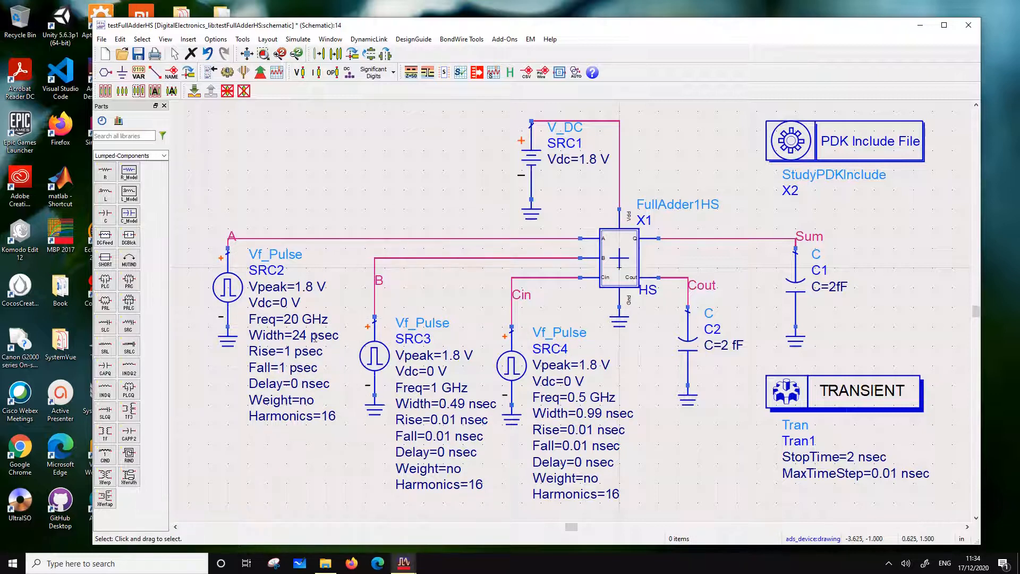
# Set the width of pulse source SRC3 on input B to 49 psec
pyautogui.doubleClick(465, 408)
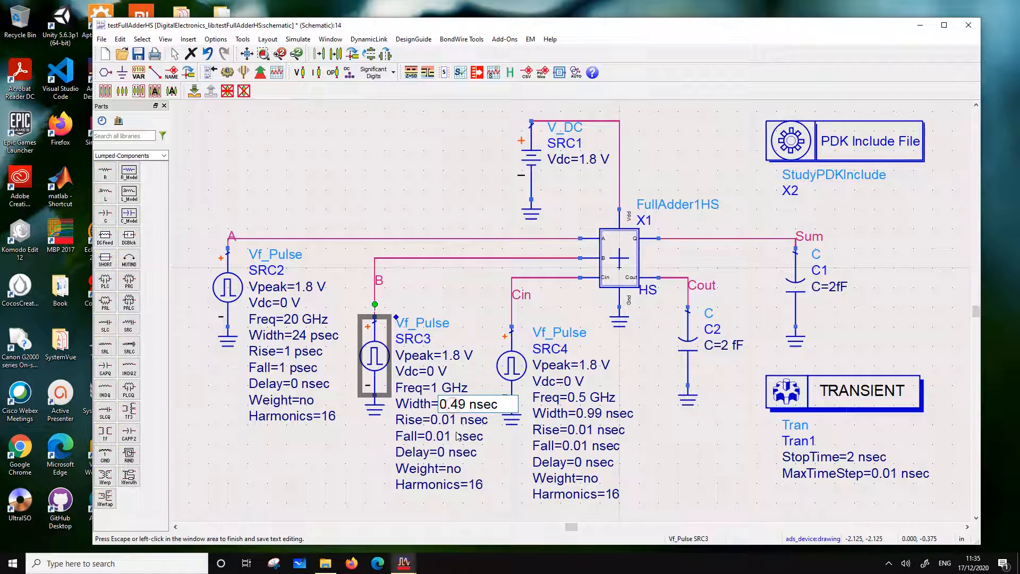
pyautogui.press('Delete')
pyautogui.press('Delete')
pyautogui.press('BackSpace')
pyautogui.press('BackSpace')
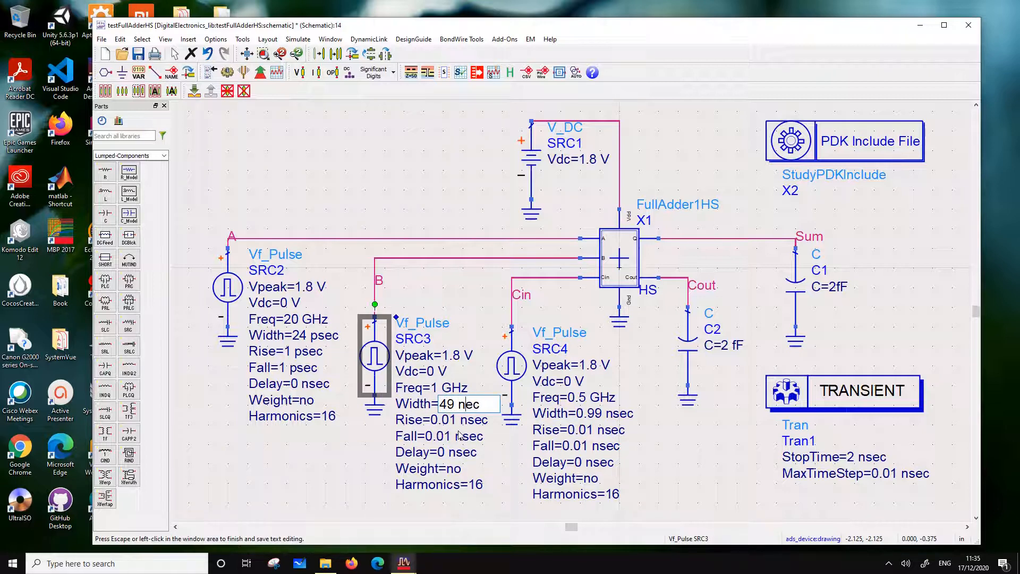
pyautogui.write('ps')
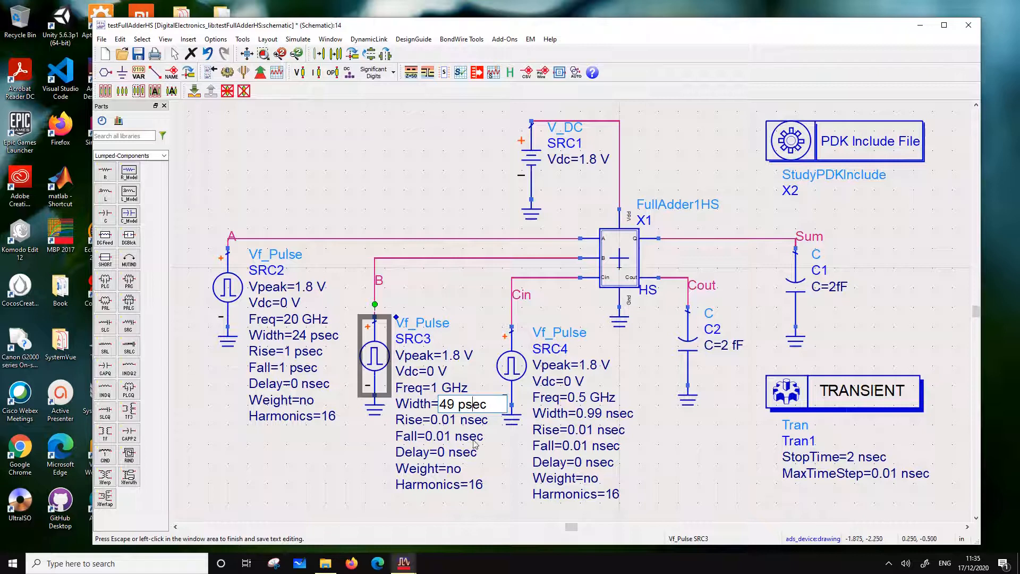
# Set the rise time of pulse source SRC3 to 1 psec
pyautogui.click(451, 420)
pyautogui.click(451, 420)
pyautogui.click(451, 420)
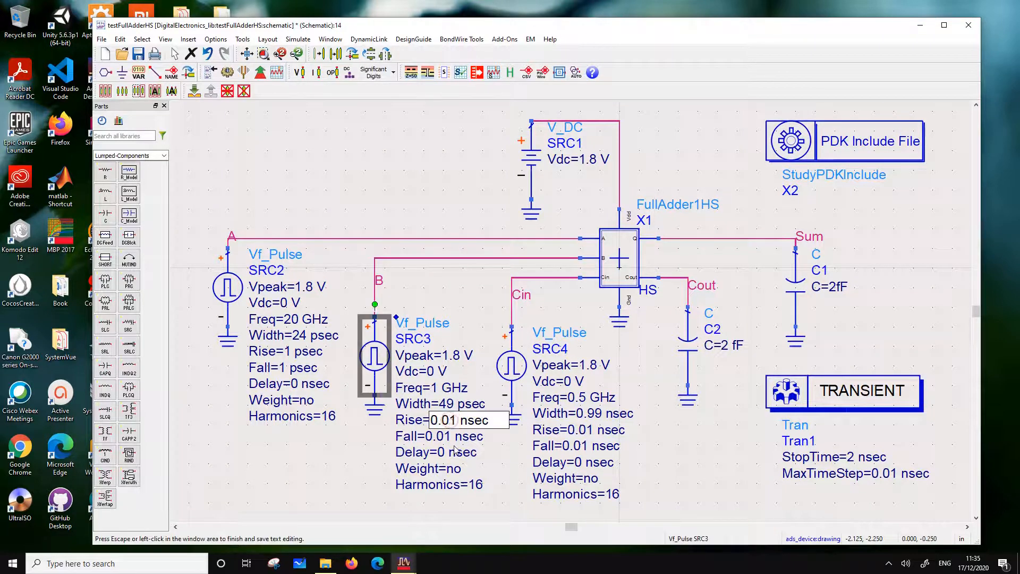
pyautogui.press('BackSpace')
pyautogui.press('BackSpace')
pyautogui.press('BackSpace')
pyautogui.press('Right')
pyautogui.press('Right')
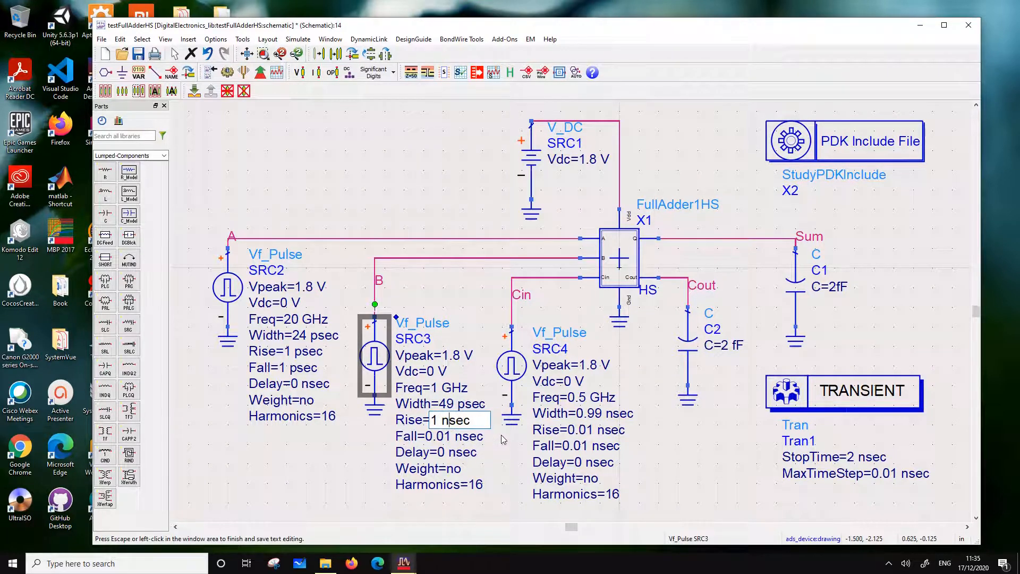
pyautogui.press('Delete')
pyautogui.write('p')
# Set the fall time of pulse source SRC3 to 1 psec
pyautogui.click(451, 437)
pyautogui.click(450, 437)
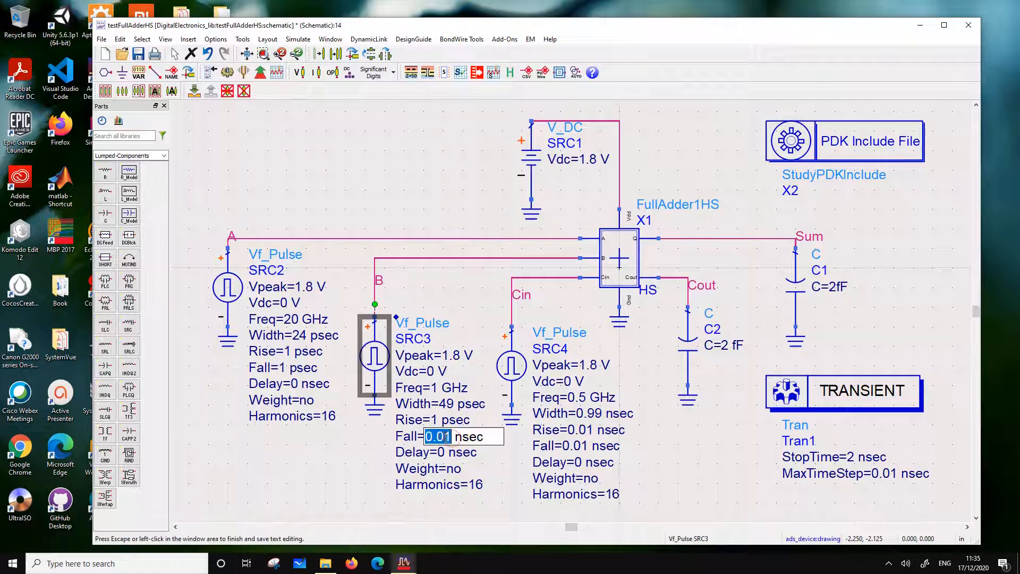
pyautogui.write('1')
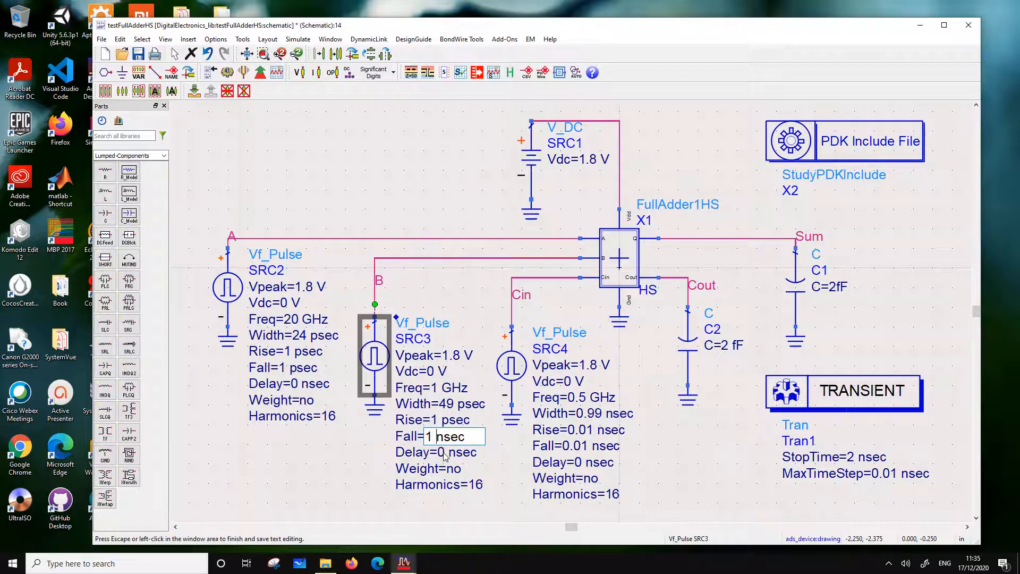
pyautogui.press('BackSpace')
pyautogui.write('p')
pyautogui.click(343, 470)
# Set the frequency of pulse source SRC4 on input Cin to 5 GHz
pyautogui.click(568, 382)
pyautogui.click(568, 383)
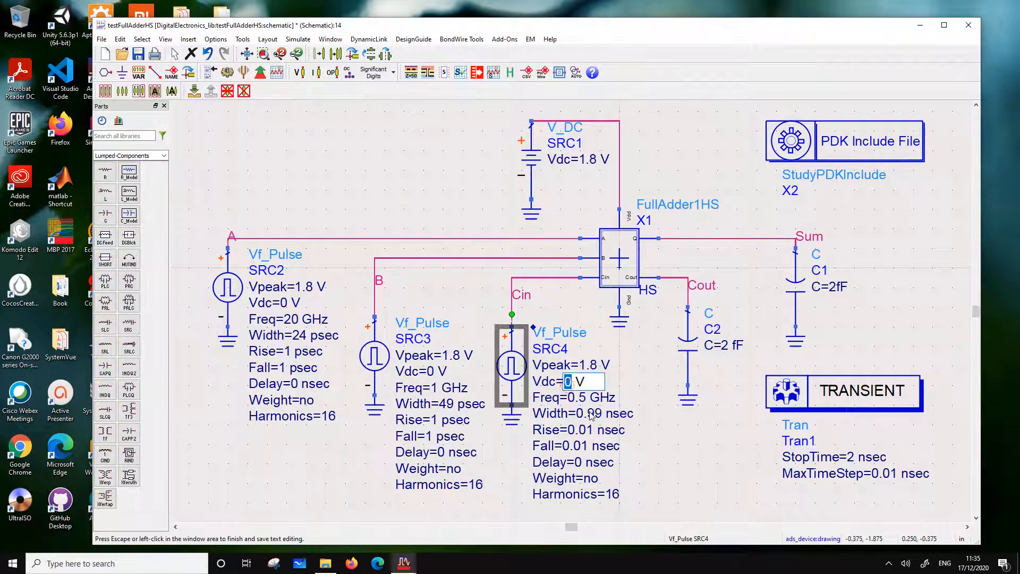
pyautogui.click(574, 396)
pyautogui.click(576, 398)
pyautogui.click(577, 398)
pyautogui.click(582, 398)
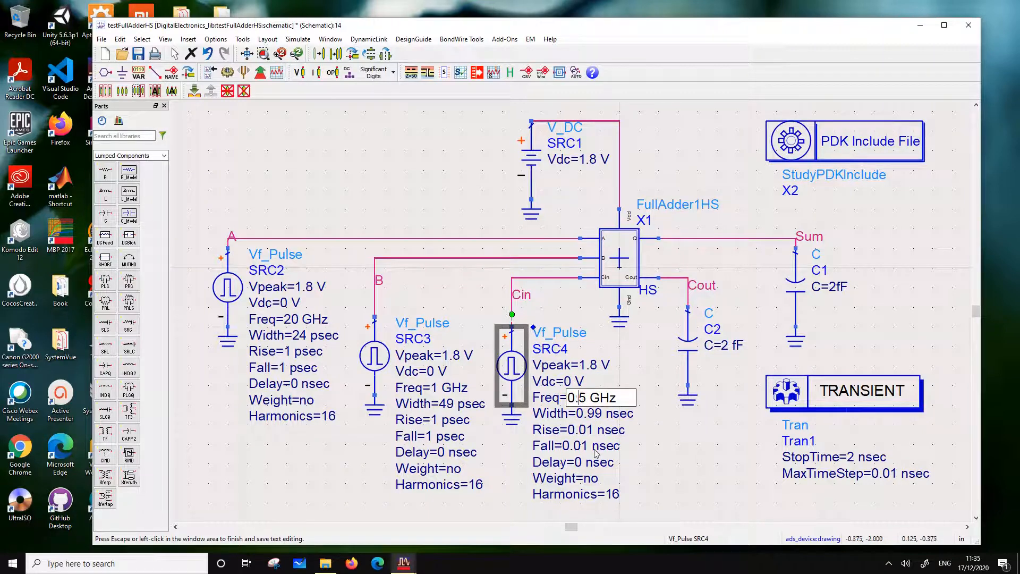
pyautogui.press('BackSpace')
pyautogui.press('BackSpace')
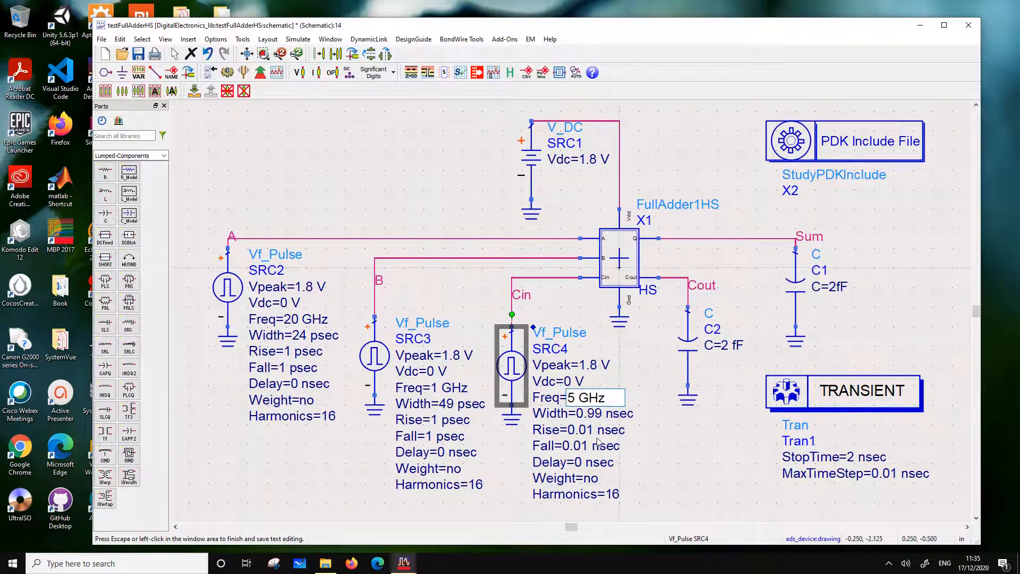
# Set the pulse width of source SRC4 to 99 psec
pyautogui.doubleClick(591, 413)
pyautogui.click(590, 413)
pyautogui.press('BackSpace')
pyautogui.press('BackSpace')
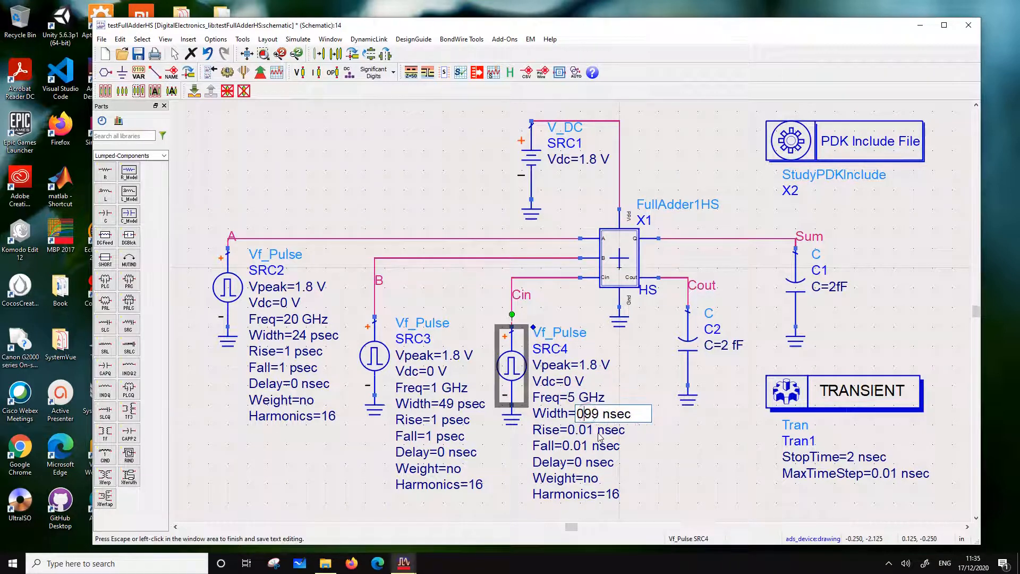
pyautogui.press('BackSpace')
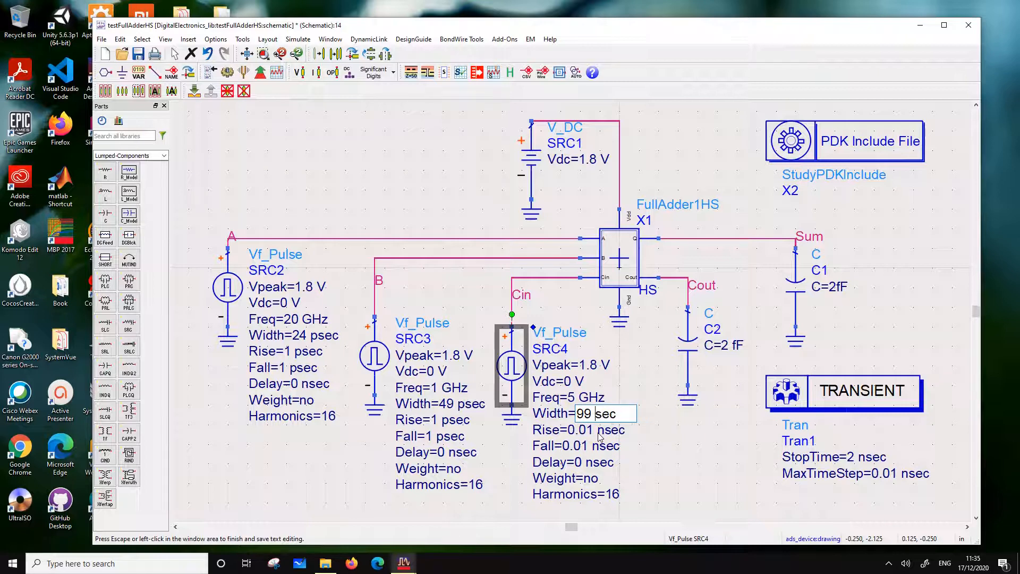
pyautogui.write('p')
# Set the rise time of pulse source SRC4 to 1 psec
pyautogui.doubleClick(587, 430)
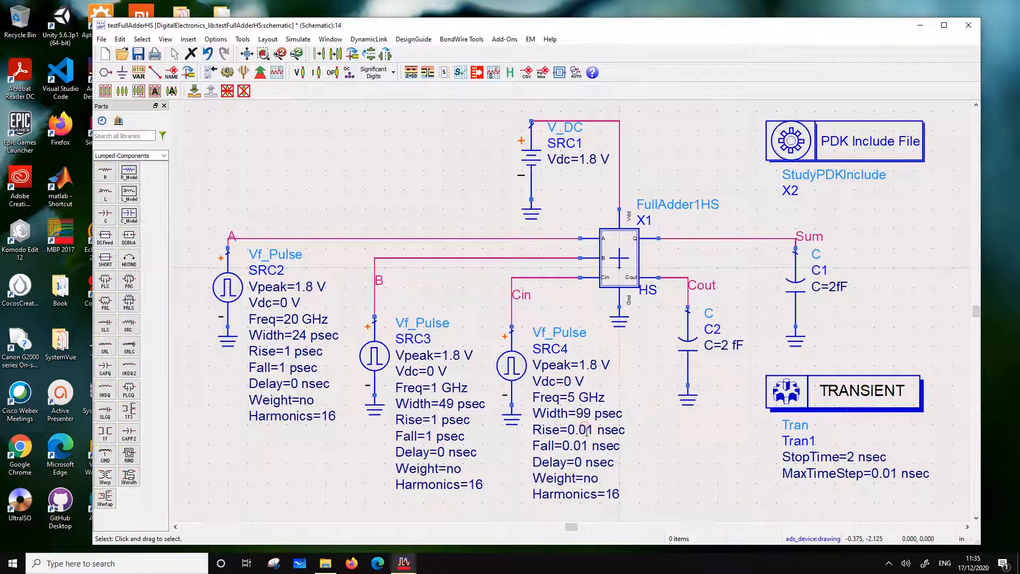
pyautogui.click(586, 430)
pyautogui.press('BackSpace')
pyautogui.press('BackSpace')
pyautogui.press('BackSpace')
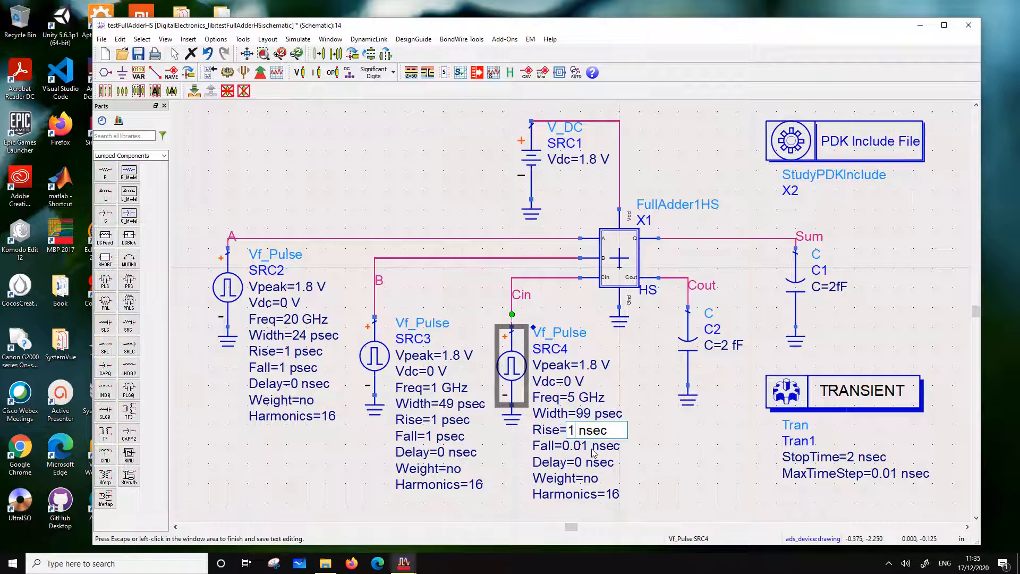
pyautogui.press('BackSpace')
pyautogui.write('p')
pyautogui.press('End')
# Set the fall time of pulse source SRC4 to 1 psec
pyautogui.doubleClick(571, 445)
pyautogui.click(585, 446)
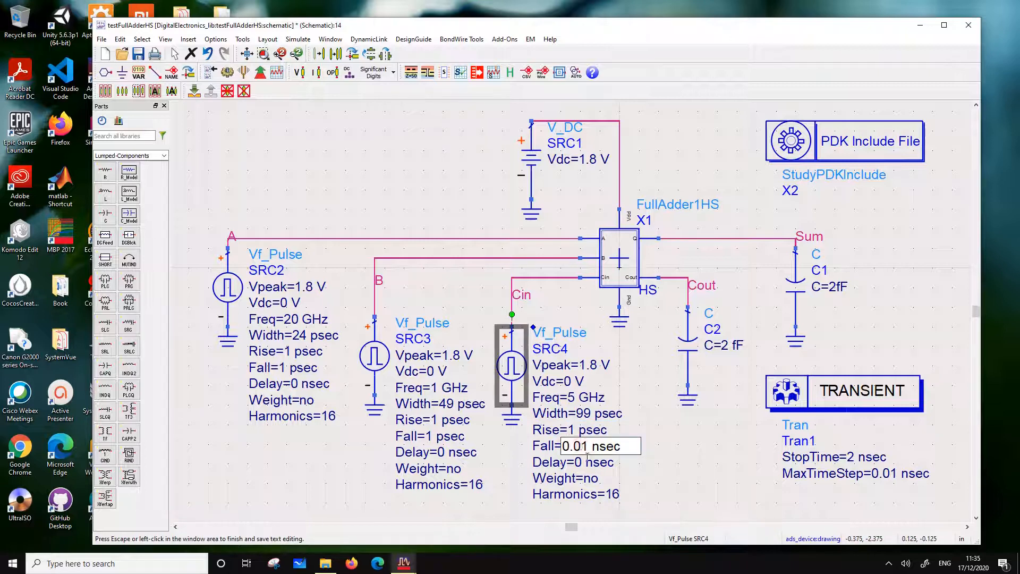
pyautogui.press('BackSpace')
pyautogui.press('BackSpace')
pyautogui.press('BackSpace')
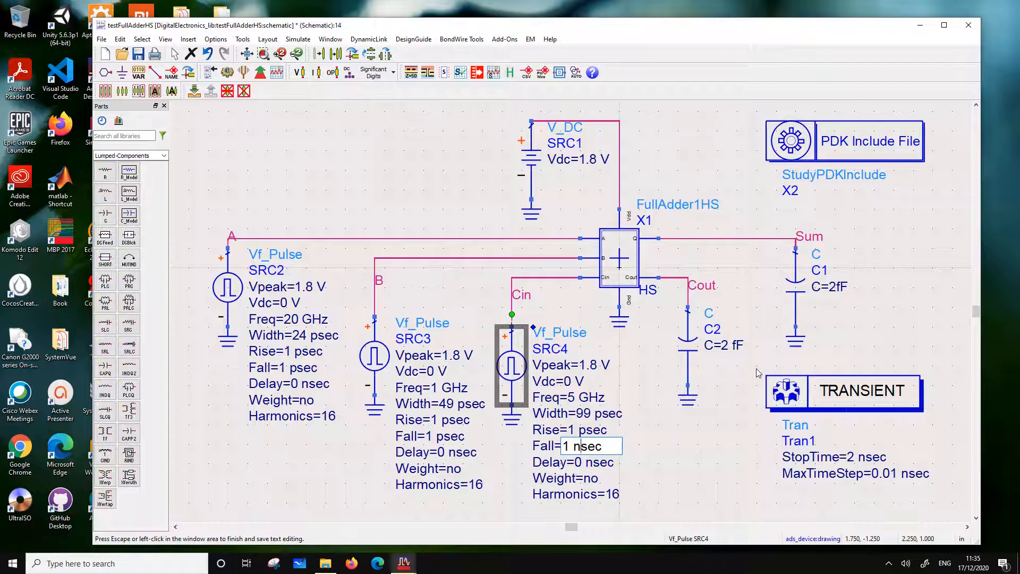
pyautogui.press('BackSpace')
pyautogui.write('p')
pyautogui.click(684, 448)
# Set the stop time of the transient simulation Tran1 to 200 psec
pyautogui.click(853, 455)
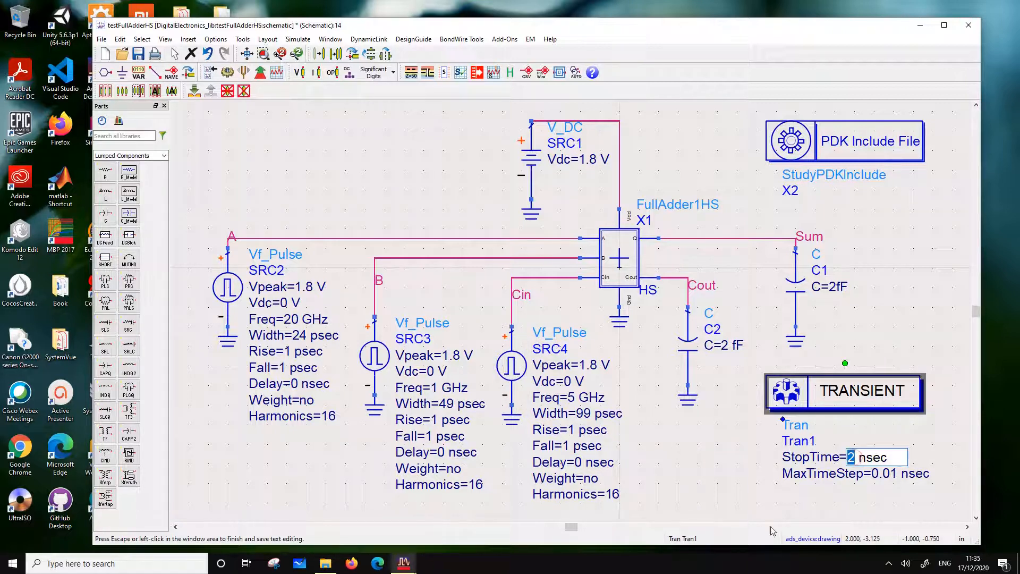
pyautogui.click(854, 456)
pyautogui.write('00')
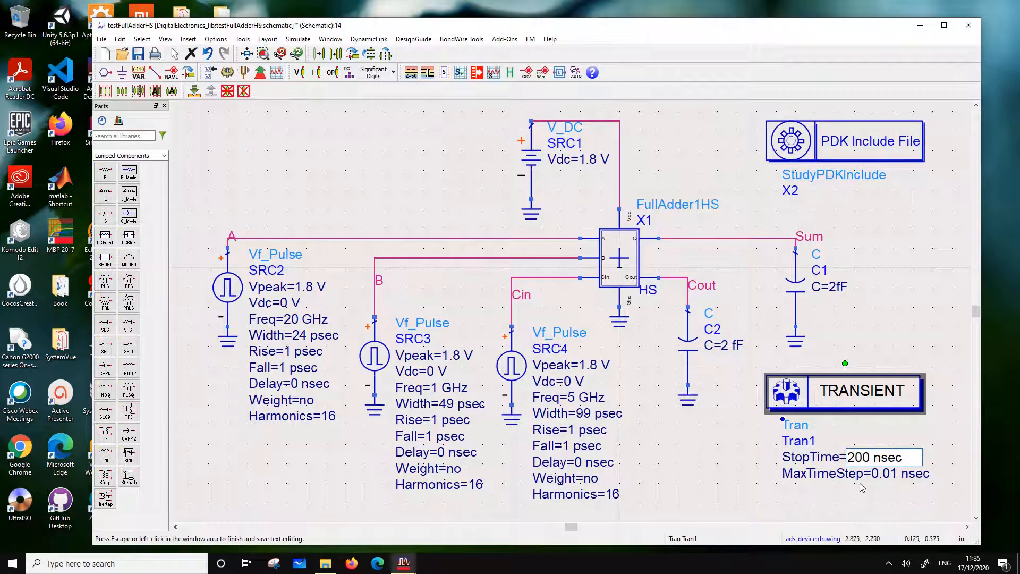
pyautogui.click(882, 457)
pyautogui.press('BackSpace')
pyautogui.write('p')
# Set the maximum time step of the transient simulation Tran1 to 1 psec
pyautogui.click(891, 474)
pyautogui.click(893, 474)
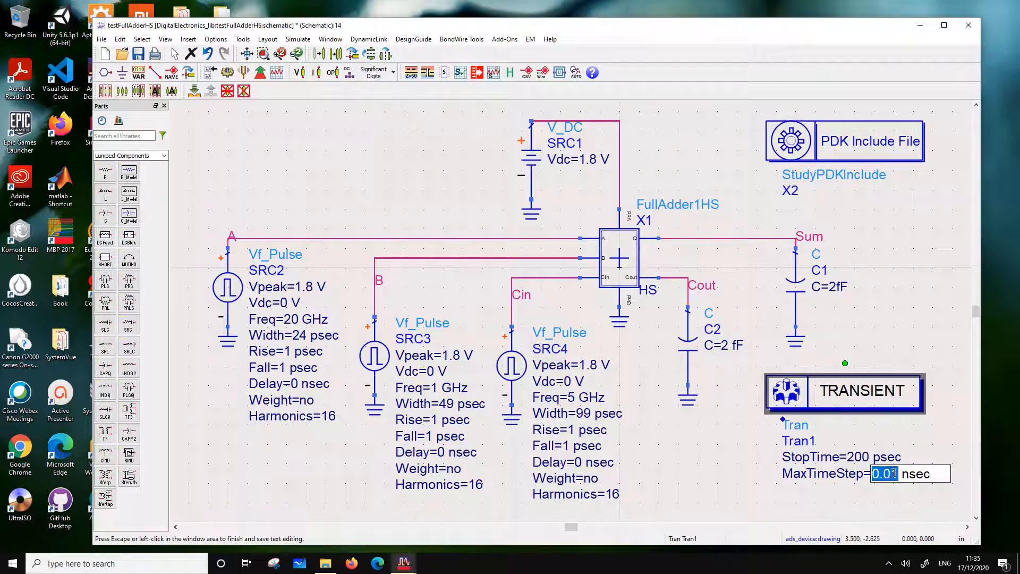
pyautogui.click(898, 473)
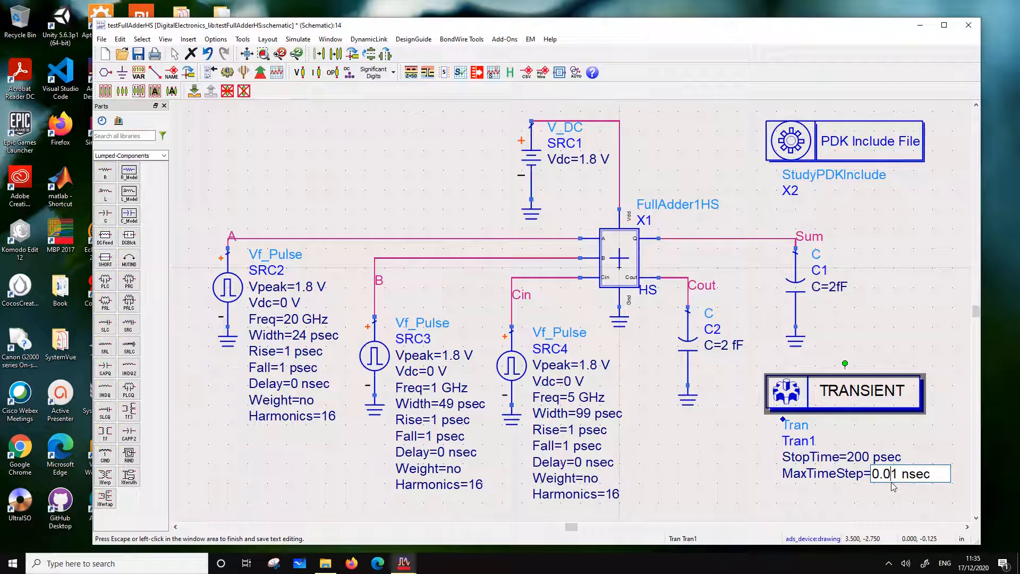
pyautogui.press('BackSpace')
pyautogui.press('BackSpace')
pyautogui.press('BackSpace')
pyautogui.press('BackSpace')
pyautogui.write('p')
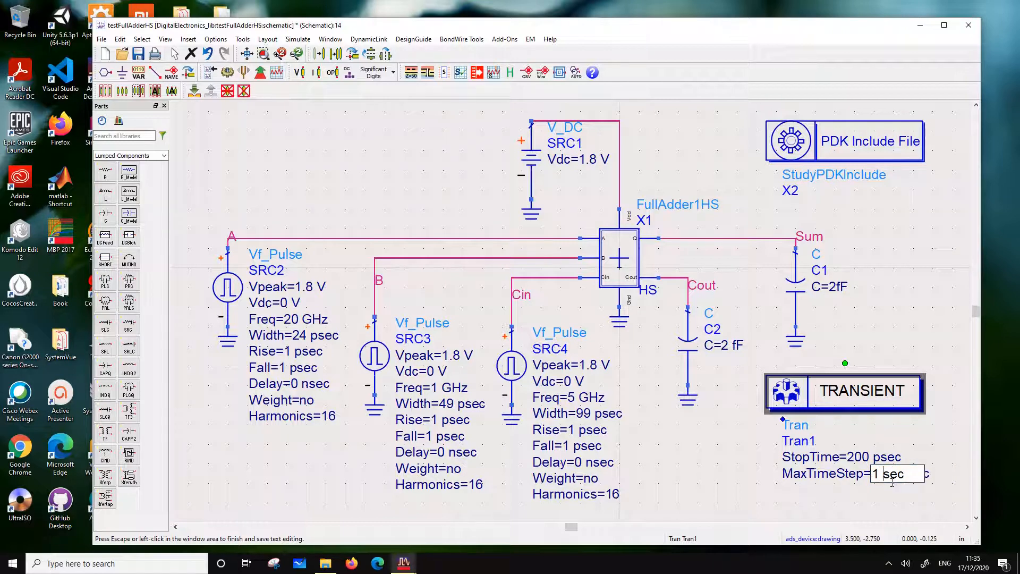
pyautogui.click(888, 358)
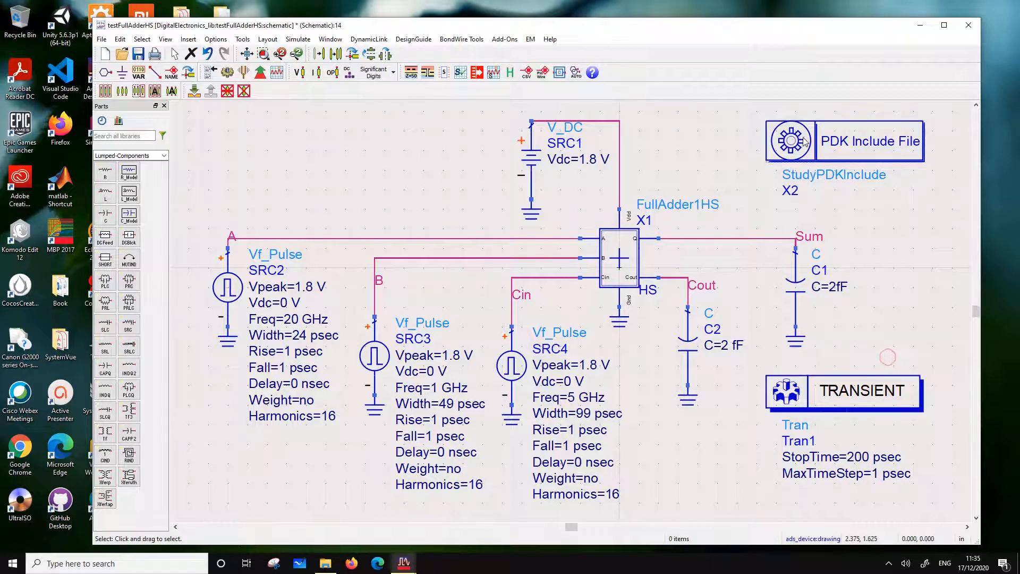
# Copy the 7nm FINFET models ncmg and pcmg from inside the PDK include X2 into the test bench, above the input A wire
pyautogui.doubleClick(870, 151)
pyautogui.click(358, 41)
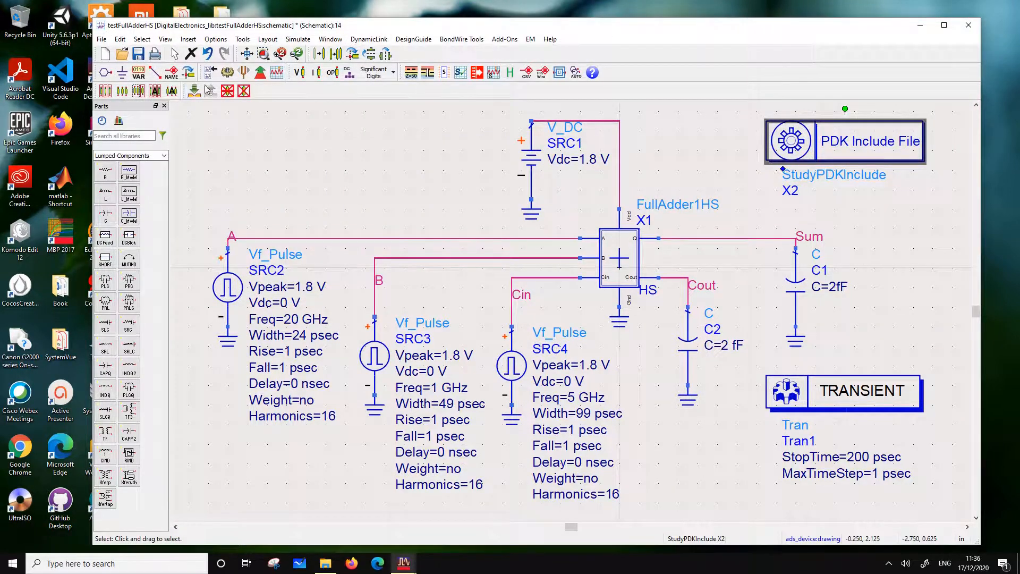
pyautogui.click(194, 91)
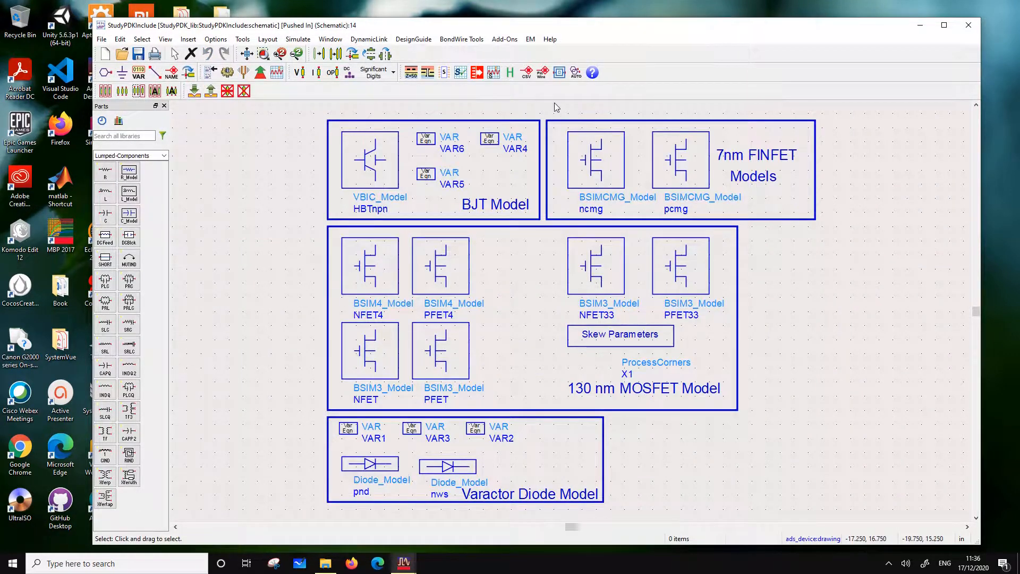
pyautogui.moveTo(554, 102); pyautogui.dragTo(730, 219)
pyautogui.click(729, 219)
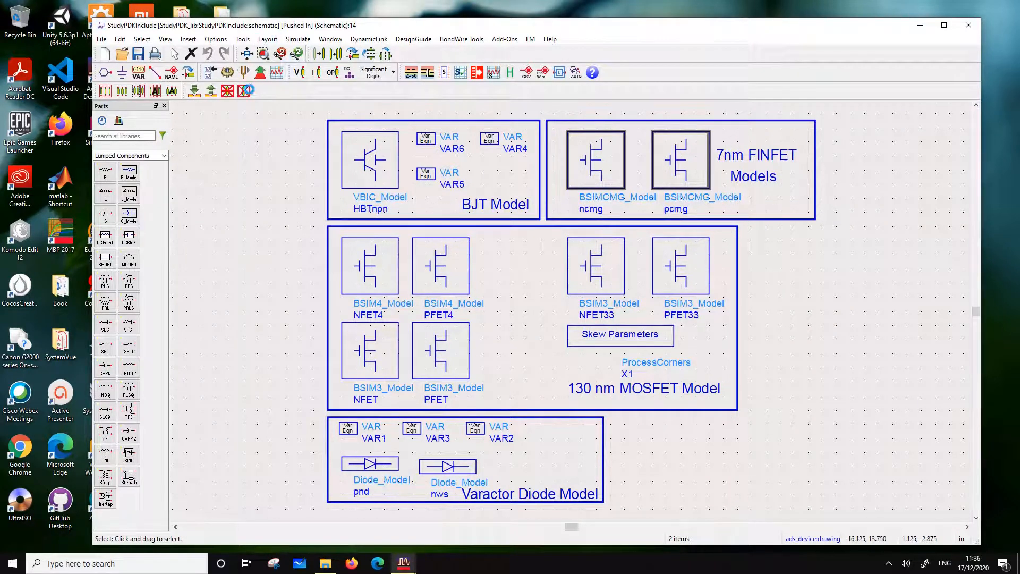
pyautogui.click(211, 92)
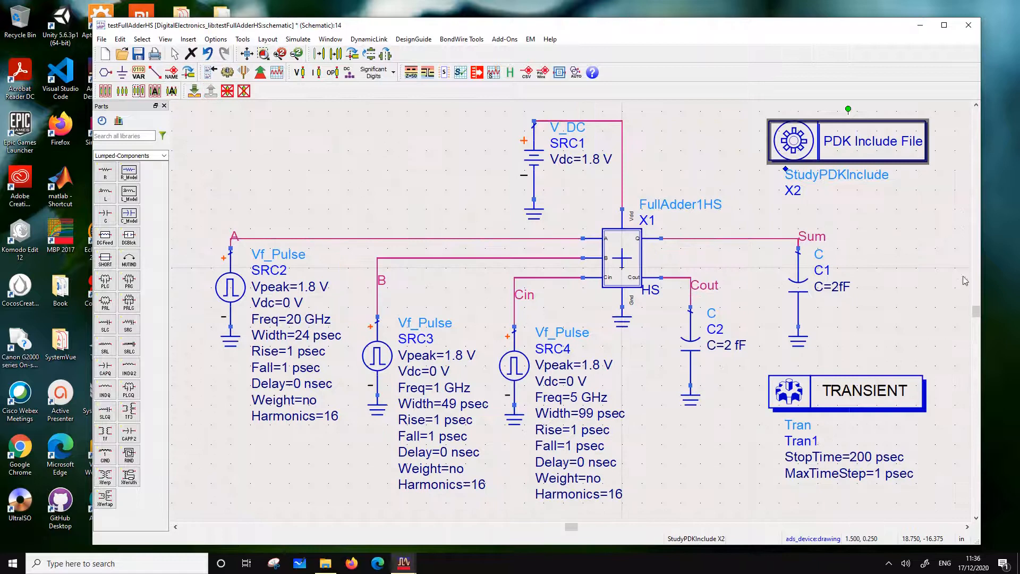
pyautogui.hotkey('ctrl', 'v')
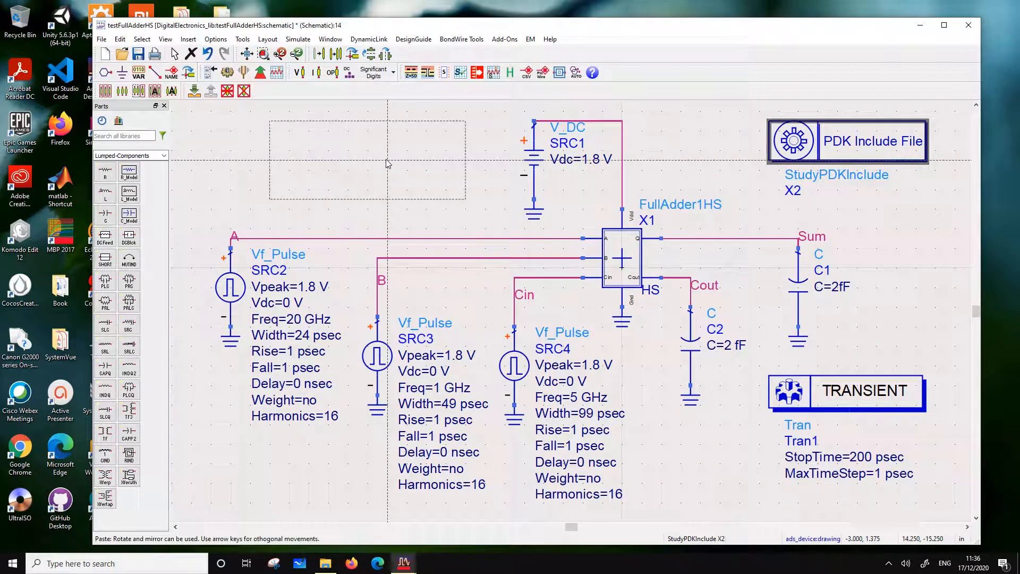
pyautogui.click(387, 159)
# Delete the PDK include component X2, maximize the schematic window and simulate the test bench
pyautogui.click(817, 140)
pyautogui.press('Delete')
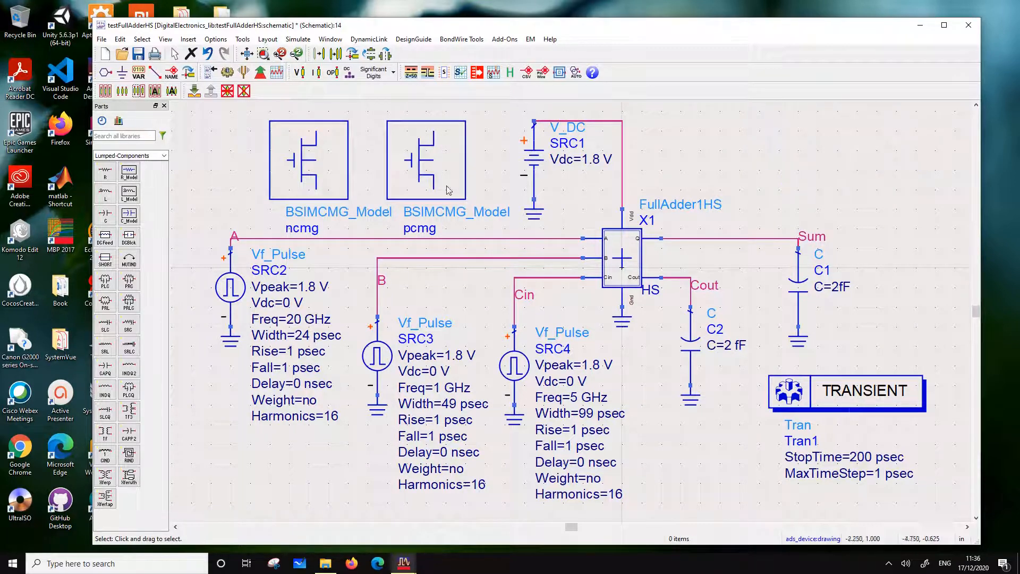
pyautogui.doubleClick(383, 26)
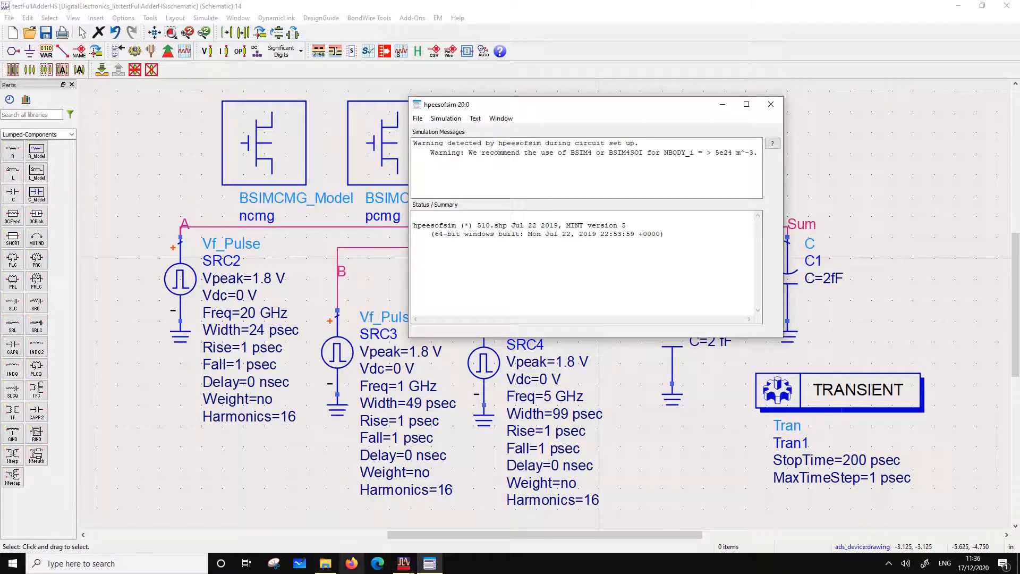
# Open the testFullAdderMS.dds data display and select its stacked A, B, Cin, Sum and Cout plot with the 2 nsec time axis
pyautogui.moveTo(402, 567)
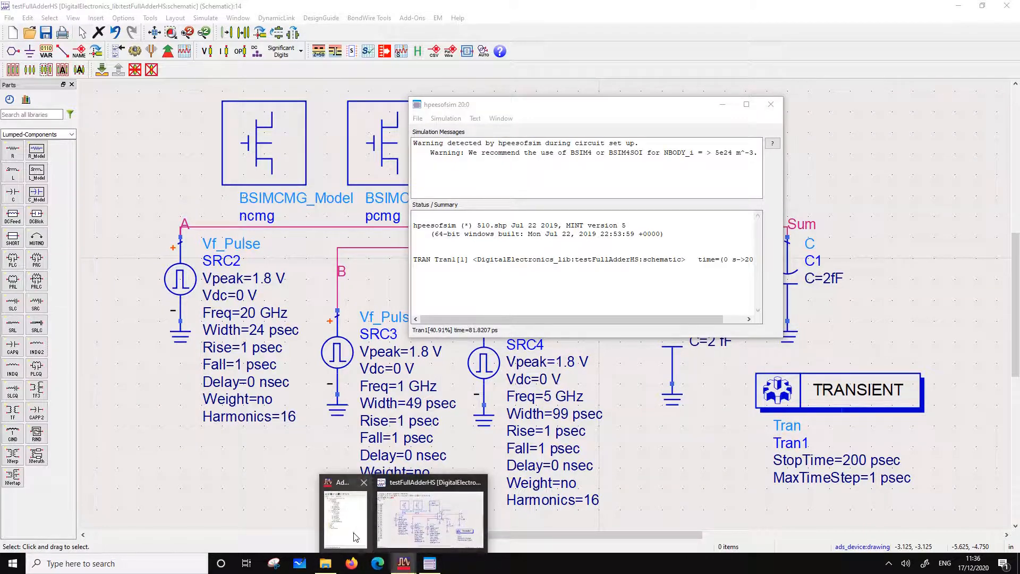
pyautogui.click(354, 531)
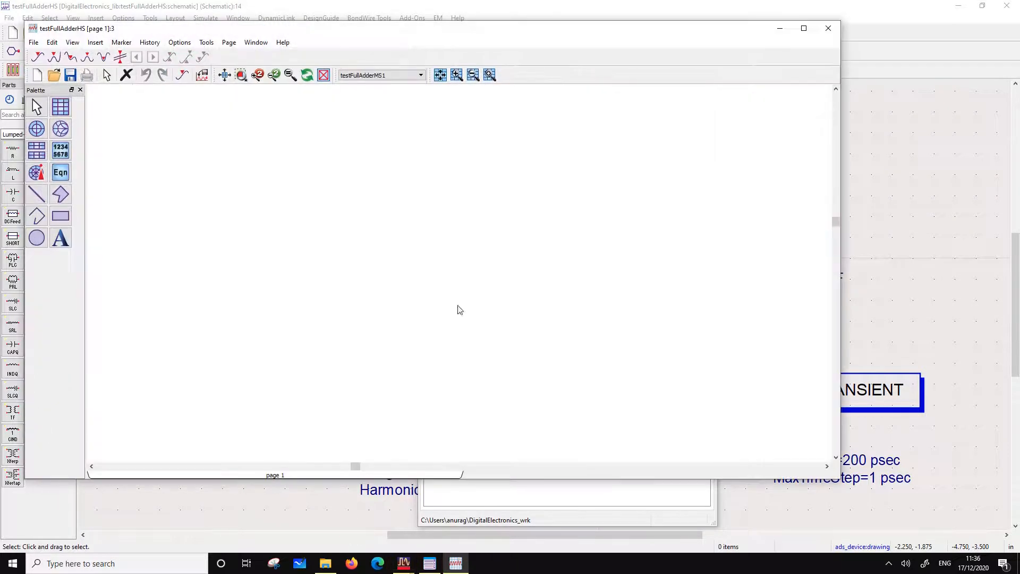
pyautogui.click(474, 497)
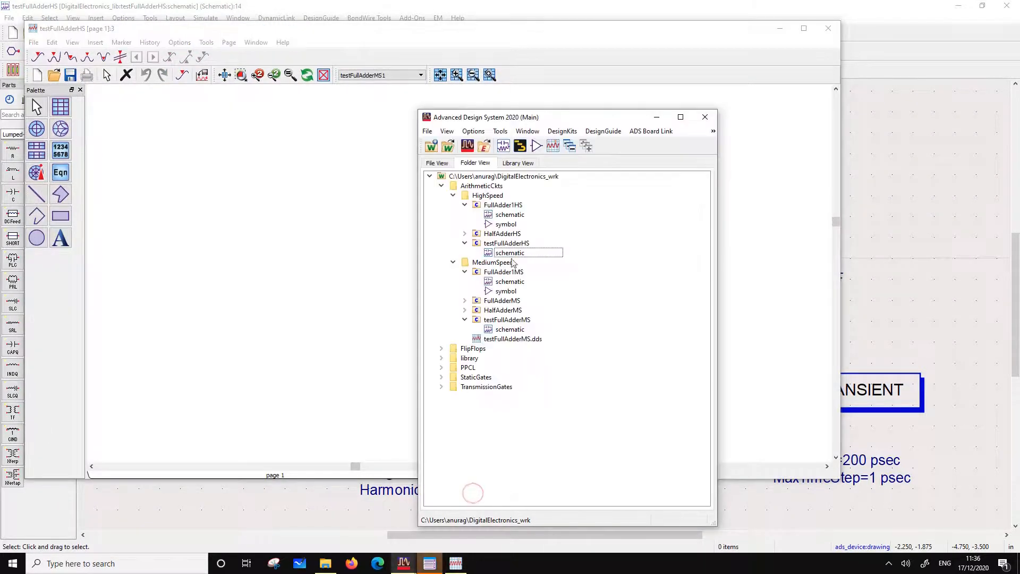
pyautogui.click(493, 341)
pyautogui.doubleClick(494, 340)
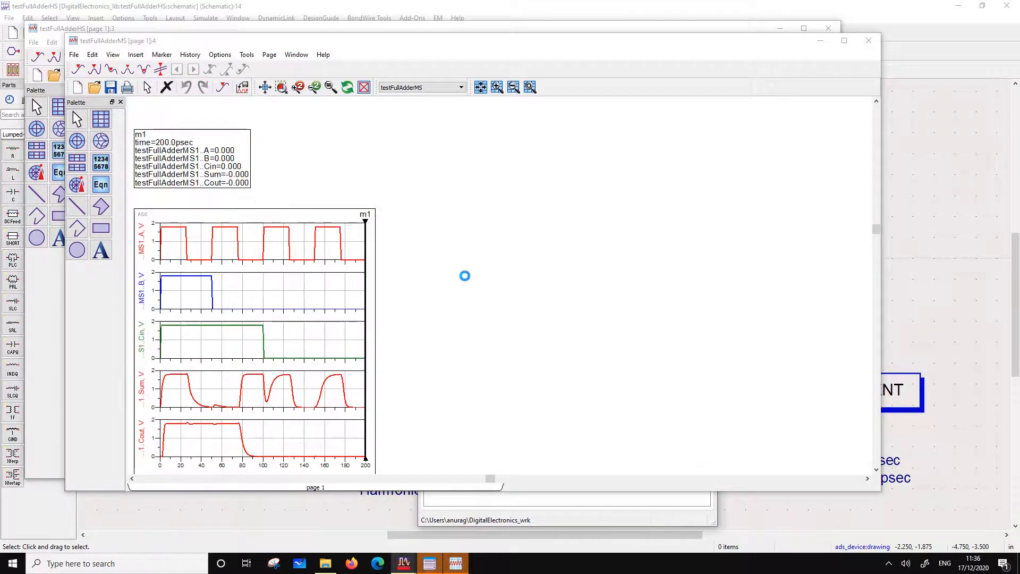
pyautogui.moveTo(367, 142)
pyautogui.mouseDown()
pyautogui.moveTo(435, 229)
pyautogui.moveTo(280, 471)
pyautogui.moveTo(186, 449)
pyautogui.mouseUp()
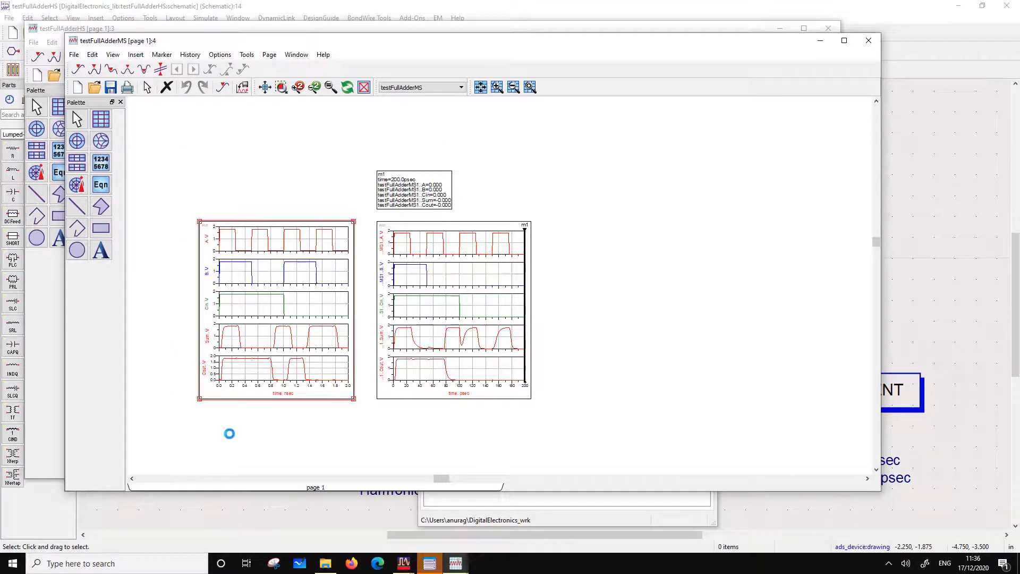
# Close the testFullAdderMS data display and paste the copied stacked A, B, Cin, Sum and Cout plot into the testFullAdderHS data display
pyautogui.click(868, 40)
pyautogui.click(292, 255)
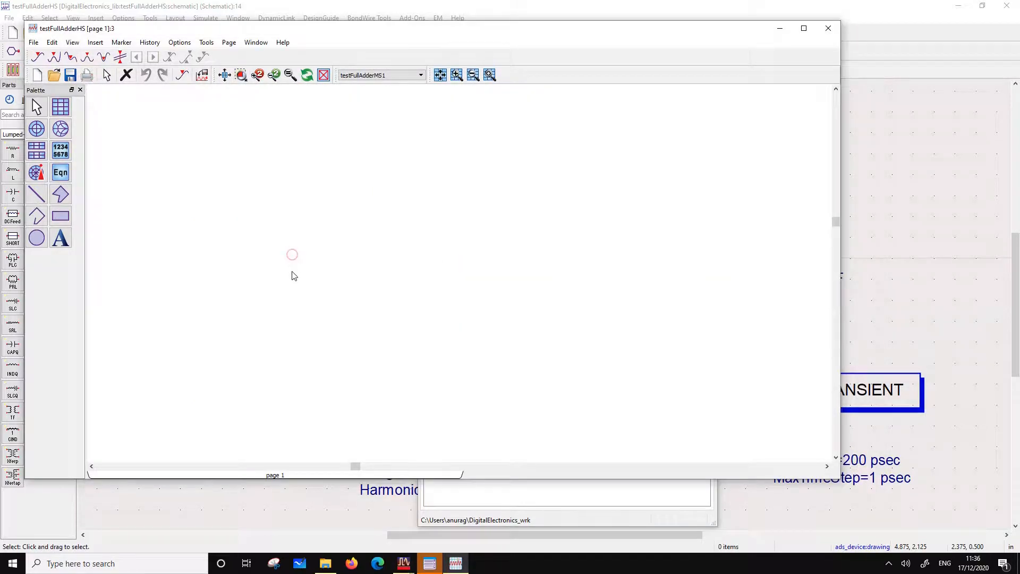
pyautogui.click(278, 131)
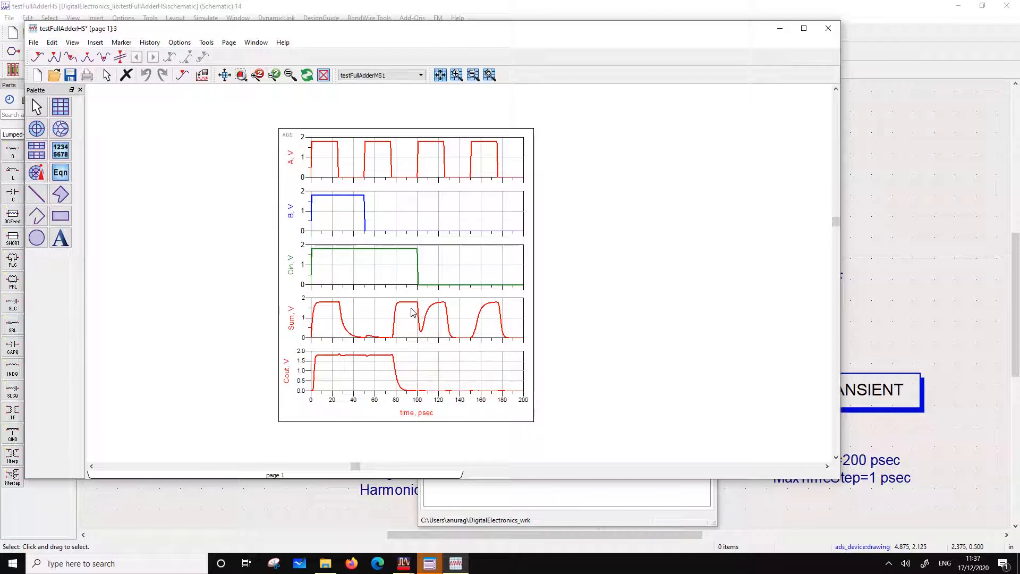
# Check the pasted full adder waveforms against the pulse source settings in the testFullAdderHS schematic
pyautogui.moveTo(413, 312)
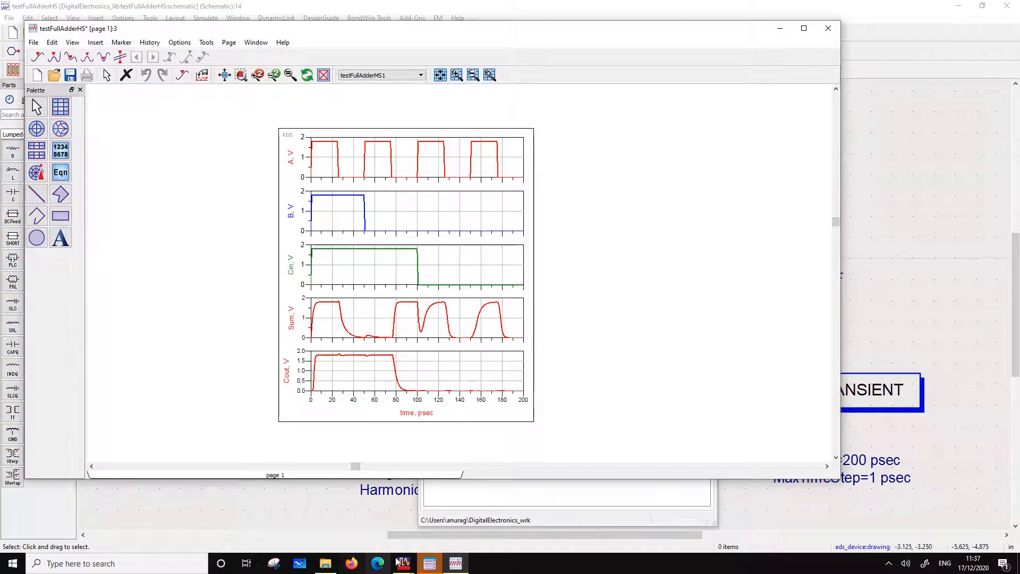
pyautogui.moveTo(412, 567)
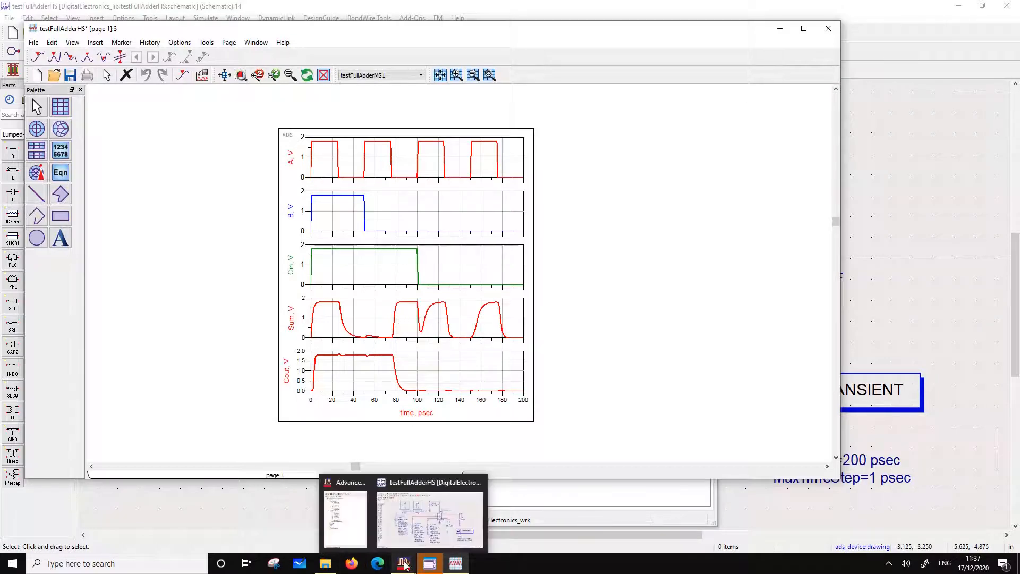
pyautogui.click(419, 529)
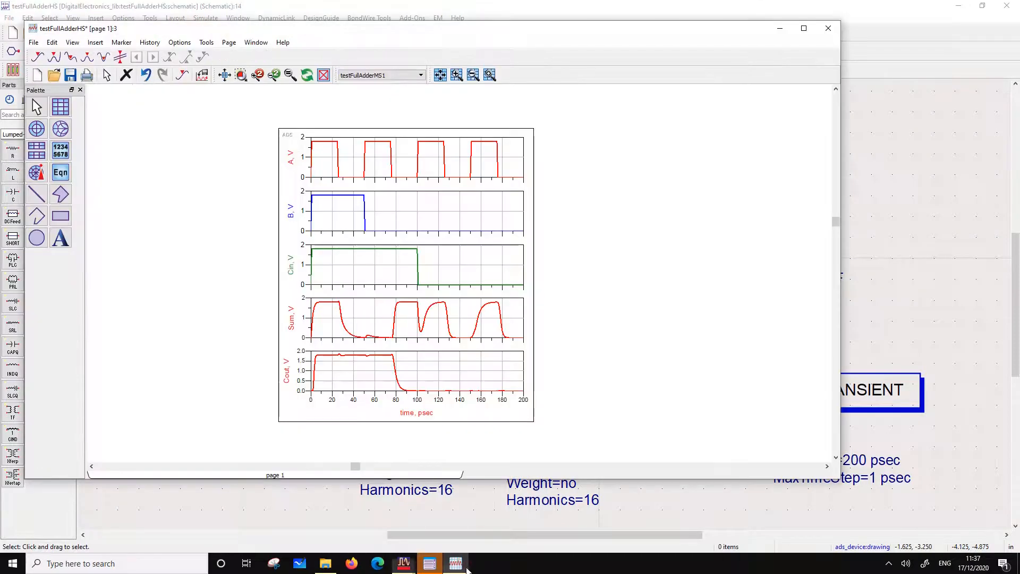
pyautogui.click(458, 566)
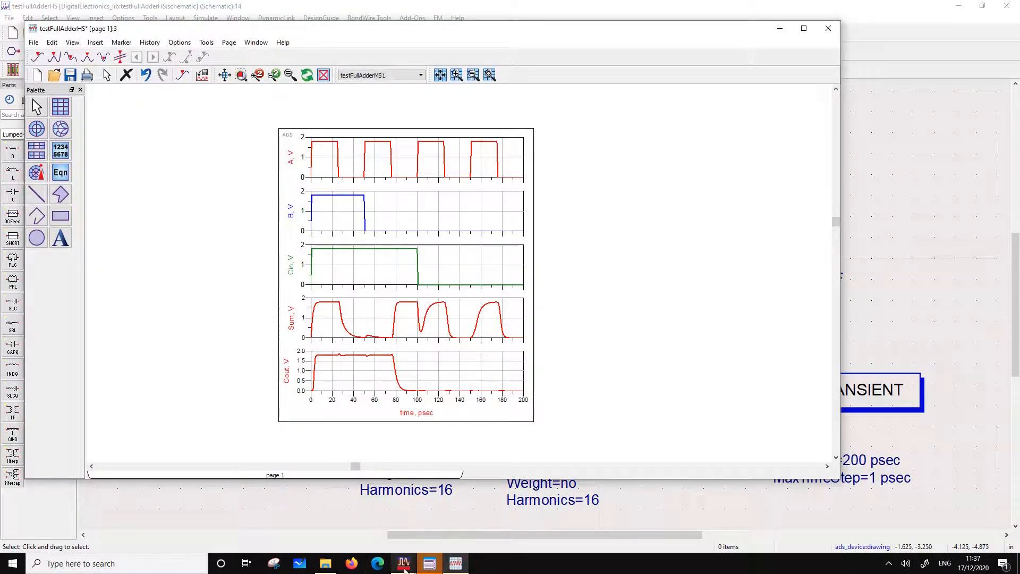
pyautogui.moveTo(404, 567)
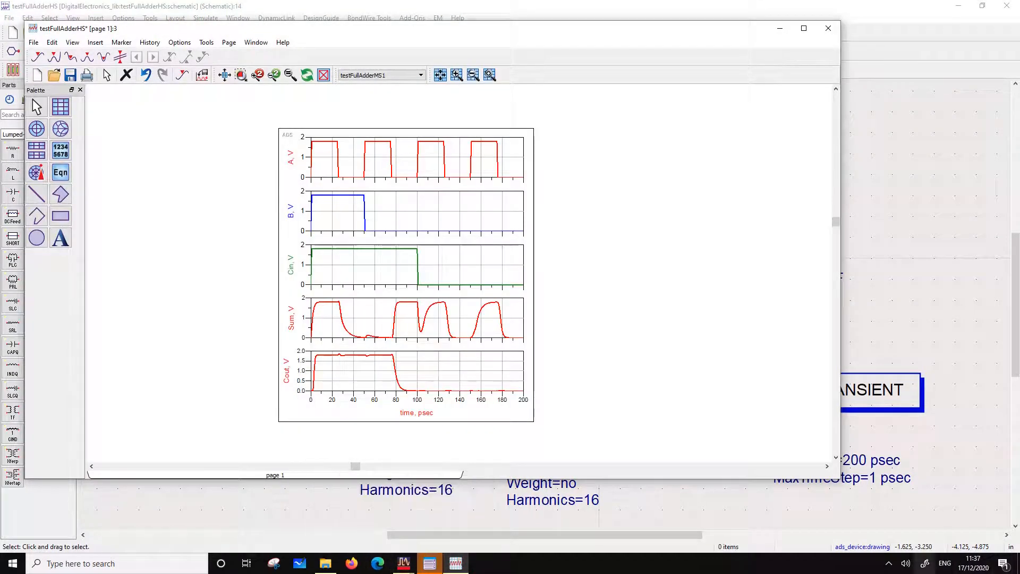
pyautogui.click(889, 563)
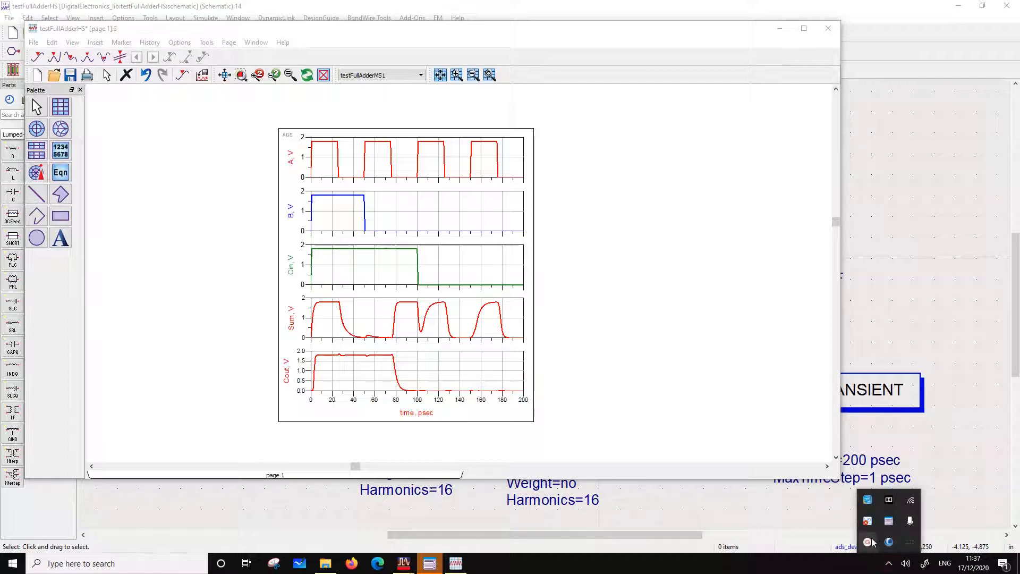
pyautogui.click(889, 522)
pyautogui.click(857, 519)
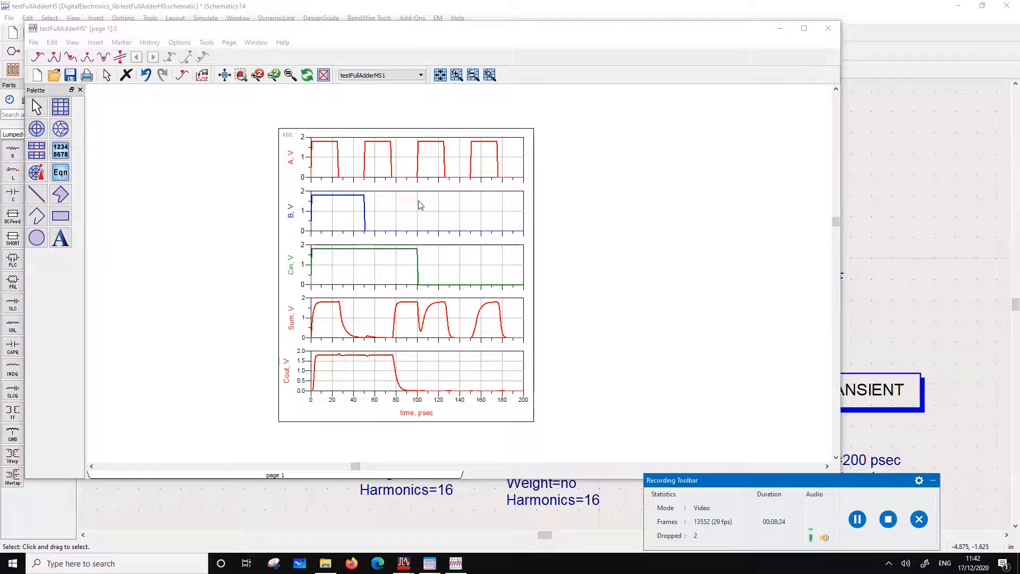
# Set the frequency of pulse source SRC3 on input B to 10 GHz and simulate the test bench again
pyautogui.click(894, 182)
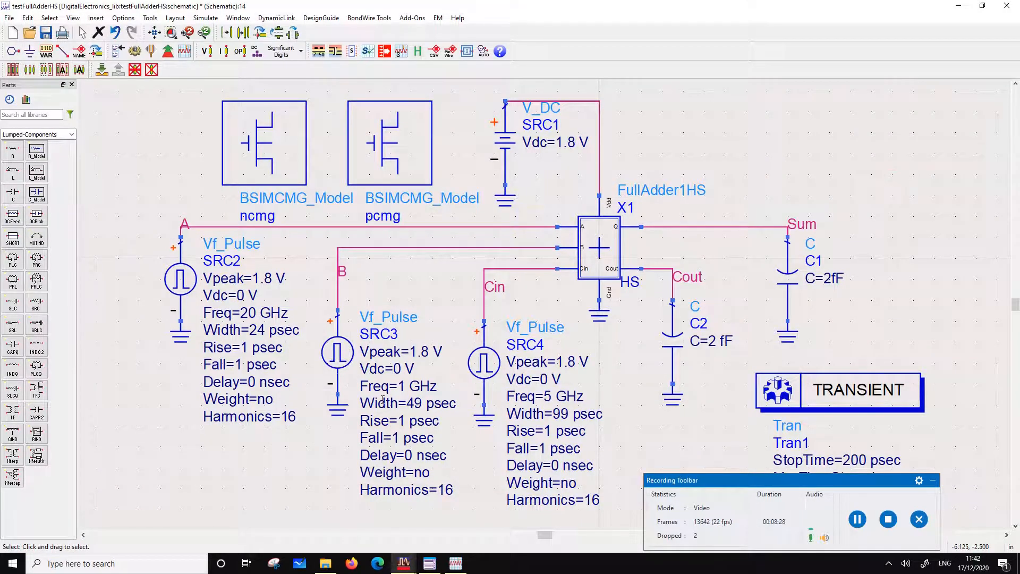
pyautogui.doubleClick(406, 384)
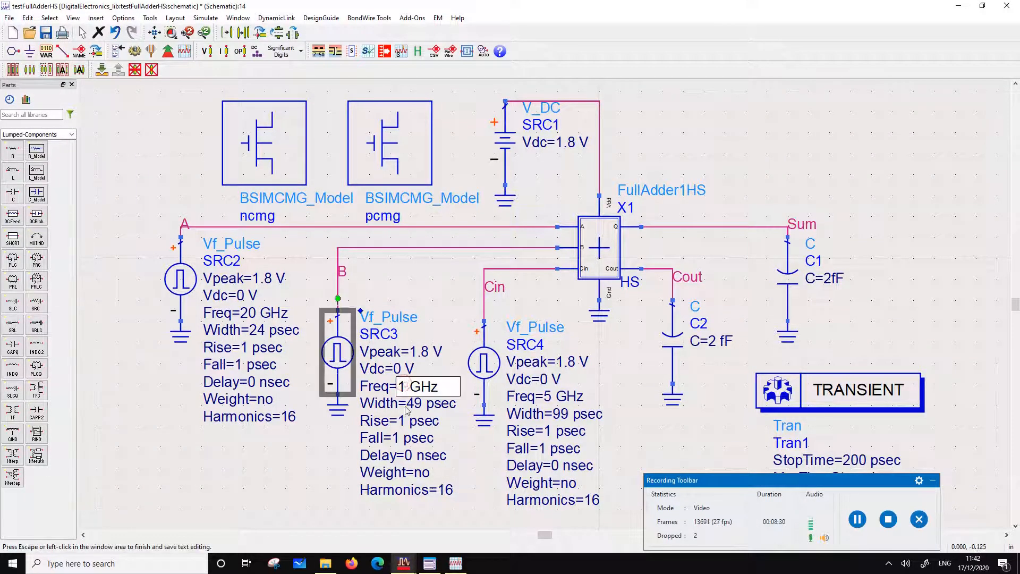
pyautogui.write('0')
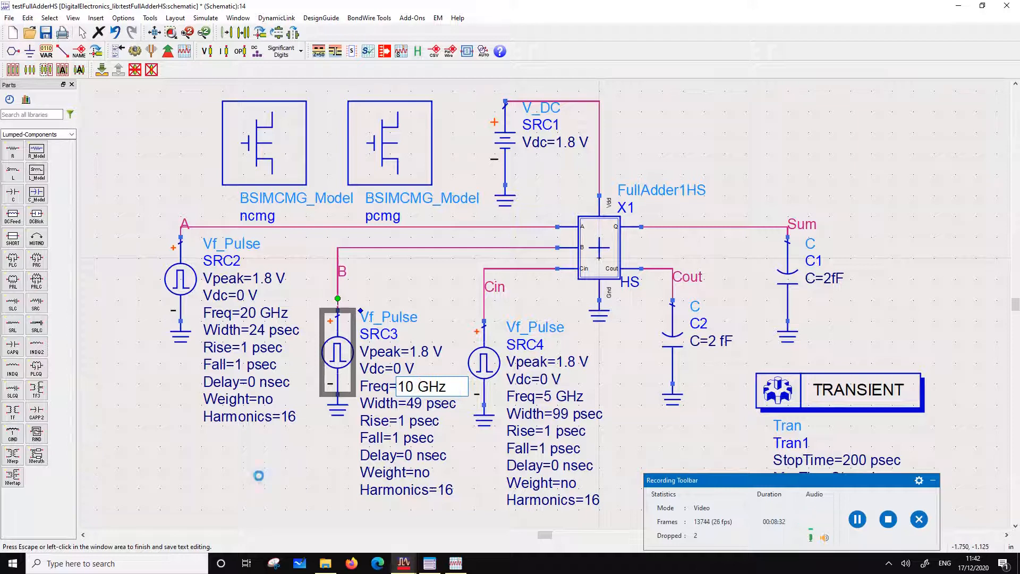
pyautogui.click(259, 475)
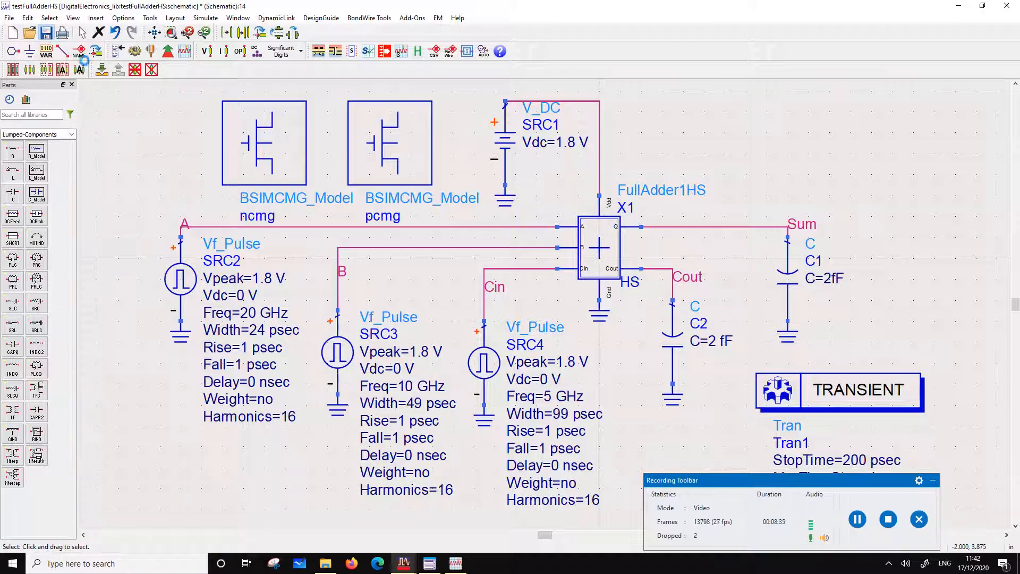
pyautogui.click(135, 51)
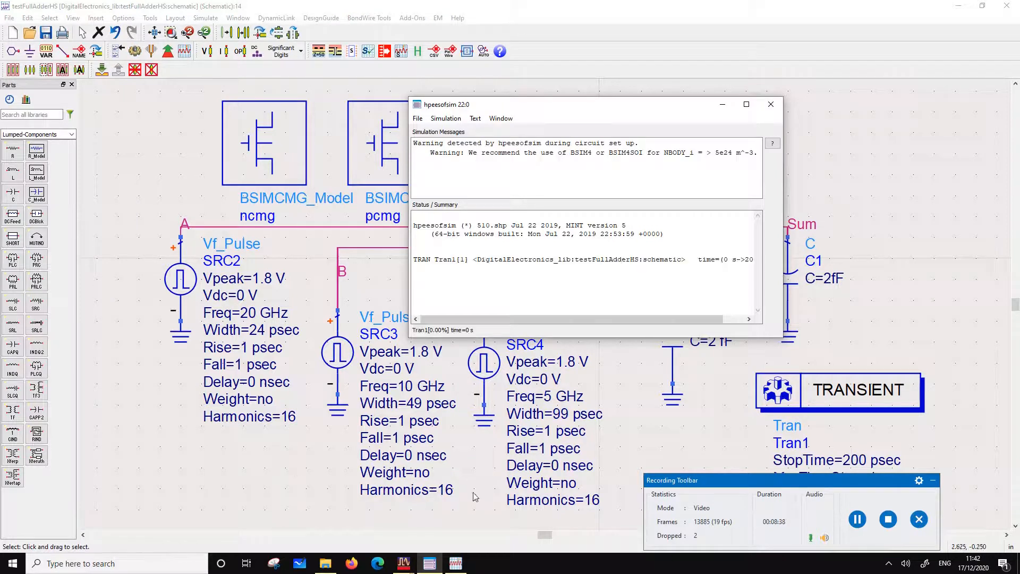
# Bring up the testFullAdderHS plot and move the simulation status window clear of it to examine the updated waveforms
pyautogui.click(456, 564)
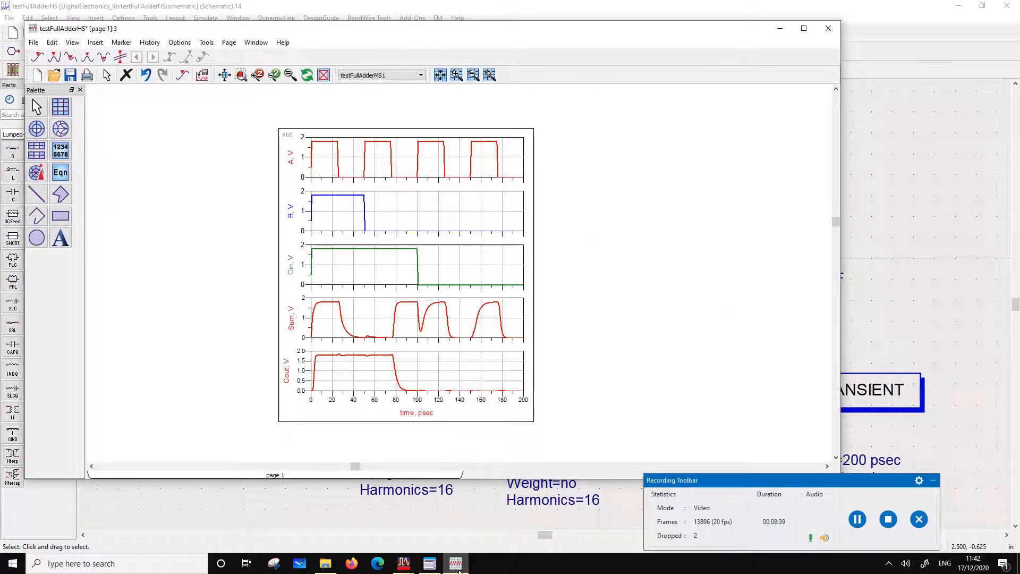
pyautogui.click(430, 564)
pyautogui.moveTo(522, 108); pyautogui.dragTo(663, 88)
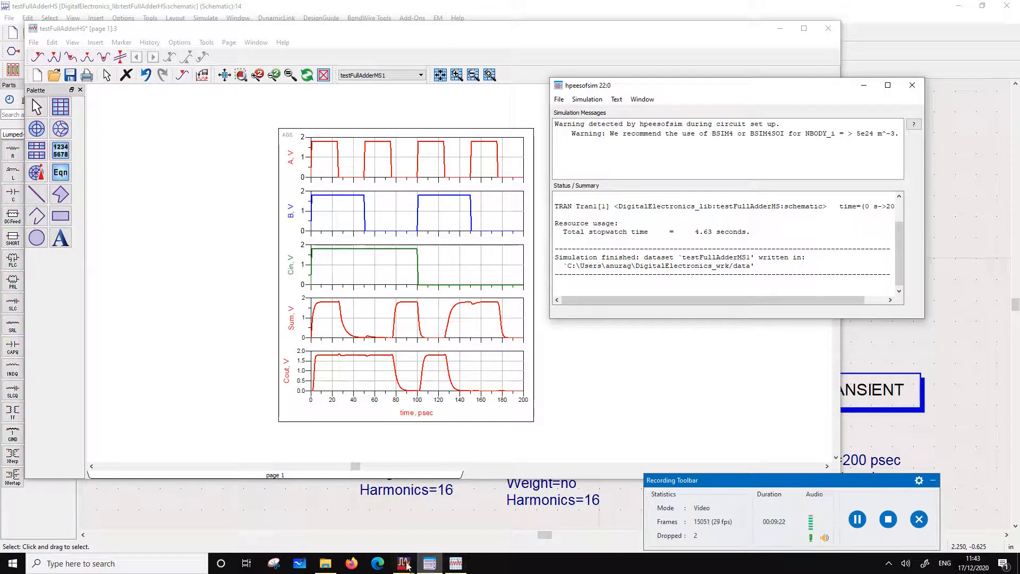
pyautogui.click(426, 567)
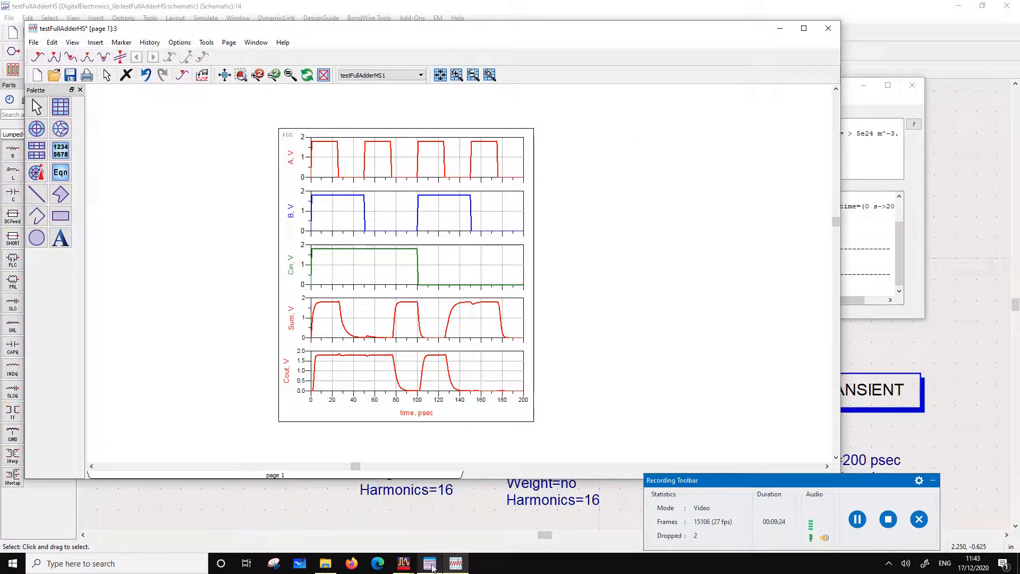
# Open the testFullAdderMS.dds data display and move its window beside the testFullAdderHS plot to compare the medium-speed and high-speed waveforms
pyautogui.click(351, 518)
pyautogui.click(485, 340)
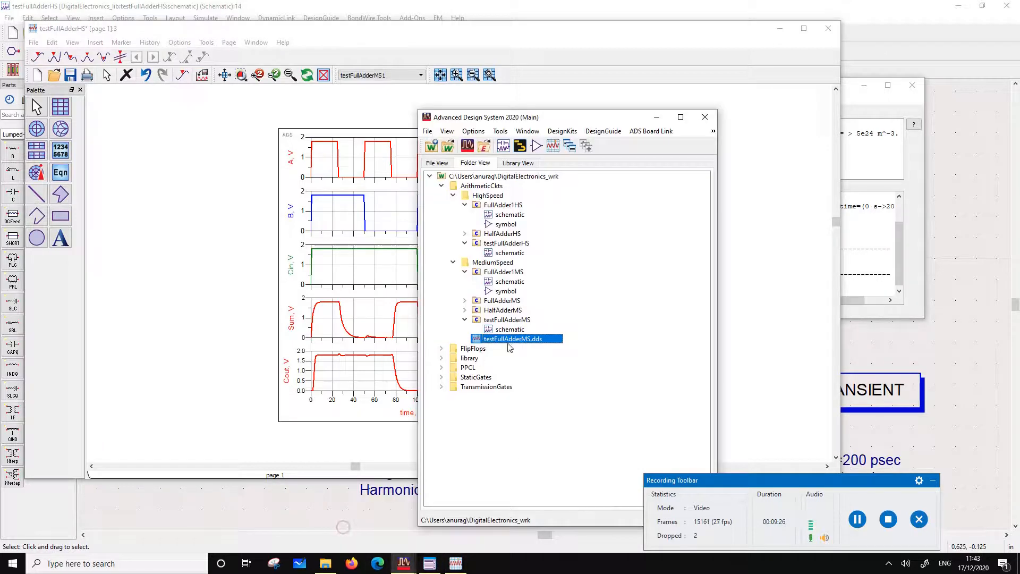
pyautogui.doubleClick(485, 340)
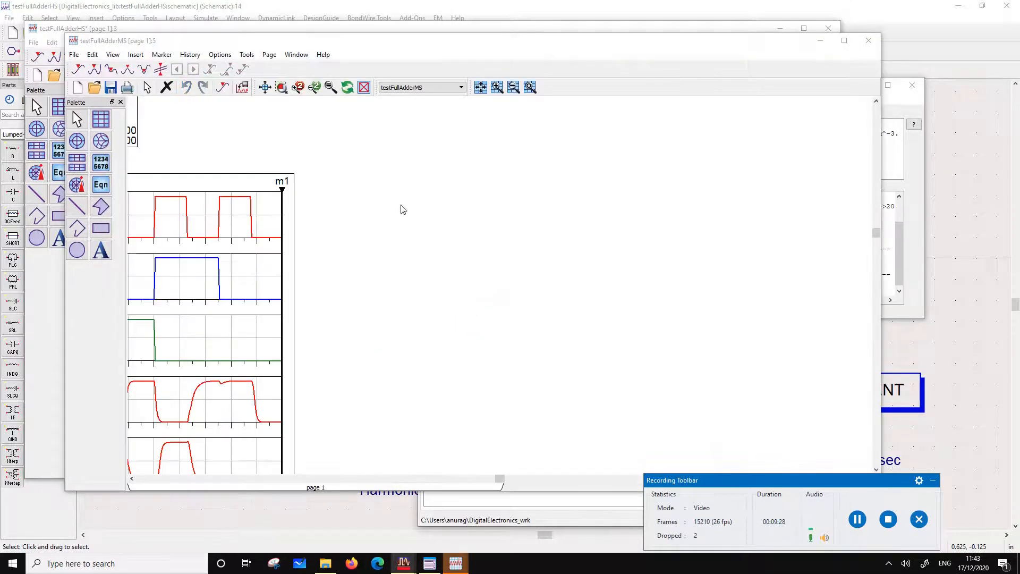
pyautogui.scroll(-3, 468, 285)
pyautogui.scroll(2, 484, 303)
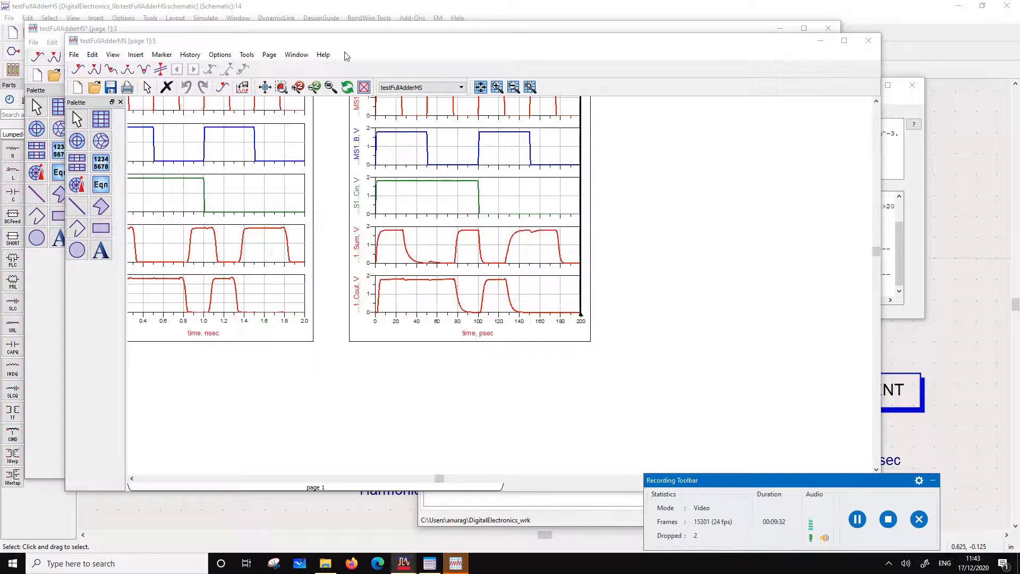
pyautogui.moveTo(331, 47); pyautogui.dragTo(780, 91)
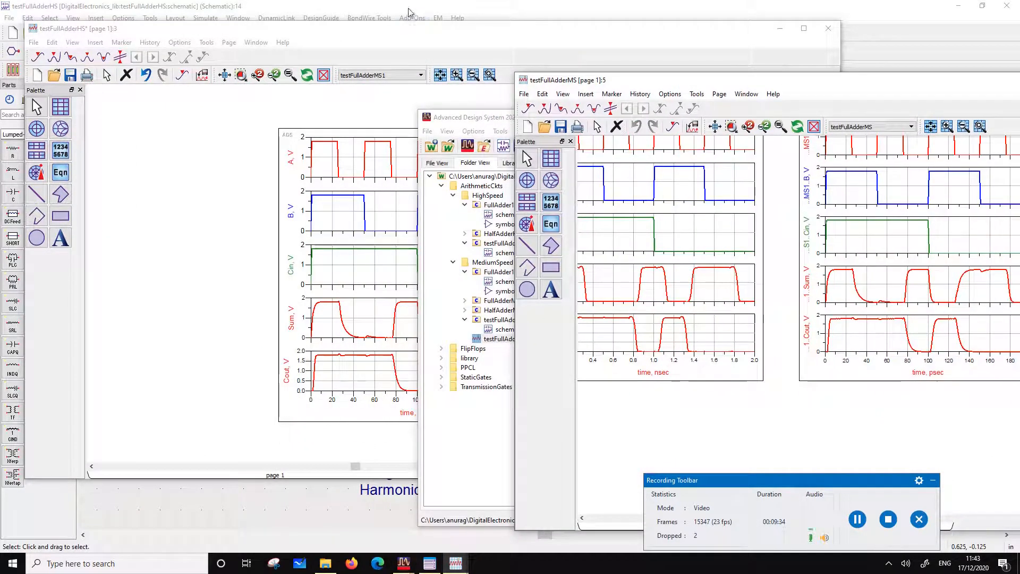
pyautogui.click(391, 32)
pyautogui.moveTo(390, 34); pyautogui.dragTo(246, 44)
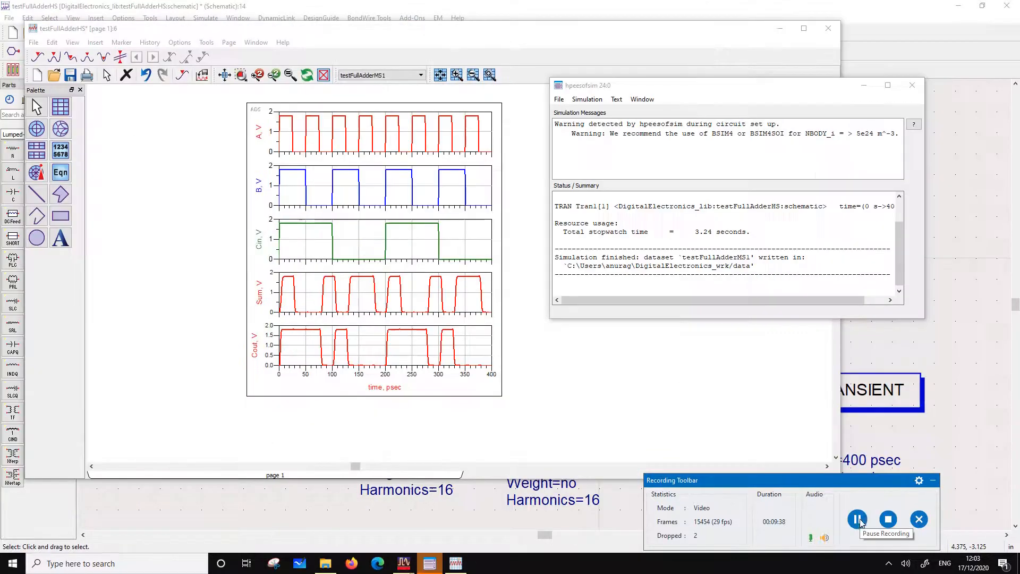
# Close the NOTgateHS schematic and push into the FullAdderHS instance X1 of the test bench to examine its transistor-level circuit
pyautogui.click(370, 5)
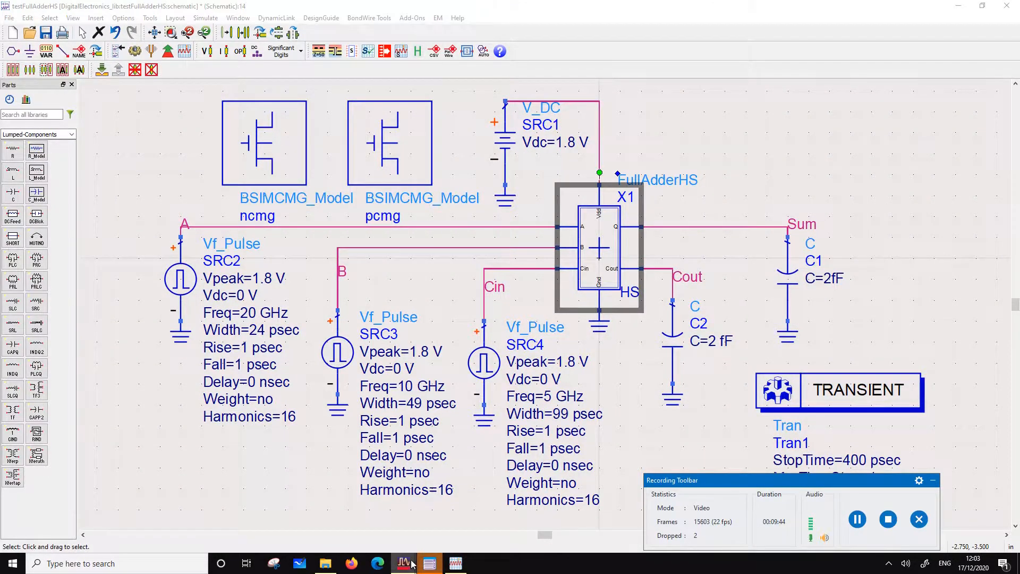
pyautogui.moveTo(404, 563)
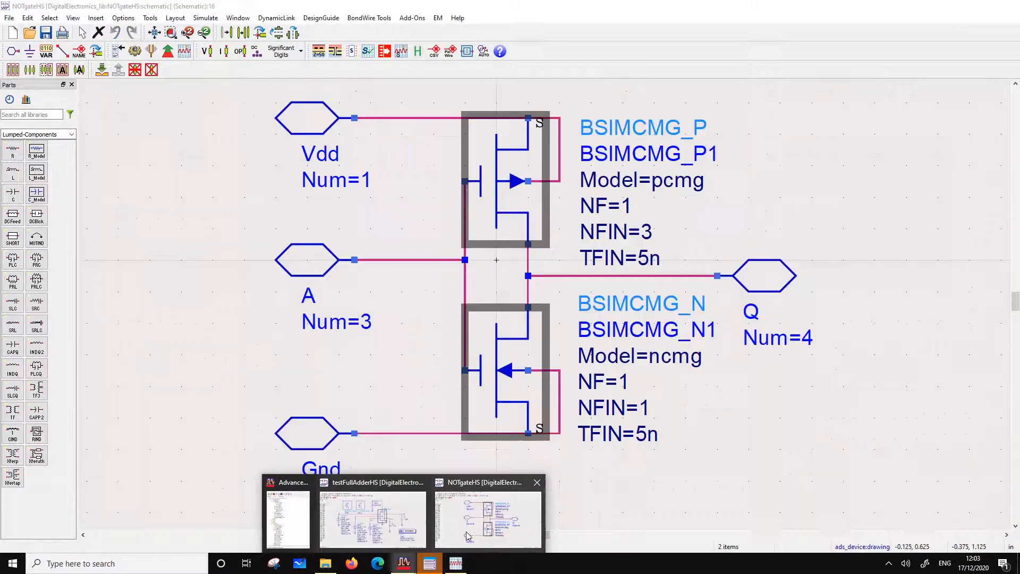
pyautogui.click(536, 484)
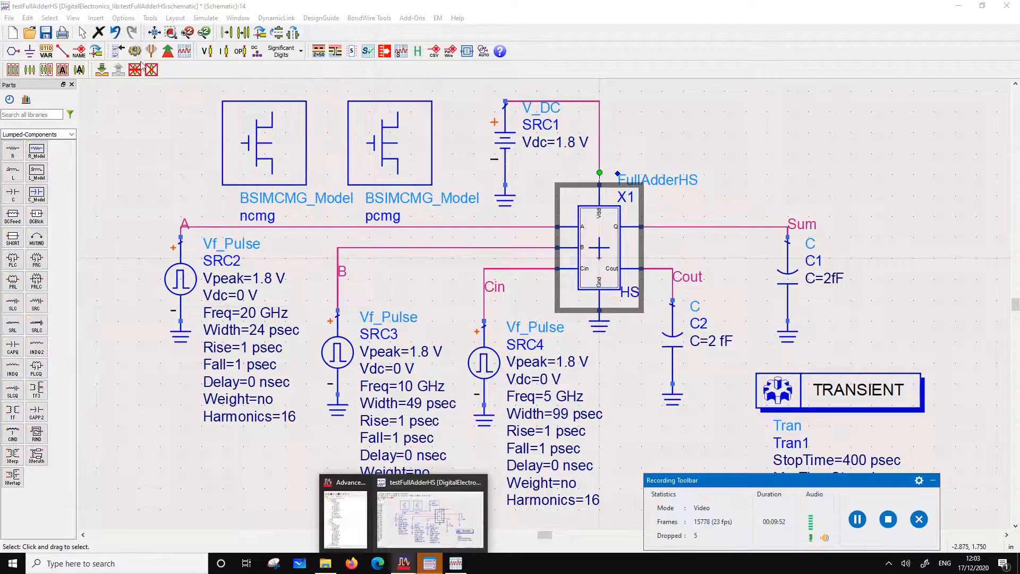
pyautogui.click(101, 70)
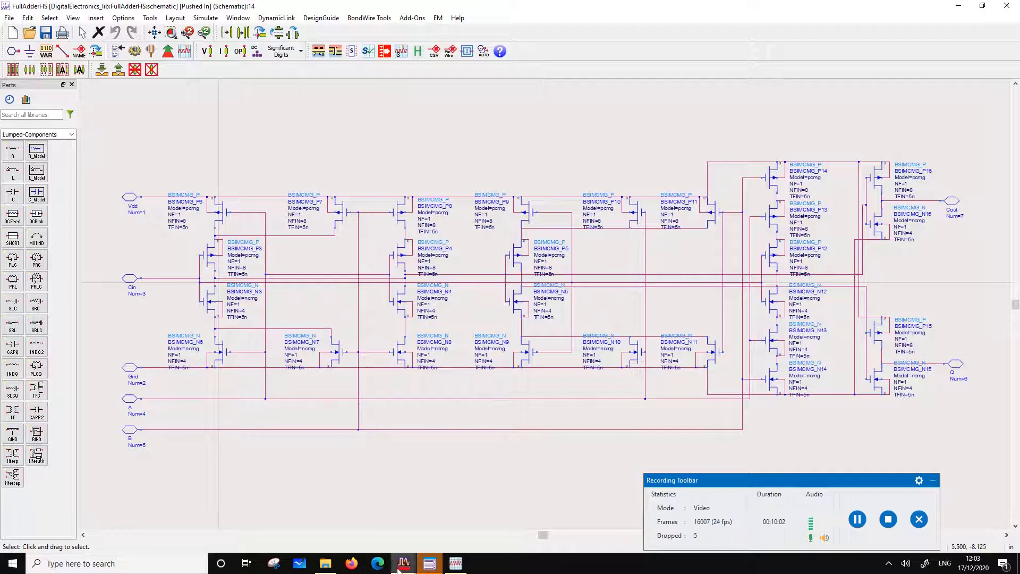
# Open the FullAdder1MS schematic from the MediumSpeed folder to examine its gate-level design, and return to the FullAdderHS schematic
pyautogui.moveTo(404, 564)
pyautogui.click(346, 518)
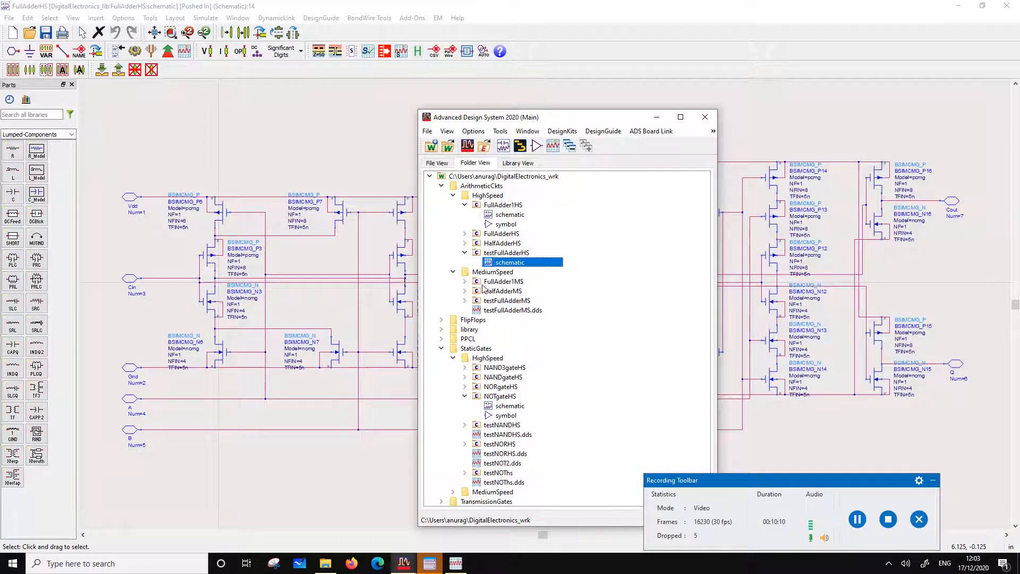
pyautogui.click(465, 282)
pyautogui.doubleClick(504, 291)
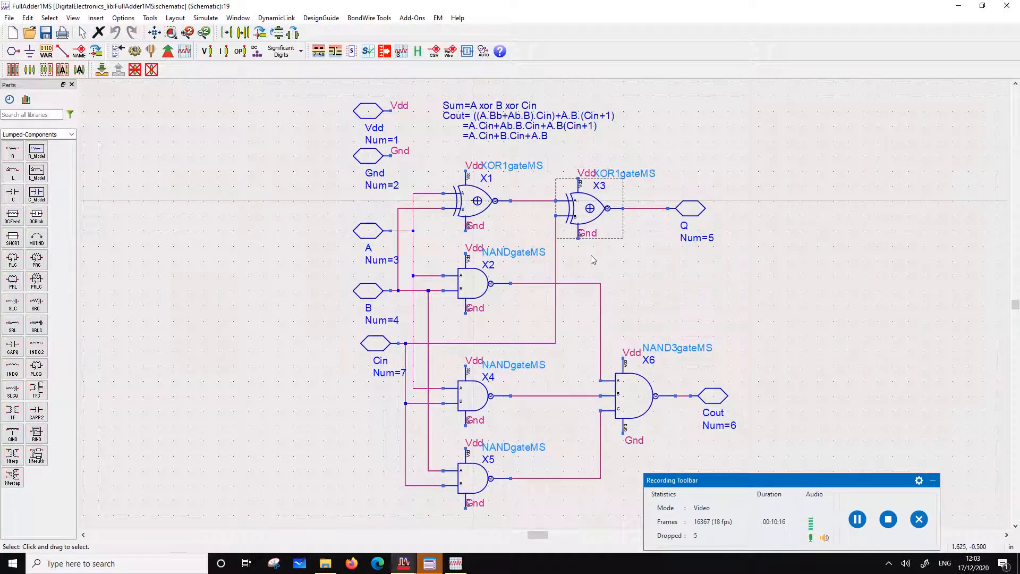
pyautogui.click(961, 7)
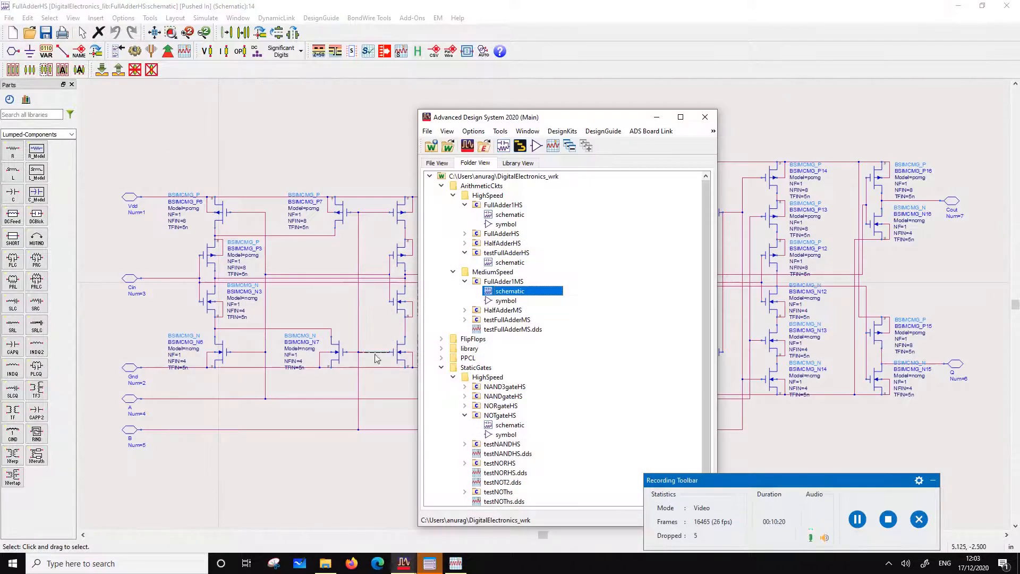
pyautogui.click(365, 91)
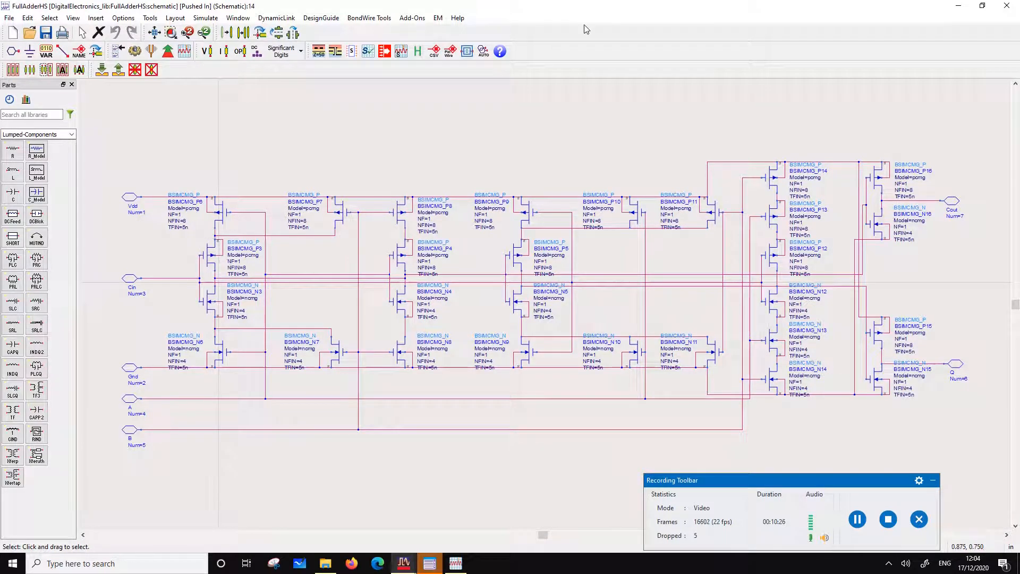
# Expand the FullAdderHS cell in the HighSpeed folder and open the FullAdder1HS schematic to examine its gate-level design
pyautogui.click(958, 6)
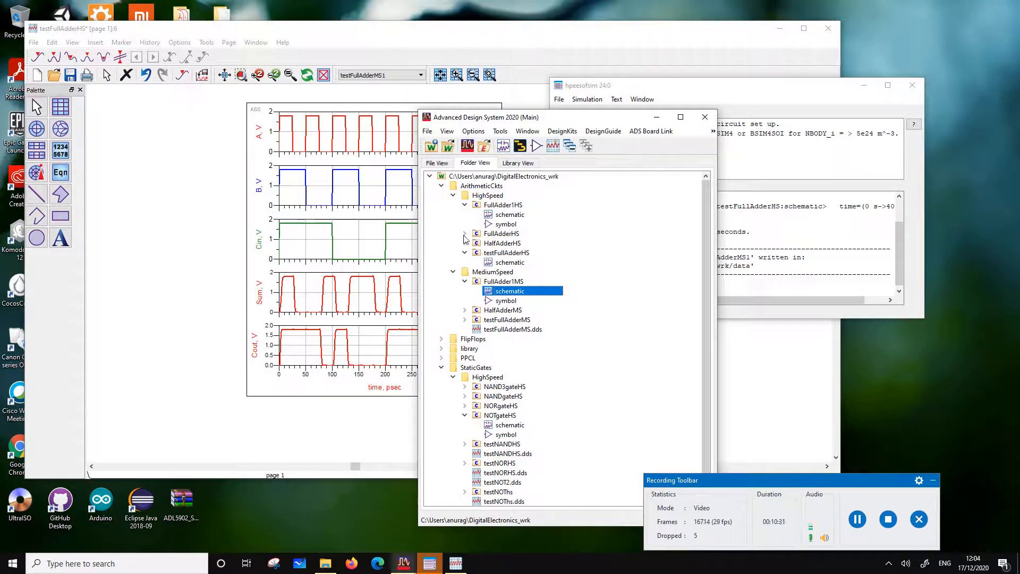
pyautogui.click(464, 234)
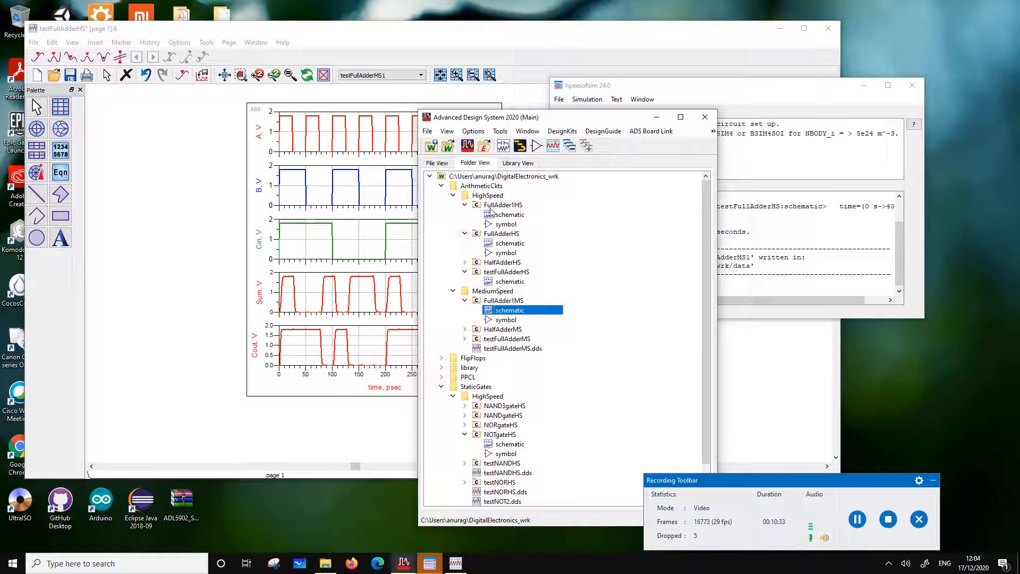
pyautogui.doubleClick(506, 215)
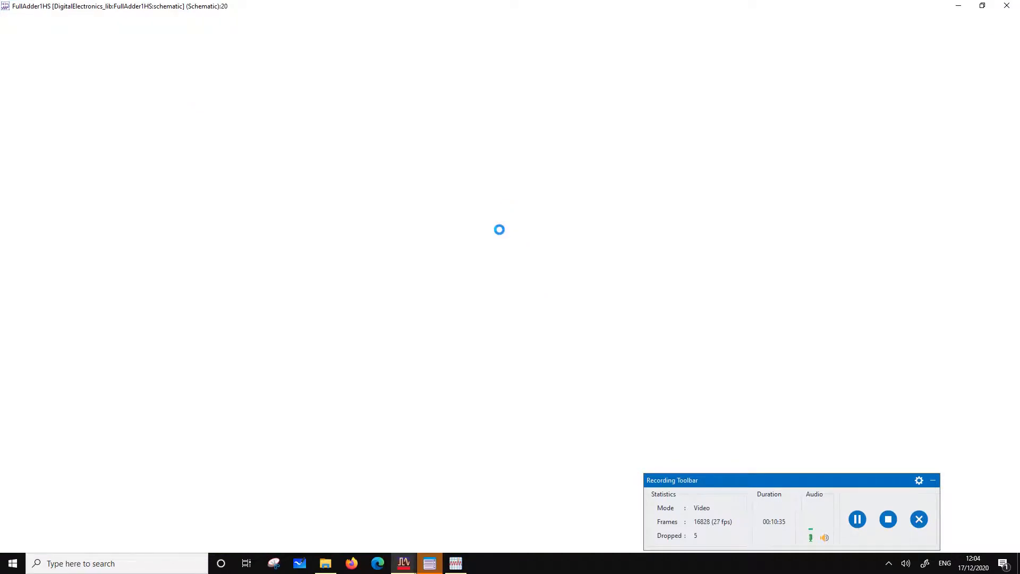
pyautogui.scroll(-1, 548, 314)
pyautogui.scroll(1, 581, 353)
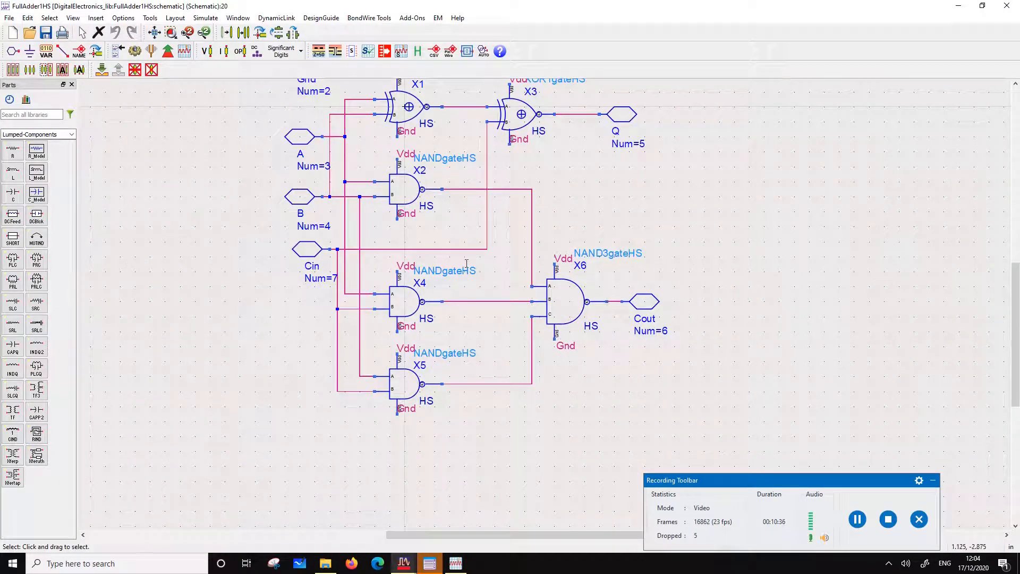
# Compare with the transistor-level FullAdderHS schematic, minimize it, and close the FullAdder1HS schematic
pyautogui.click(416, 564)
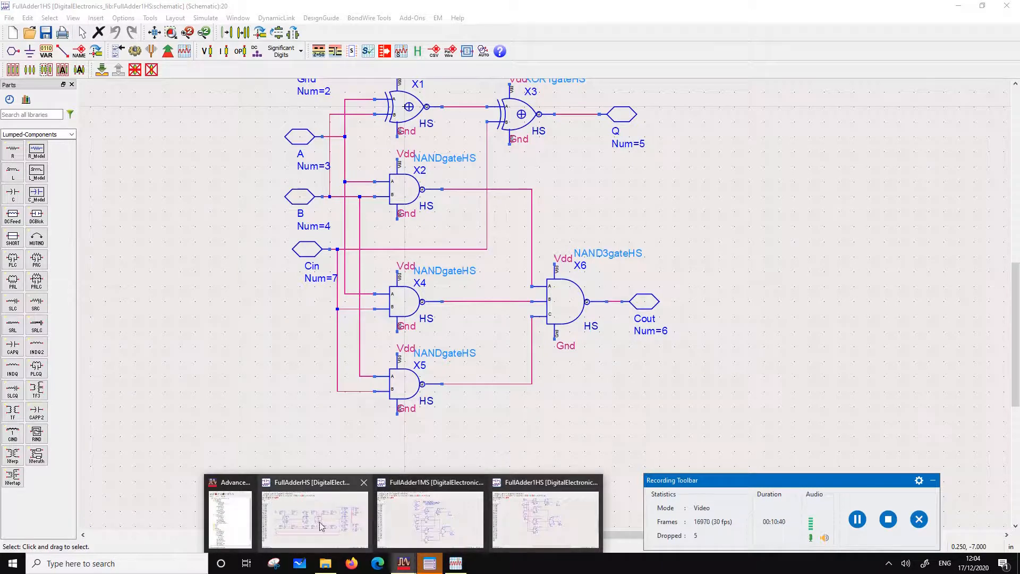
pyautogui.click(336, 527)
pyautogui.click(342, 520)
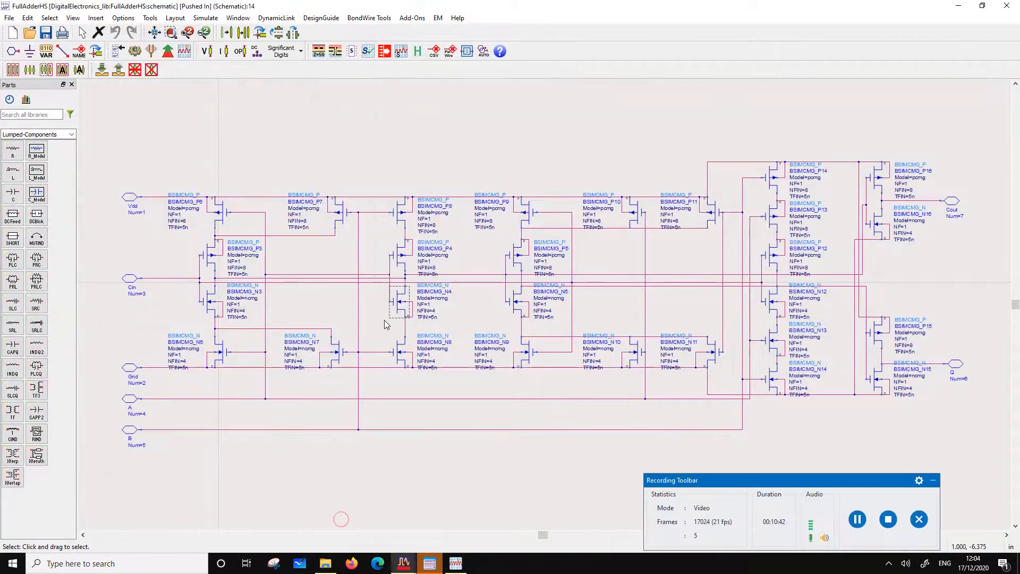
pyautogui.click(959, 7)
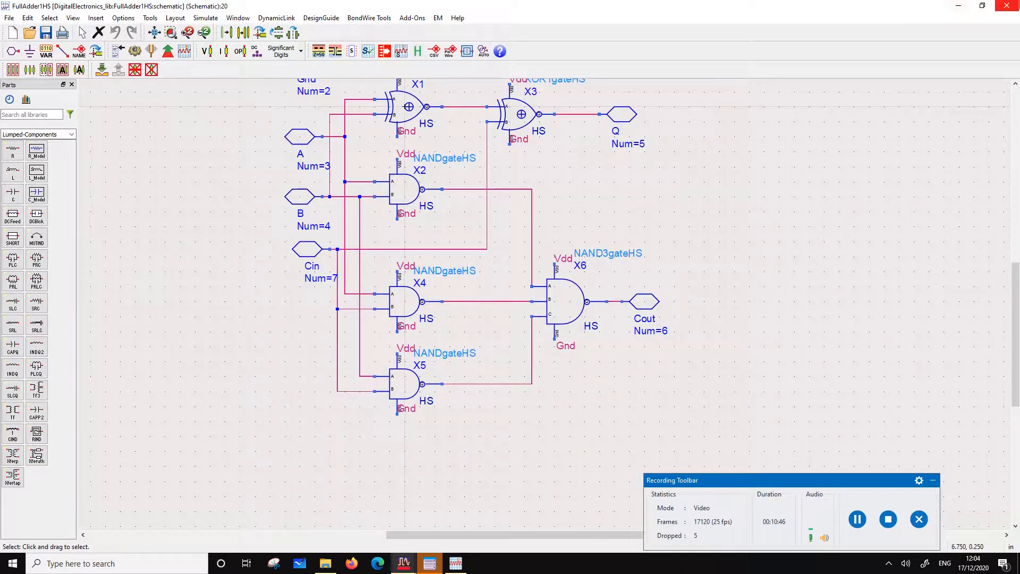
pyautogui.click(1007, 5)
pyautogui.click(159, 353)
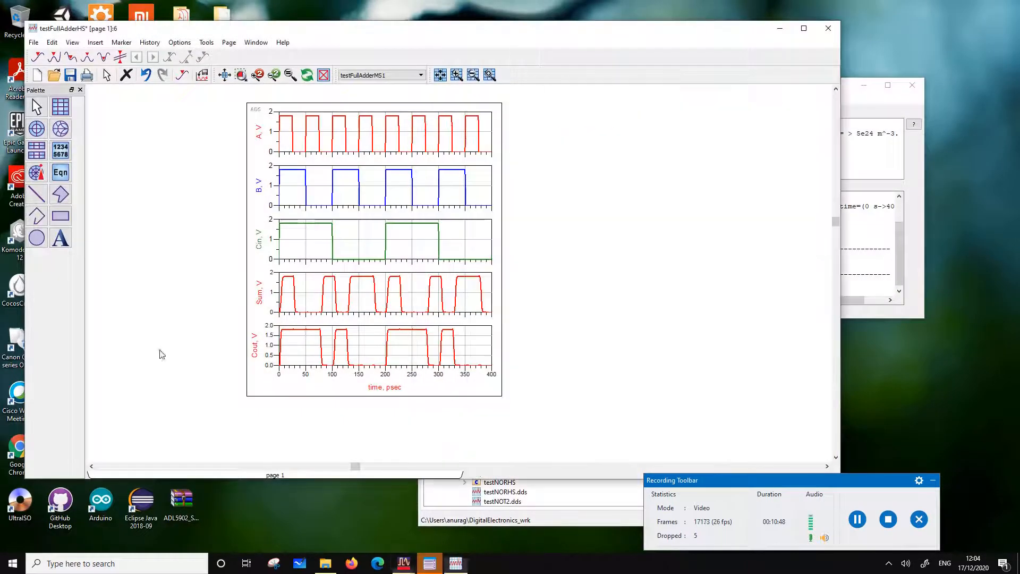
# Move the testFullAdderHS plot window clear of the project tree and open the testFullAdderHS schematic from the HighSpeed folder
pyautogui.moveTo(705, 33); pyautogui.dragTo(656, 326)
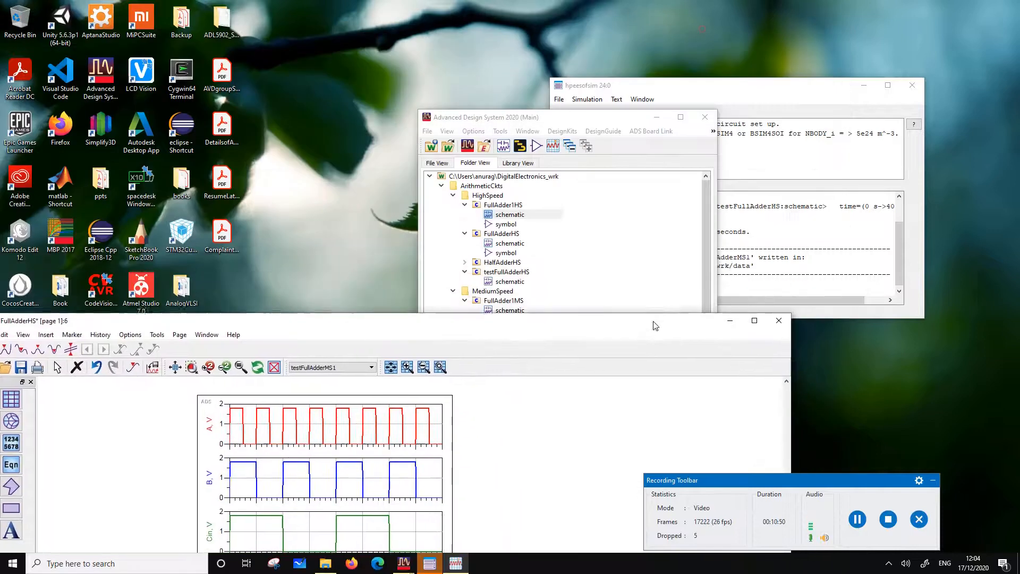
pyautogui.click(567, 117)
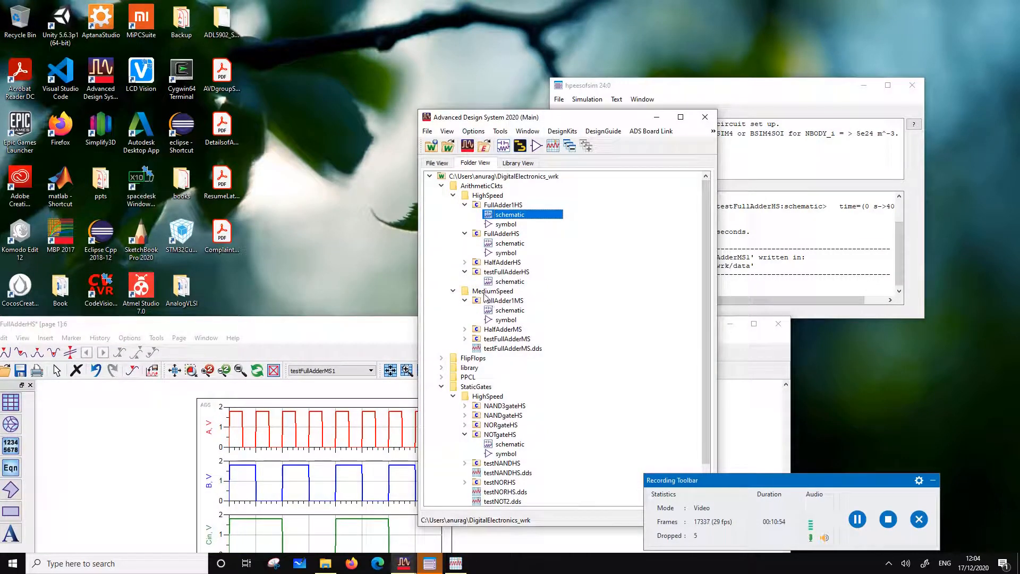
pyautogui.doubleClick(509, 281)
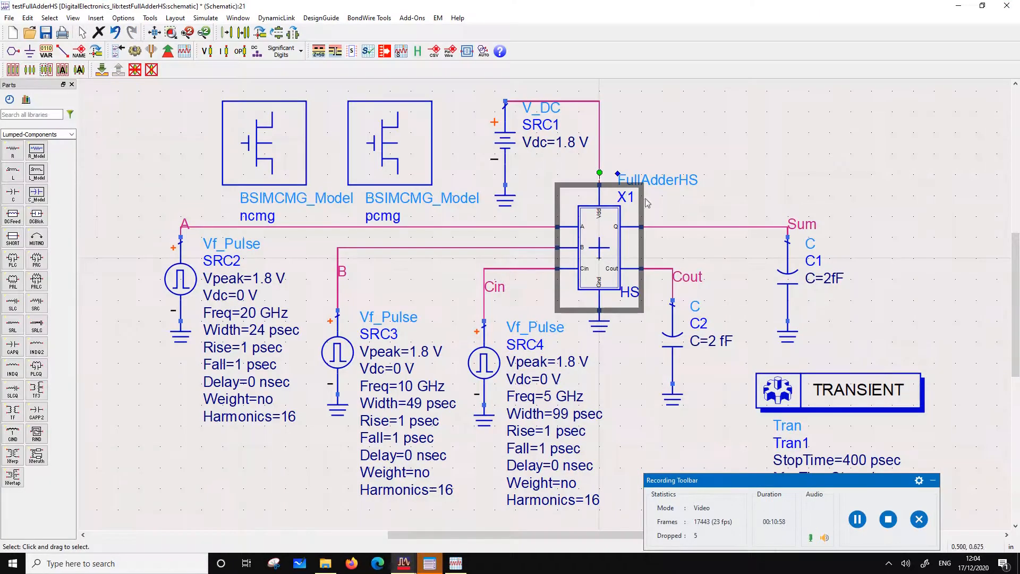
# Change instance X1 of the test bench to FullAdder1HS and realign it and its ground symbol with the wires
pyautogui.doubleClick(676, 180)
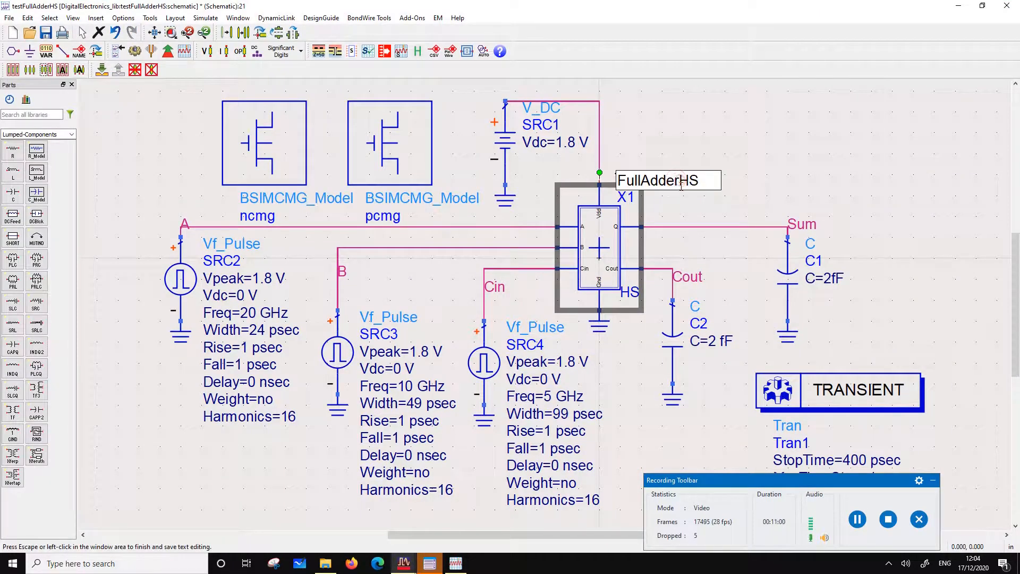
pyautogui.write('1')
pyautogui.click(772, 169)
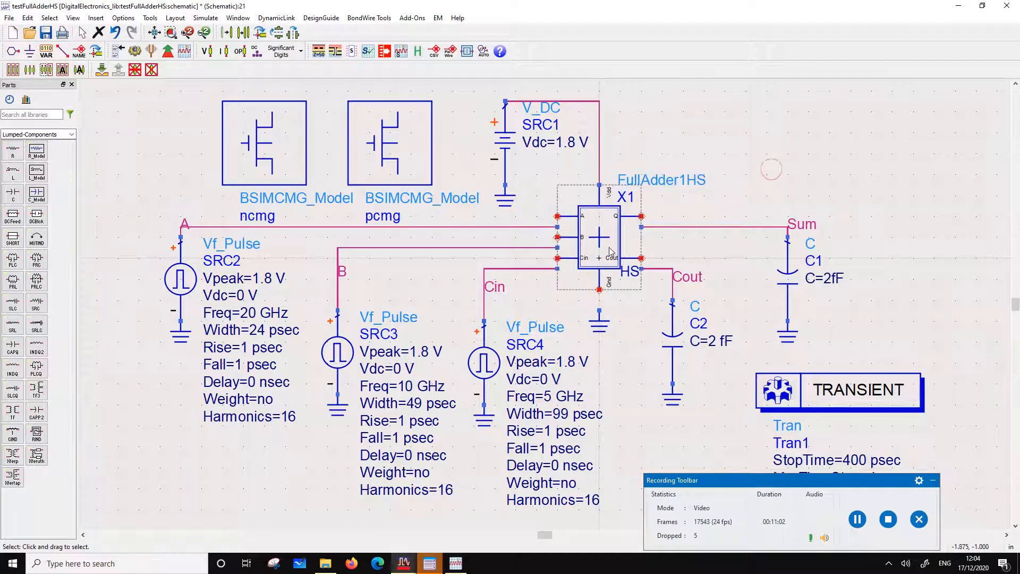
pyautogui.moveTo(609, 248); pyautogui.dragTo(609, 258)
pyautogui.moveTo(609, 322); pyautogui.dragTo(607, 311)
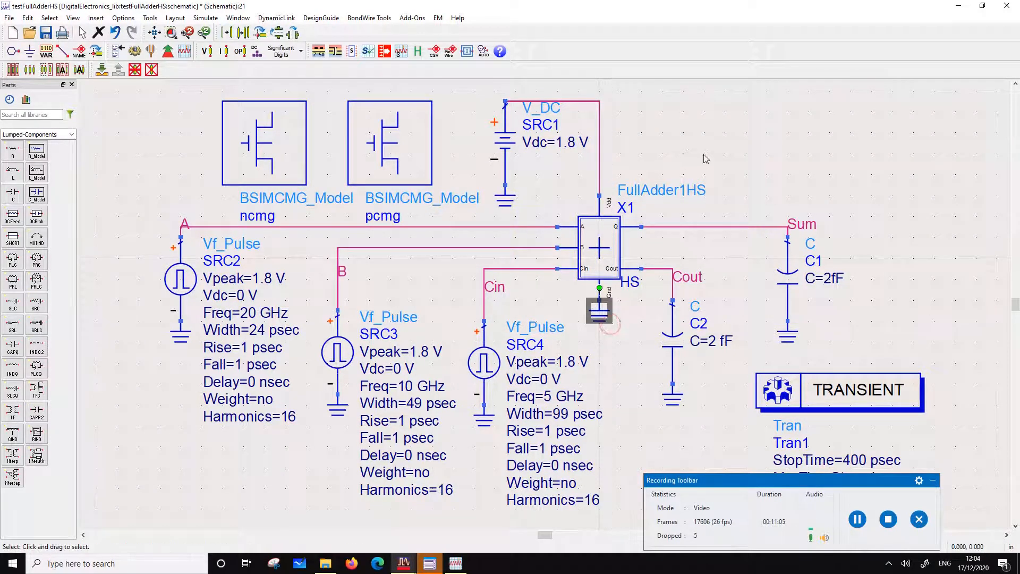
# Push into instance X1 to examine the gate-level FullAdder1HS circuit, and return to the test bench
pyautogui.click(586, 229)
pyautogui.click(101, 70)
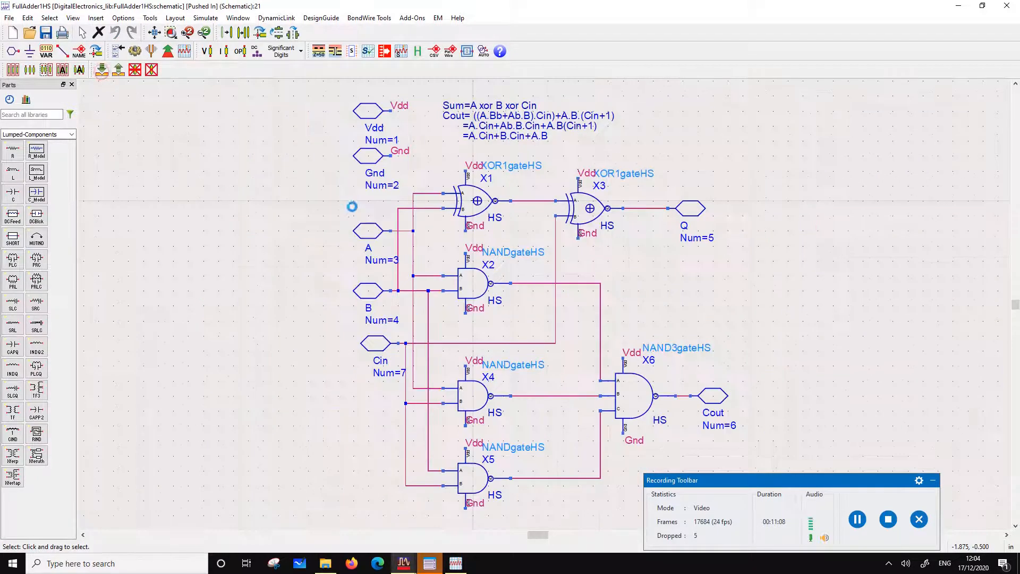
pyautogui.click(125, 69)
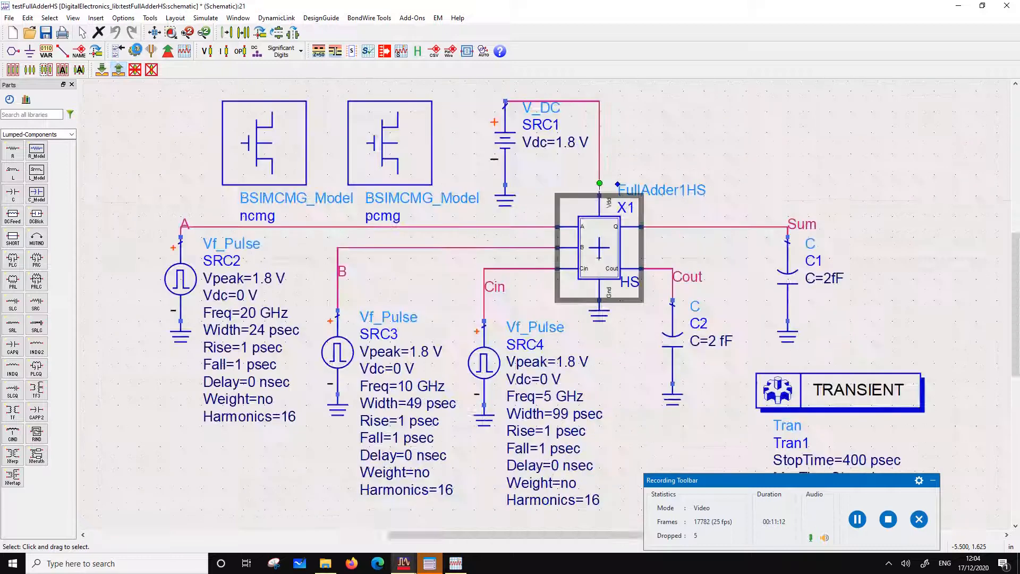
# Simulate the test bench with FullAdder1HS, bring its whole plot into view to examine the waveforms, and return to the schematic
pyautogui.click(136, 51)
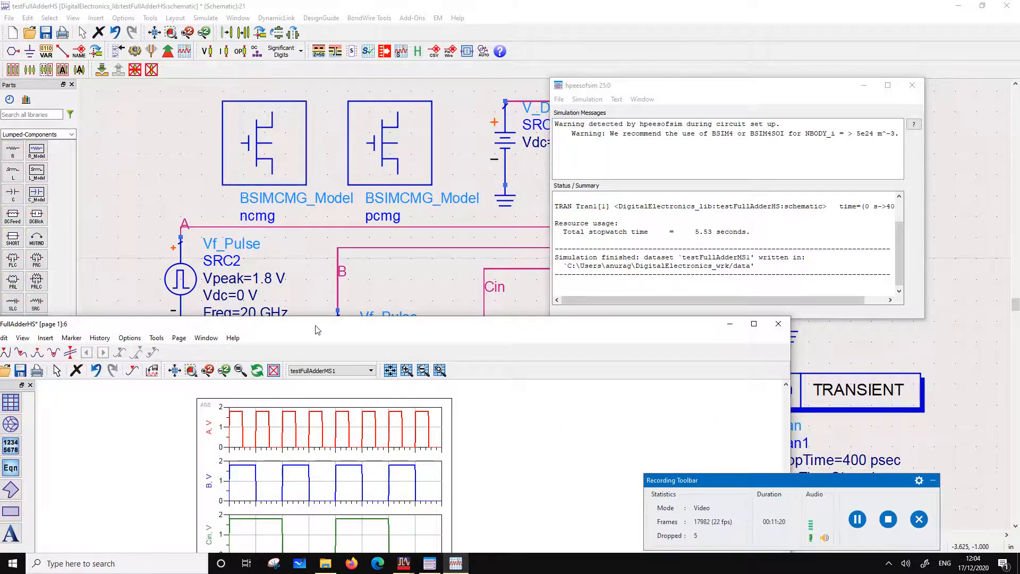
pyautogui.moveTo(317, 330); pyautogui.dragTo(382, 102)
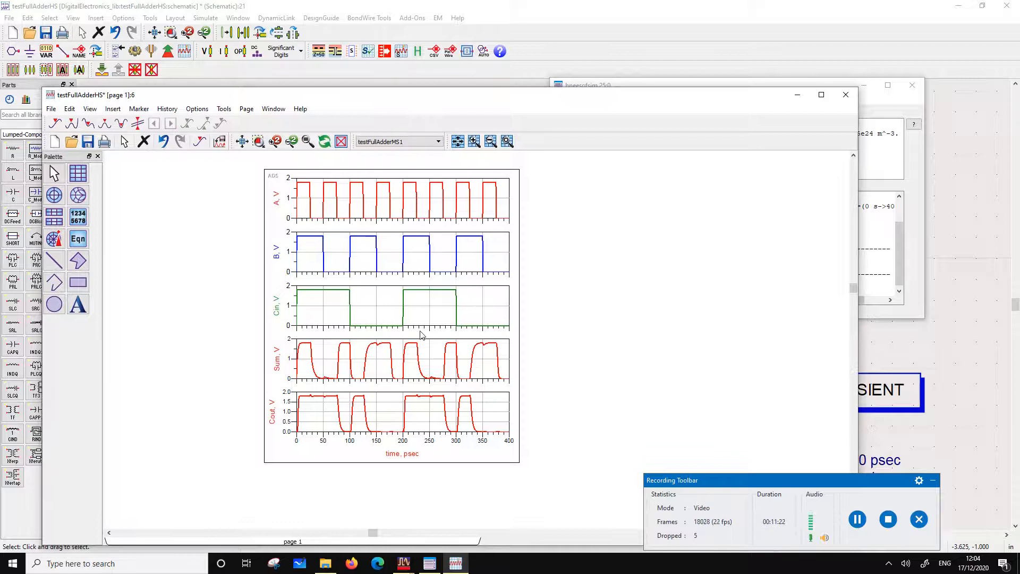
pyautogui.click(404, 563)
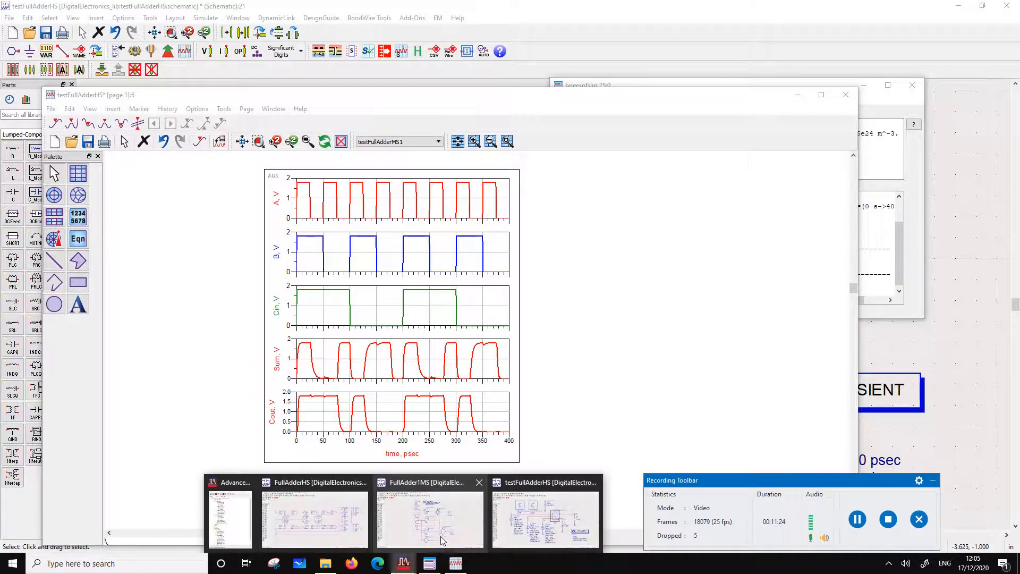
pyautogui.click(524, 529)
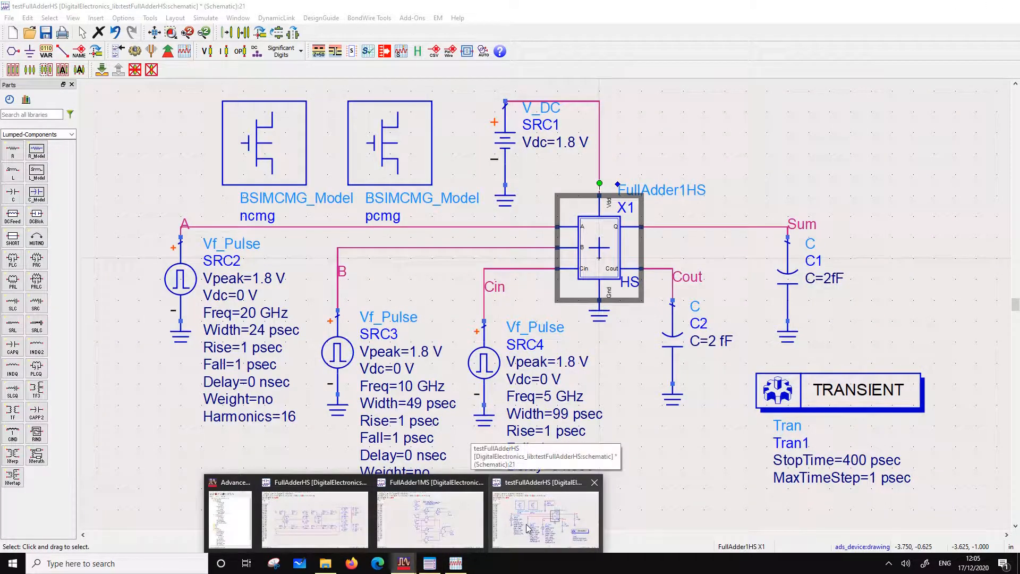
# Change instance X1 back to FullAdderHS and realign it and its ground symbol with the test bench wires
pyautogui.click(683, 190)
pyautogui.click(686, 191)
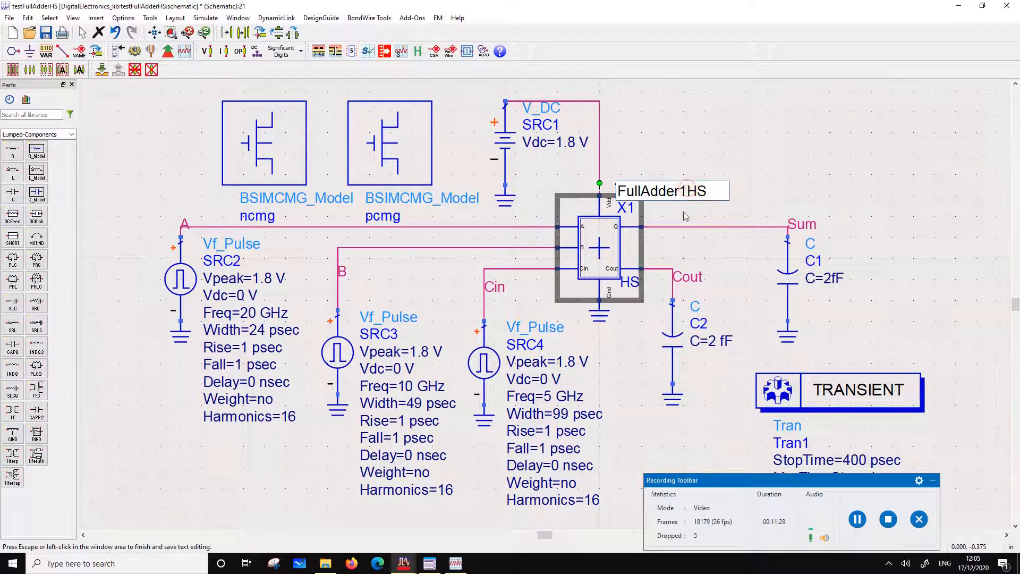
pyautogui.press('BackSpace')
pyautogui.click(290, 339)
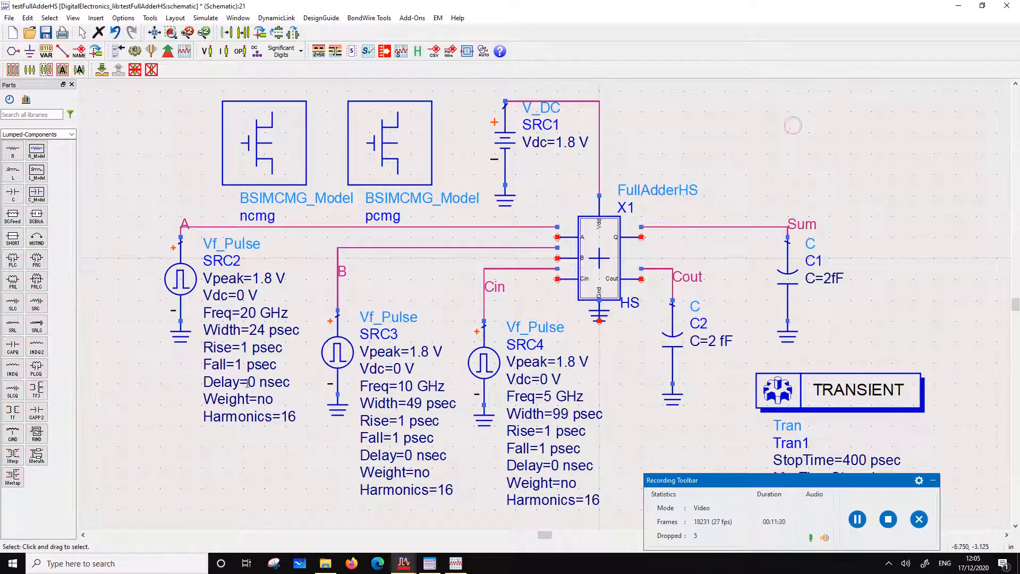
pyautogui.click(594, 271)
pyautogui.moveTo(595, 271); pyautogui.dragTo(592, 258)
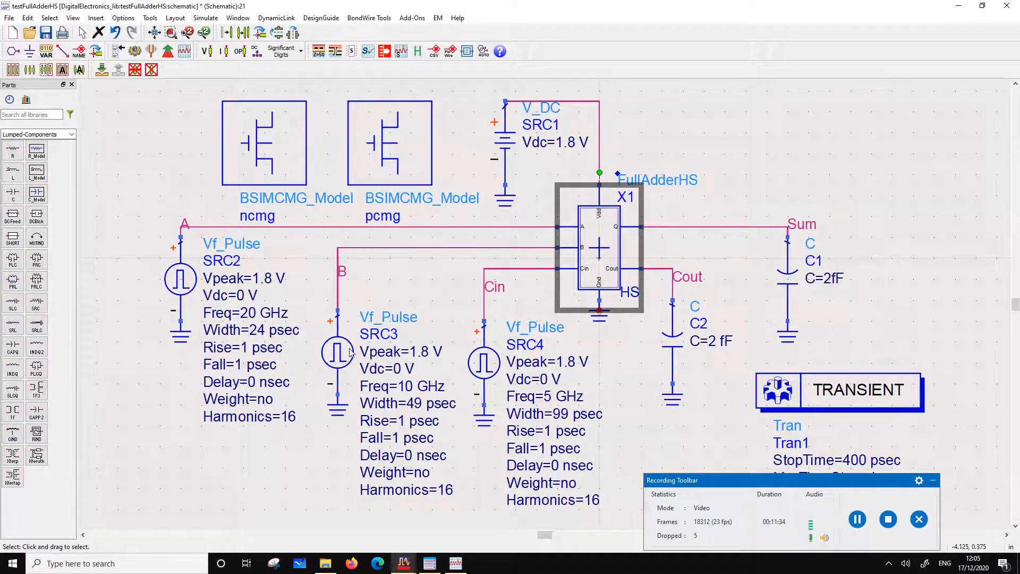
pyautogui.moveTo(602, 327); pyautogui.dragTo(603, 335)
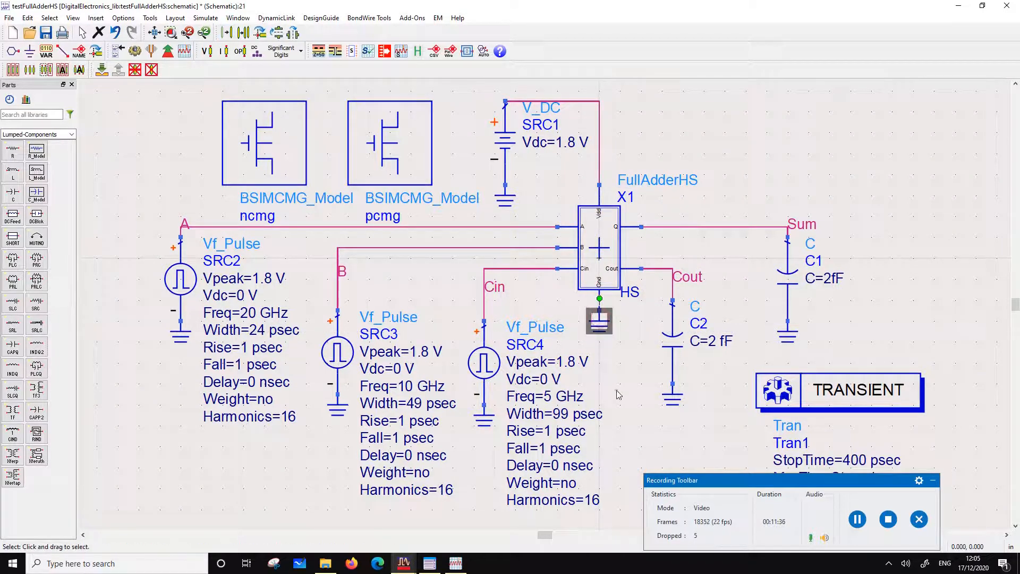
# Save the testFullAdderHS schematic and check the output dataset name in the simulation settings
pyautogui.click(102, 71)
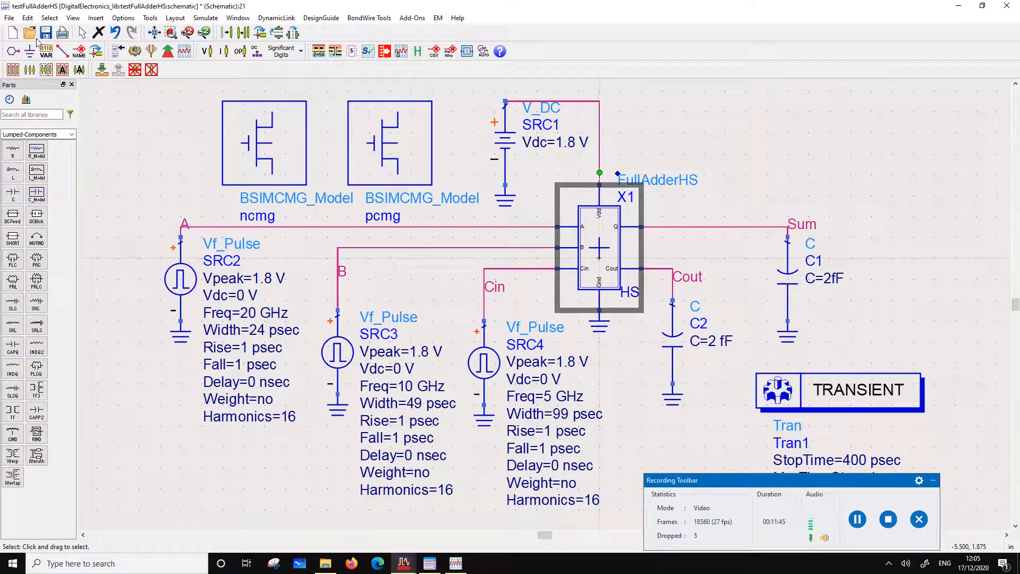
pyautogui.hotkey('ctrl', 's')
pyautogui.click(209, 18)
pyautogui.click(240, 45)
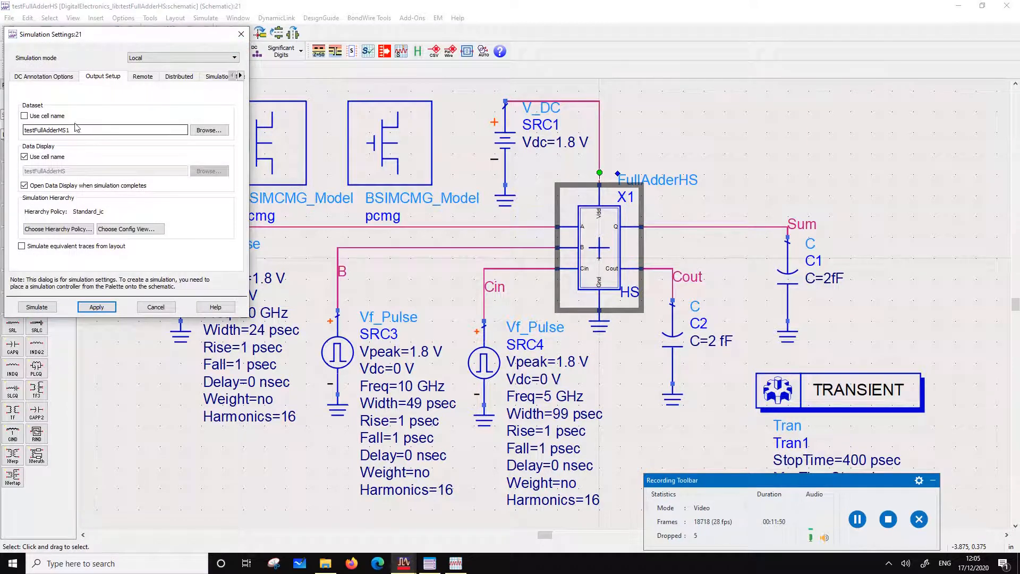
pyautogui.click(241, 34)
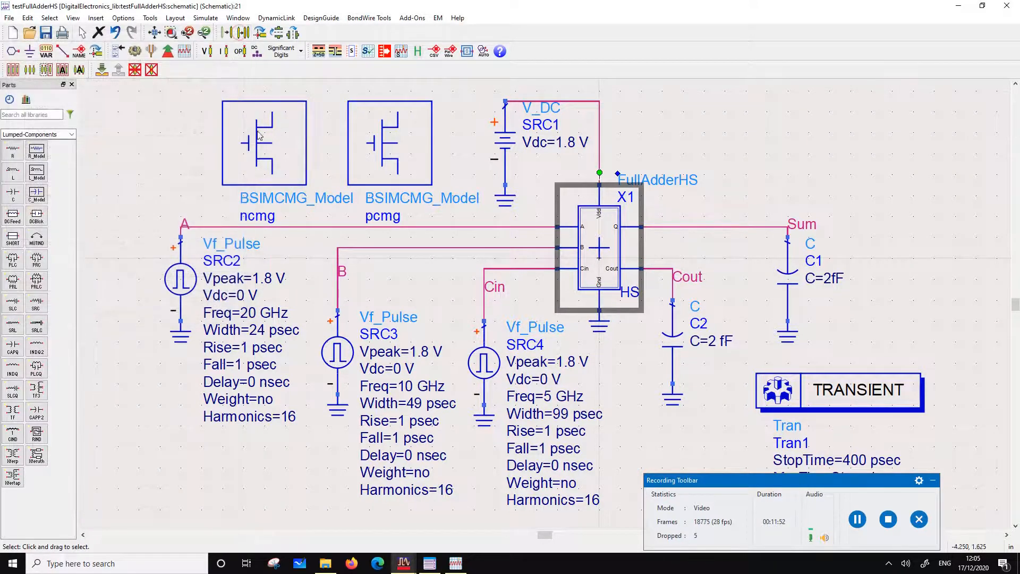
# Undo the change of X1 to FullAdderHS, redo it, and move the ground symbol back below X1's Gnd pin
pyautogui.click(115, 32)
pyautogui.click(115, 32)
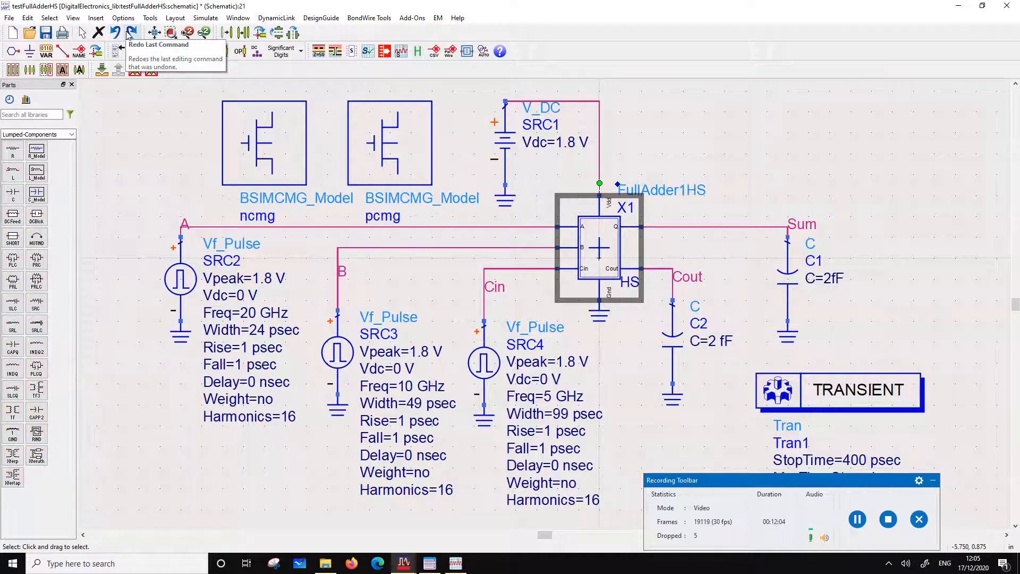
pyautogui.click(130, 33)
pyautogui.click(116, 33)
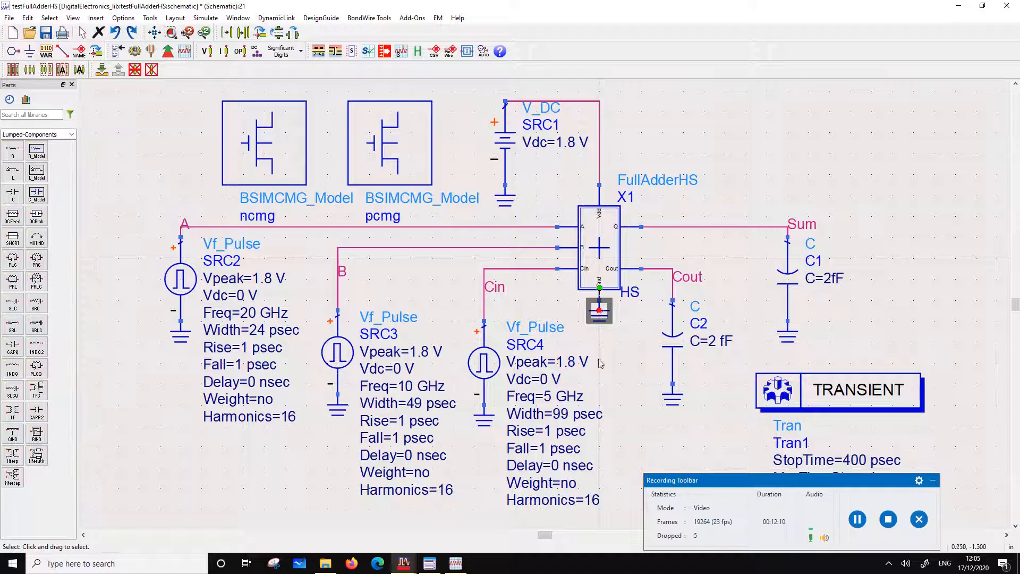
pyautogui.click(622, 364)
pyautogui.moveTo(609, 320); pyautogui.dragTo(618, 340)
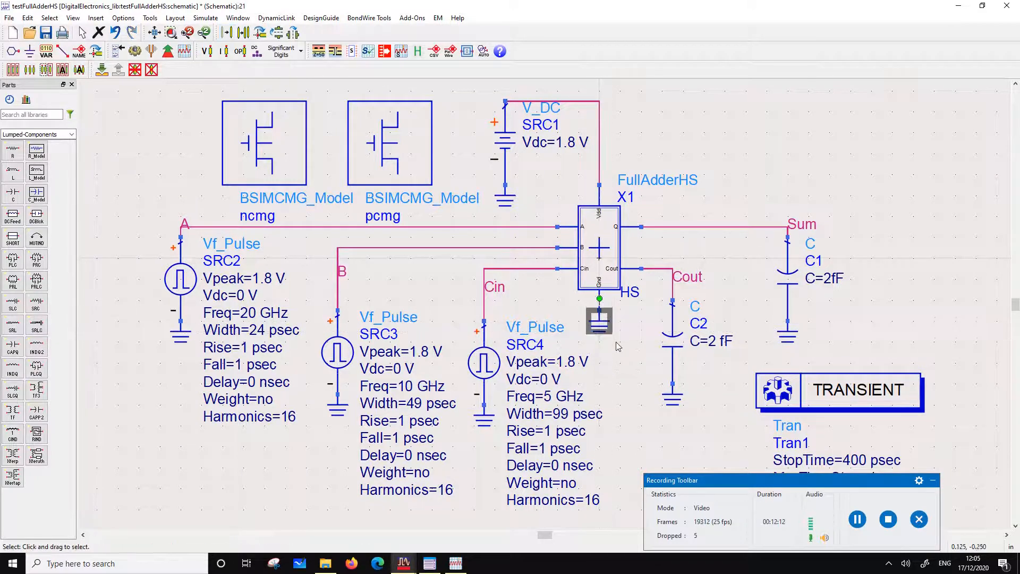
pyautogui.click(619, 355)
# Check the output dataset name in the simulation settings and the datasets available to the waveform display
pyautogui.click(205, 18)
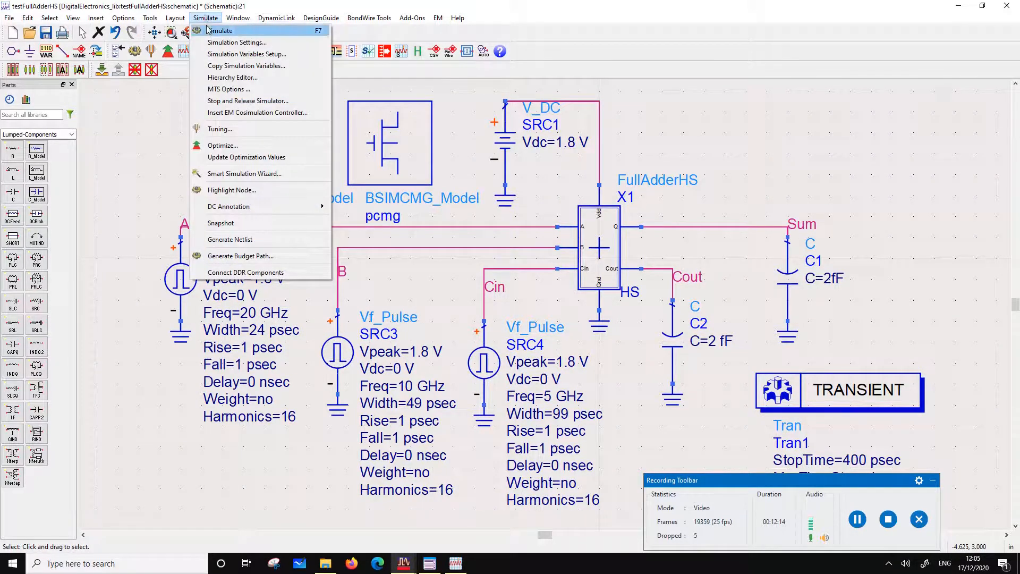
pyautogui.click(234, 41)
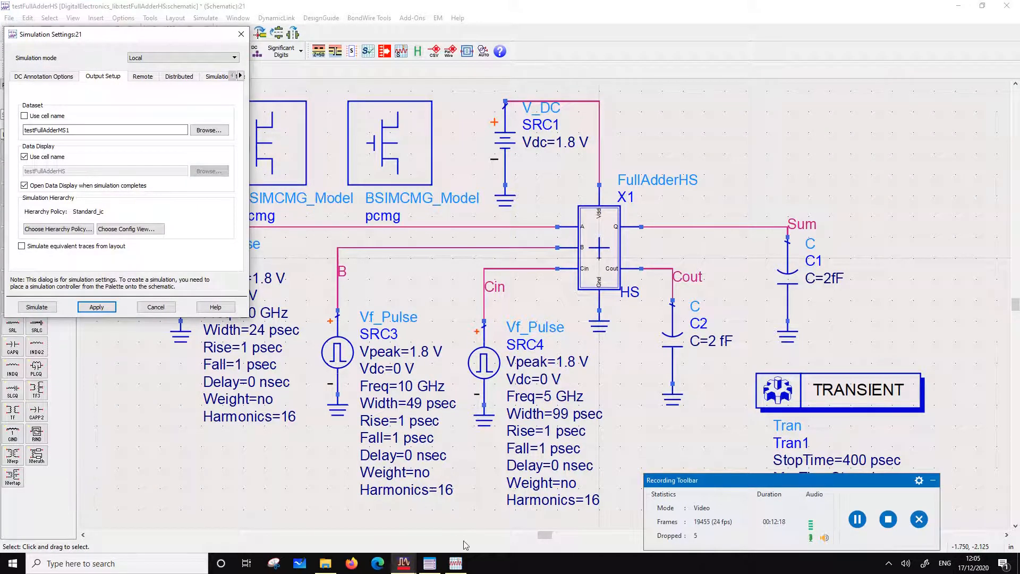
pyautogui.click(456, 563)
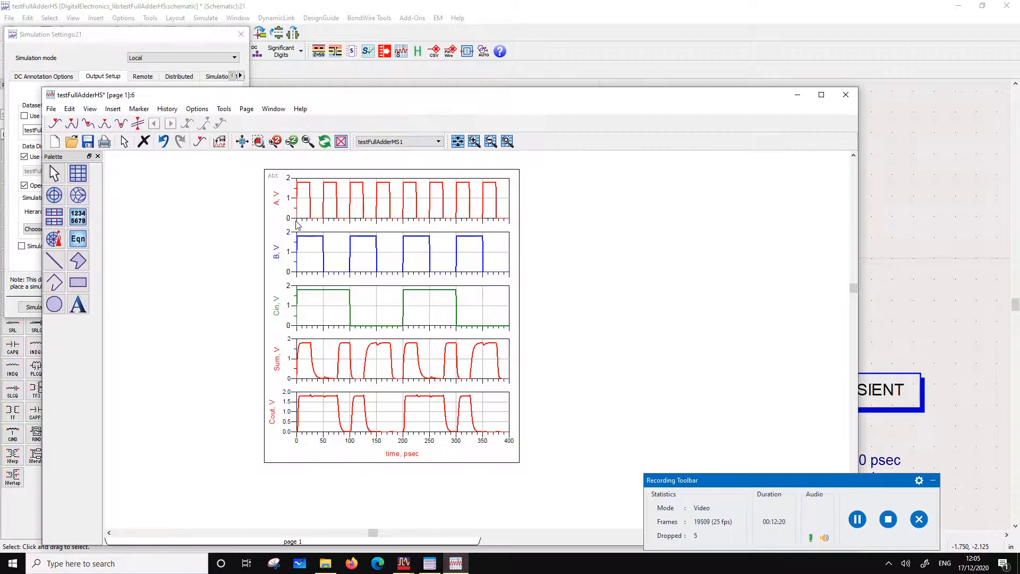
pyautogui.click(439, 141)
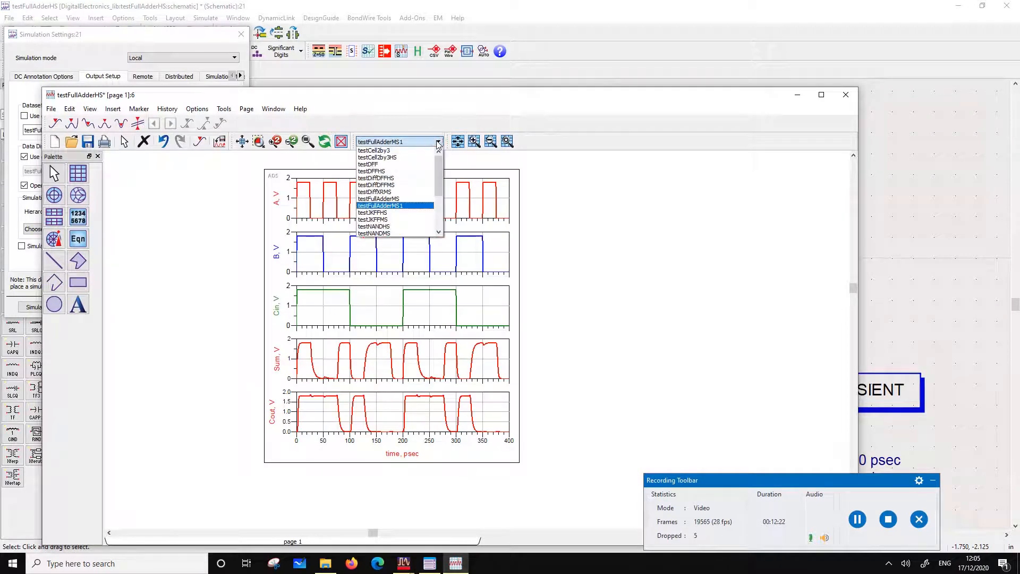
pyautogui.click(846, 100)
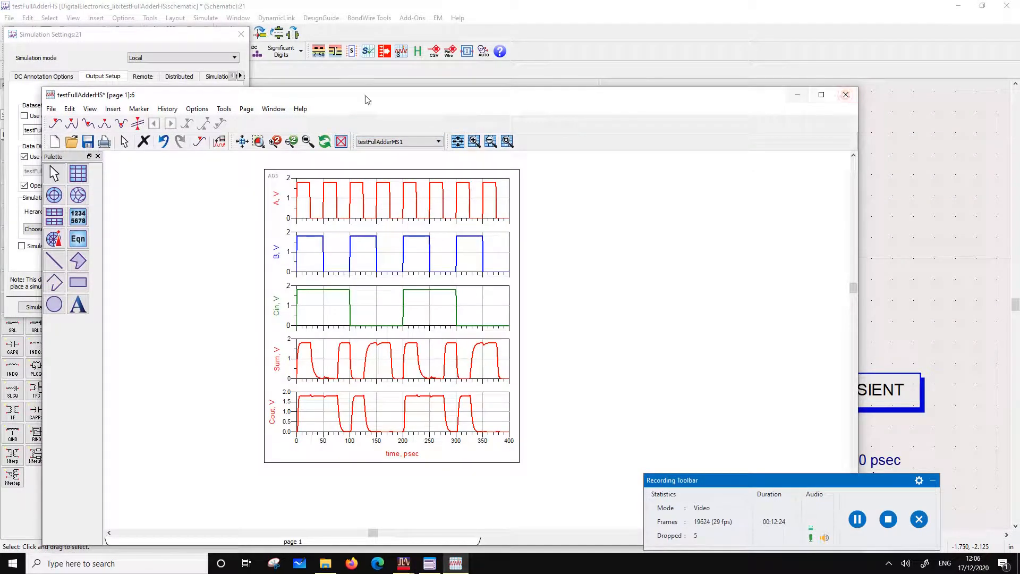
# Close the waveform display and set the simulation's output dataset to use the cell name
pyautogui.click(838, 100)
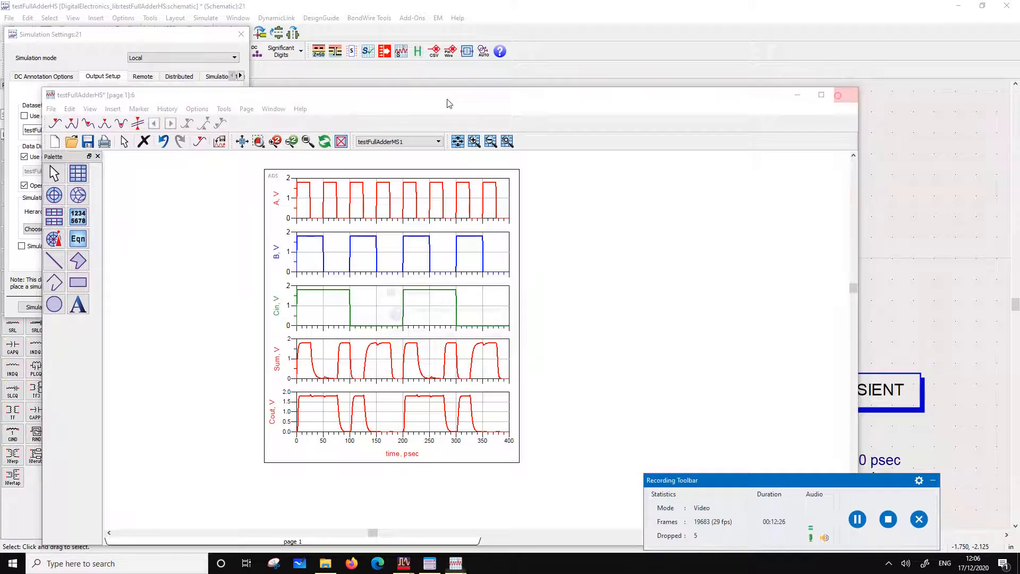
pyautogui.click(51, 94)
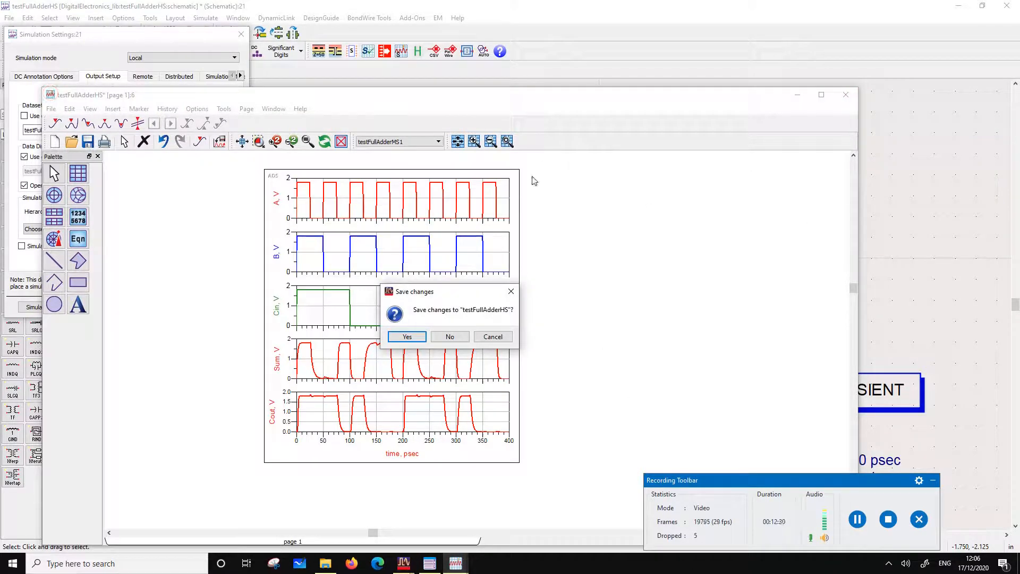
pyautogui.click(429, 337)
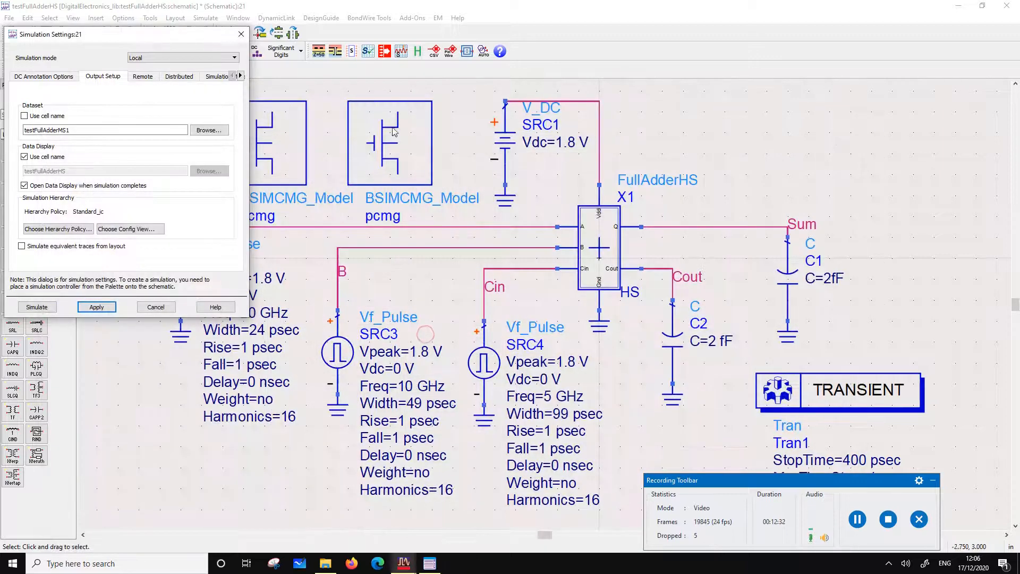
pyautogui.click(24, 116)
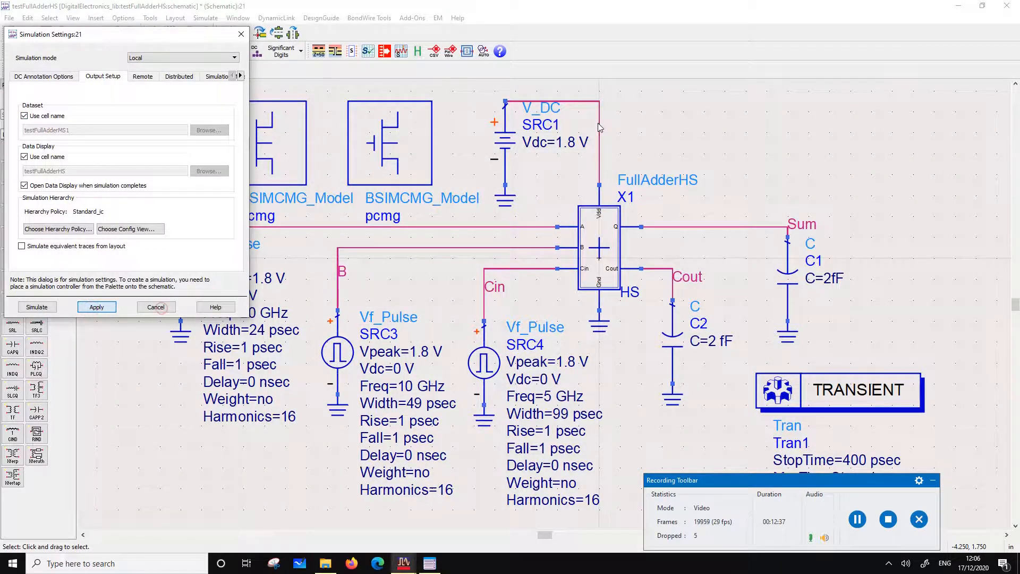
pyautogui.click(162, 312)
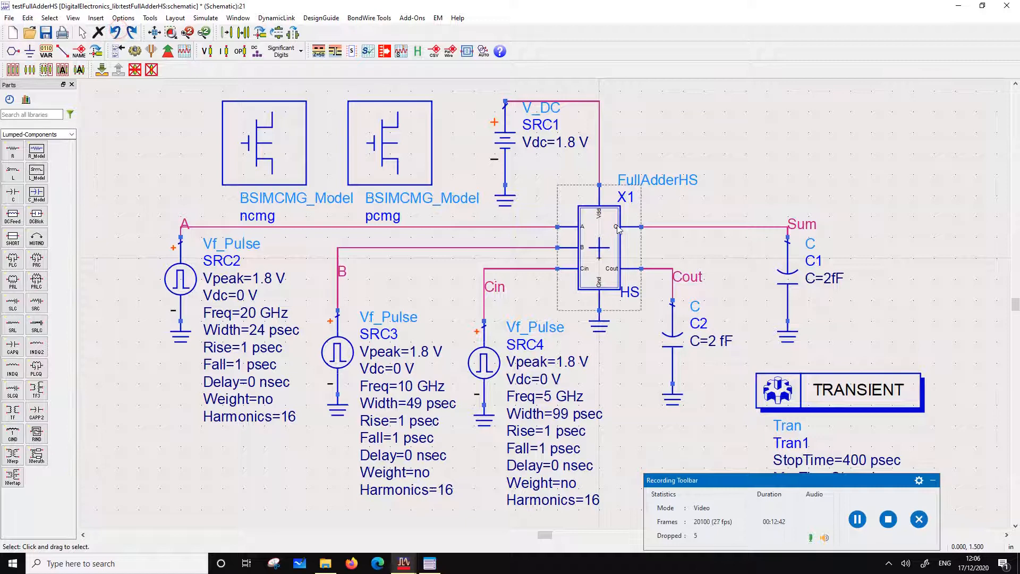
# Change instance X1 to FullAdder1HS and realign it and its ground symbol with the test bench wires
pyautogui.doubleClick(677, 181)
pyautogui.click(677, 181)
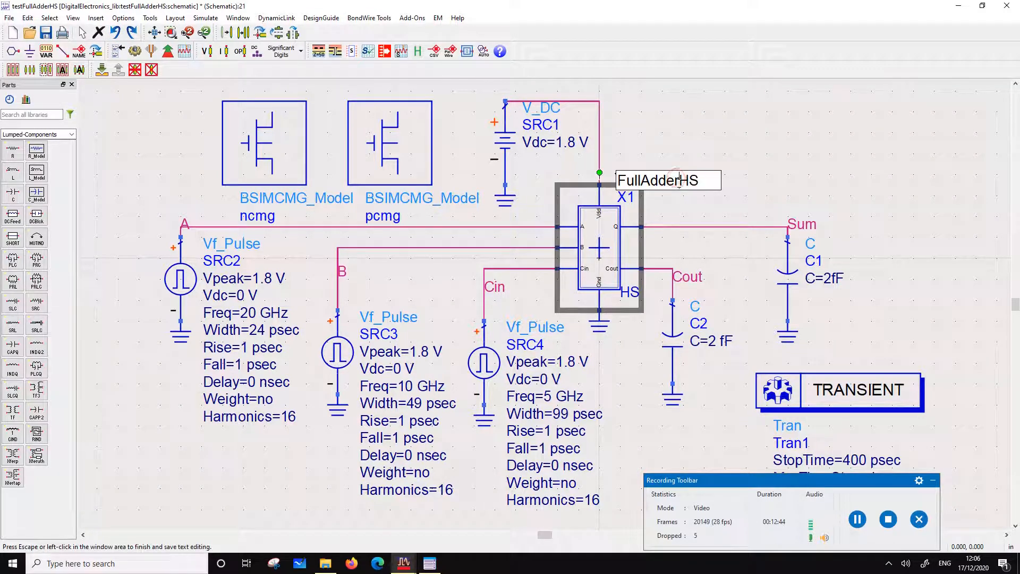
pyautogui.write('1')
pyautogui.click(684, 204)
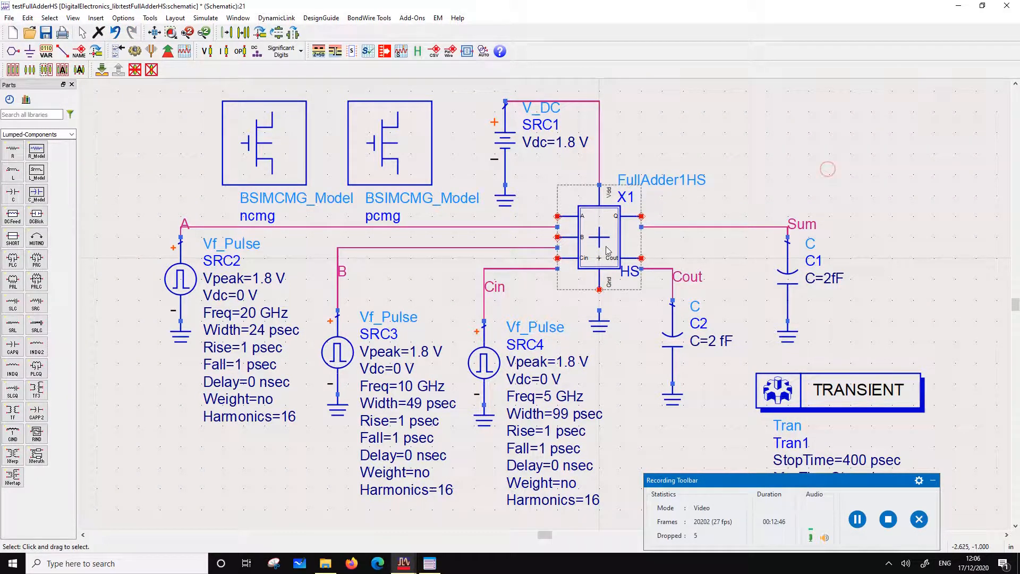
pyautogui.moveTo(609, 321); pyautogui.dragTo(612, 311)
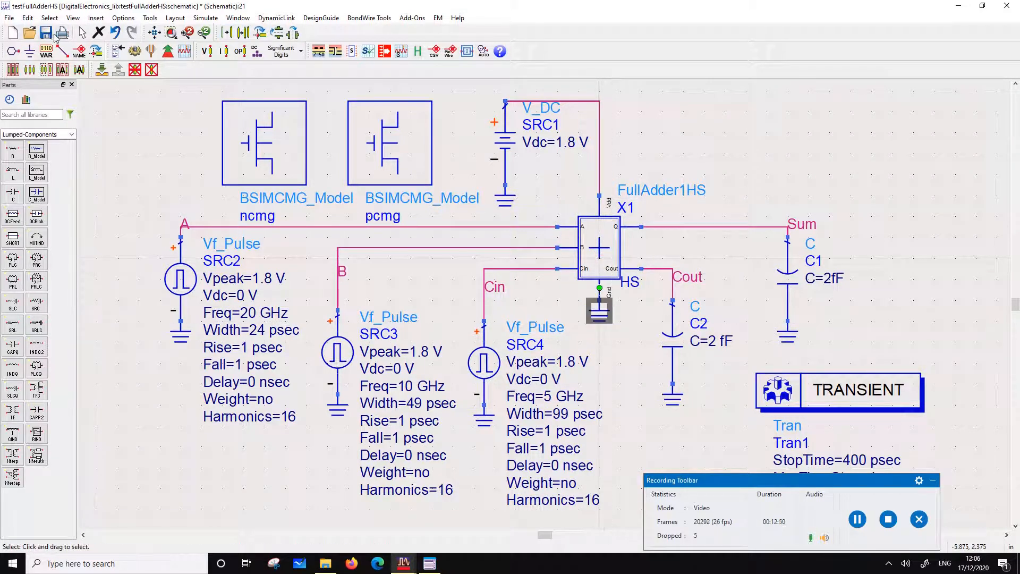
# Simulate the FullAdder1HS test bench, change the display's default dataset to testFullAdderHS, and return to the schematic
pyautogui.click(135, 51)
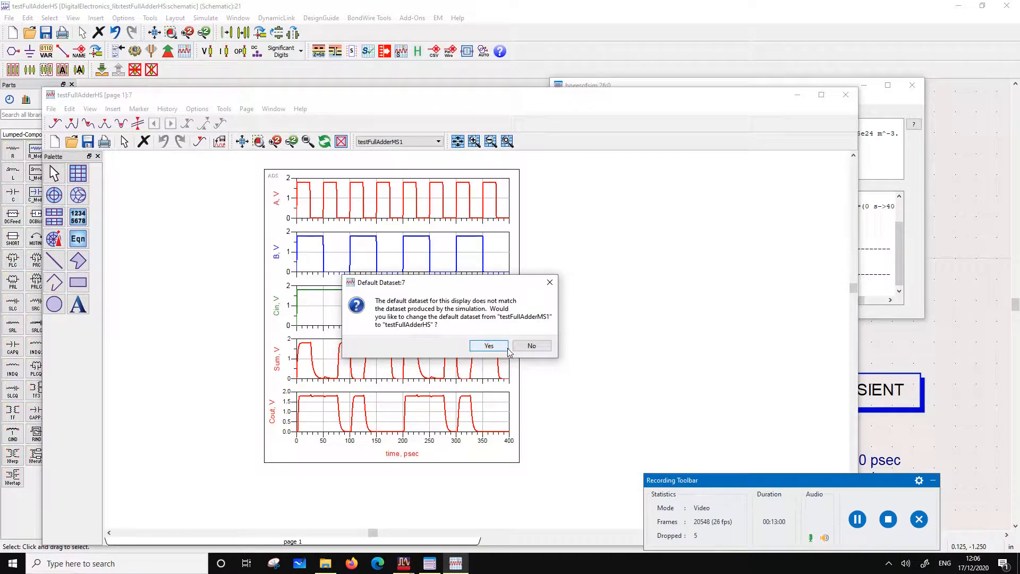
pyautogui.click(502, 348)
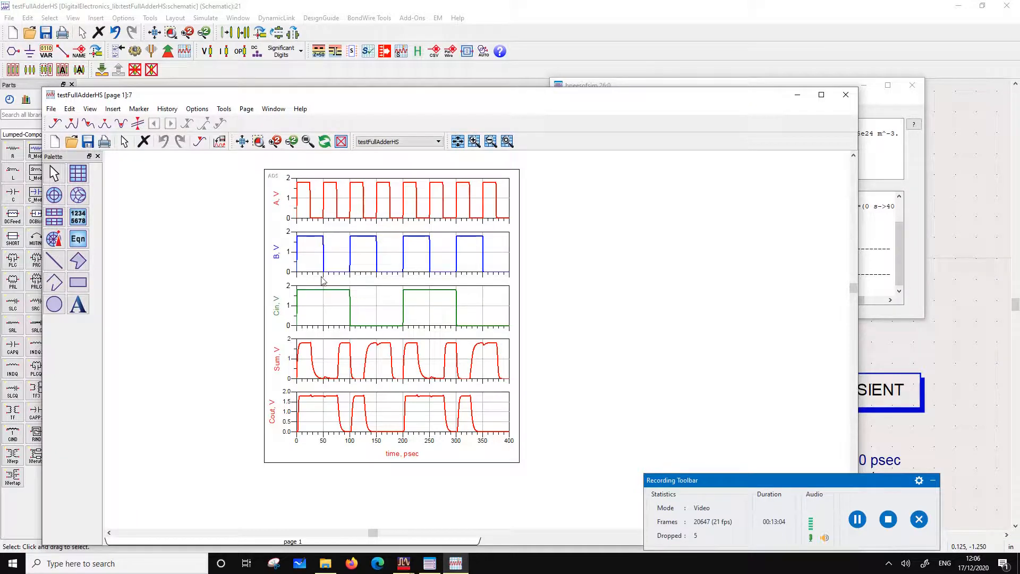
pyautogui.click(435, 19)
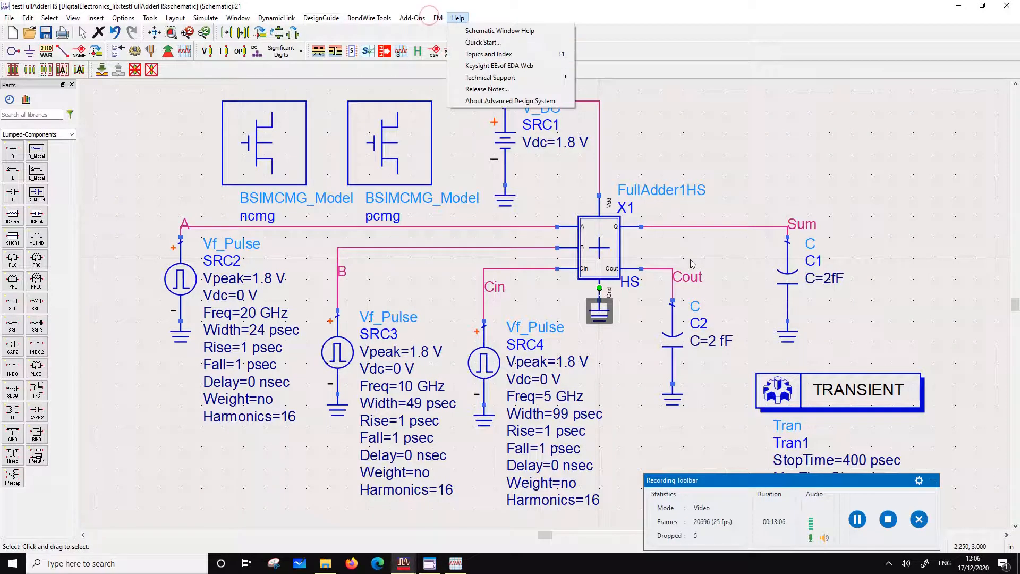
# Change instance X1 to FullAdderHS, line it up with the wires, and move the ground symbol below its Gnd pin
pyautogui.click(697, 192)
pyautogui.click(687, 191)
pyautogui.press('BackSpace')
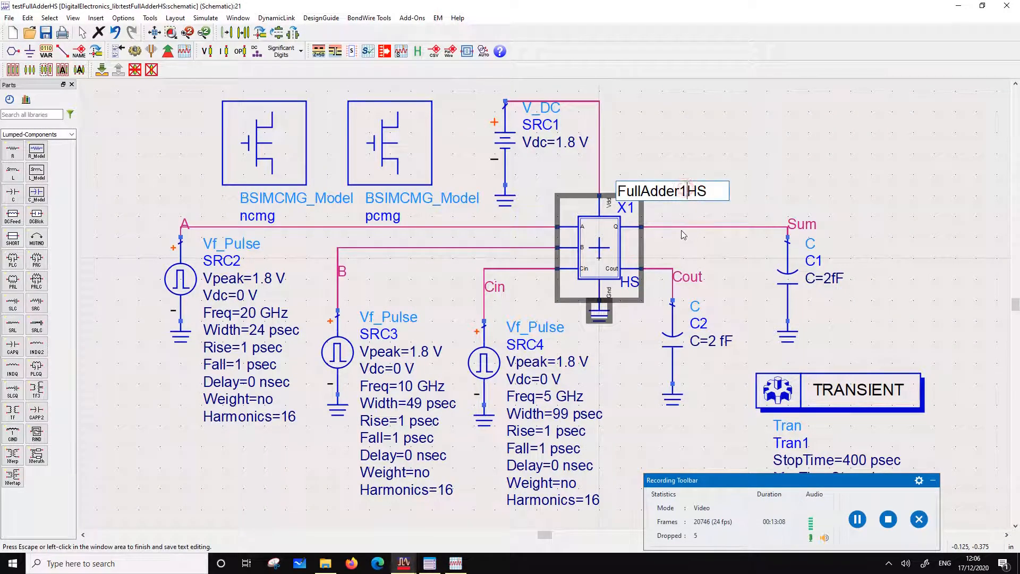
pyautogui.click(717, 107)
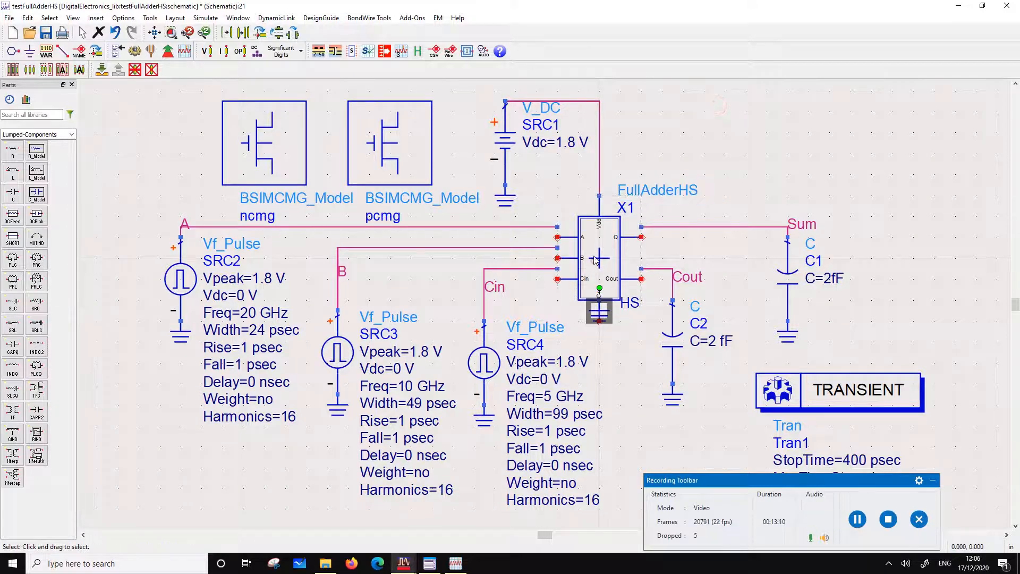
pyautogui.moveTo(596, 259); pyautogui.dragTo(596, 249)
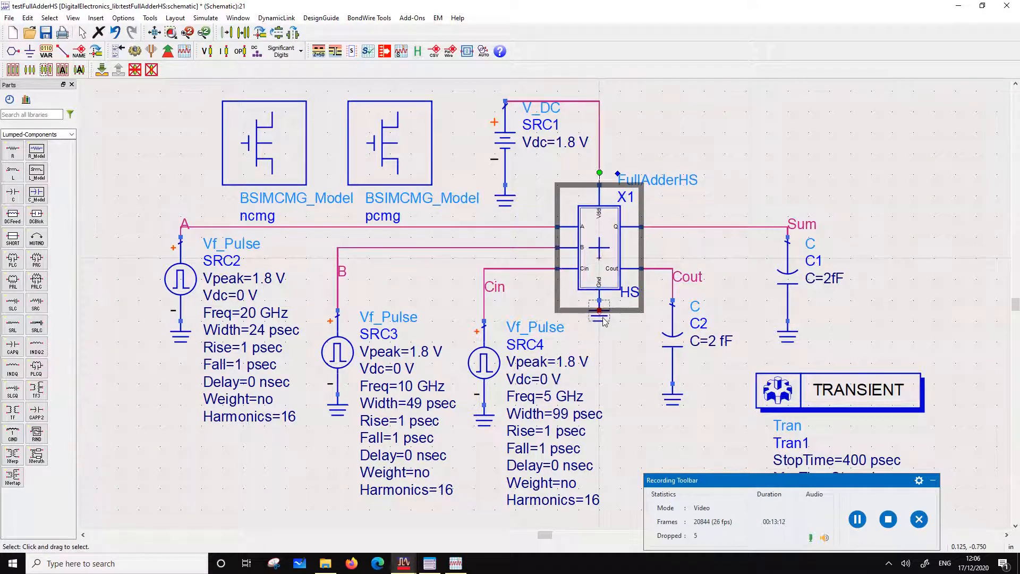
pyautogui.click(603, 325)
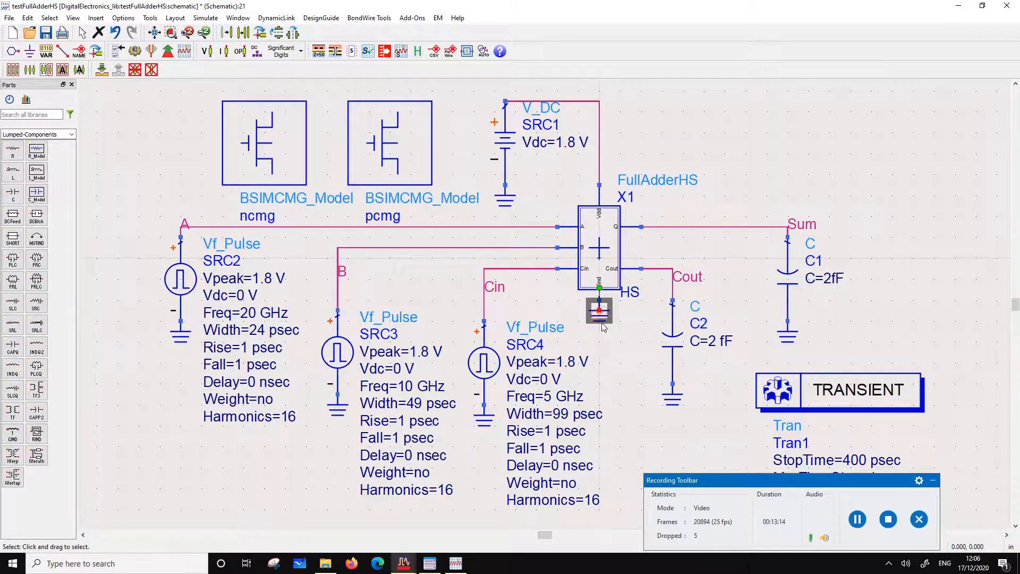
pyautogui.moveTo(598, 321)
pyautogui.mouseDown()
pyautogui.moveTo(599, 342)
pyautogui.moveTo(599, 333)
pyautogui.mouseUp()
pyautogui.click(615, 367)
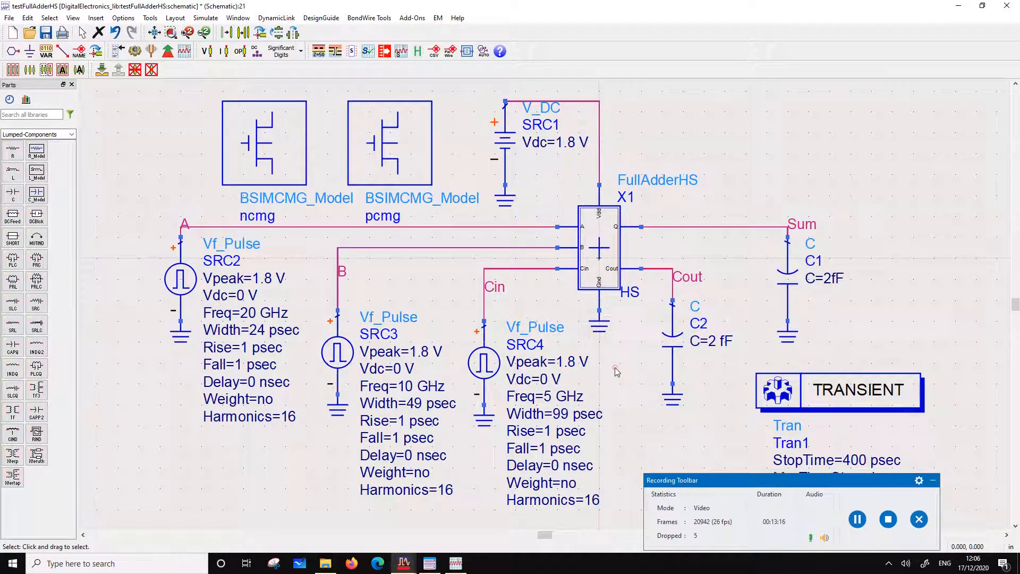
# Name the output dataset testFullAdderHS1, simulate the FullAdderHS test bench, and keep testFullAdderHS as the display's default dataset
pyautogui.click(205, 18)
pyautogui.click(213, 41)
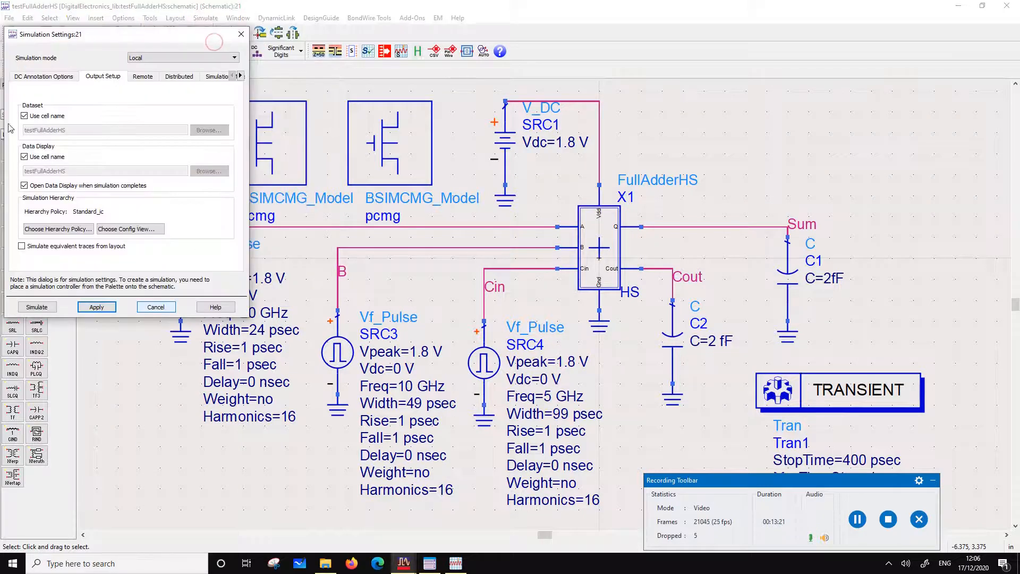
pyautogui.click(24, 116)
pyautogui.click(80, 130)
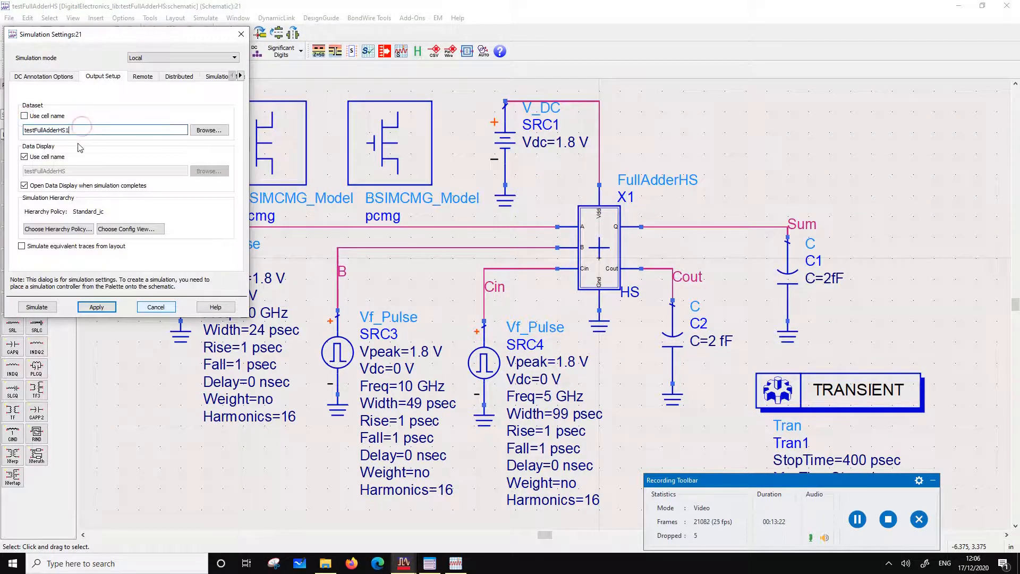
pyautogui.write('1')
pyautogui.click(111, 308)
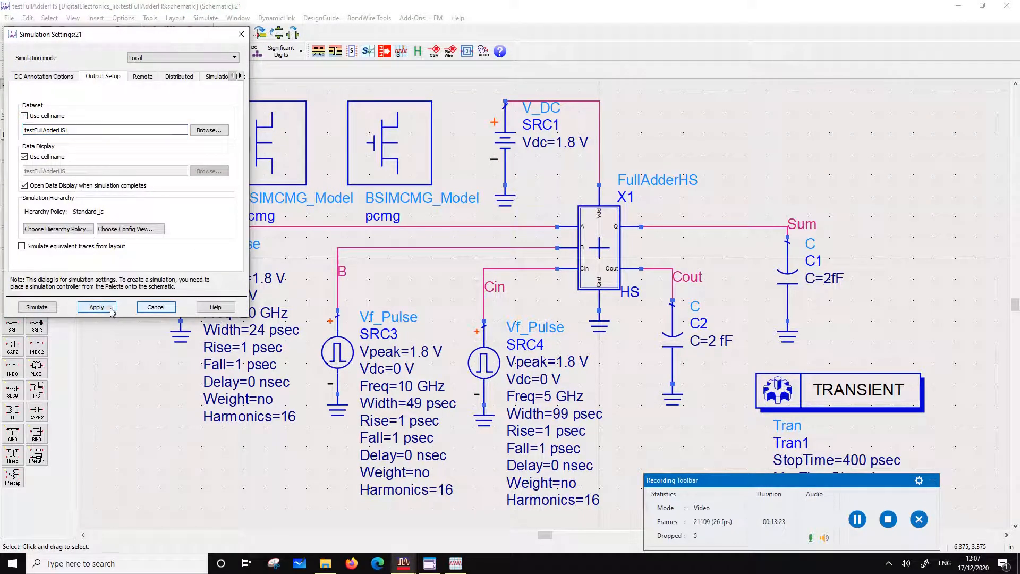
pyautogui.click(46, 307)
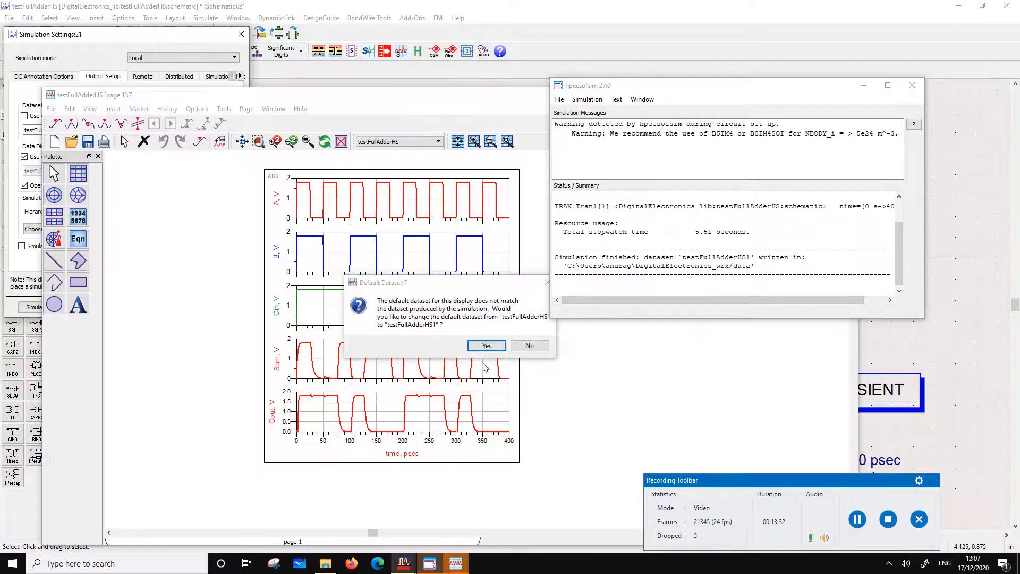
pyautogui.click(529, 346)
# Place a copy of the stacked waveform plot to the right of the original
pyautogui.click(308, 240)
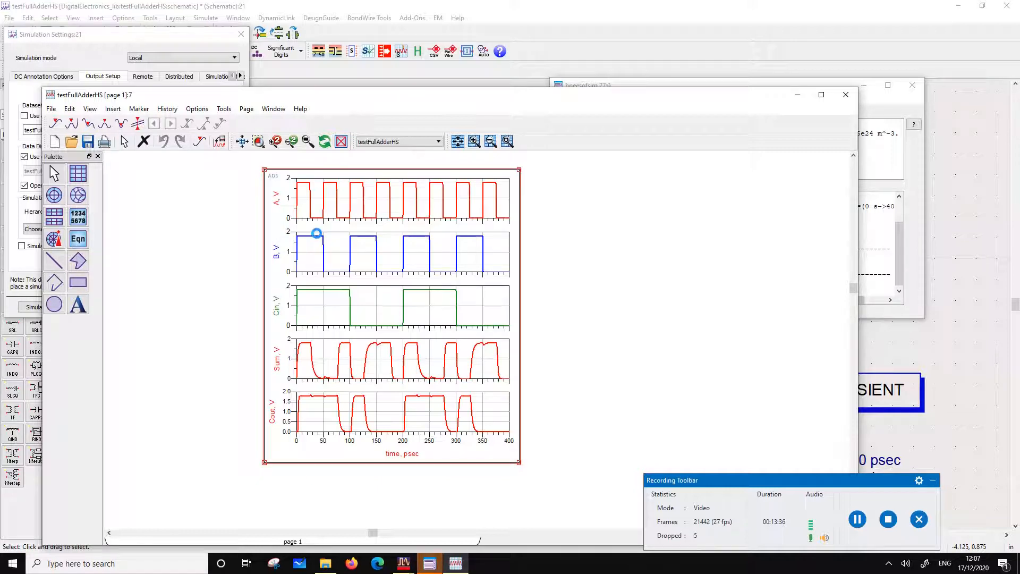
pyautogui.moveTo(317, 237); pyautogui.dragTo(540, 177)
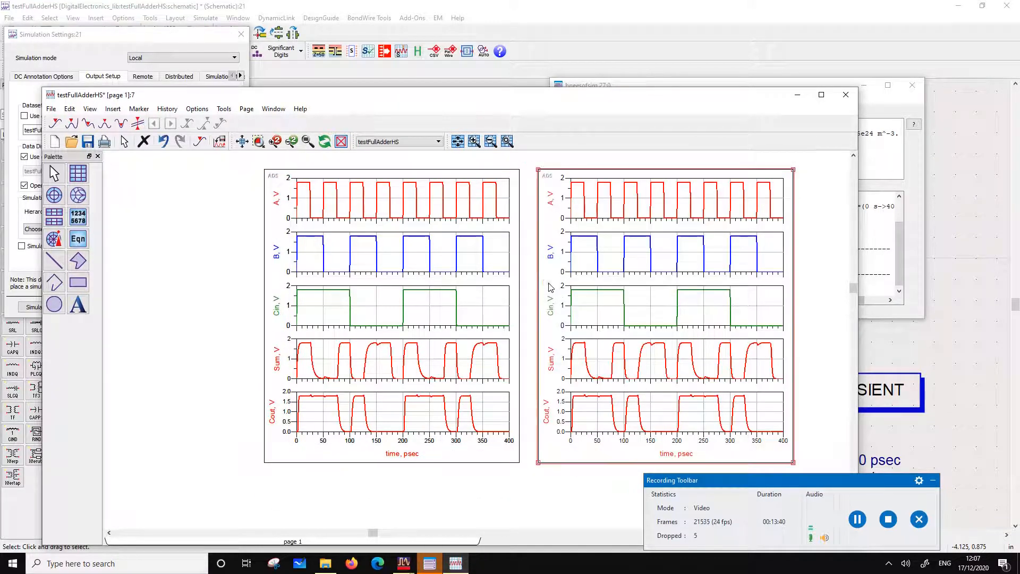
# Add trace A from dataset testFullAdderHS1 to the copied plot and copy the "testFullAdderHS1.." prefix from its trace expression
pyautogui.doubleClick(551, 287)
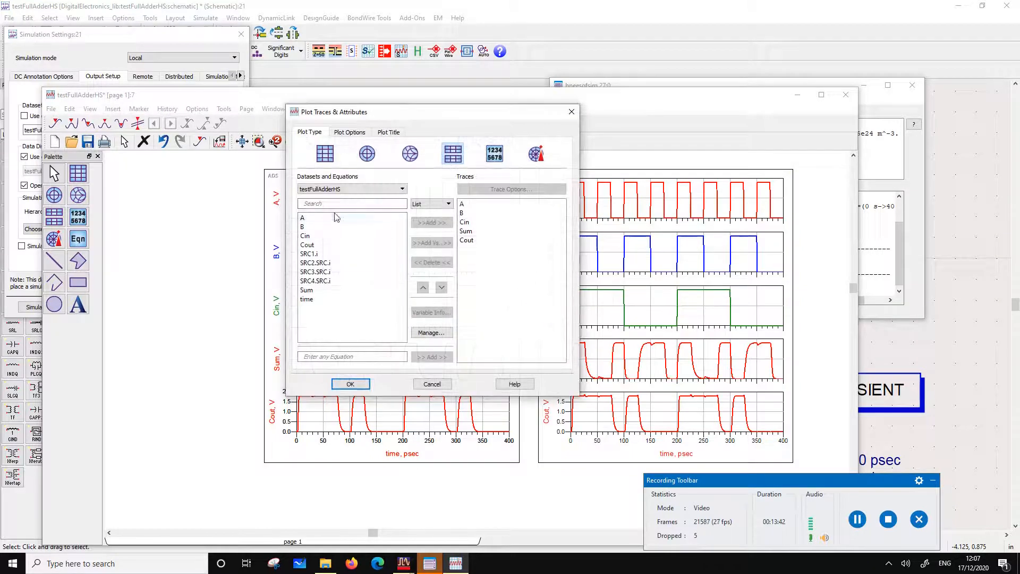
pyautogui.click(391, 189)
pyautogui.scroll(-2, 364, 226)
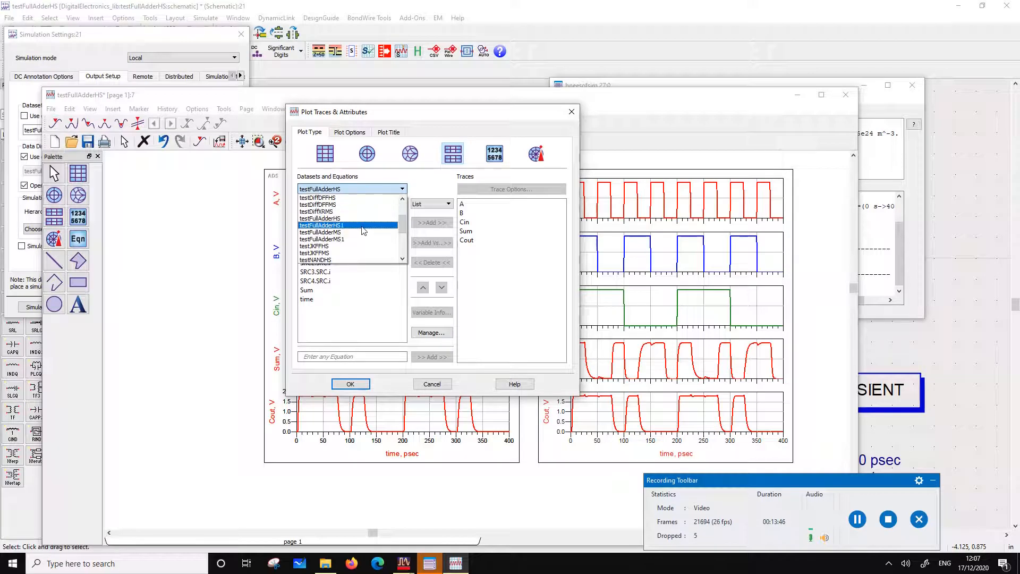
pyautogui.click(363, 226)
pyautogui.click(304, 218)
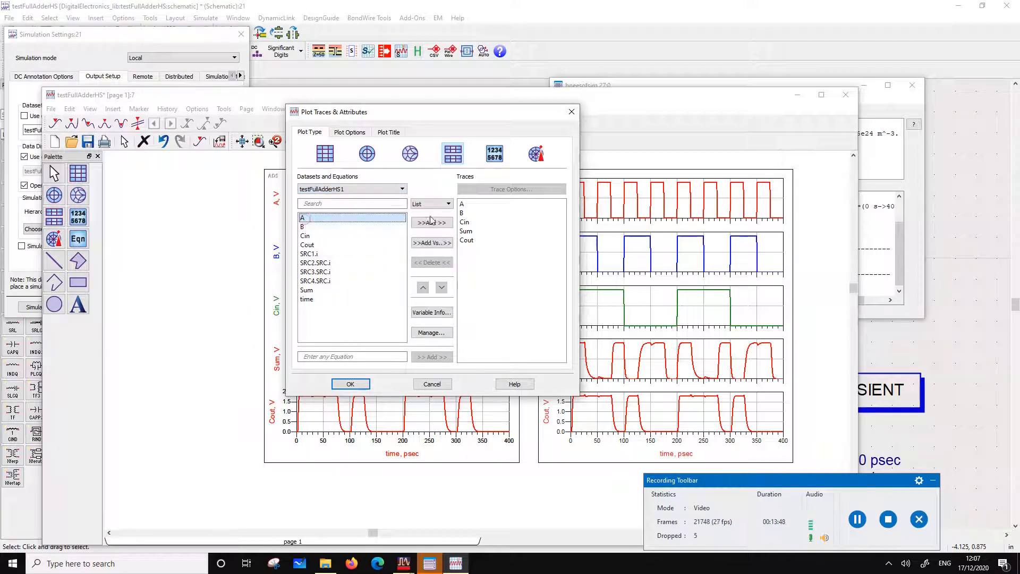
pyautogui.click(432, 222)
pyautogui.doubleClick(479, 249)
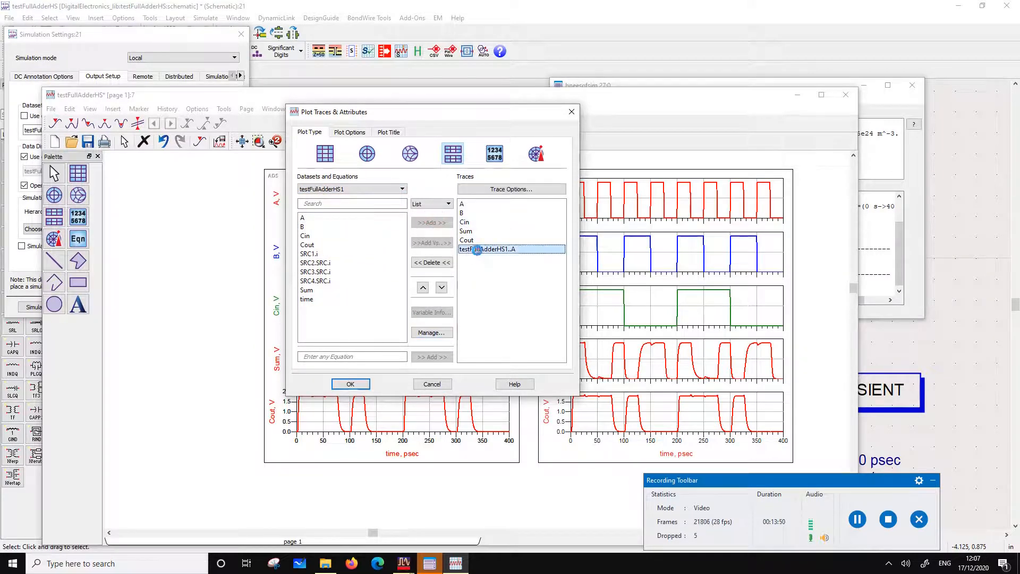
pyautogui.click(493, 130)
pyautogui.moveTo(372, 201)
pyautogui.mouseDown()
pyautogui.moveTo(287, 212)
pyautogui.moveTo(273, 227)
pyautogui.mouseUp()
pyautogui.hotkey('ctrl', 'c')
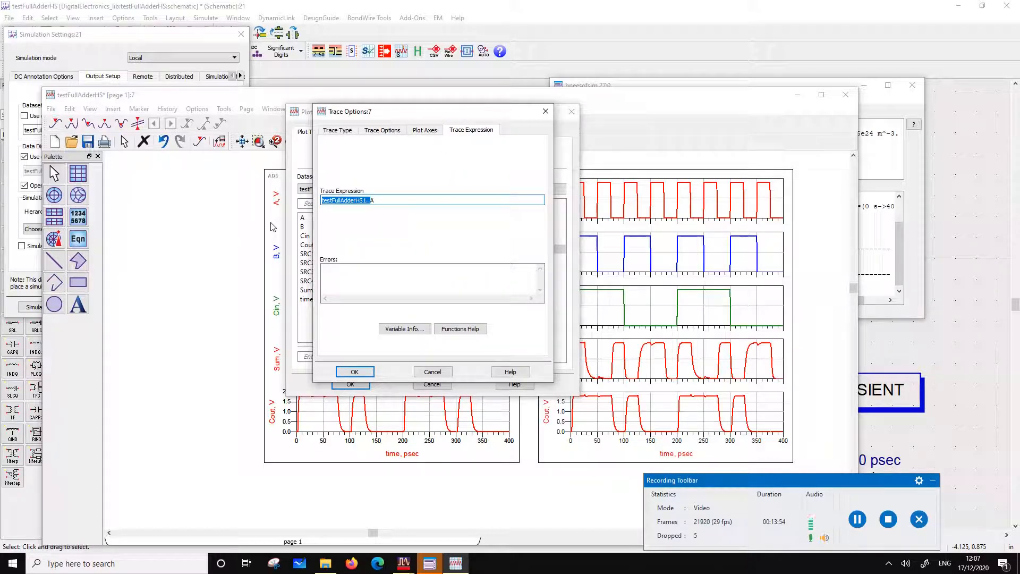
pyautogui.click(544, 112)
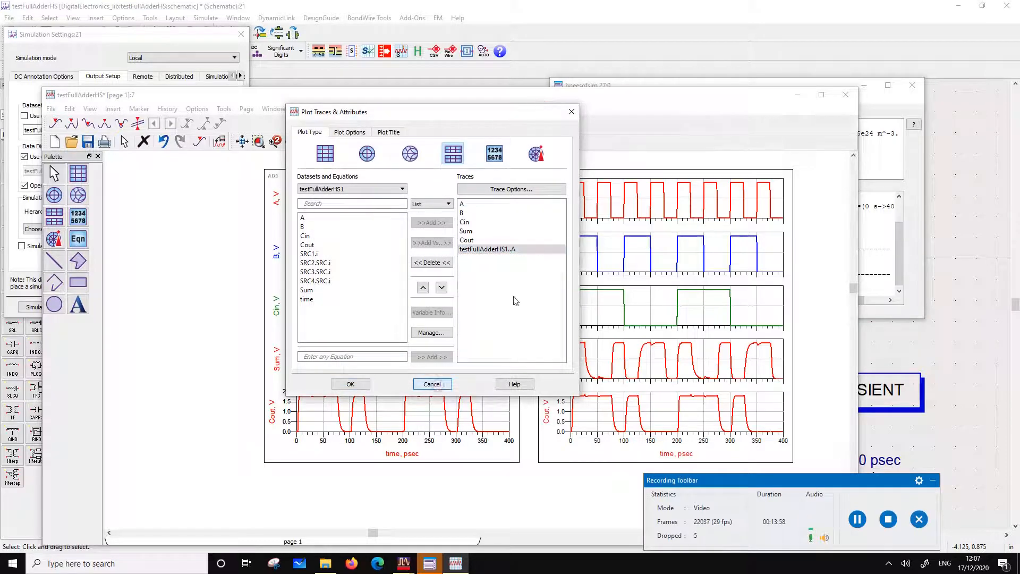
# Delete the added testFullAdderHS1..A trace and change the original A trace's expression to testFullAdderHS1..A
pyautogui.click(441, 264)
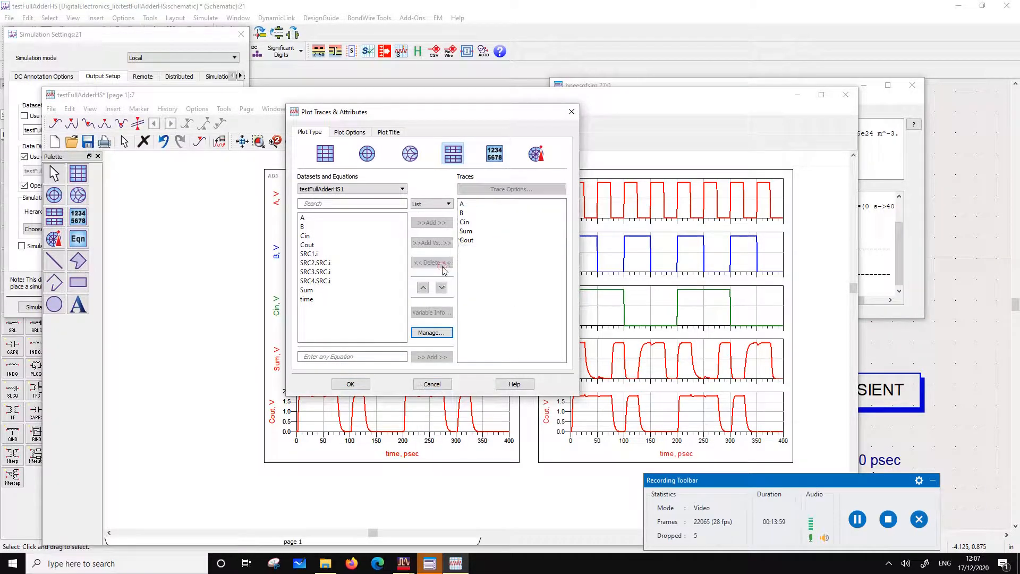
pyautogui.doubleClick(464, 207)
pyautogui.click(322, 202)
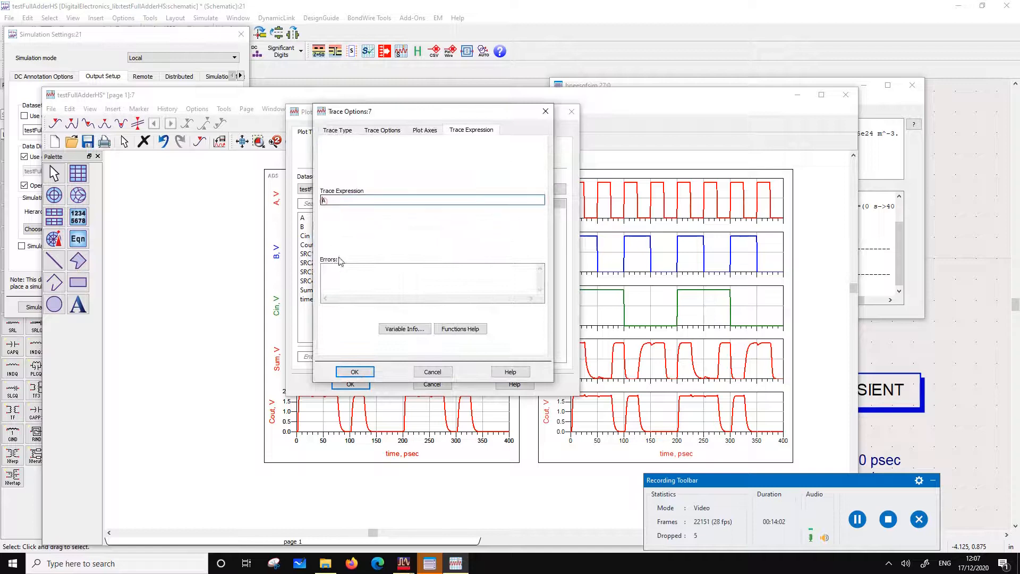
pyautogui.hotkey('ctrl', 'v')
pyautogui.click(359, 372)
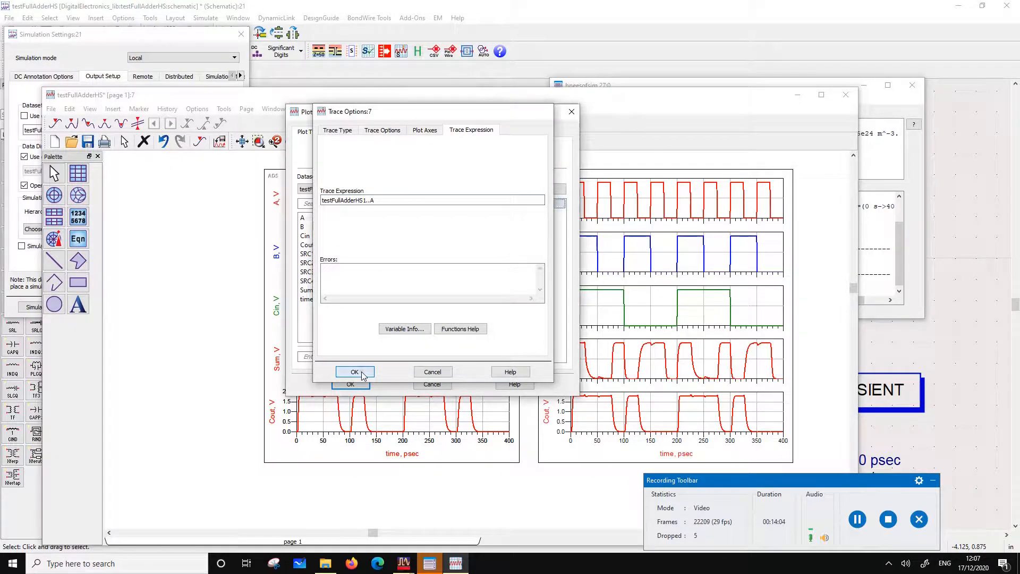
# Change the copied plot's B and Cin trace expressions to testFullAdderHS1..B and testFullAdderHS1..Cin
pyautogui.doubleClick(471, 214)
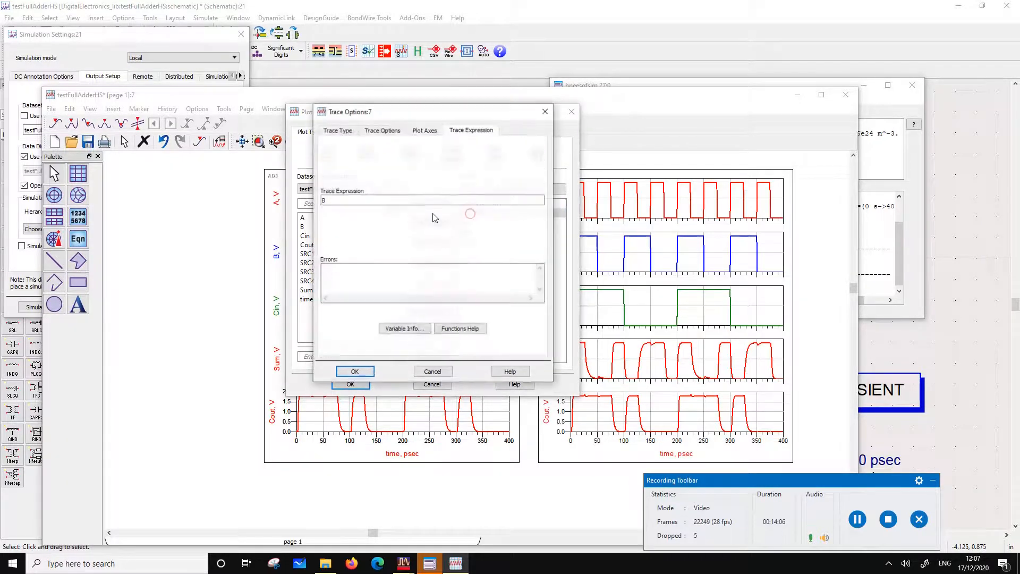
pyautogui.click(322, 202)
pyautogui.hotkey('ctrl', 'v')
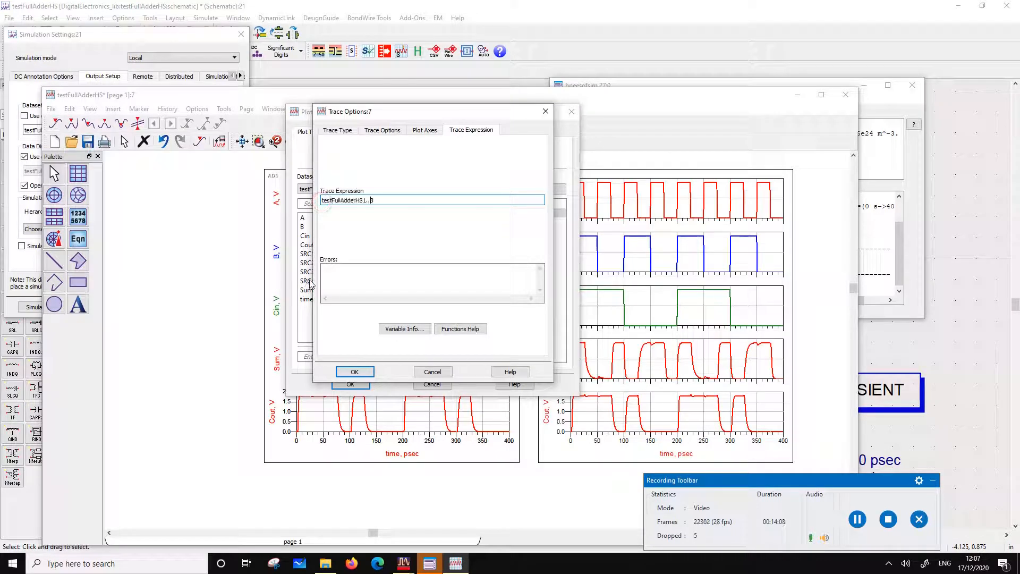
pyautogui.click(354, 371)
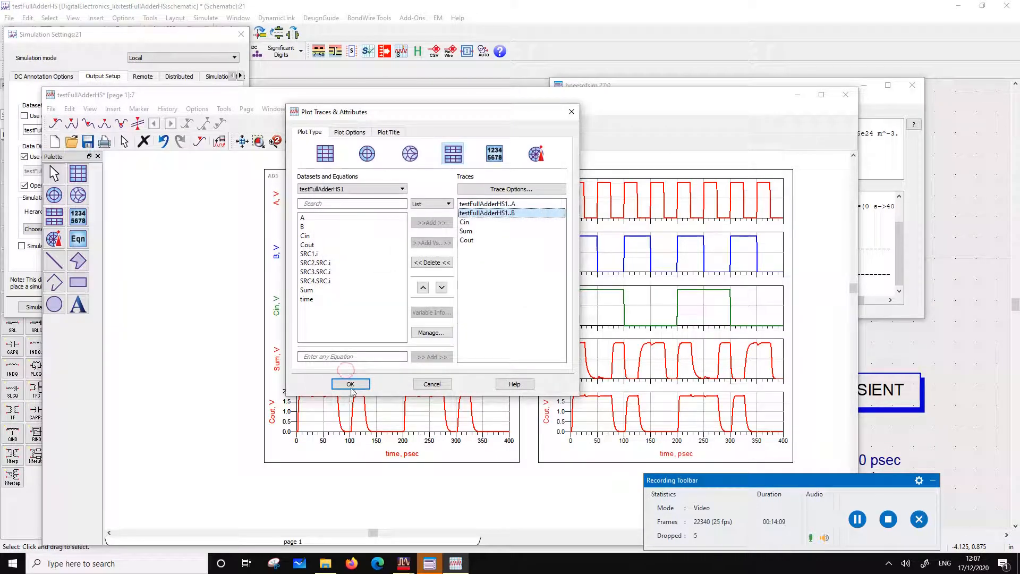
pyautogui.doubleClick(466, 223)
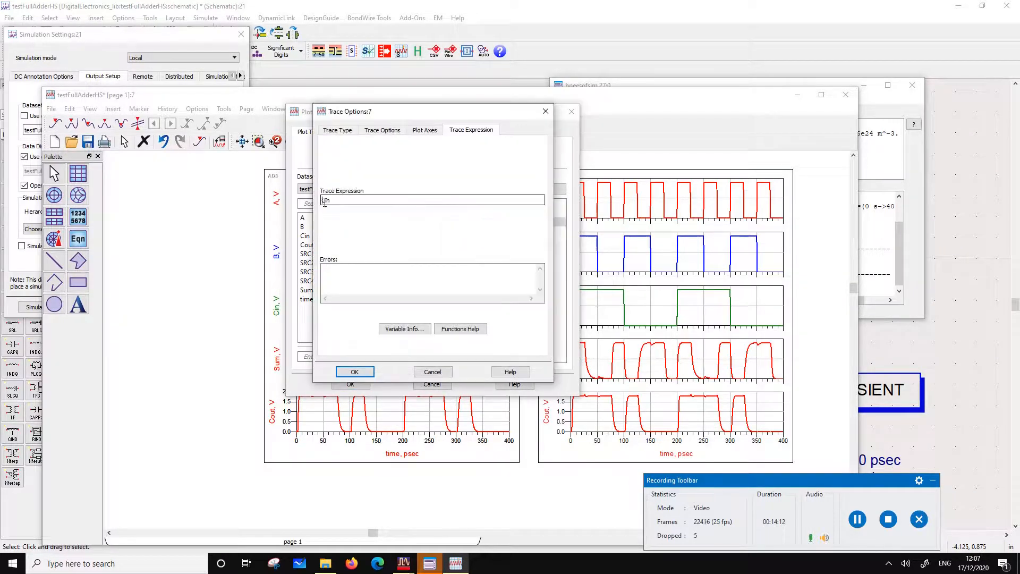
pyautogui.click(323, 200)
pyautogui.hotkey('ctrl', 'v')
pyautogui.click(354, 371)
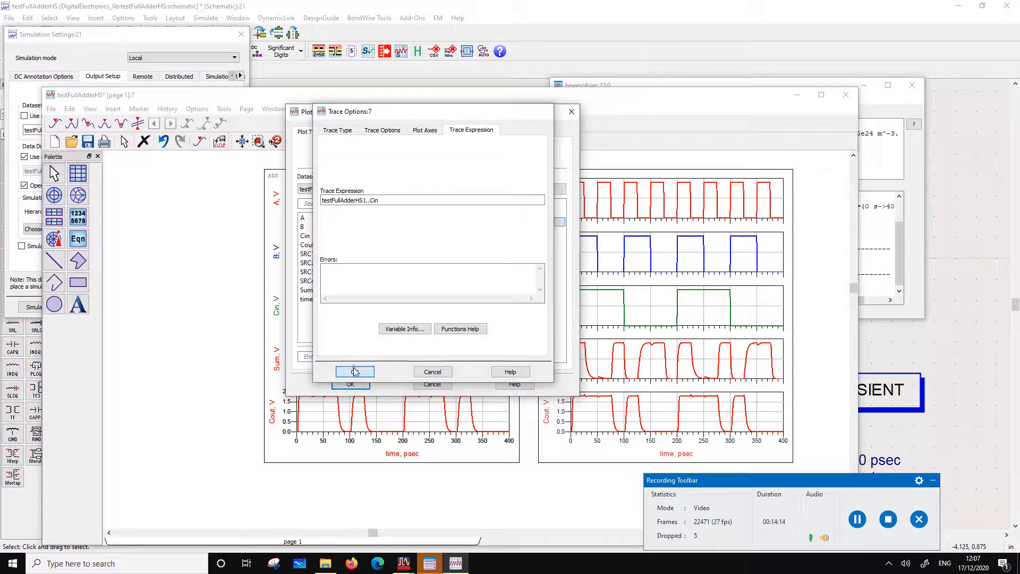
# Change the copied plot's Sum and Cout trace expressions to testFullAdderHS1..Sum and testFullAdderHS1..Cout, and apply the plot changes
pyautogui.doubleClick(478, 230)
pyautogui.click(322, 201)
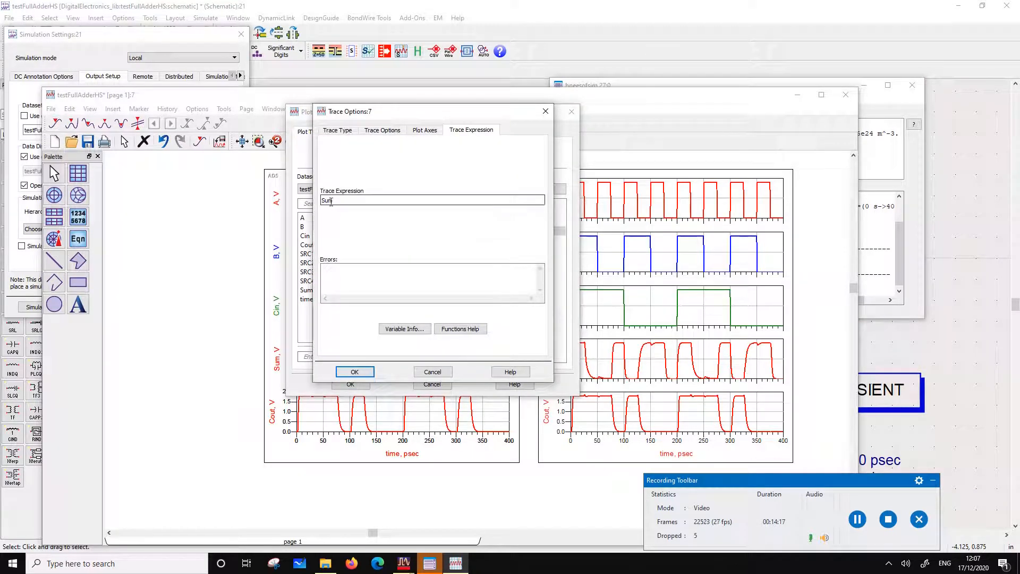
pyautogui.hotkey('ctrl', 'v')
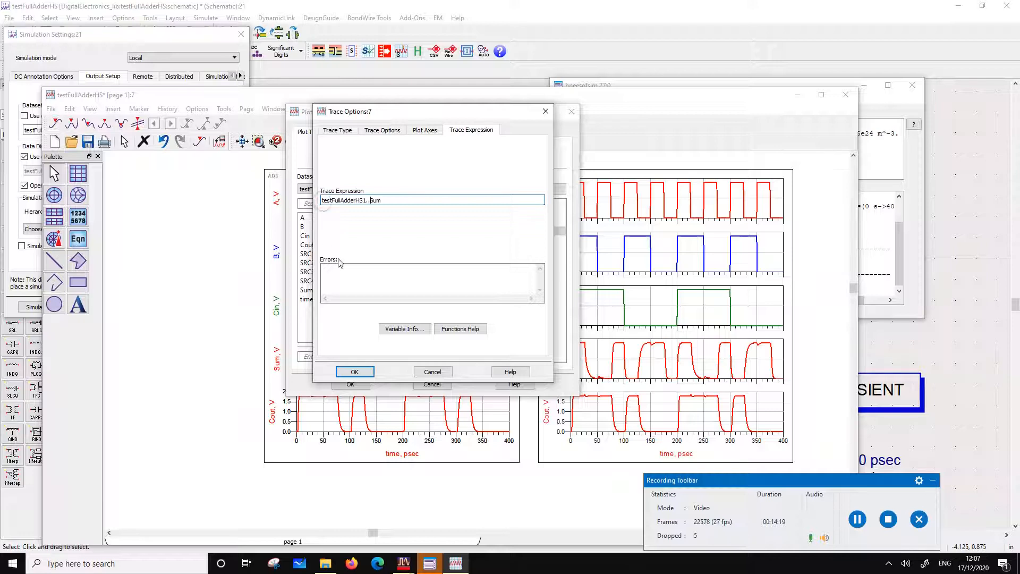
pyautogui.click(355, 372)
pyautogui.doubleClick(477, 241)
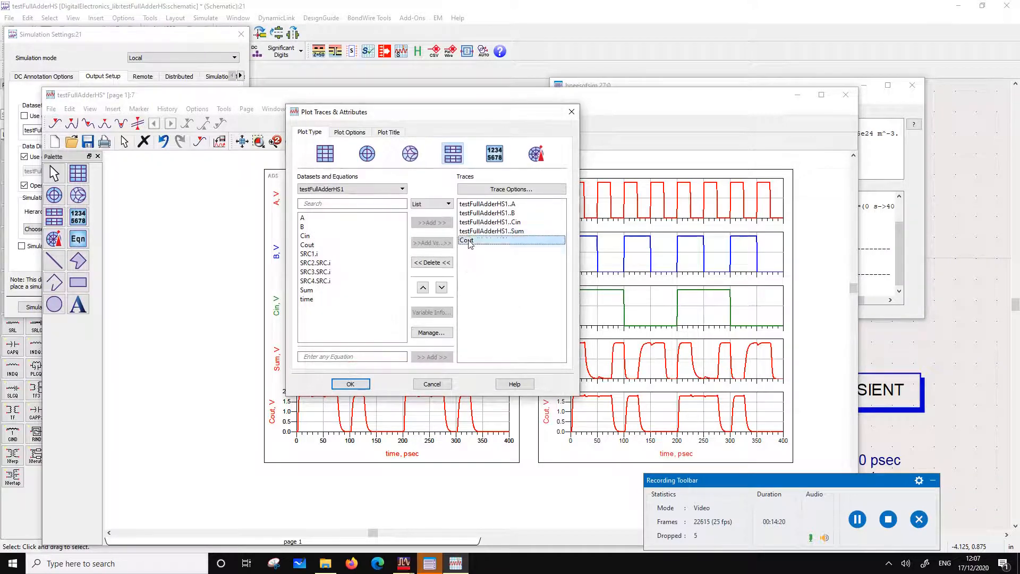
pyautogui.click(324, 200)
pyautogui.hotkey('ctrl', 'v')
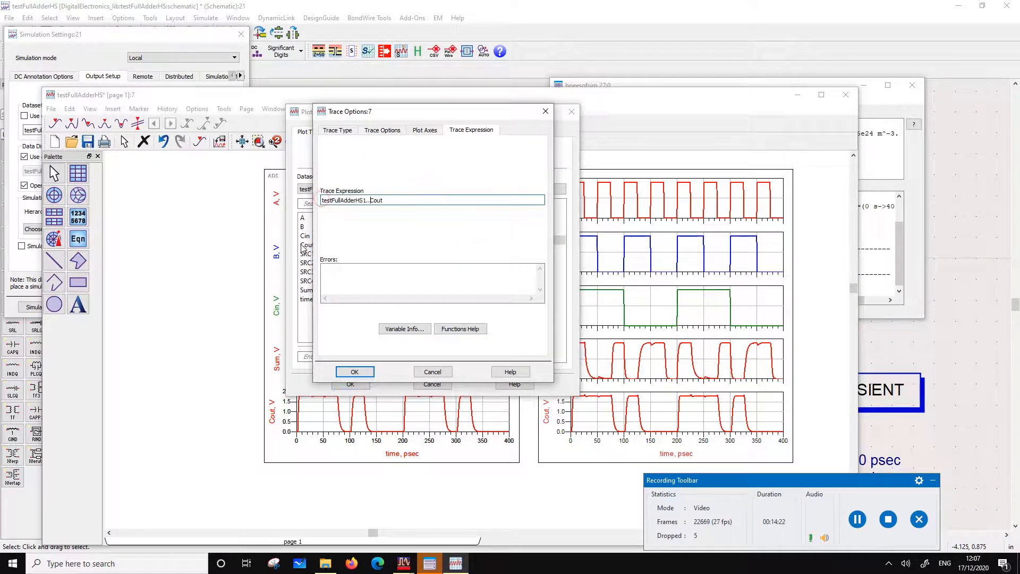
pyautogui.click(355, 372)
pyautogui.click(355, 382)
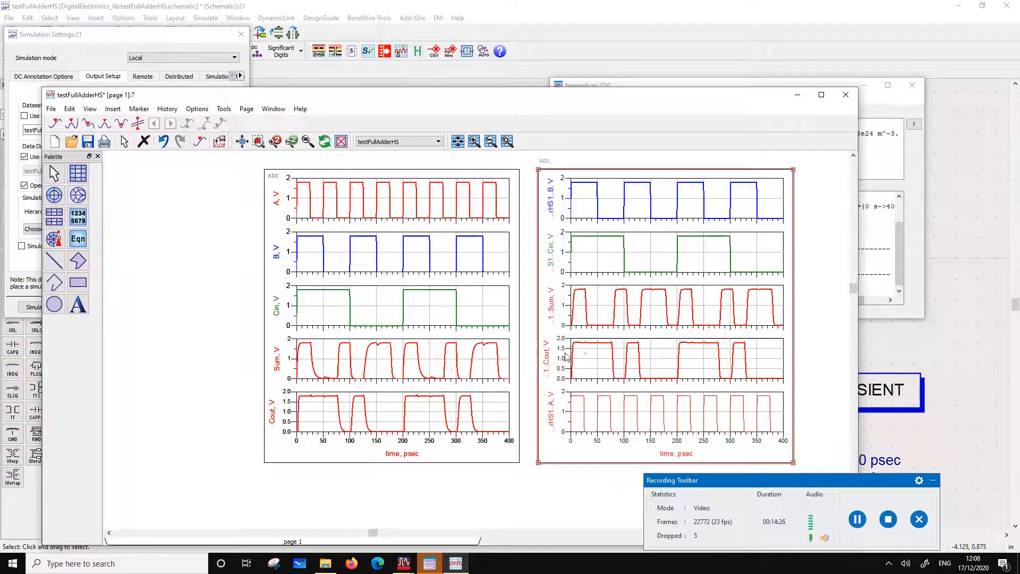
# Swap the two plots so the testFullAdderHS1 plot is on the left, and move testFullAdderHS1..A to the top of its traces
pyautogui.moveTo(588, 361); pyautogui.dragTo(558, 399)
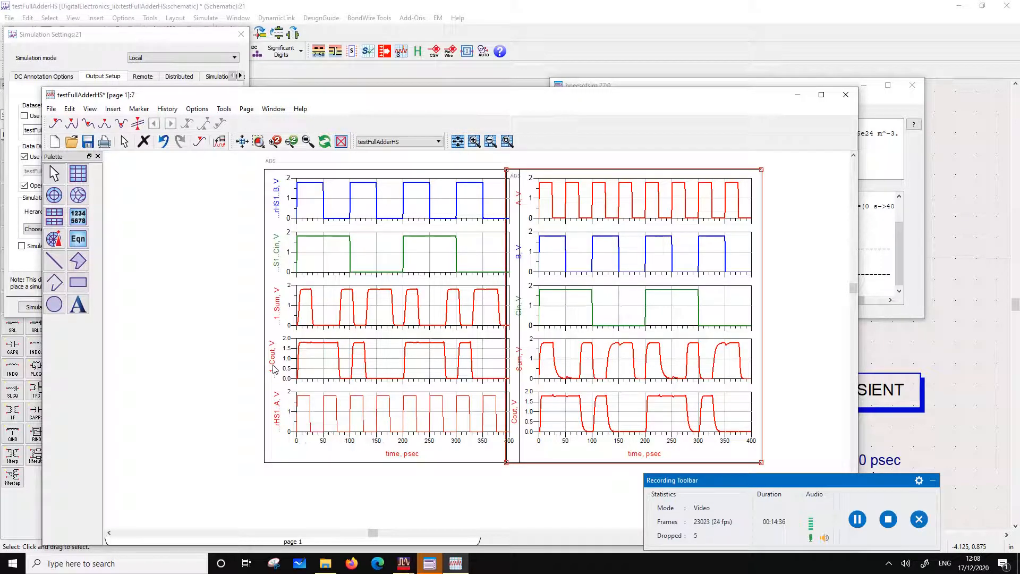
pyautogui.moveTo(388, 371); pyautogui.dragTo(297, 390)
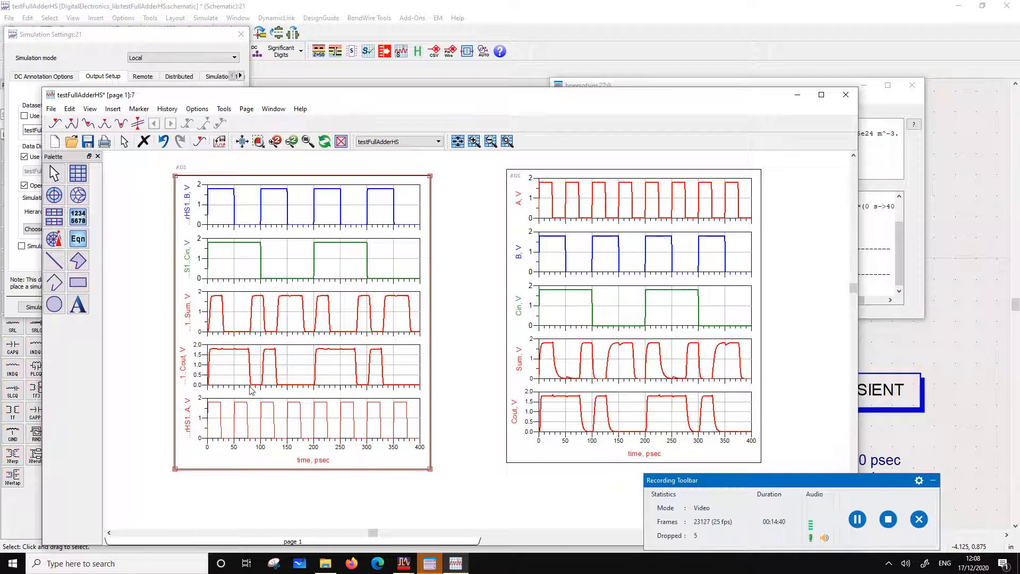
pyautogui.doubleClick(314, 399)
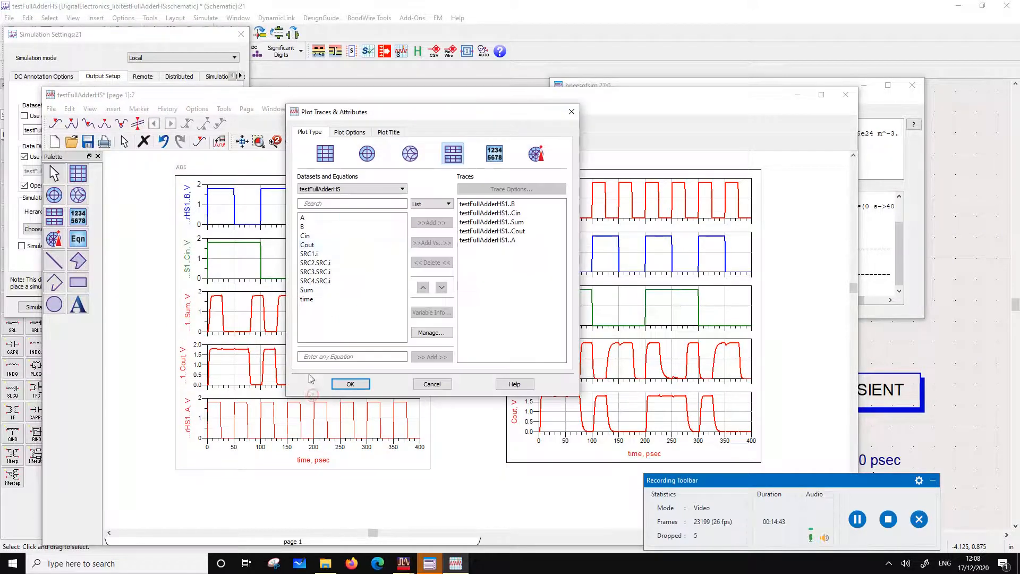
pyautogui.click(487, 240)
pyautogui.click(425, 288)
pyautogui.click(425, 287)
pyautogui.click(425, 287)
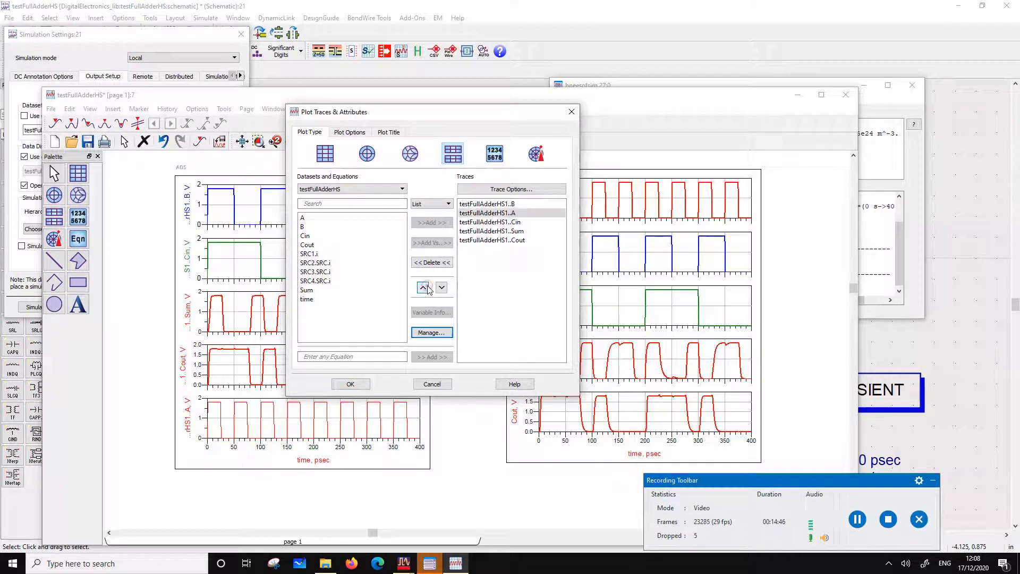
pyautogui.click(425, 288)
pyautogui.click(351, 384)
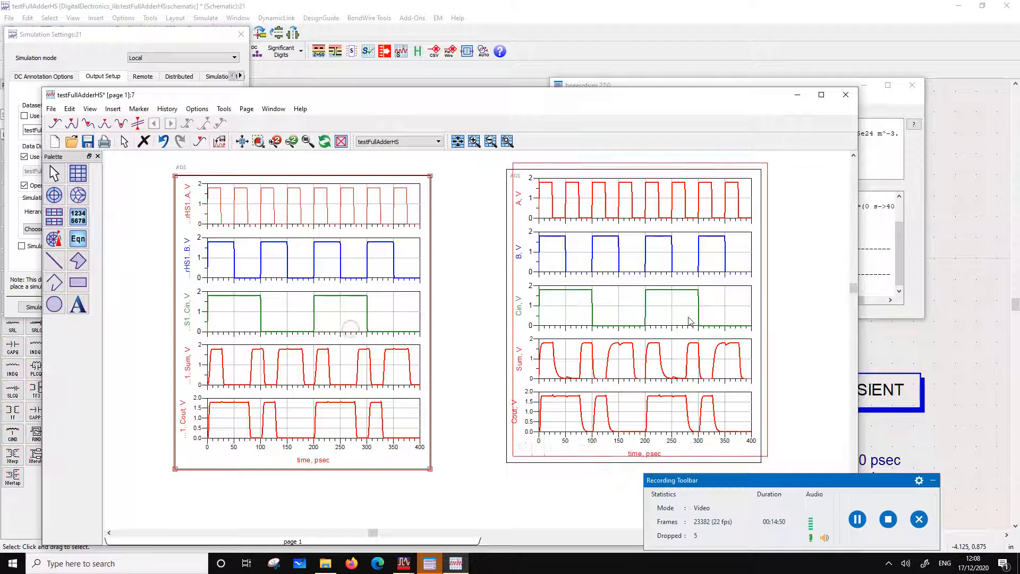
# Overlay the testFullAdderHS1 plot exactly on the testFullAdderHS plot and compare the Sum and Cout waveforms up close
pyautogui.moveTo(350, 335); pyautogui.dragTo(682, 328)
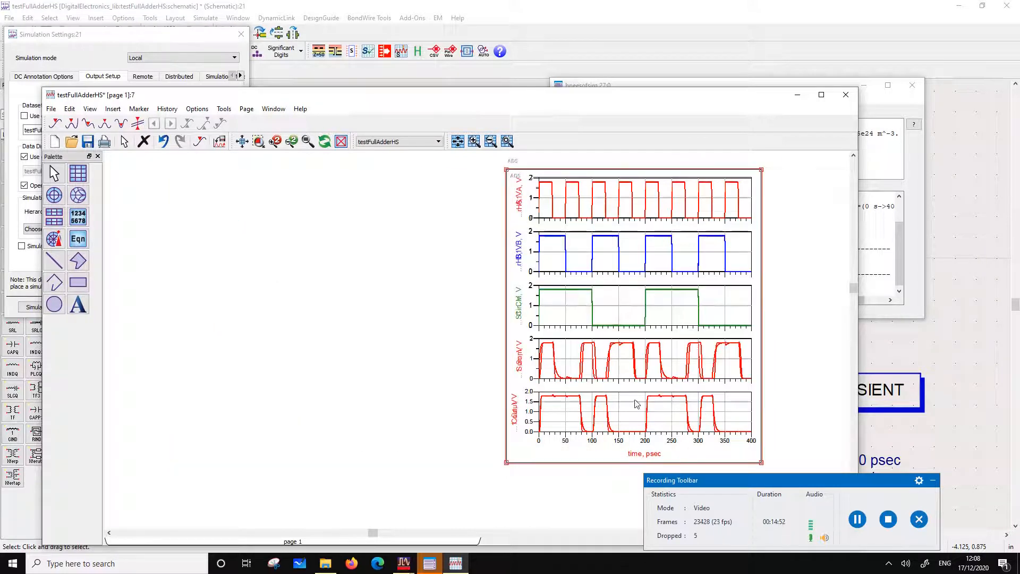
pyautogui.scroll(1, 540, 366)
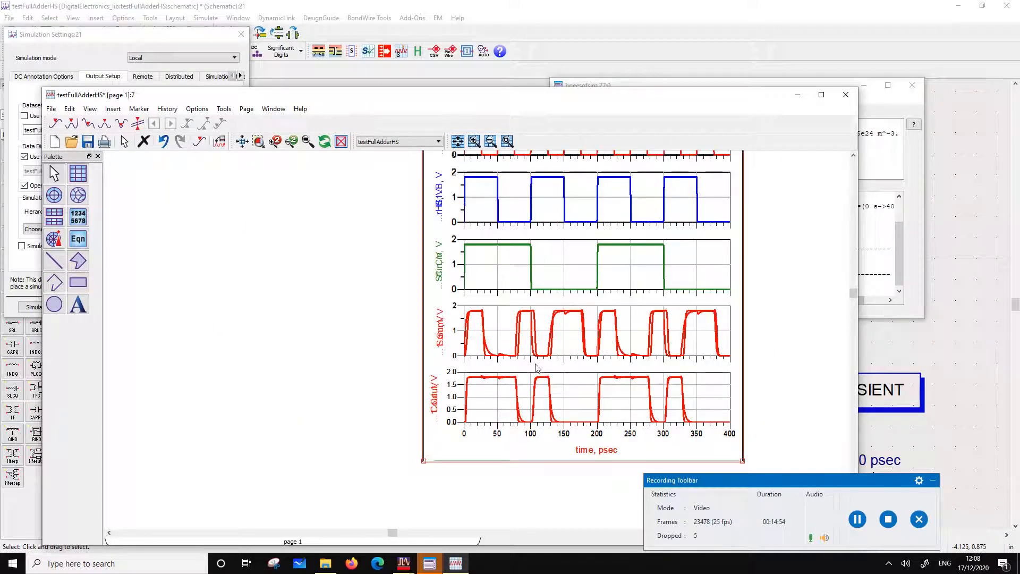
pyautogui.scroll(1, 508, 355)
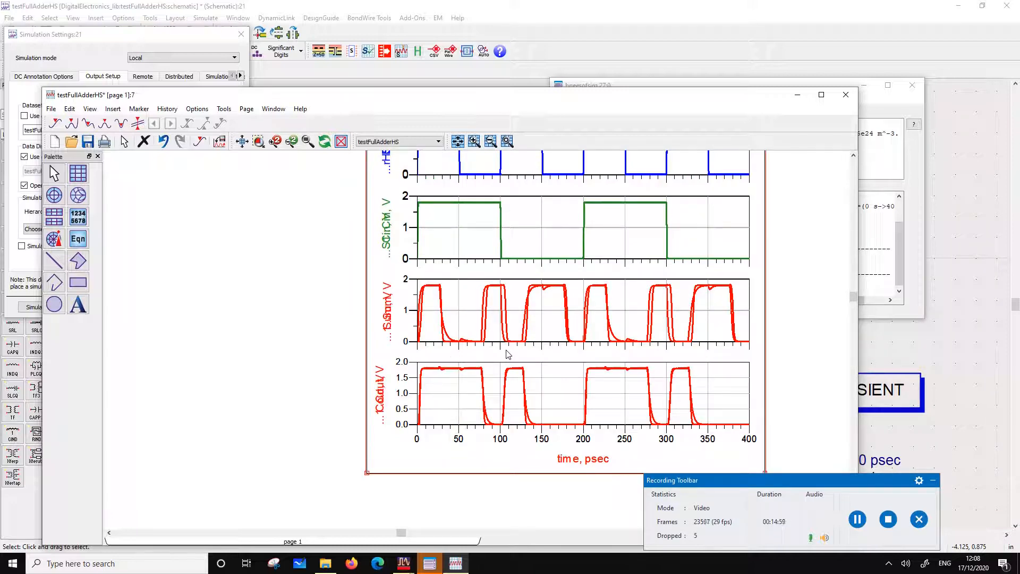
pyautogui.scroll(-1, 534, 304)
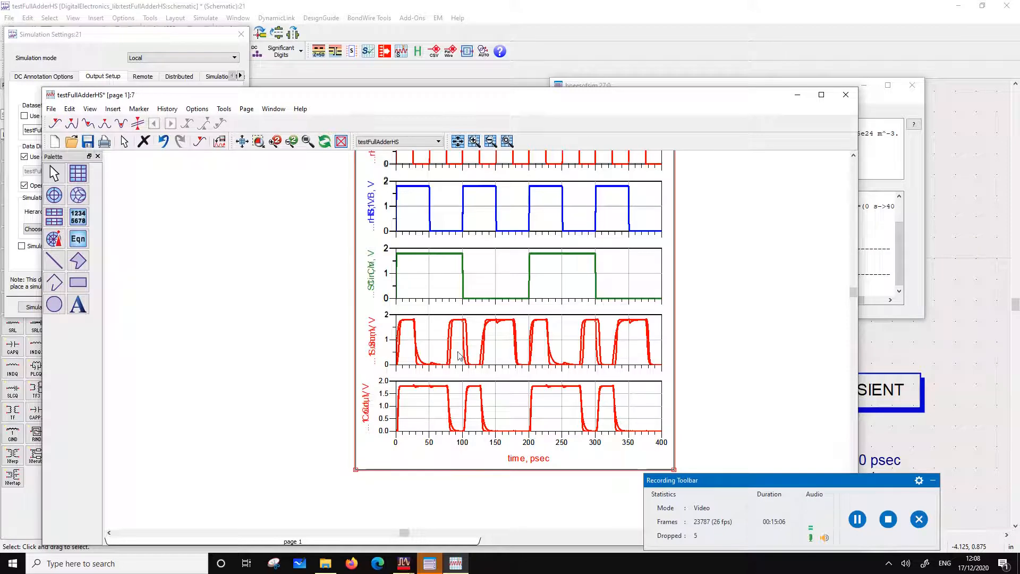
pyautogui.moveTo(508, 274)
pyautogui.mouseDown()
pyautogui.moveTo(540, 276)
pyautogui.moveTo(500, 276)
pyautogui.moveTo(508, 277)
pyautogui.mouseUp()
# Separate the overlaid plots, placing the testFullAdderHS plot to the right of the testFullAdderHS1 plot
pyautogui.moveTo(510, 282); pyautogui.dragTo(732, 290)
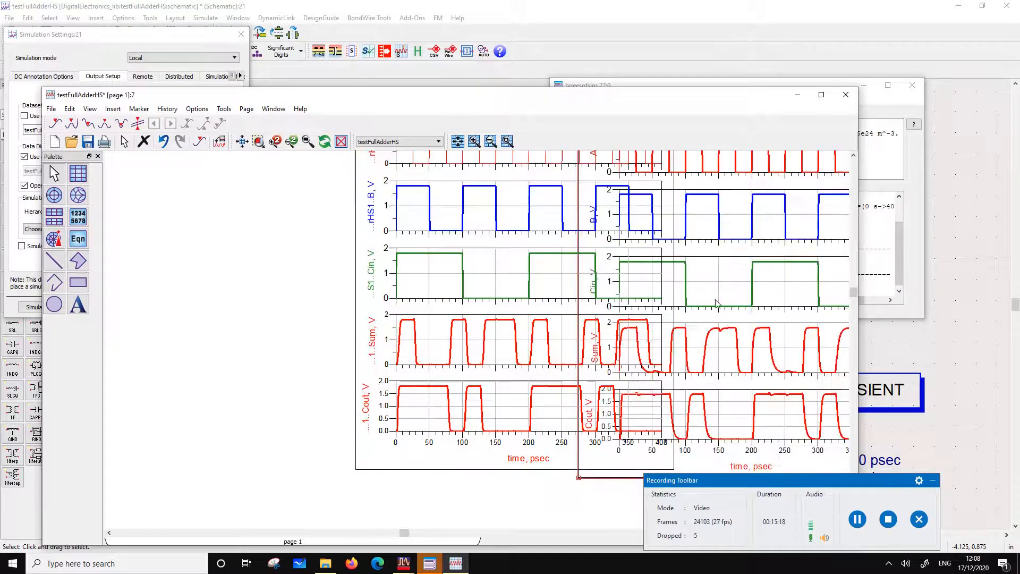
pyautogui.moveTo(477, 303); pyautogui.dragTo(317, 311)
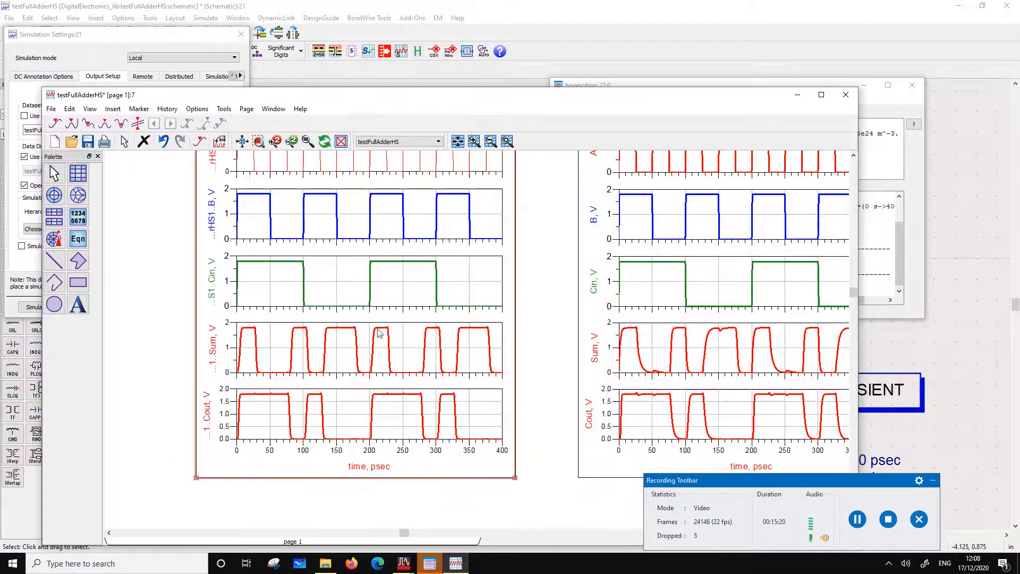
pyautogui.moveTo(643, 345); pyautogui.dragTo(611, 345)
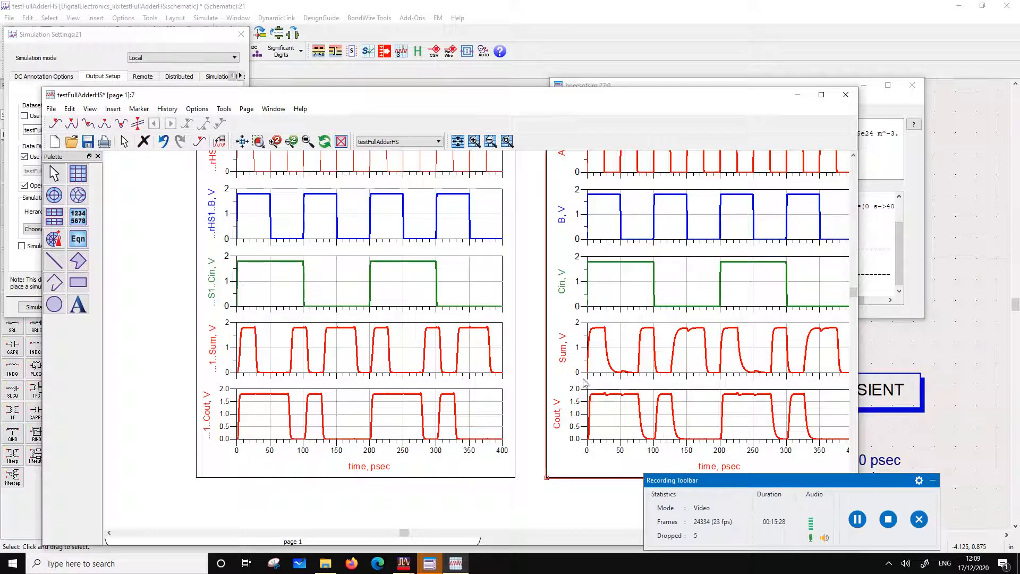
# Overlay the two plots again to compare Sum and Cout delays, shift the upper plot slightly, and undo that shift
pyautogui.moveTo(366, 374); pyautogui.dragTo(720, 376)
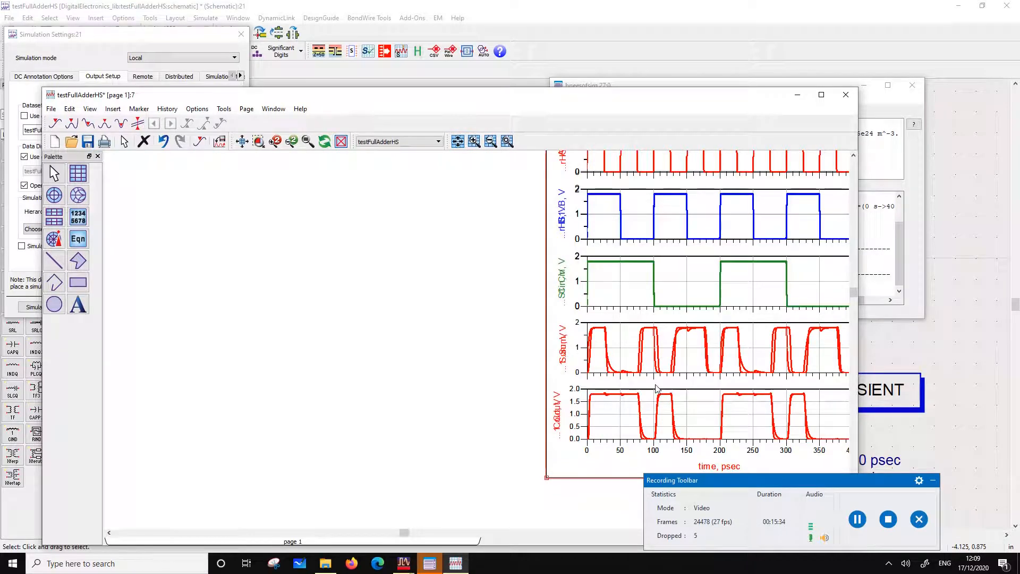
pyautogui.moveTo(654, 382)
pyautogui.mouseDown()
pyautogui.moveTo(238, 372)
pyautogui.moveTo(656, 389)
pyautogui.mouseUp()
pyautogui.moveTo(655, 385); pyautogui.dragTo(648, 386)
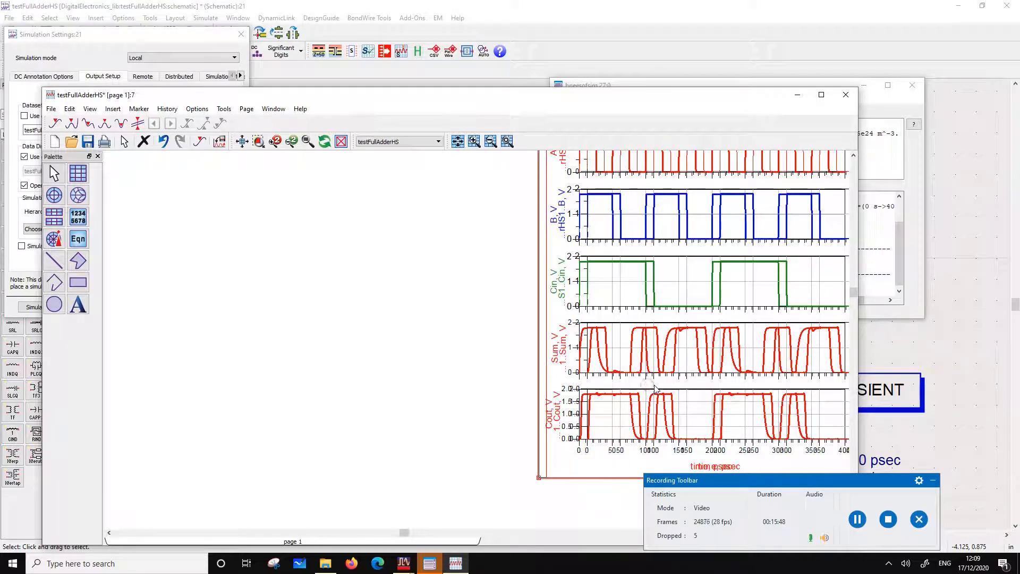
pyautogui.hotkey('ctrl', 'z')
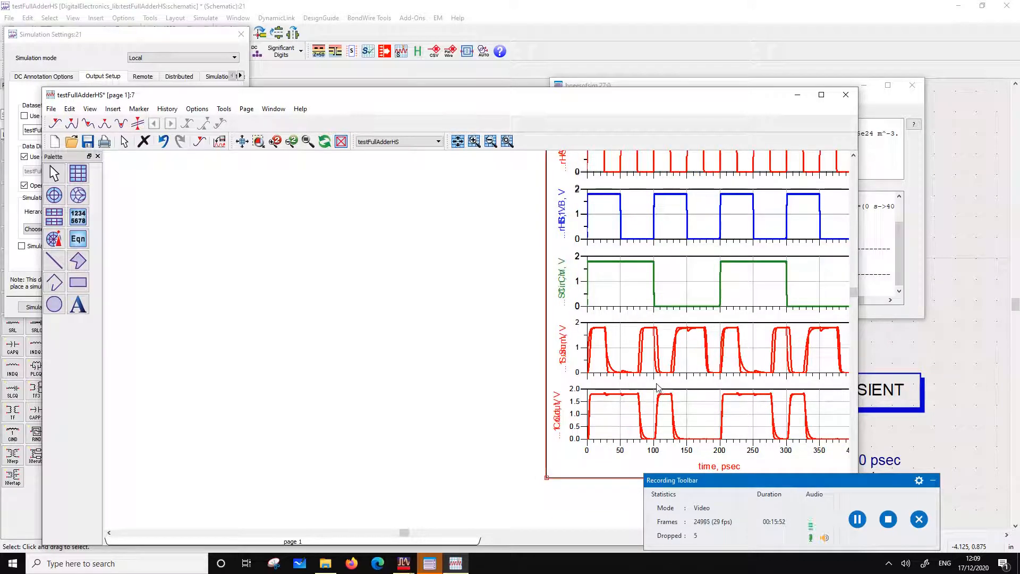
# Place the testFullAdderHS plot to the left of the testFullAdderHS1 plot, align both vertically, and save the data display
pyautogui.moveTo(658, 386); pyautogui.dragTo(314, 394)
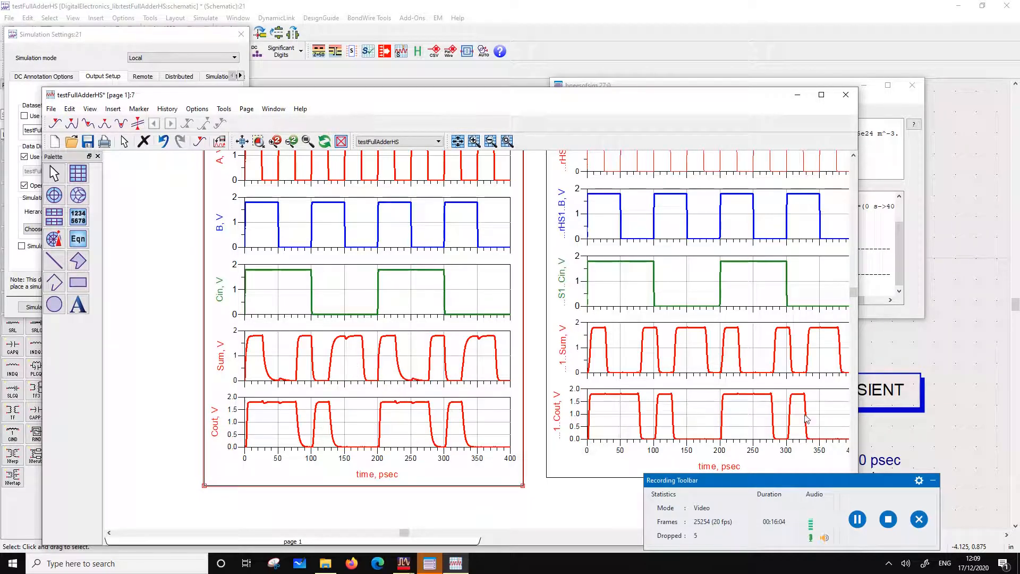
pyautogui.moveTo(568, 390); pyautogui.dragTo(569, 397)
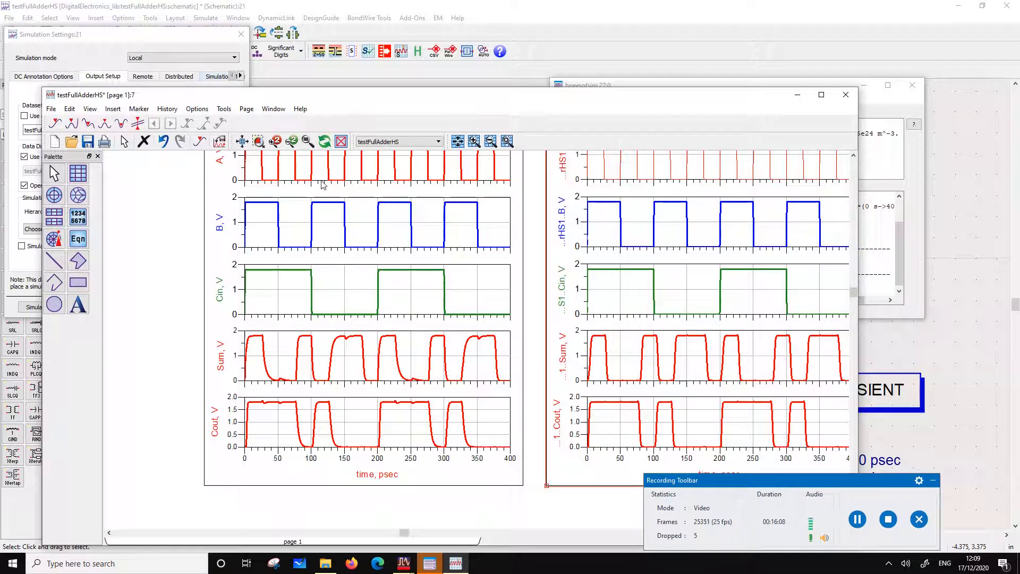
pyautogui.moveTo(312, 174)
pyautogui.click(88, 140)
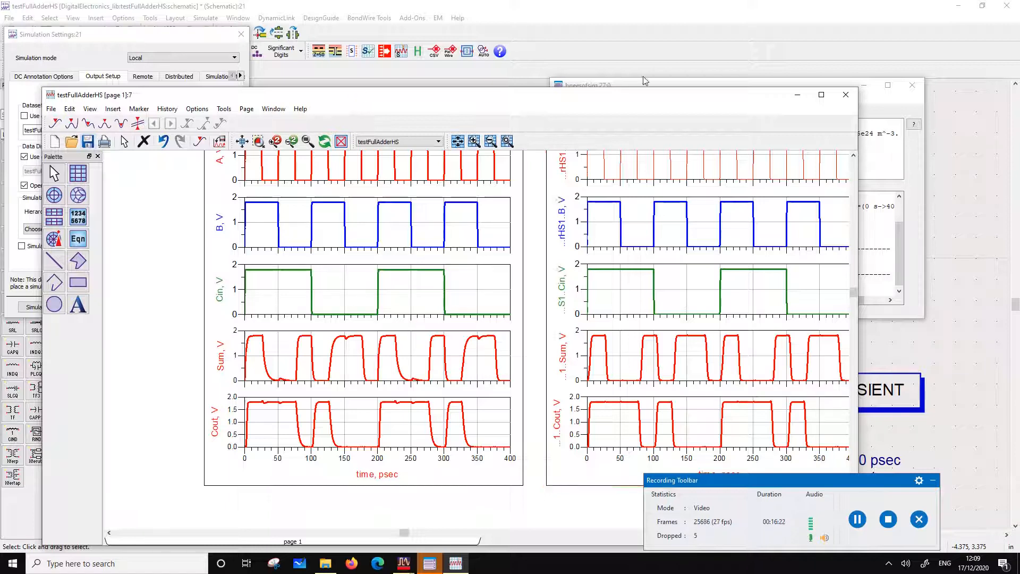
# Close the data display, the simulation settings and the testFullAdderHS schematic
pyautogui.click(846, 94)
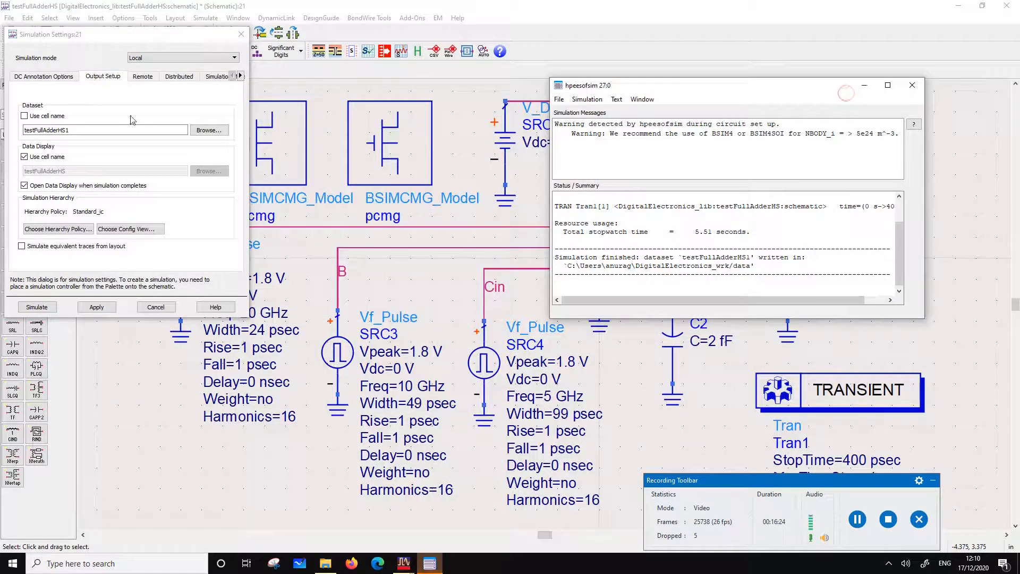
pyautogui.click(242, 34)
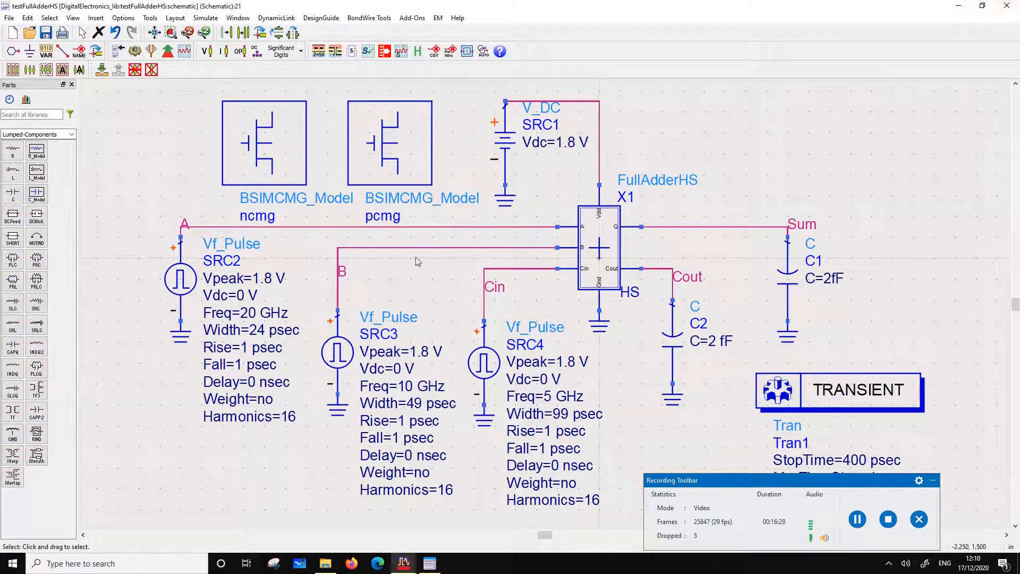
pyautogui.click(1015, 6)
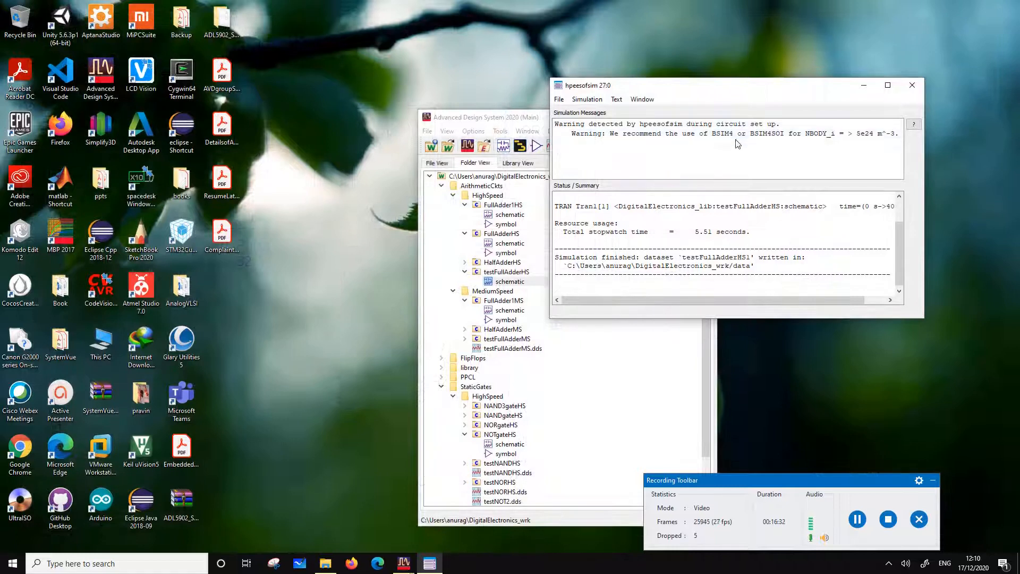
# Collapse the expanded HighSpeed and MediumSpeed folders in the workspace tree and move testFullAdderHS.dds into ArithmeticCkts' MediumSpeed folder
pyautogui.moveTo(470, 118); pyautogui.dragTo(264, 66)
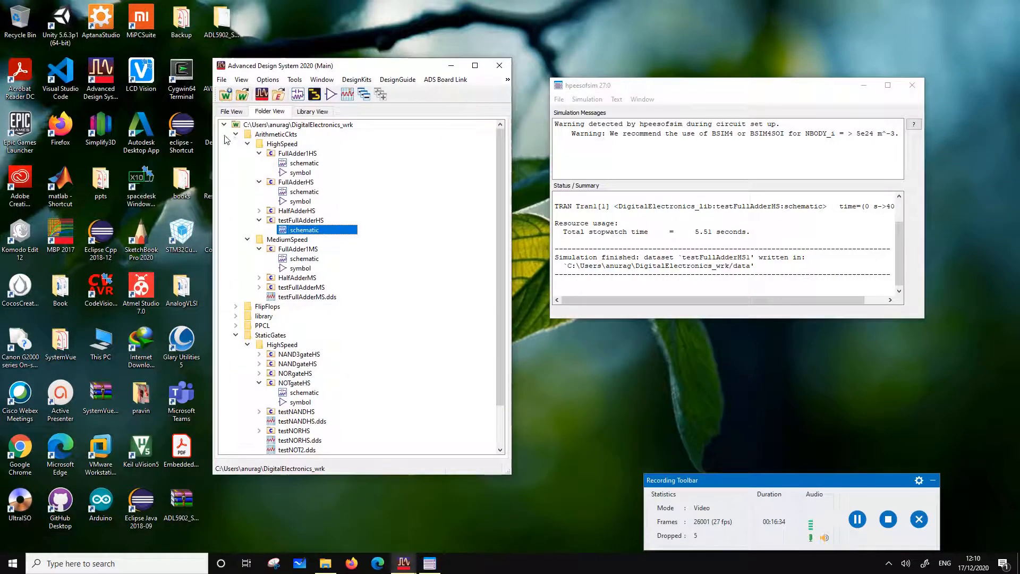
pyautogui.click(247, 144)
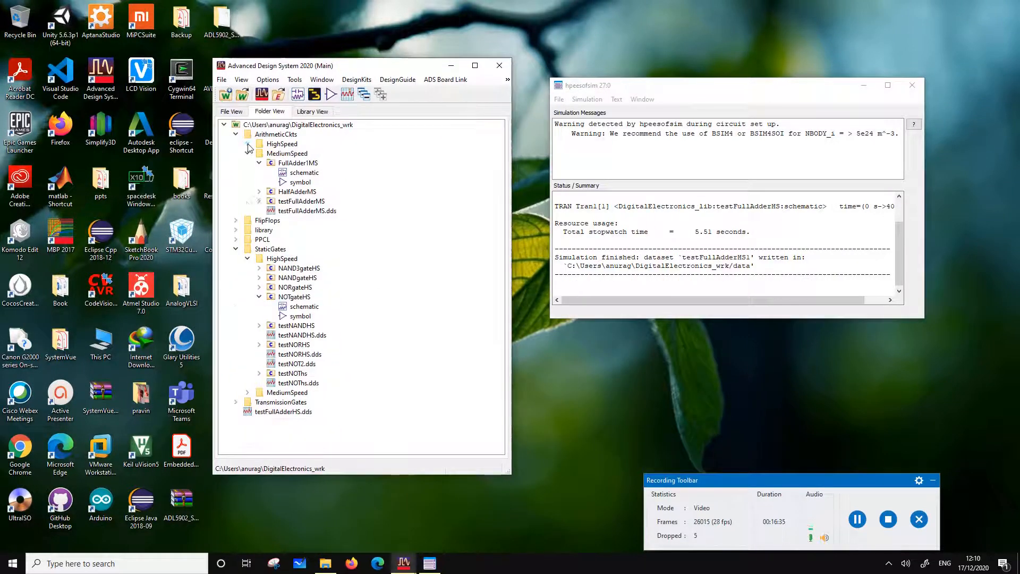
pyautogui.click(247, 259)
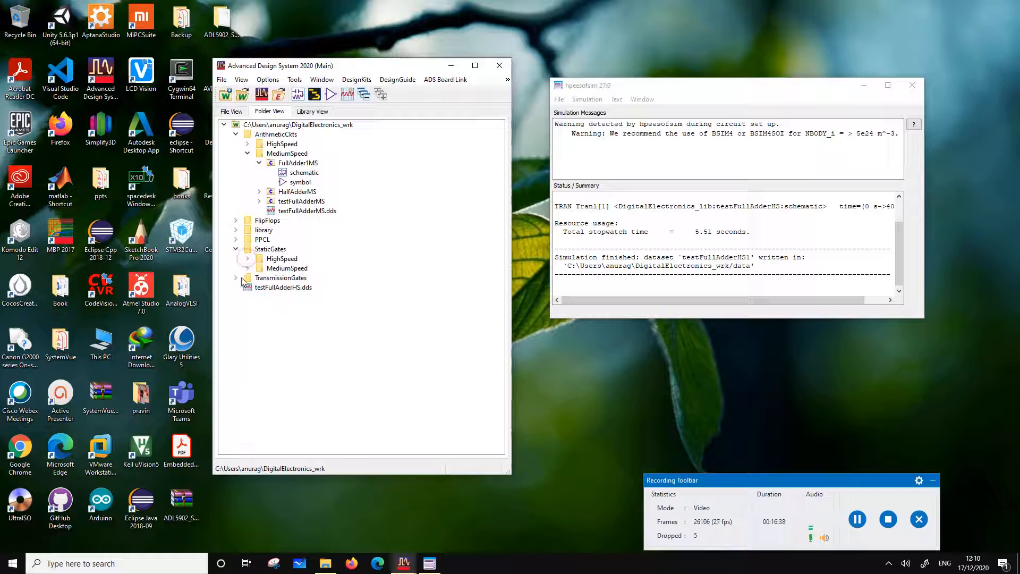
pyautogui.click(247, 154)
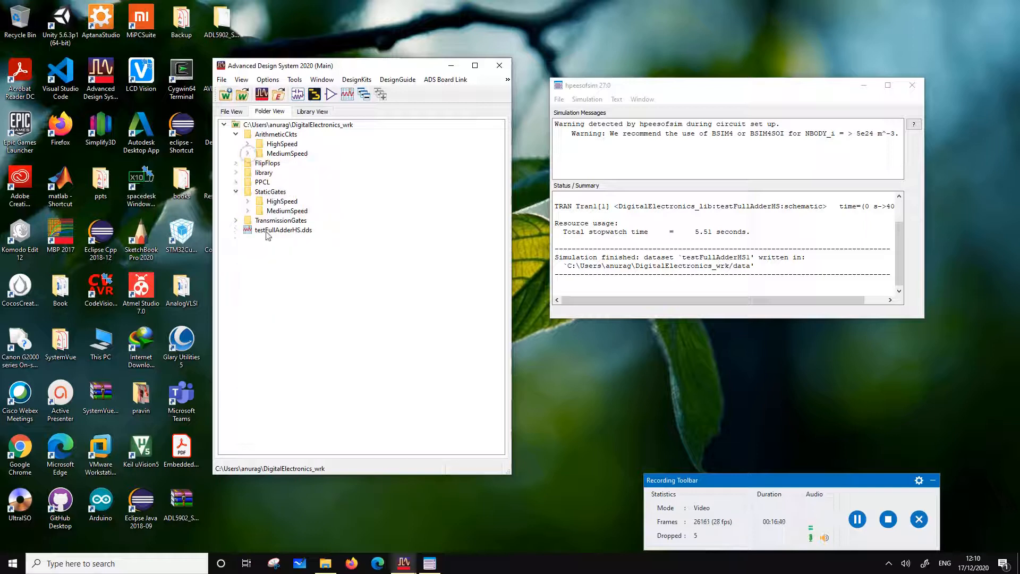
pyautogui.moveTo(266, 233); pyautogui.dragTo(292, 152)
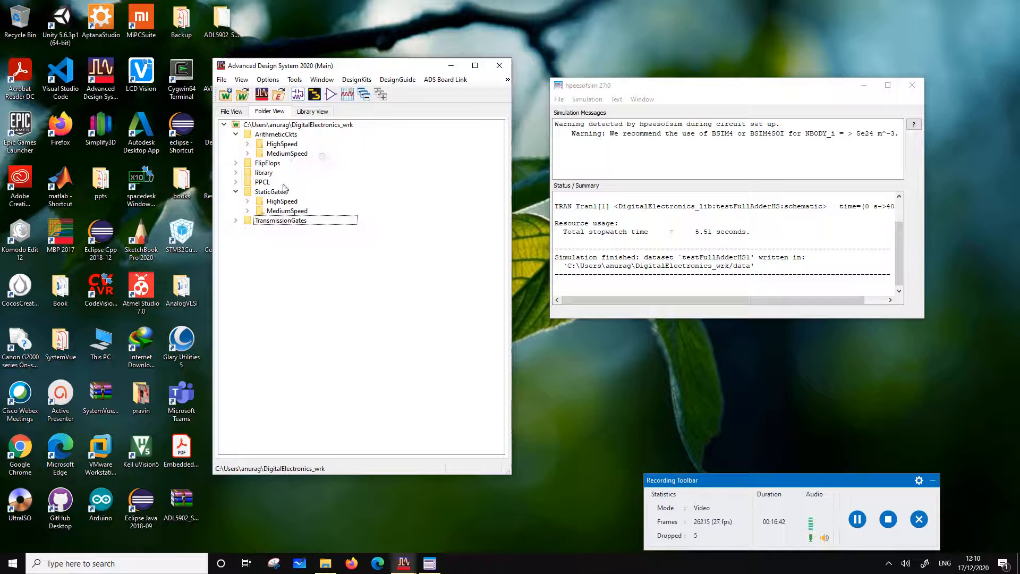
pyautogui.click(319, 155)
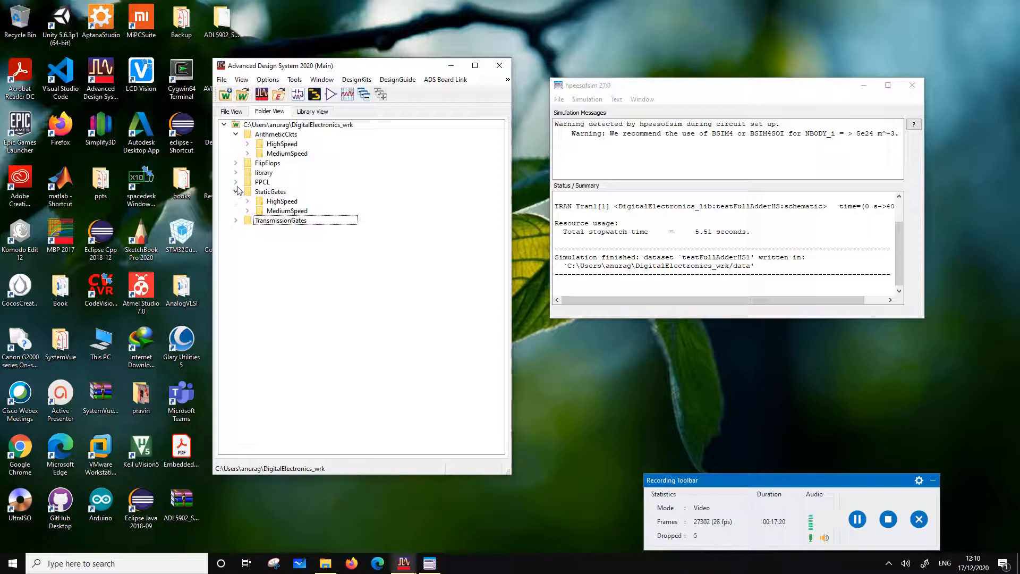
# Copy NegTrigDFFMS in FlipFlops' MediumSpeed folder as MUXGateDFFMS, excluding the NOTgateMS and TxCellMS cells from the copy
pyautogui.click(236, 163)
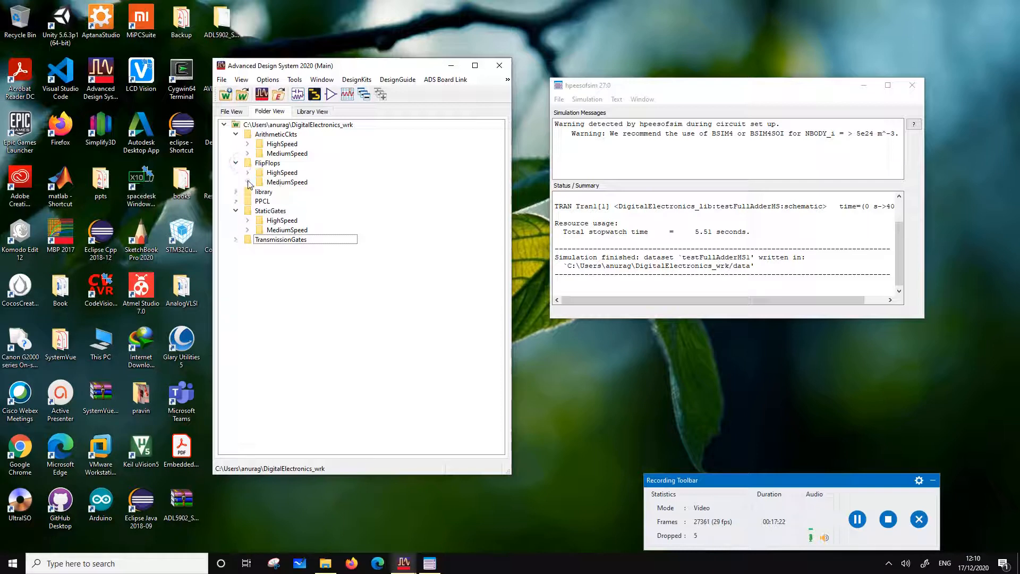
pyautogui.click(248, 183)
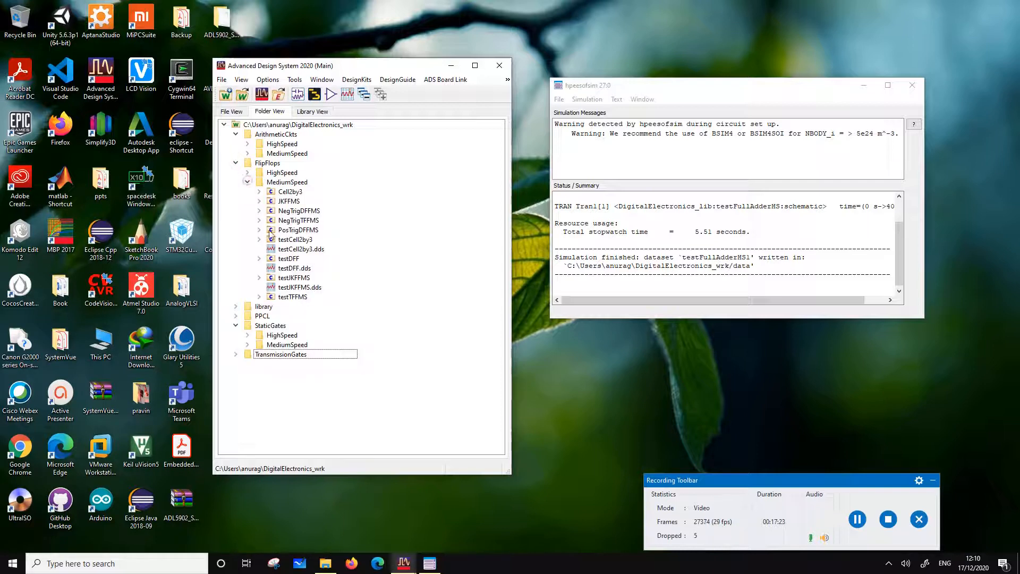
pyautogui.click(258, 211)
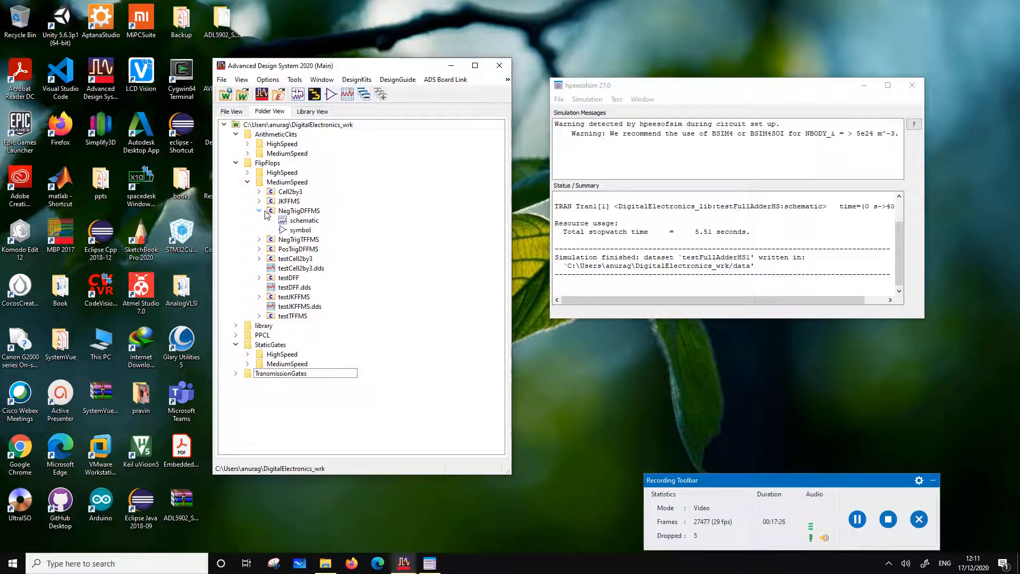
pyautogui.rightClick(306, 212)
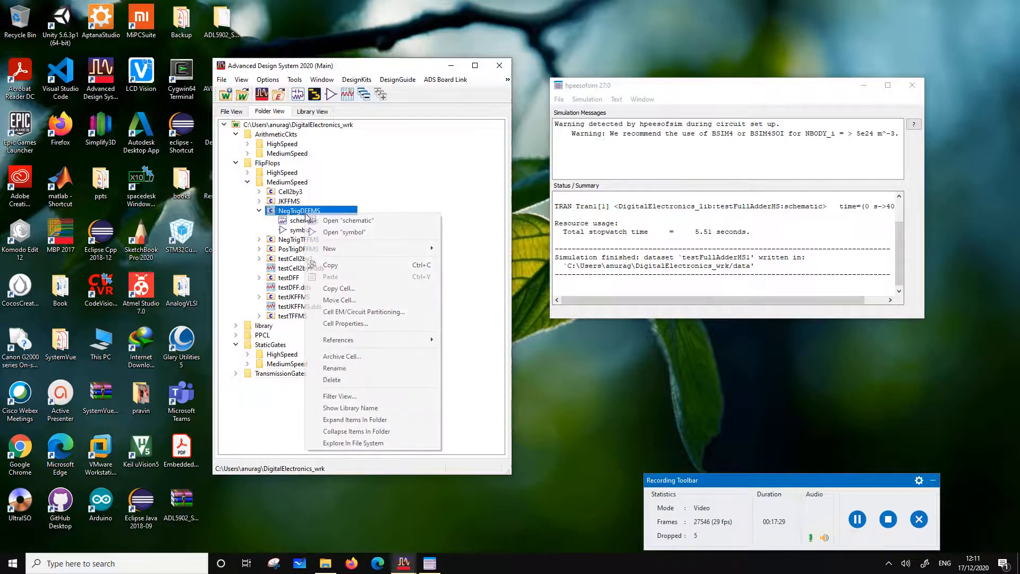
pyautogui.click(340, 288)
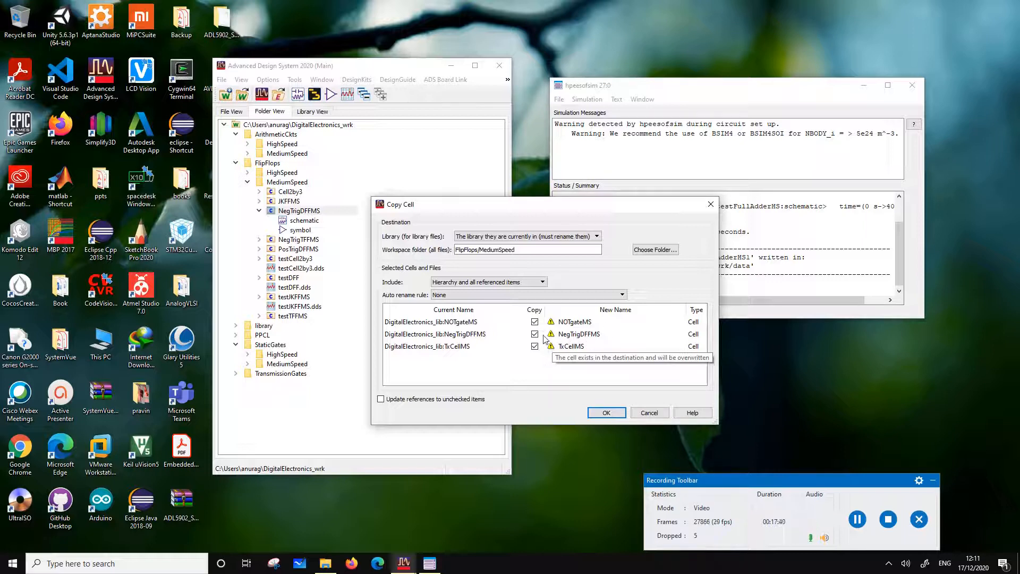
pyautogui.click(535, 322)
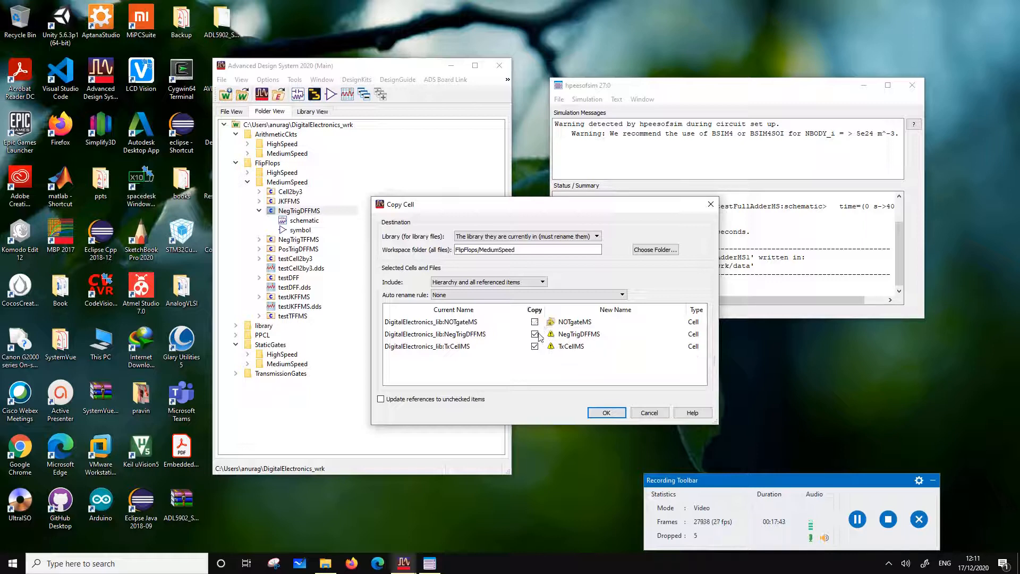
pyautogui.click(534, 347)
pyautogui.doubleClick(581, 337)
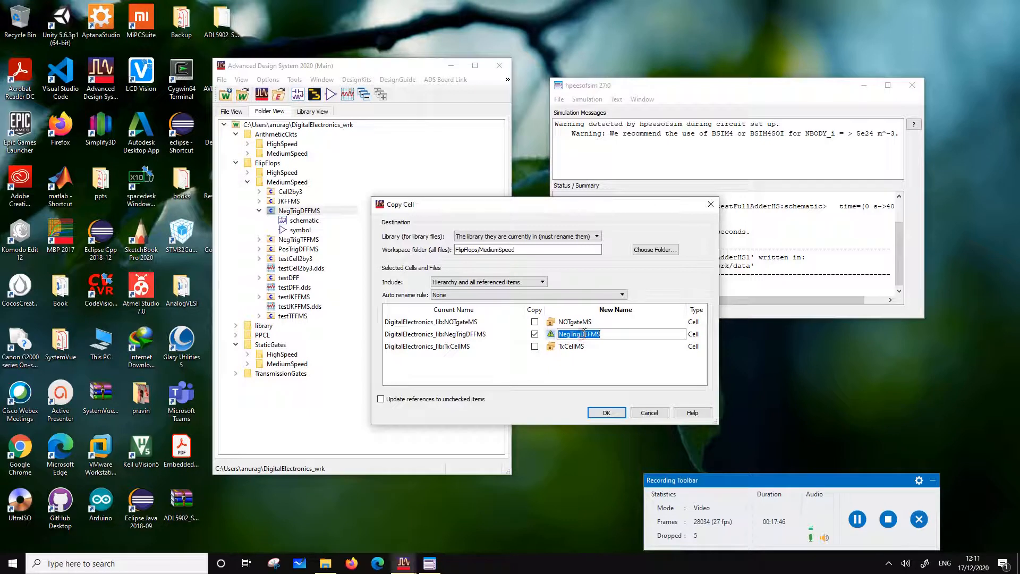
pyautogui.click(582, 336)
pyautogui.moveTo(581, 337); pyautogui.dragTo(562, 336)
pyautogui.write('MUXGat')
pyautogui.click(607, 413)
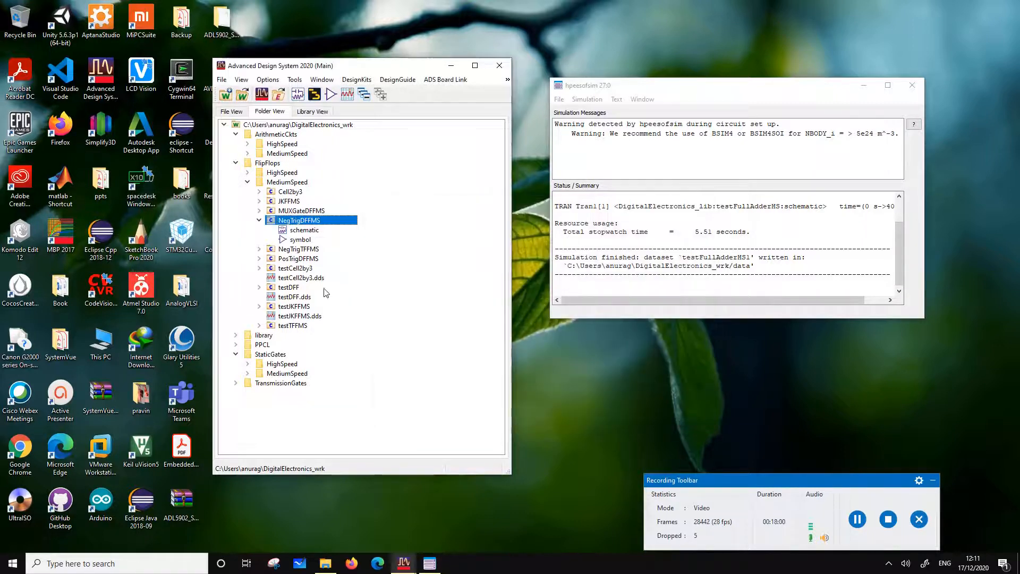
# Open the MUXGateDFFMS schematic and move the D, Vdd and Gnd pins left, away from transmission gate X1
pyautogui.click(260, 211)
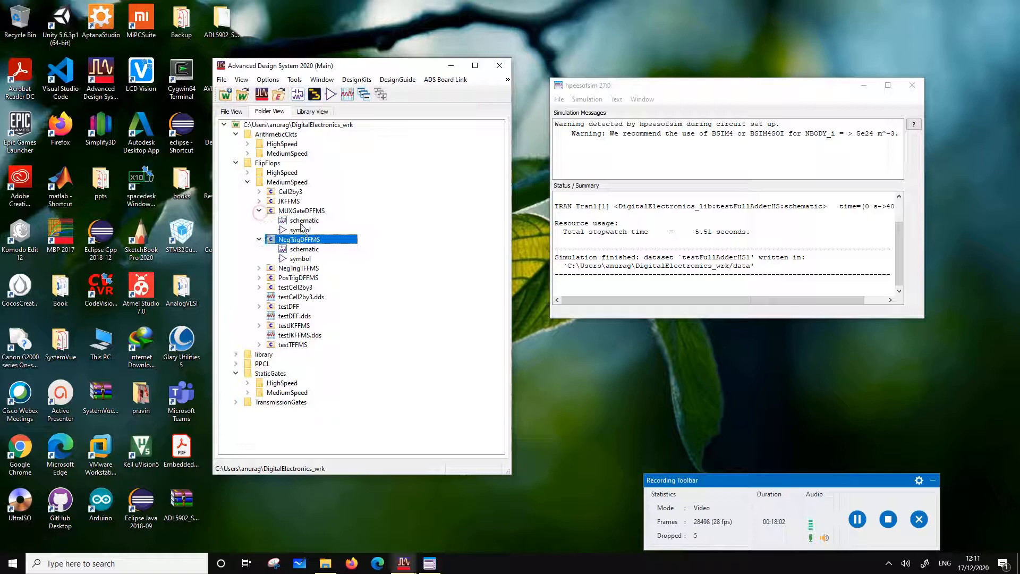
pyautogui.doubleClick(301, 222)
pyautogui.scroll(-3, 433, 306)
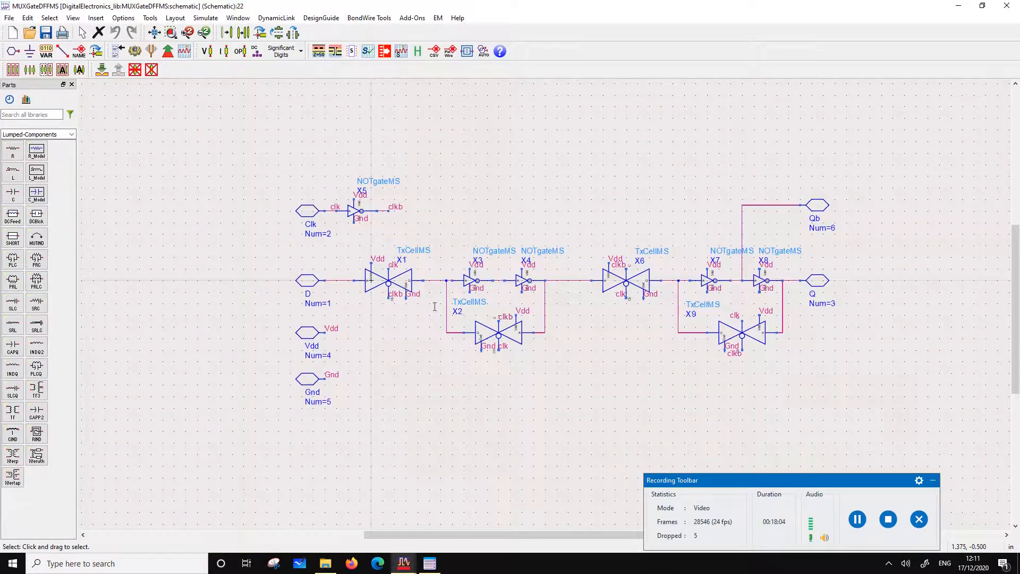
pyautogui.scroll(2, 355, 299)
pyautogui.moveTo(507, 253); pyautogui.dragTo(604, 444)
pyautogui.moveTo(539, 417); pyautogui.dragTo(430, 415)
pyautogui.click(556, 318)
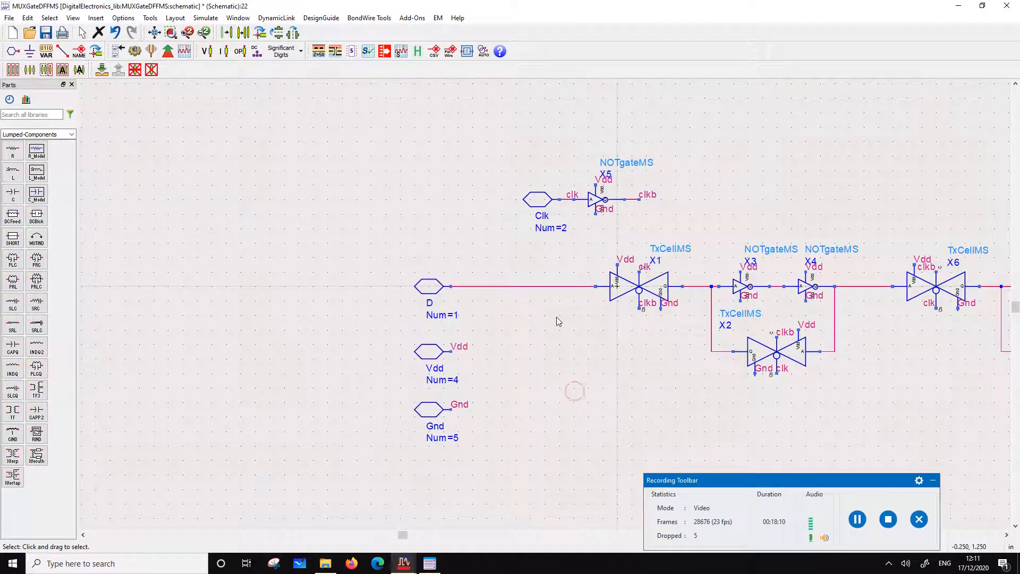
# Delete the wire between pin D and X1, and place MUX21MS from TransmissionGates' MediumSpeed folder with its output on X1's input
pyautogui.click(555, 288)
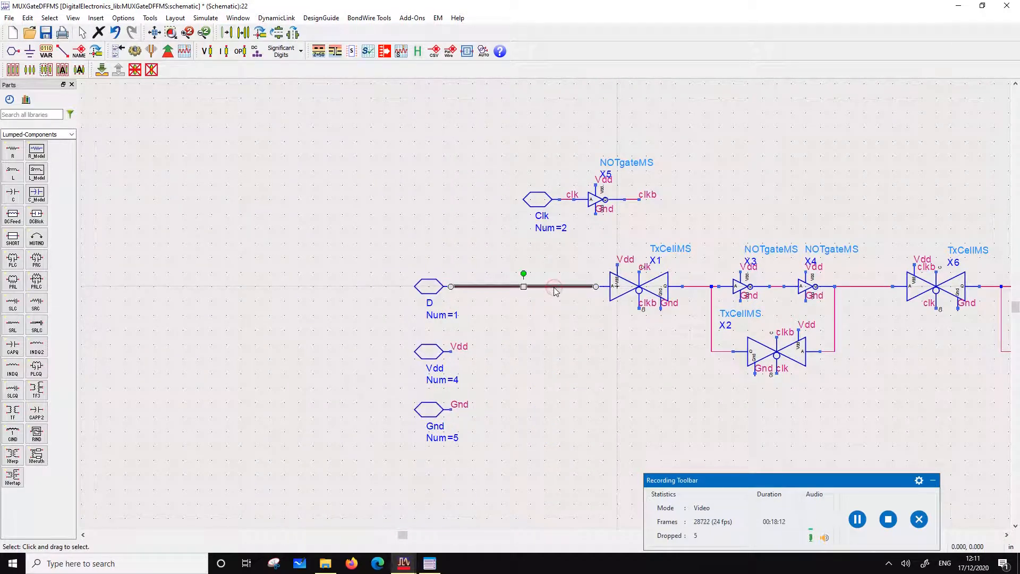
pyautogui.press('Delete')
pyautogui.moveTo(404, 564)
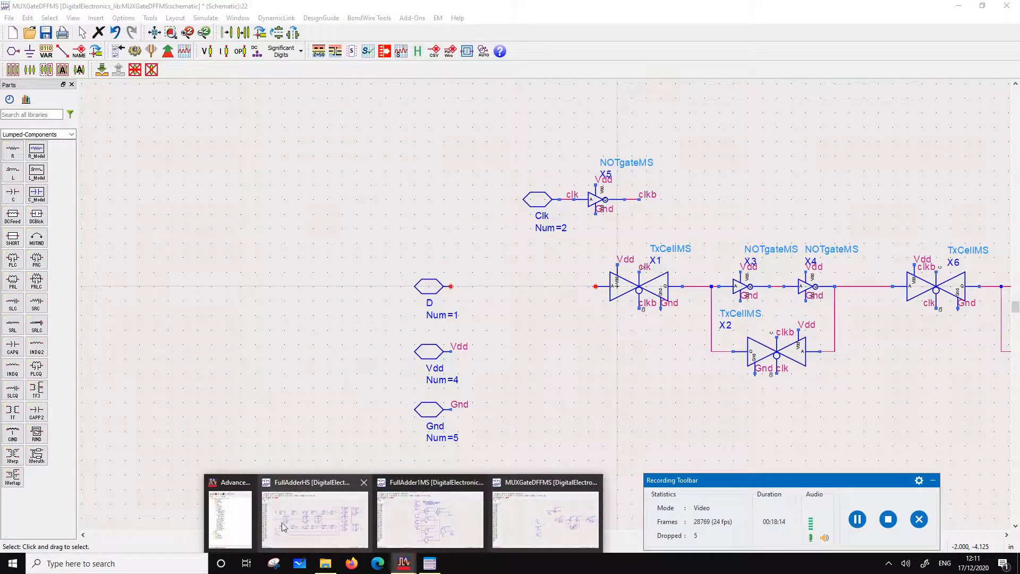
pyautogui.click(230, 518)
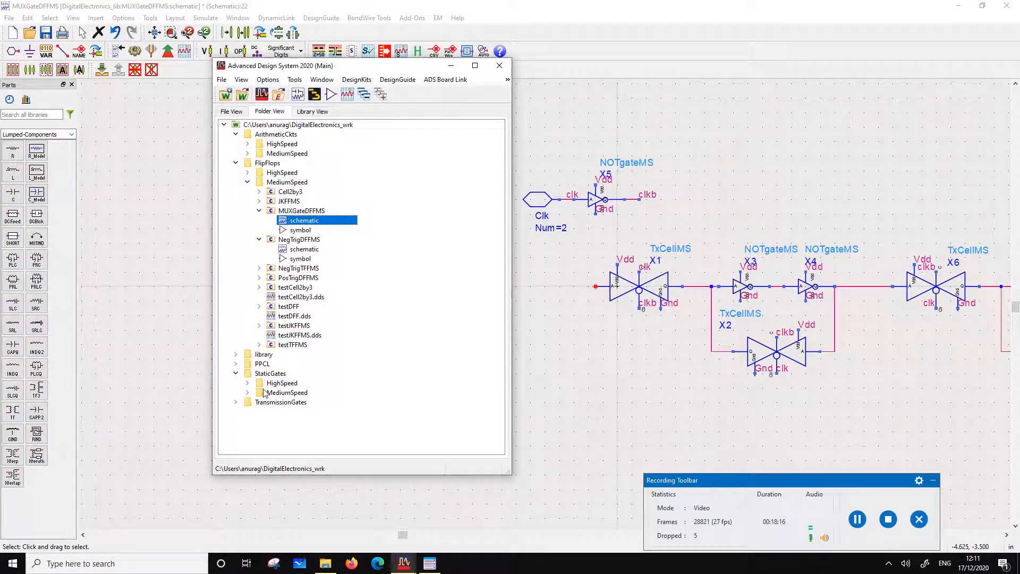
pyautogui.click(236, 403)
pyautogui.click(247, 421)
pyautogui.scroll(-2, 294, 443)
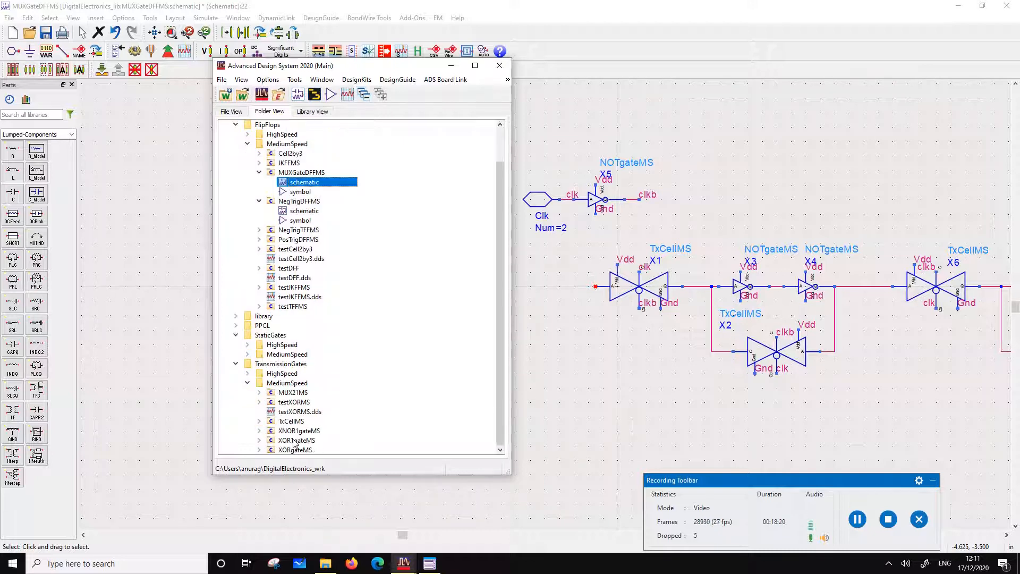
pyautogui.moveTo(278, 395); pyautogui.dragTo(582, 342)
pyautogui.click(514, 13)
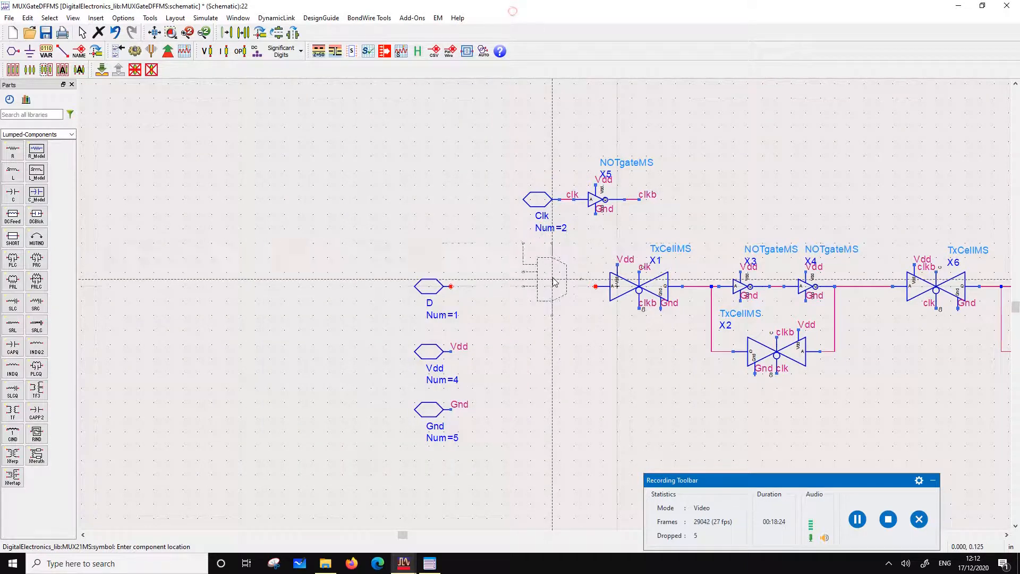
pyautogui.click(567, 290)
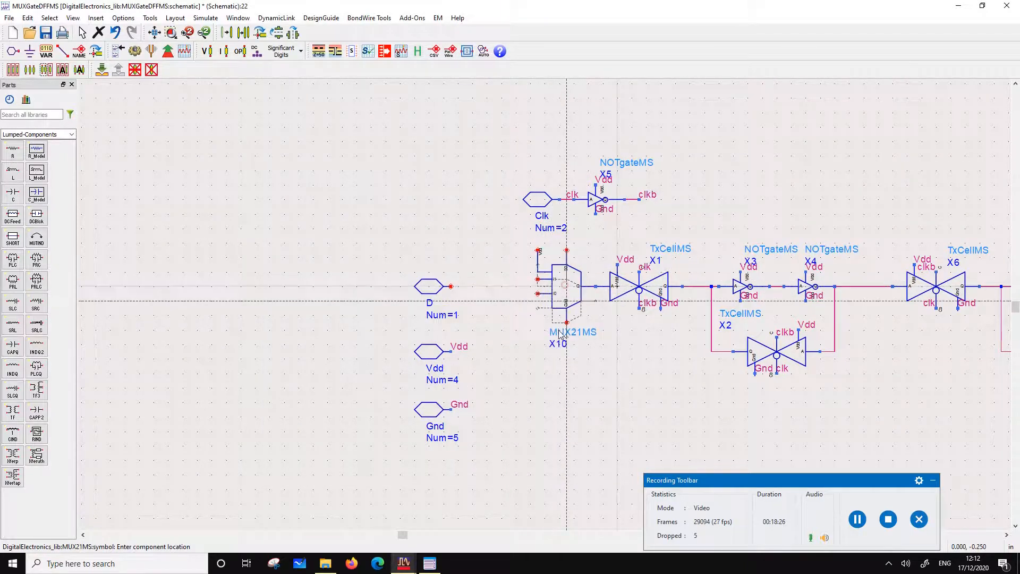
pyautogui.press('Escape')
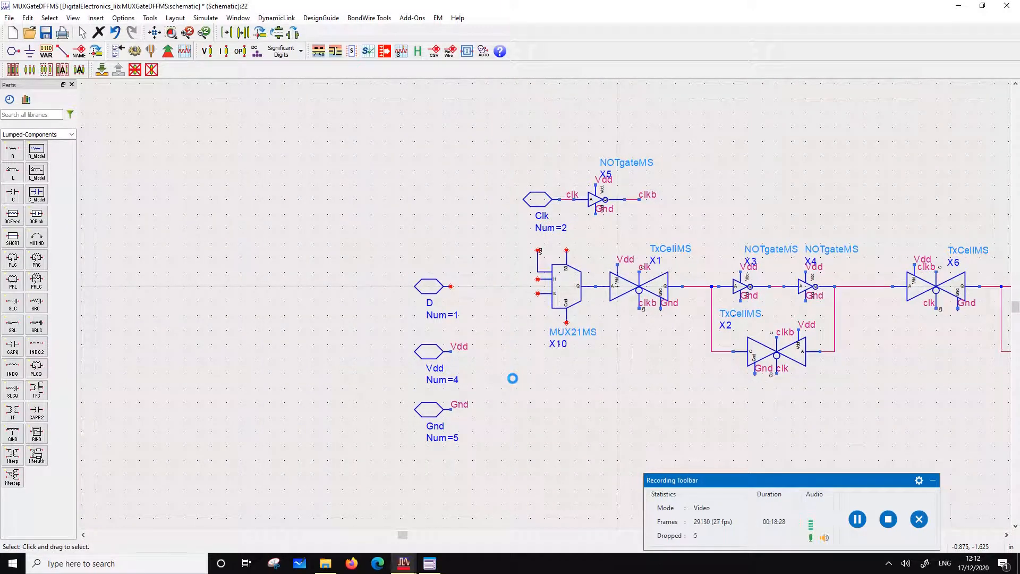
# Move the MUX21MS component's annotation from below the multiplexer to just above it
pyautogui.click(562, 292)
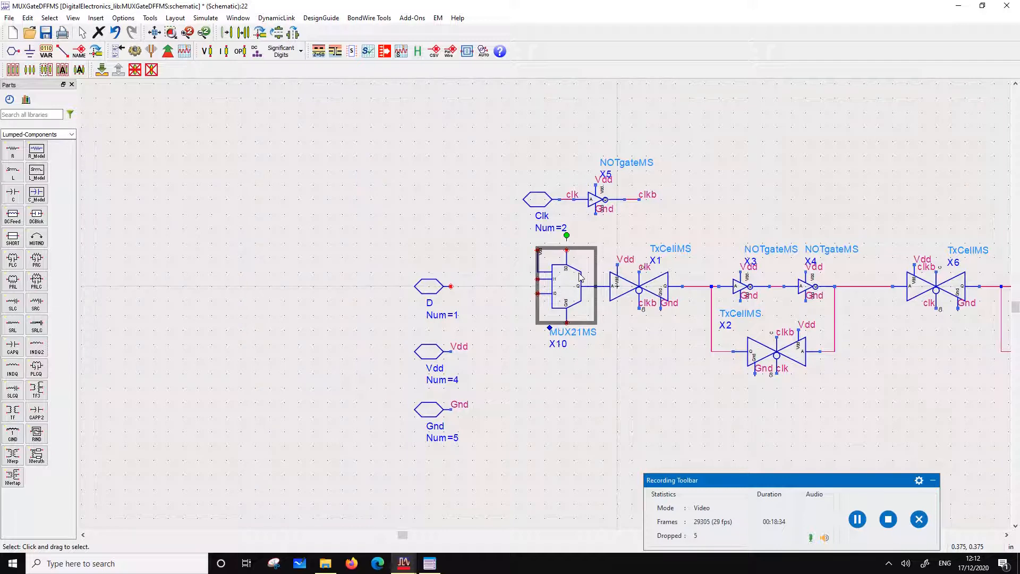
pyautogui.click(632, 230)
pyautogui.scroll(-2, 557, 308)
pyautogui.click(547, 286)
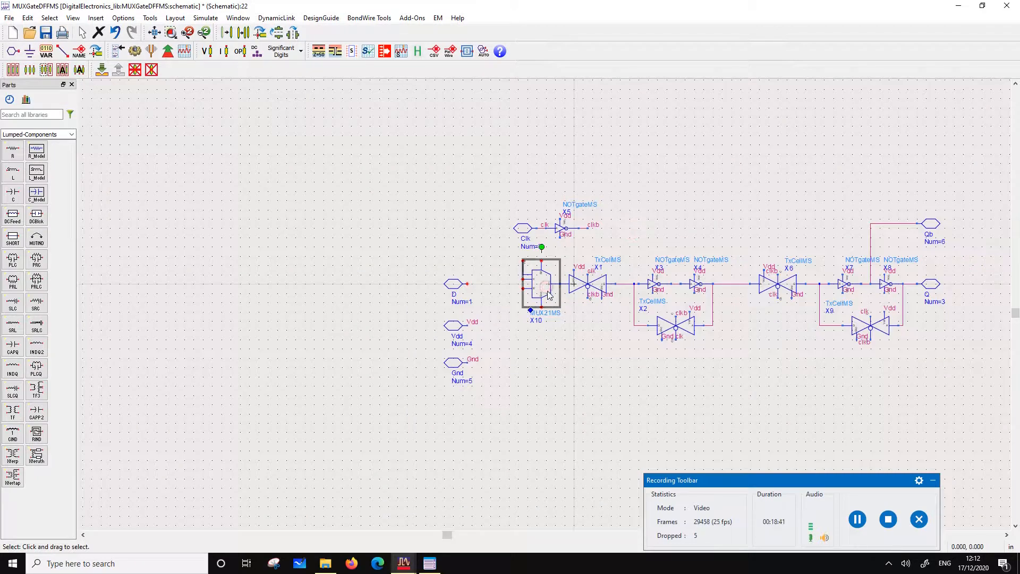
pyautogui.press('F5')
pyautogui.click(565, 260)
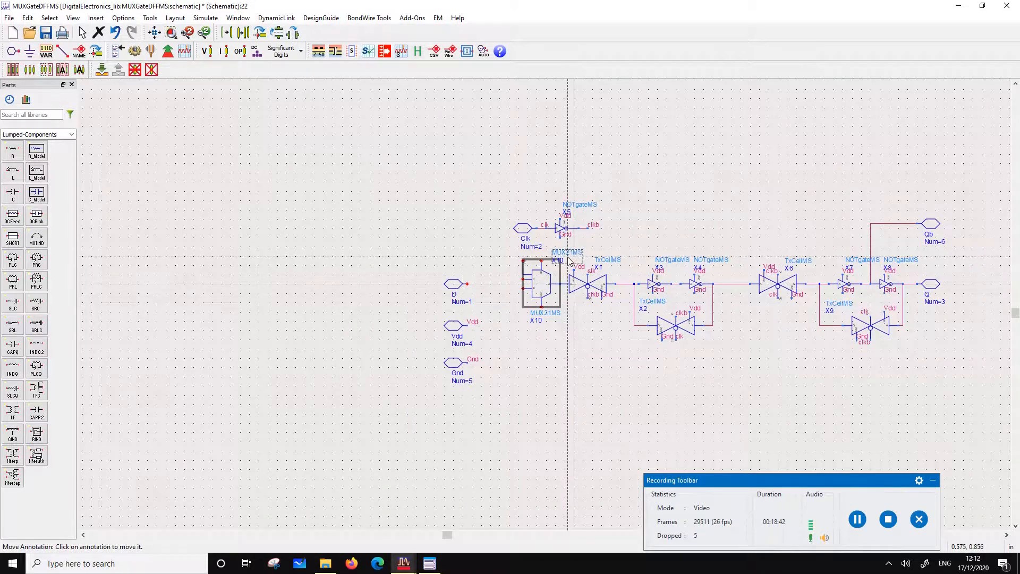
pyautogui.press('Escape')
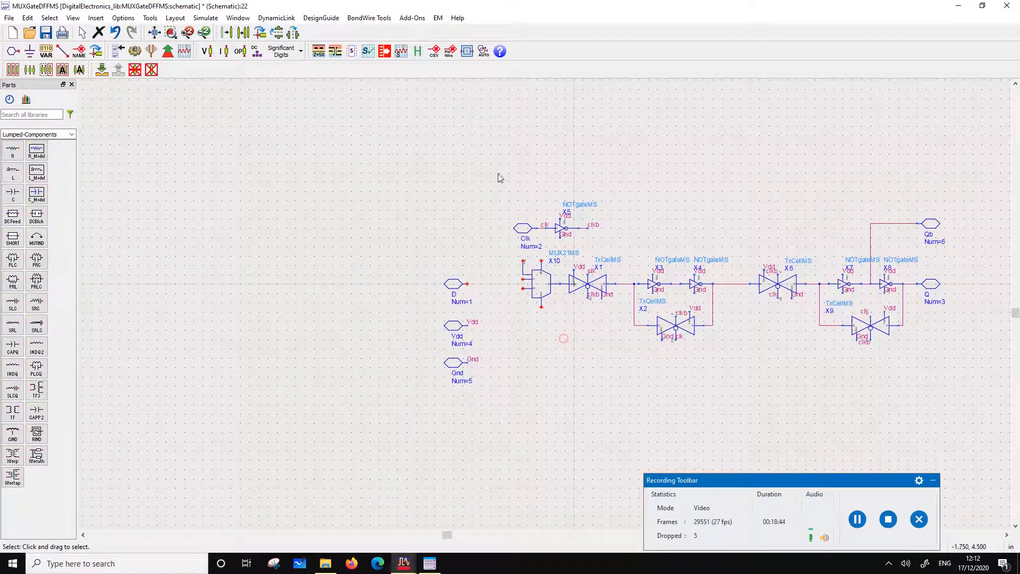
# Add the wire label Vdd to the MUX21MS upper S0 pin and Gnd to its lower pin
pyautogui.click(79, 51)
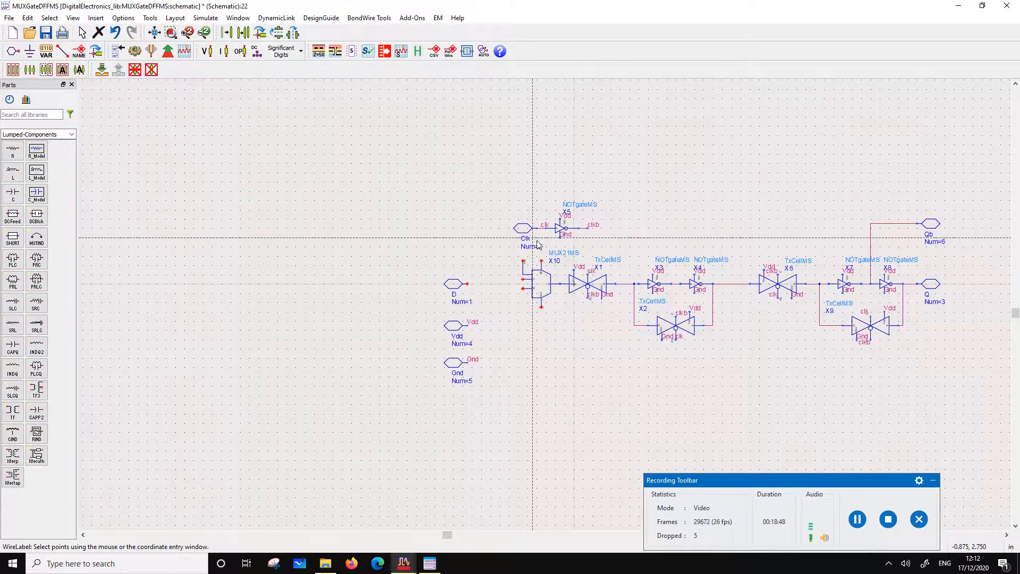
pyautogui.click(542, 260)
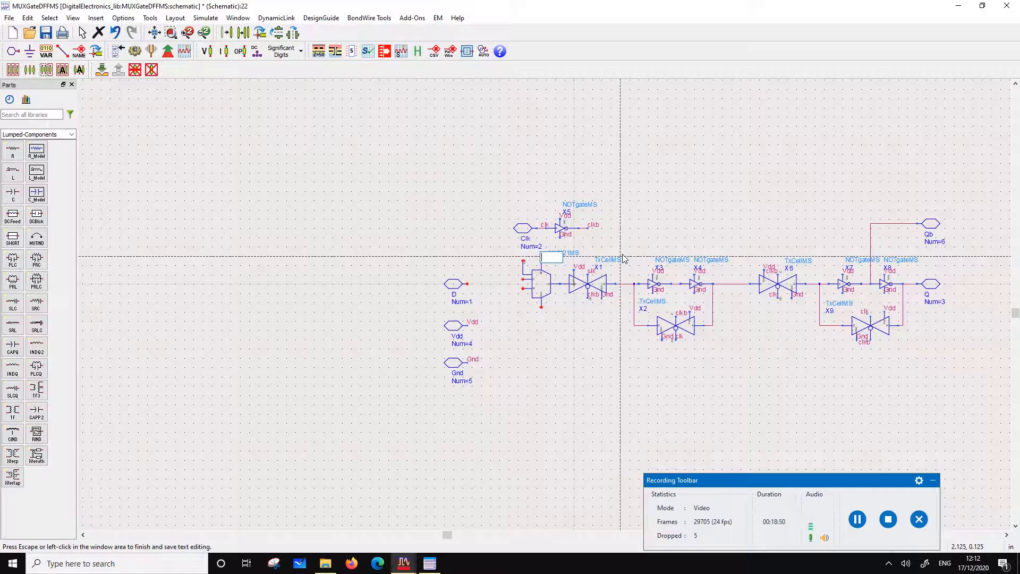
pyautogui.write('Vdd')
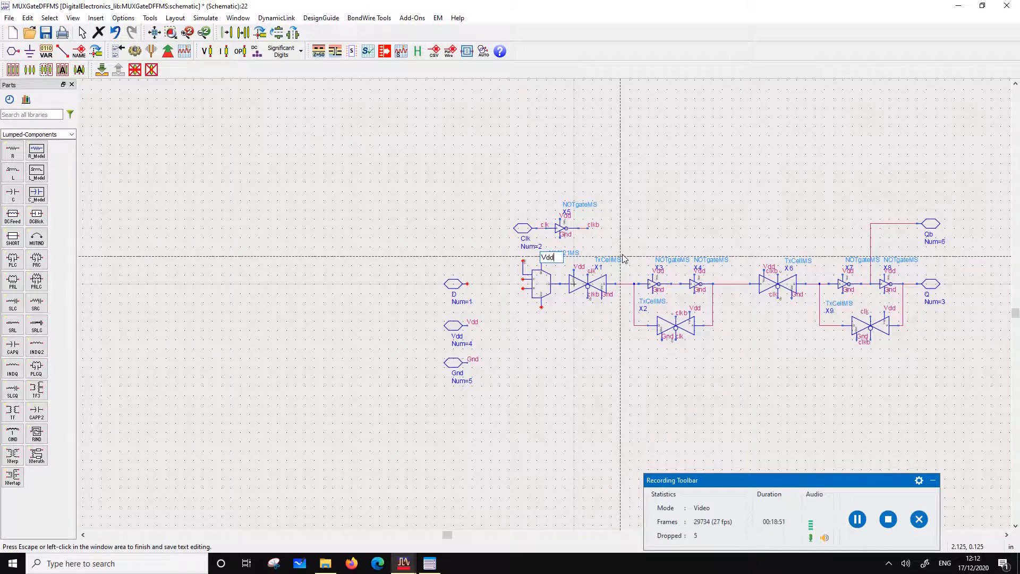
pyautogui.click(542, 308)
pyautogui.write('Gnd')
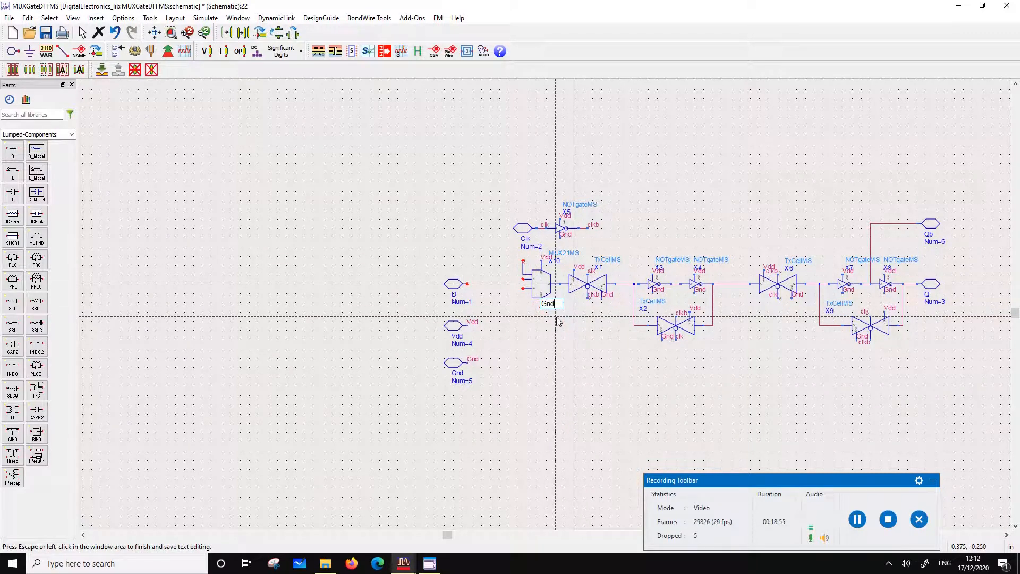
pyautogui.click(573, 350)
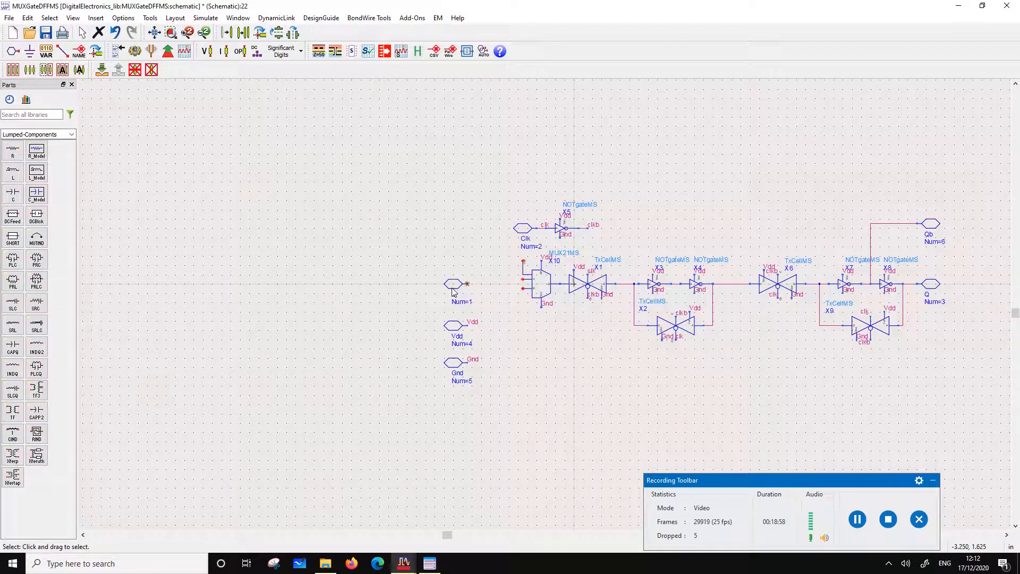
# Align the D pin with the multiplexer's I0 input and connect the two with a straight wire
pyautogui.moveTo(452, 291); pyautogui.dragTo(464, 292)
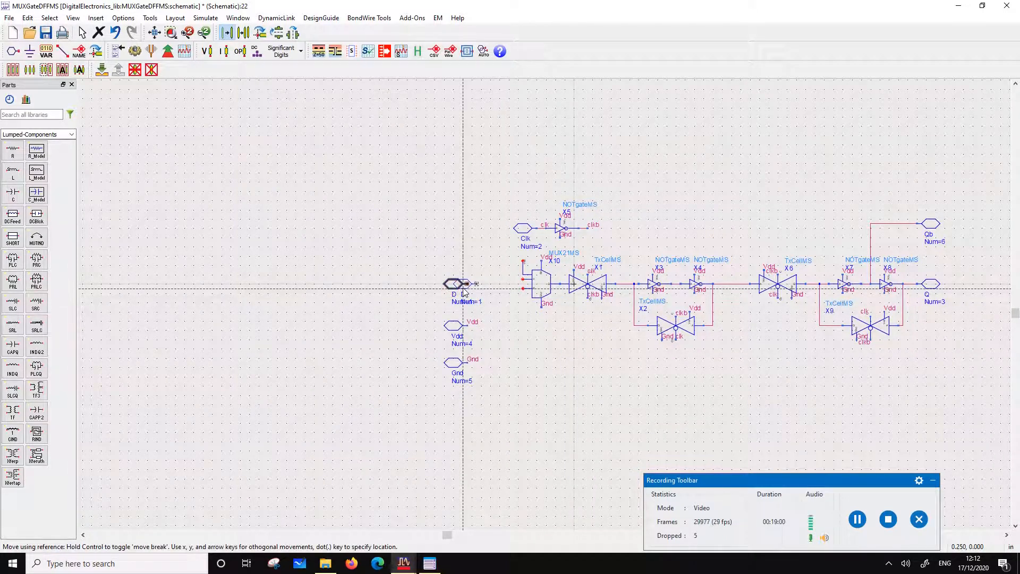
pyautogui.click(464, 290)
pyautogui.scroll(3, 463, 292)
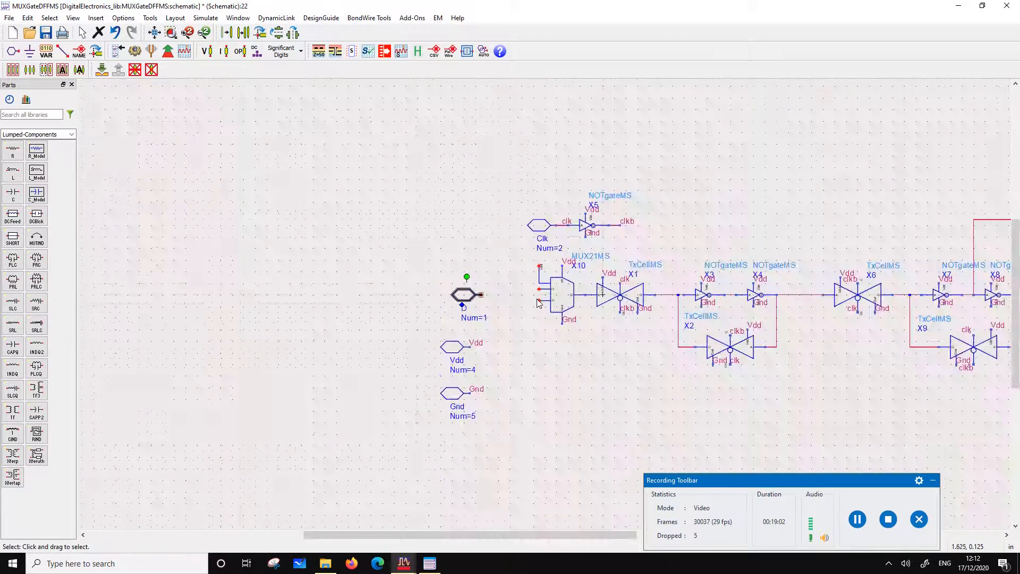
pyautogui.moveTo(416, 295); pyautogui.dragTo(396, 310)
pyautogui.click(501, 399)
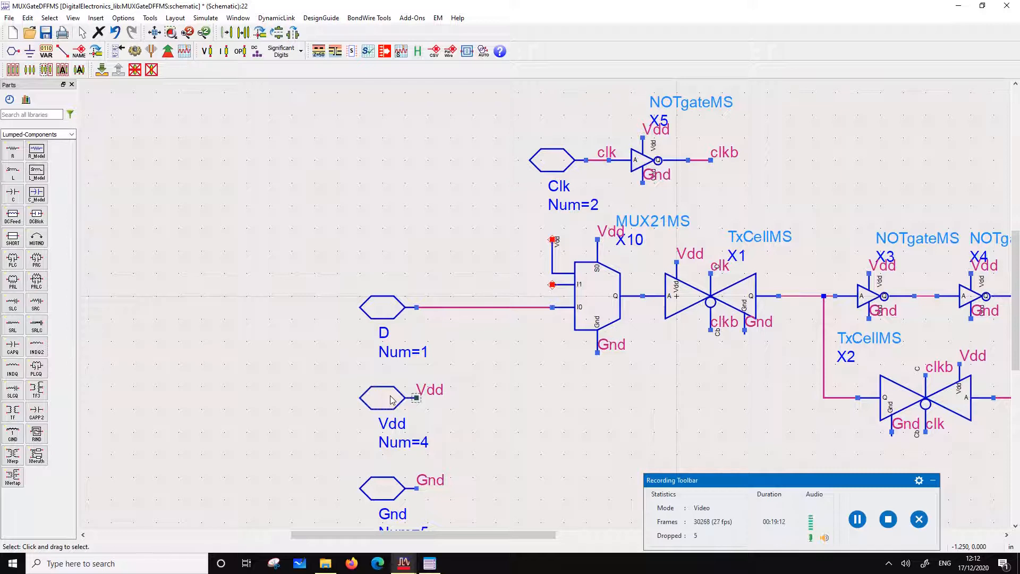
pyautogui.click(389, 314)
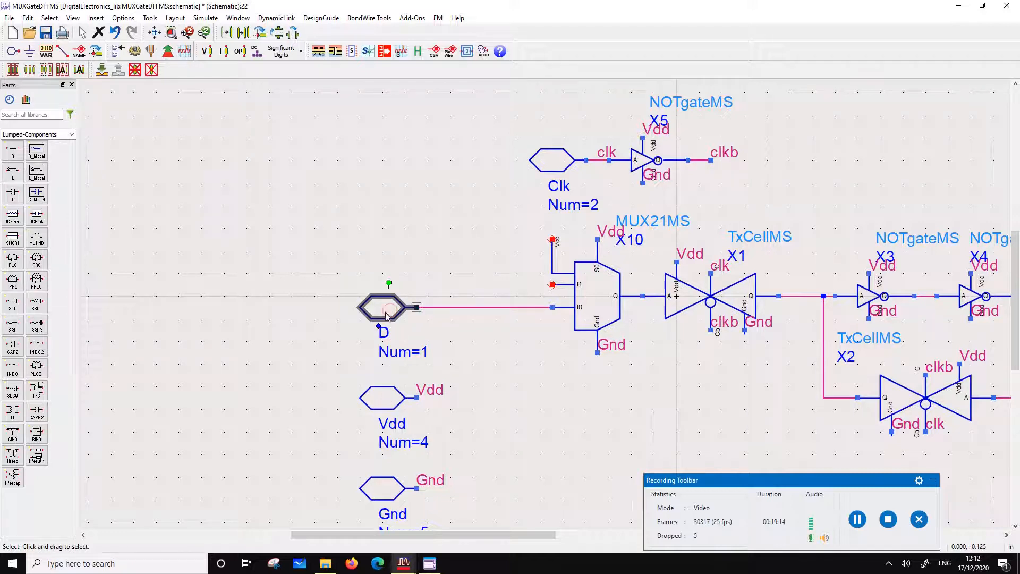
pyautogui.click(216, 199)
# Place two pins above the D pin: P7 with number 7, and load with number 8 above it
pyautogui.click(12, 51)
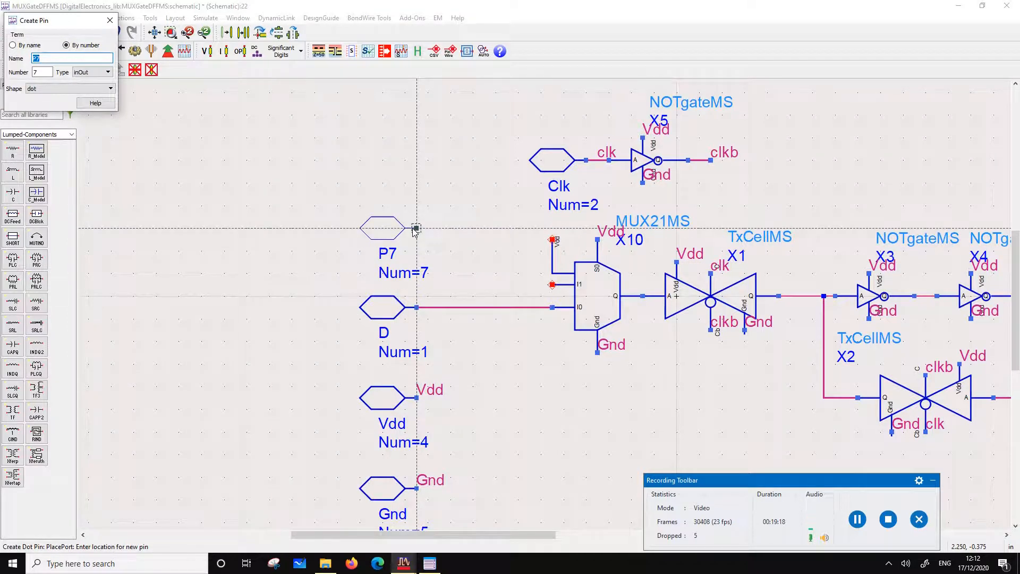
pyautogui.click(417, 228)
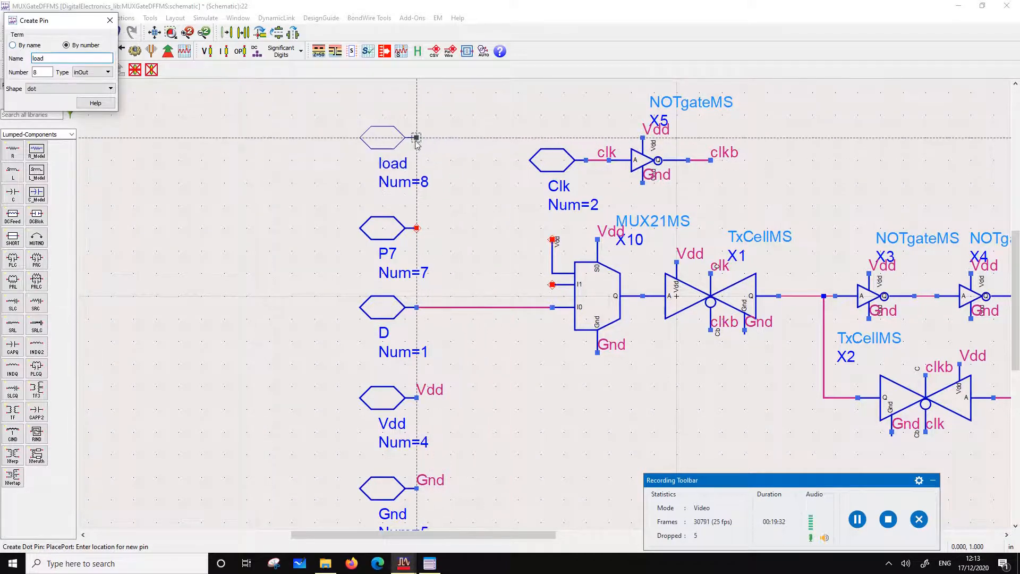
pyautogui.click(415, 144)
pyautogui.press('Escape')
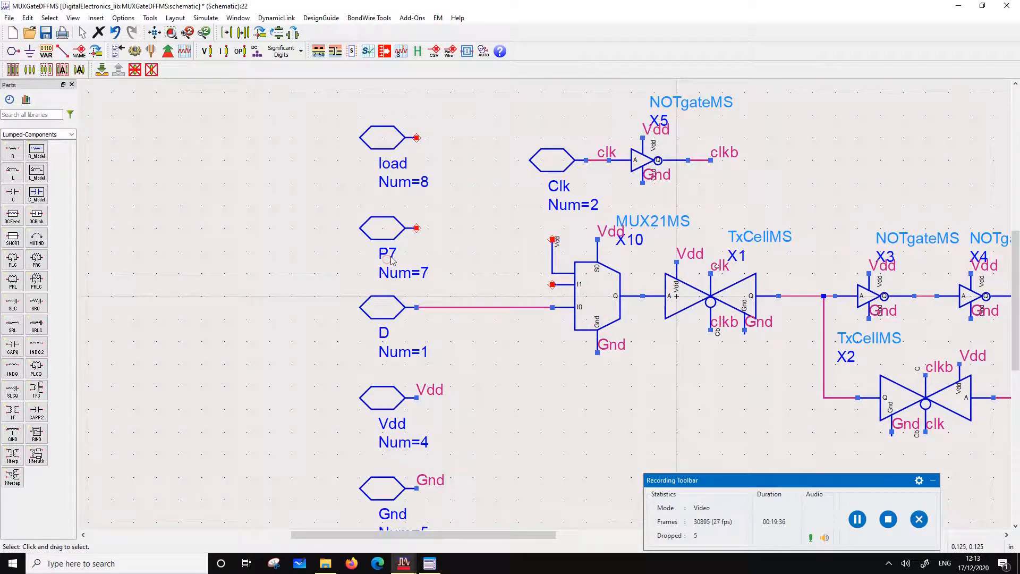
# Rename pin P7, number 7, to Dload
pyautogui.doubleClick(394, 237)
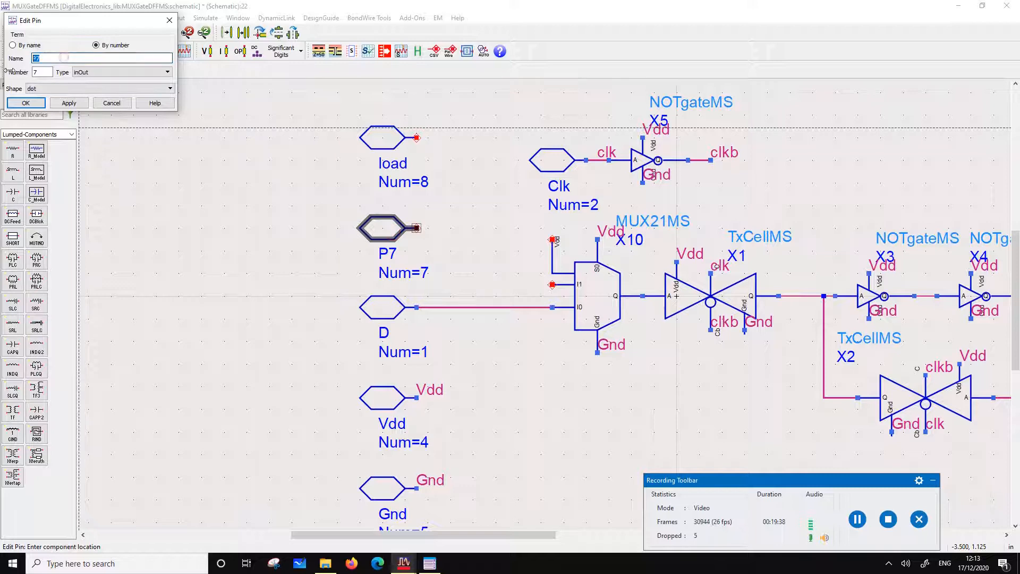
pyautogui.write('Dload')
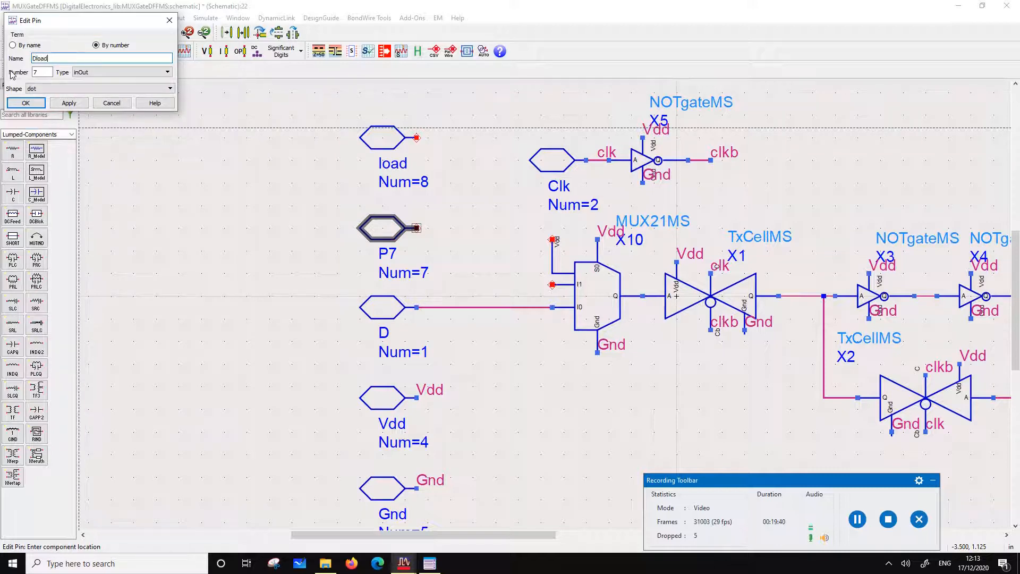
pyautogui.click(28, 101)
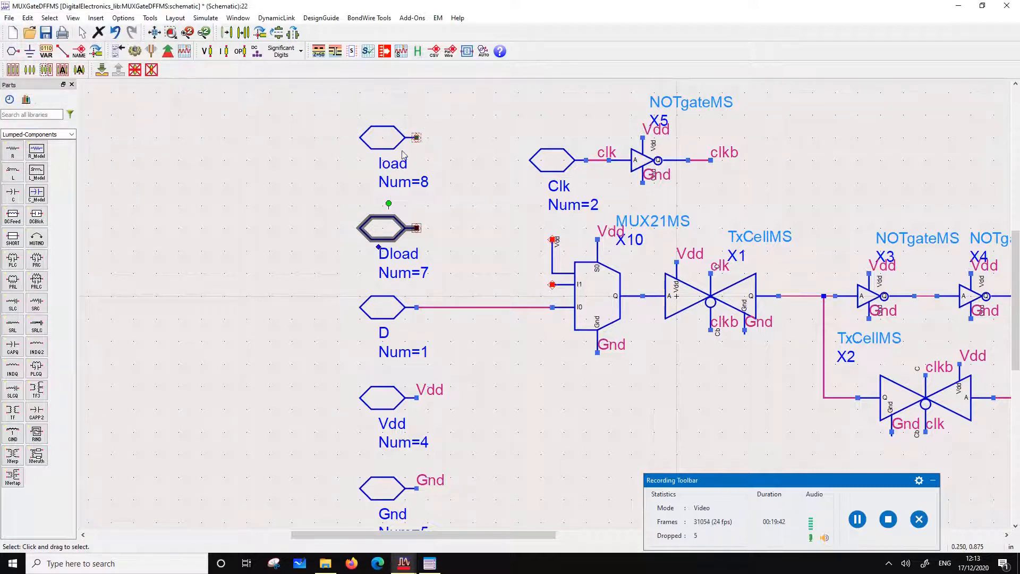
# Delete the Vdd label from the multiplexer's S0 pin and wire the load pin to S0 instead
pyautogui.click(611, 232)
pyautogui.press('Delete')
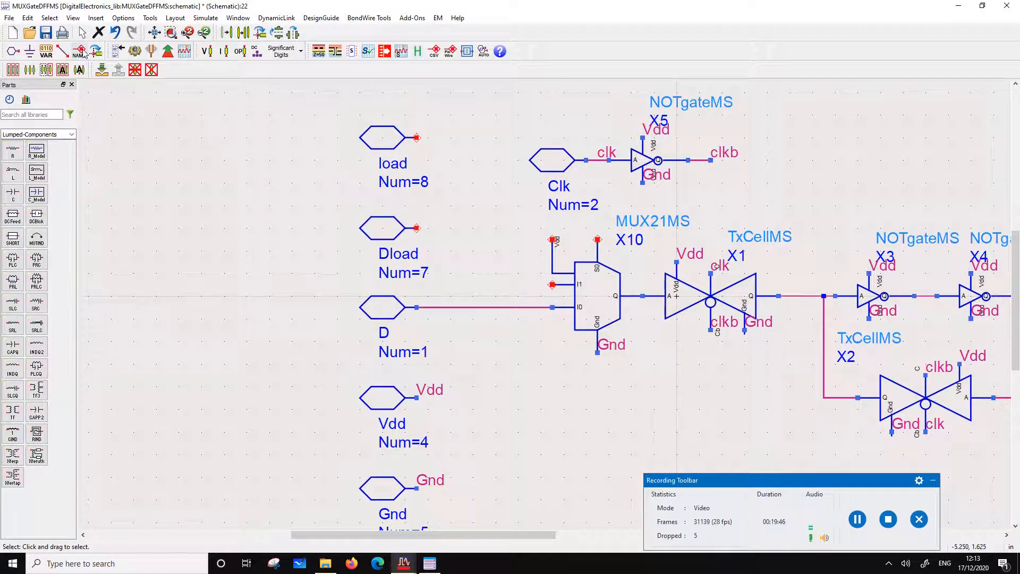
pyautogui.click(62, 53)
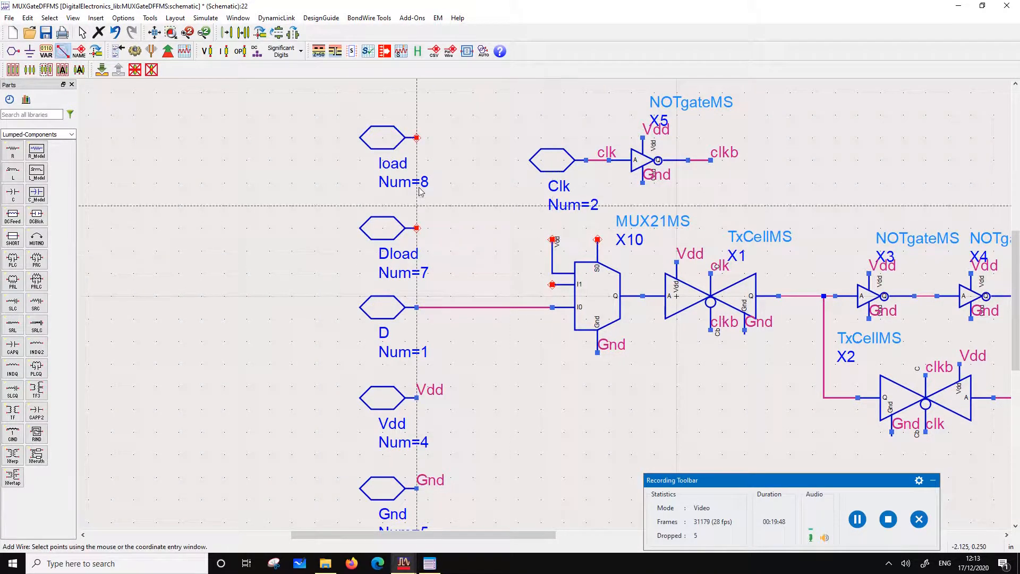
pyautogui.click(418, 138)
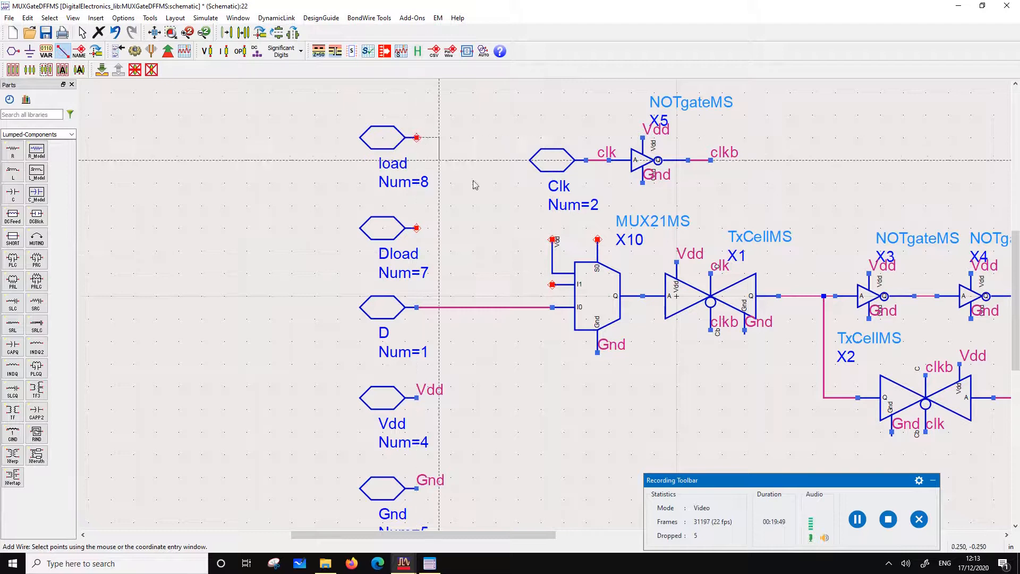
pyautogui.click(598, 239)
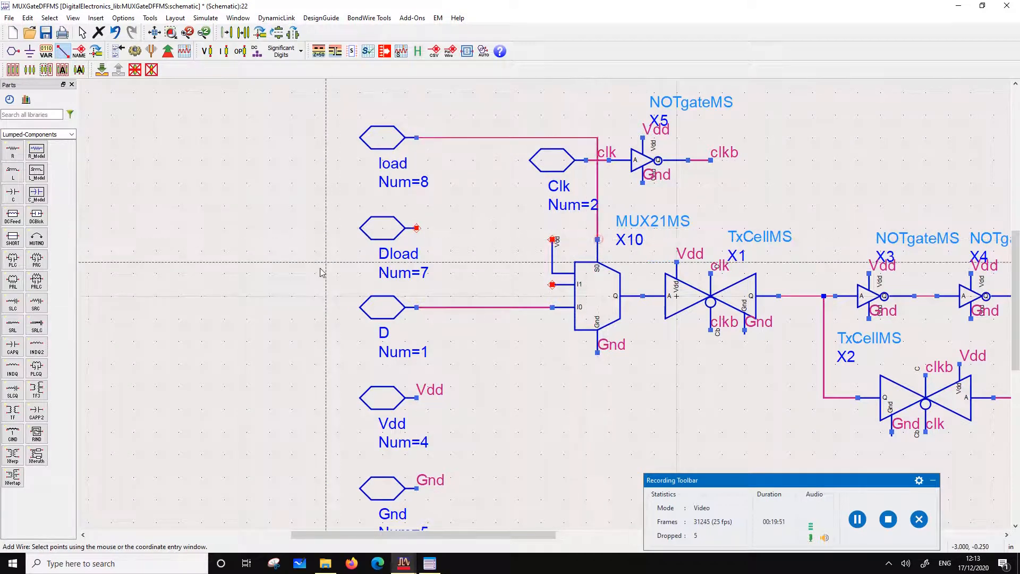
# Wire the Dload pin to the multiplexer's I1 input and add the wire label Vdd to the multiplexer's Vdd pin
pyautogui.click(417, 229)
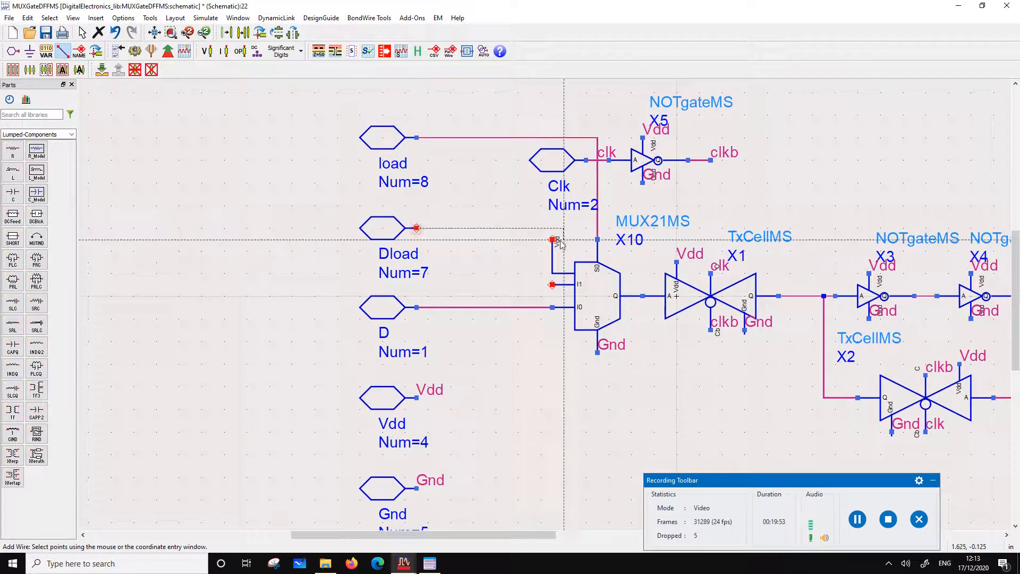
pyautogui.click(553, 285)
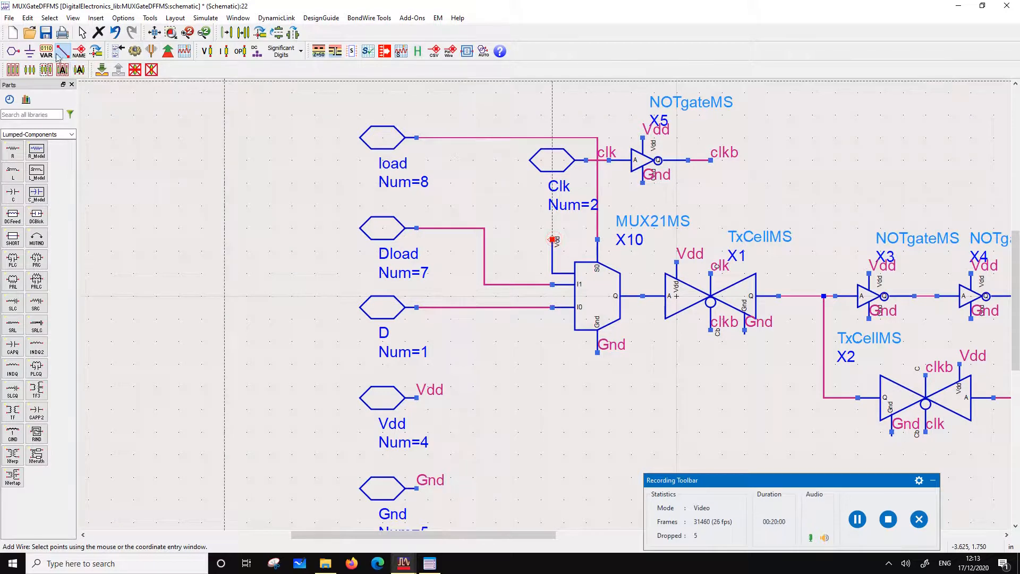
pyautogui.click(79, 51)
pyautogui.click(552, 243)
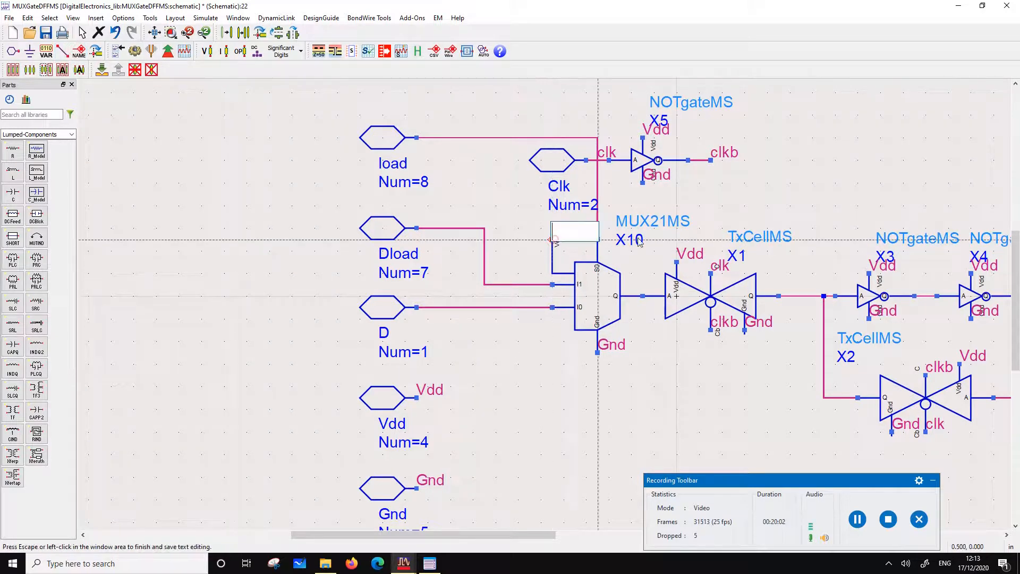
pyautogui.write('Vdd')
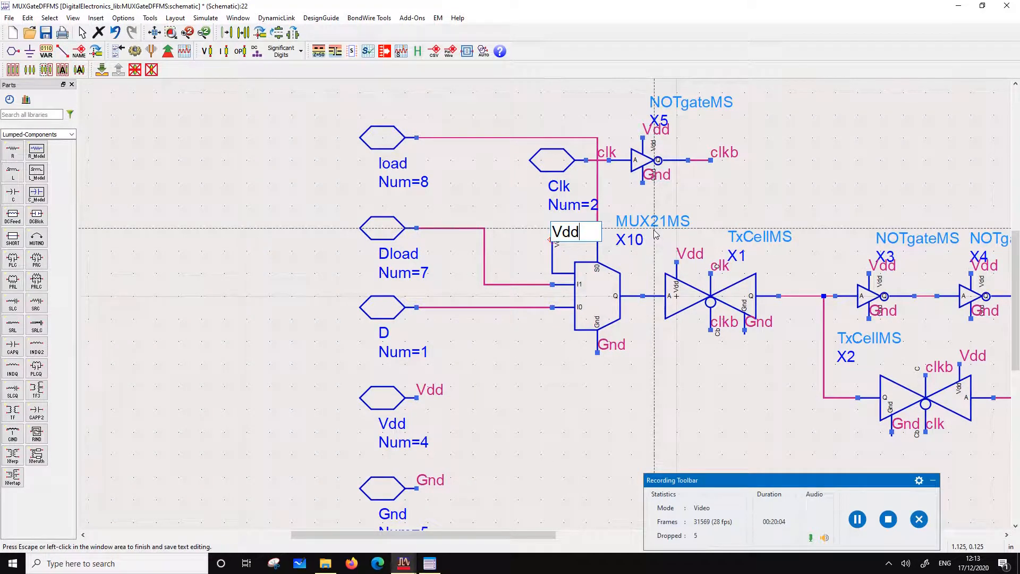
pyautogui.click(585, 384)
pyautogui.press('Escape')
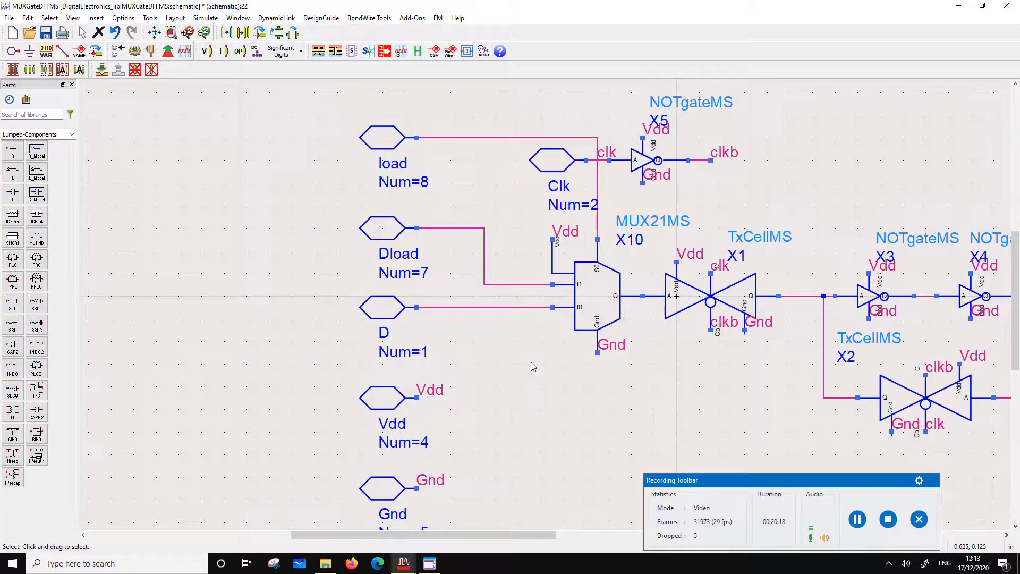
# Save and close the MUXGateDFFMS schematic, and open the symbol view of the same cell
pyautogui.scroll(-2, 640, 278)
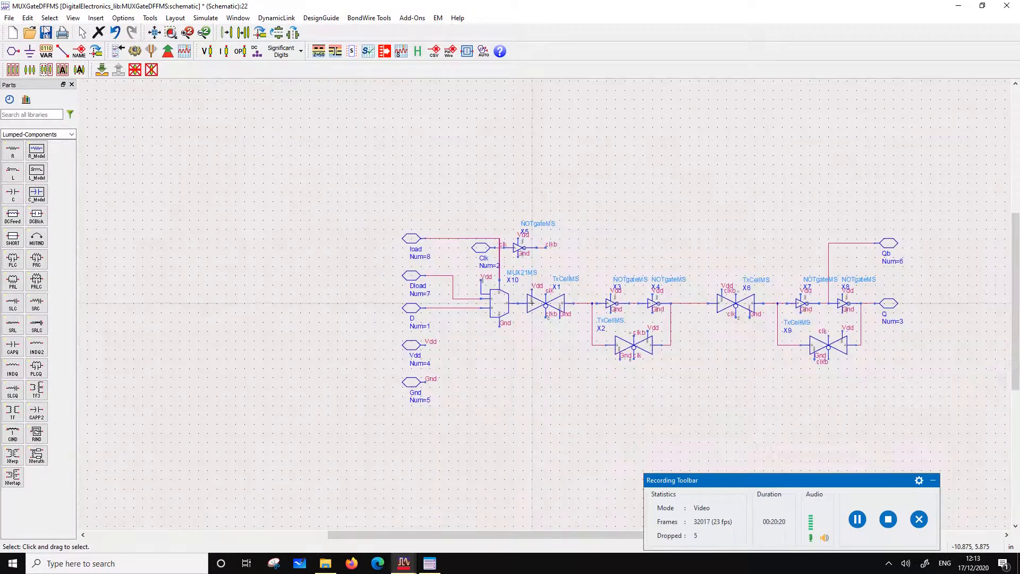
pyautogui.click(45, 33)
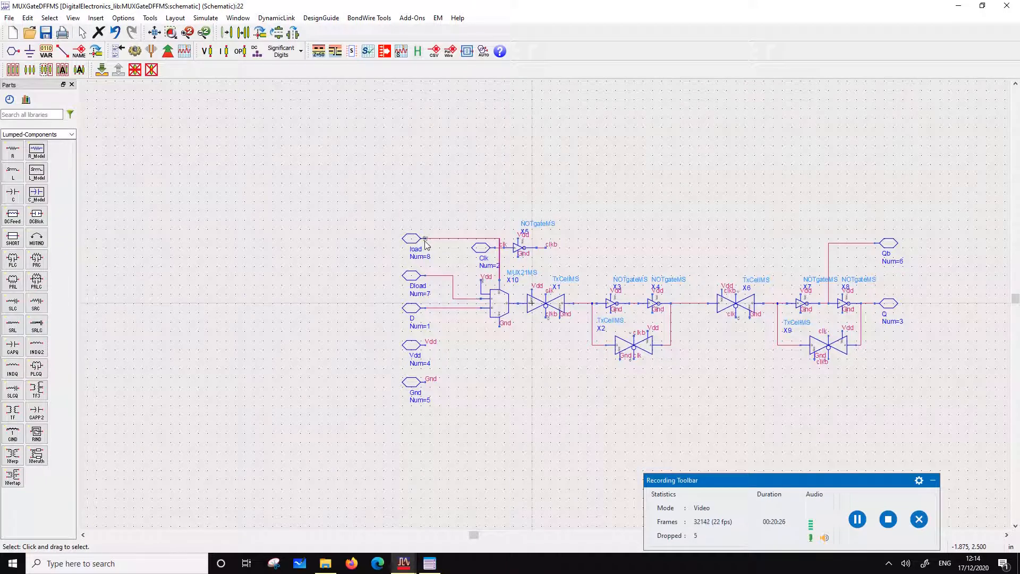
pyautogui.click(49, 33)
pyautogui.click(1006, 6)
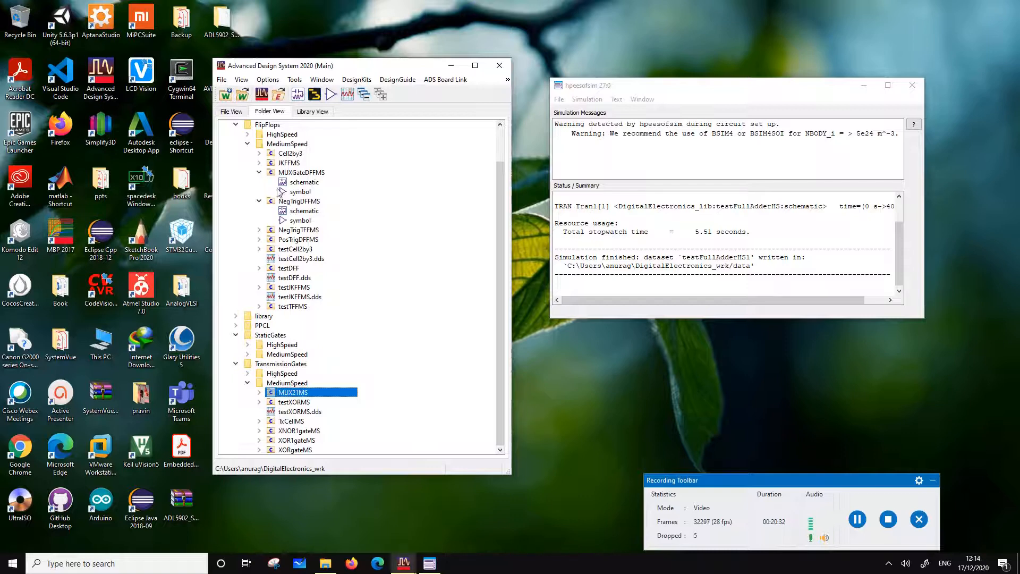
pyautogui.scroll(2, 271, 224)
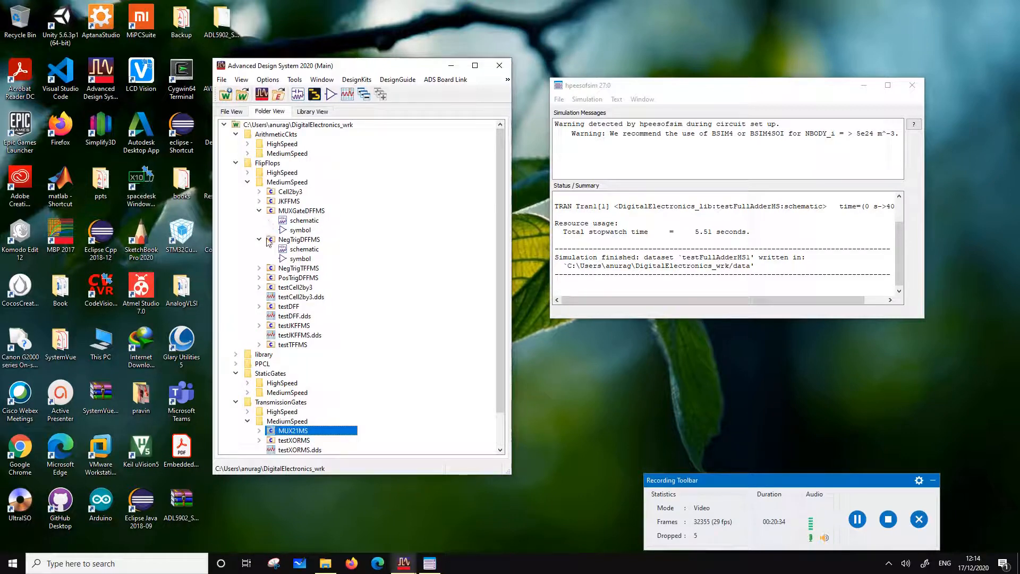
pyautogui.doubleClick(297, 230)
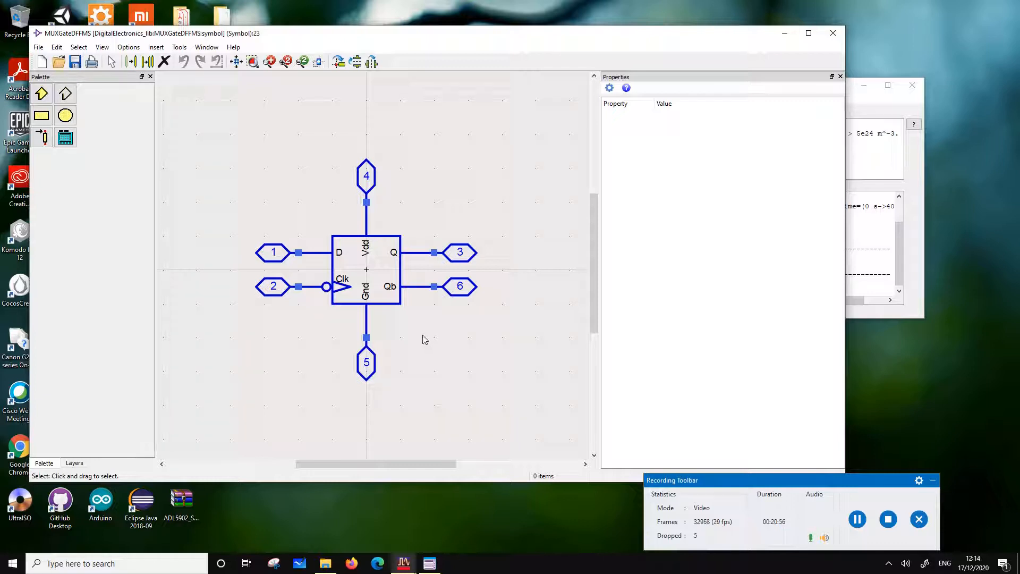
# Move pin 4 with its lead and Vdd label up clear of the flip-flop symbol, and extend the body rectangle upward
pyautogui.scroll(-2, 396, 258)
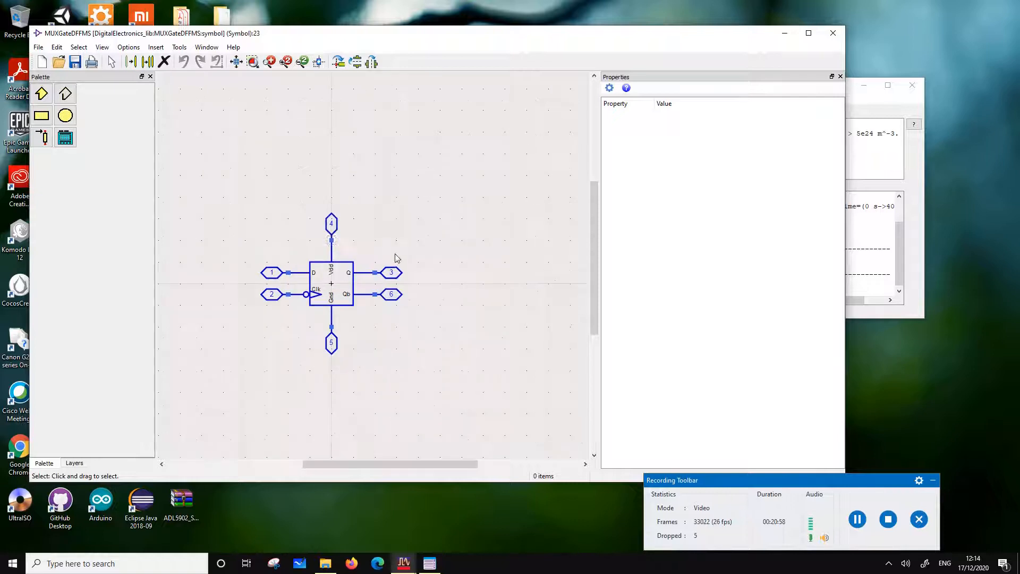
pyautogui.scroll(2, 301, 233)
pyautogui.moveTo(336, 191); pyautogui.dragTo(446, 309)
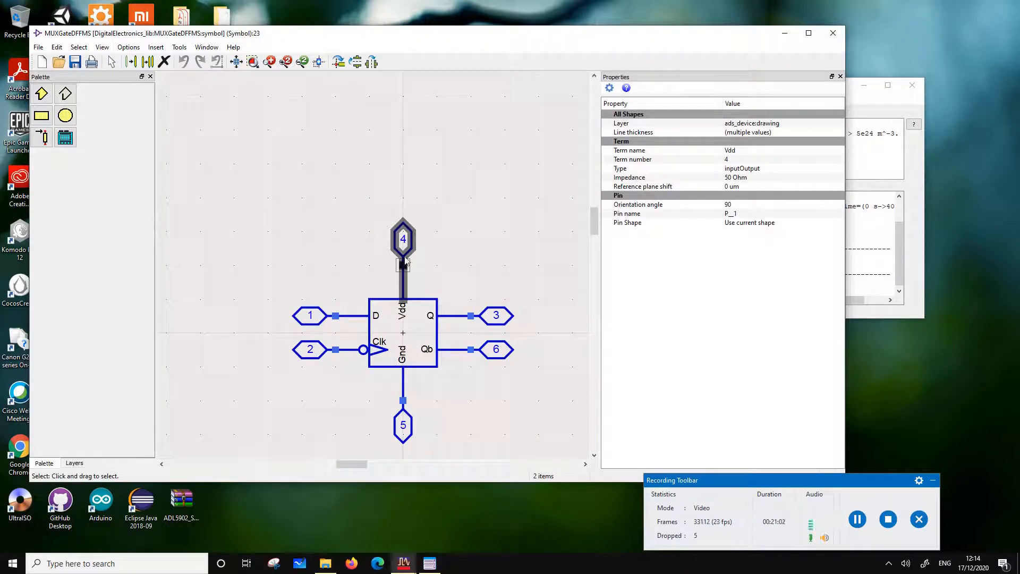
pyautogui.moveTo(390, 189); pyautogui.dragTo(471, 169)
pyautogui.moveTo(350, 250); pyautogui.dragTo(437, 262)
pyautogui.click(488, 272)
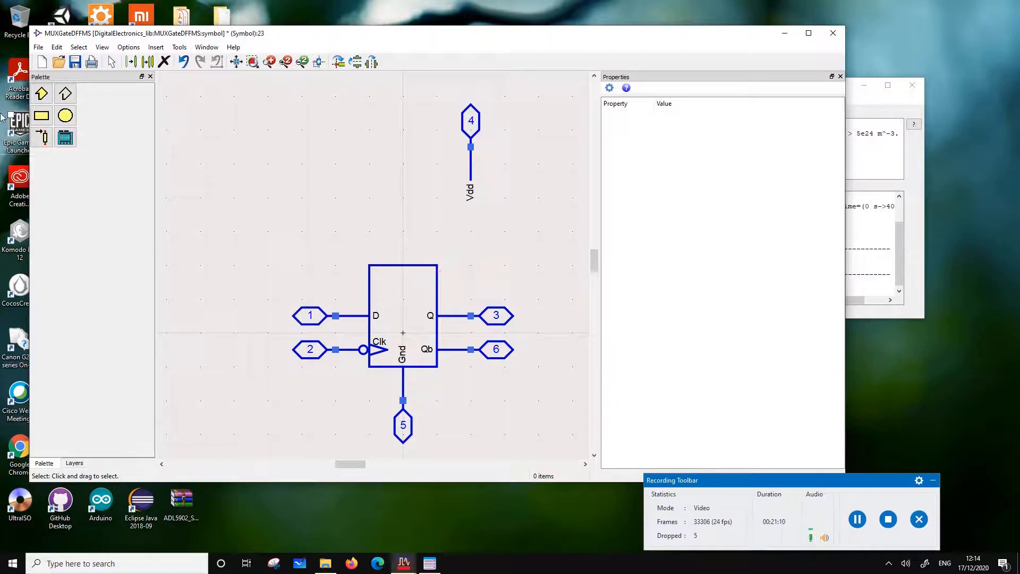
# Insert a pin named Dload with number 7 directly above pin 1, beside the symbol body
pyautogui.click(103, 47)
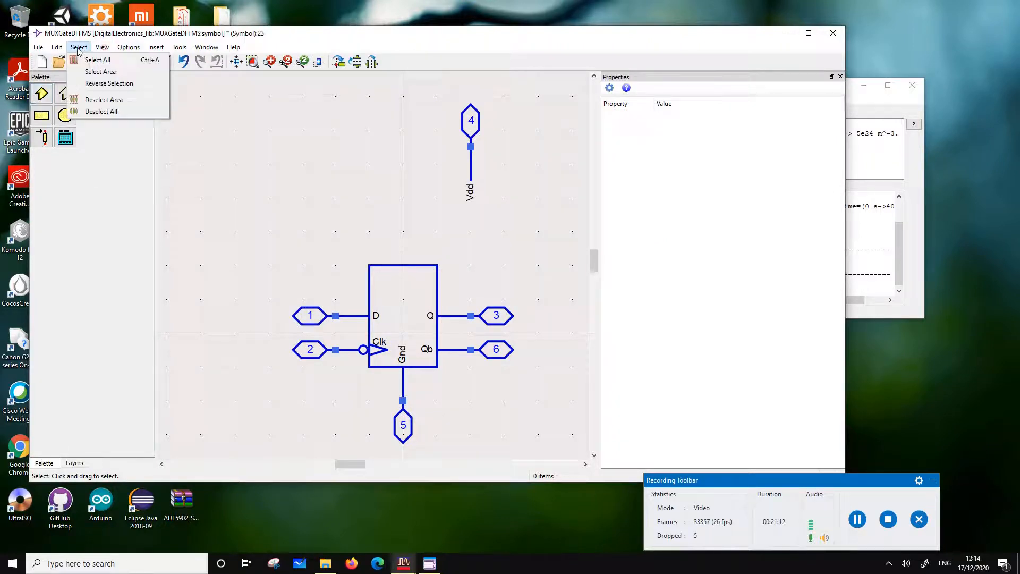
pyautogui.moveTo(58, 48)
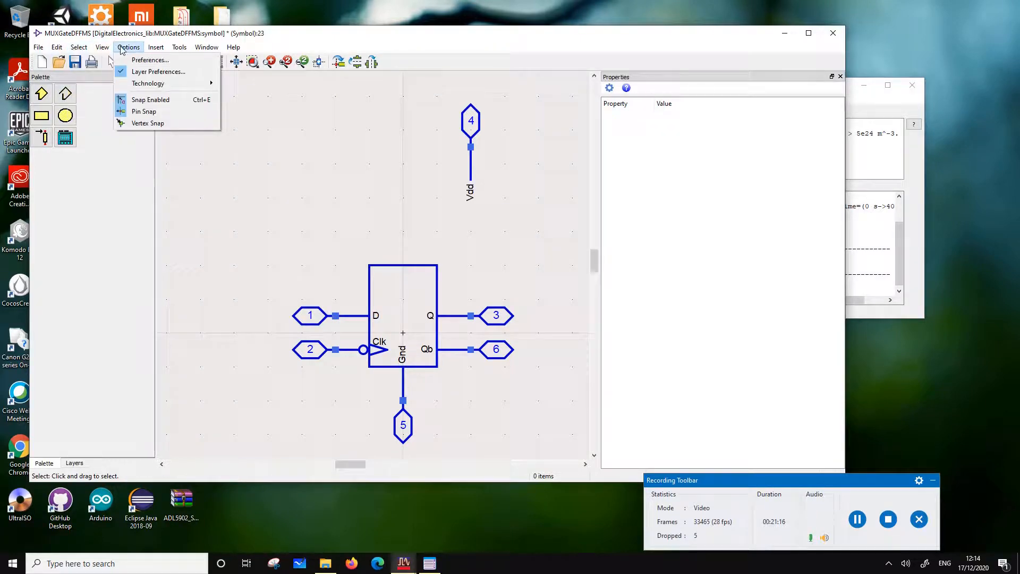
pyautogui.moveTo(164, 53)
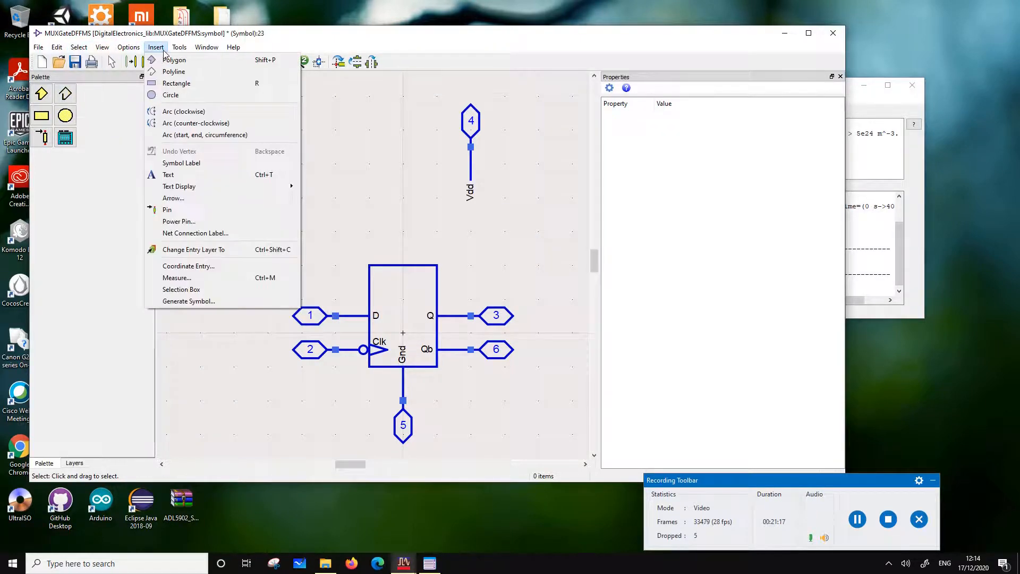
pyautogui.click(169, 210)
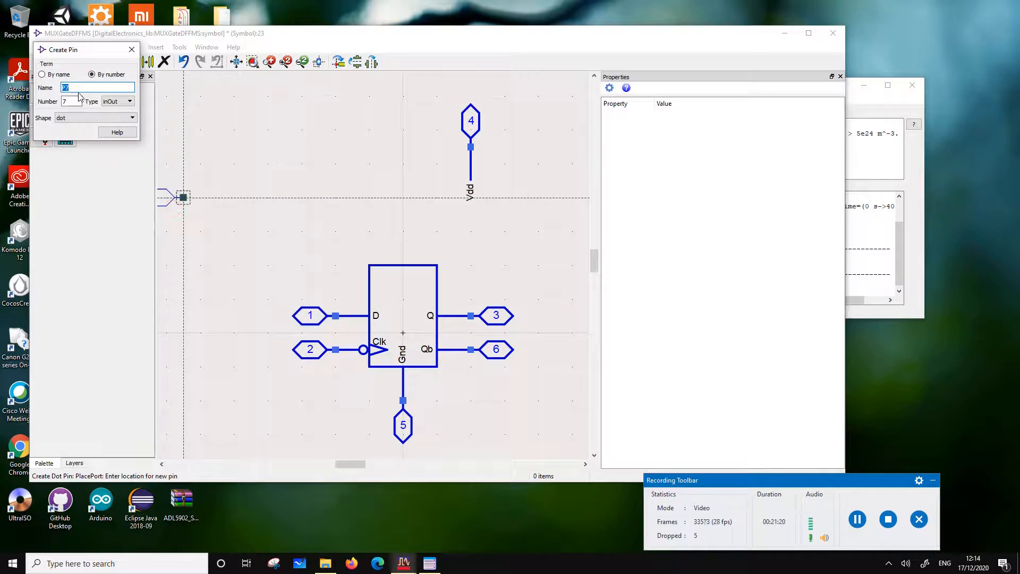
pyautogui.press('BackSpace')
pyautogui.write('Dload')
pyautogui.click(66, 88)
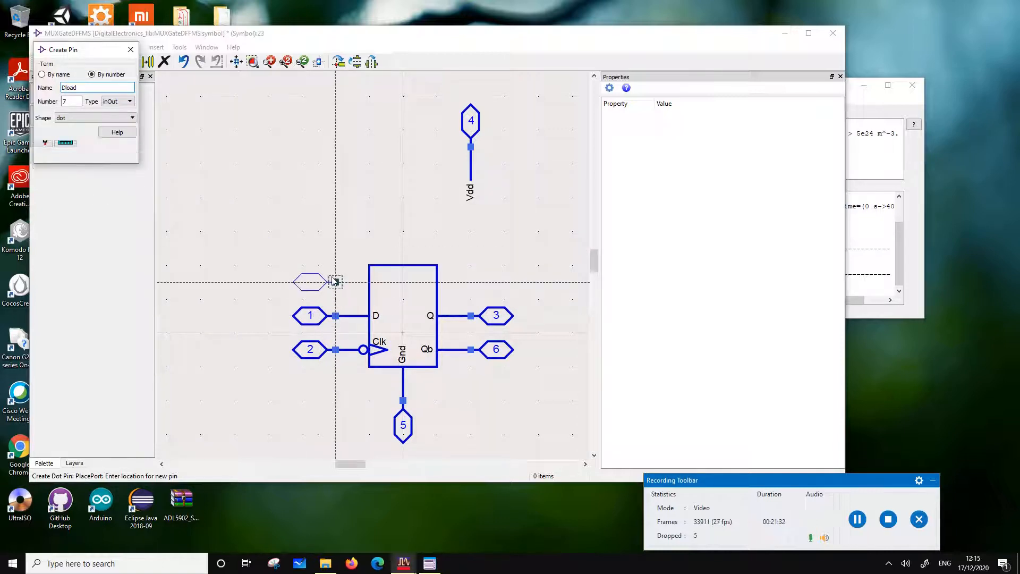
pyautogui.click(335, 282)
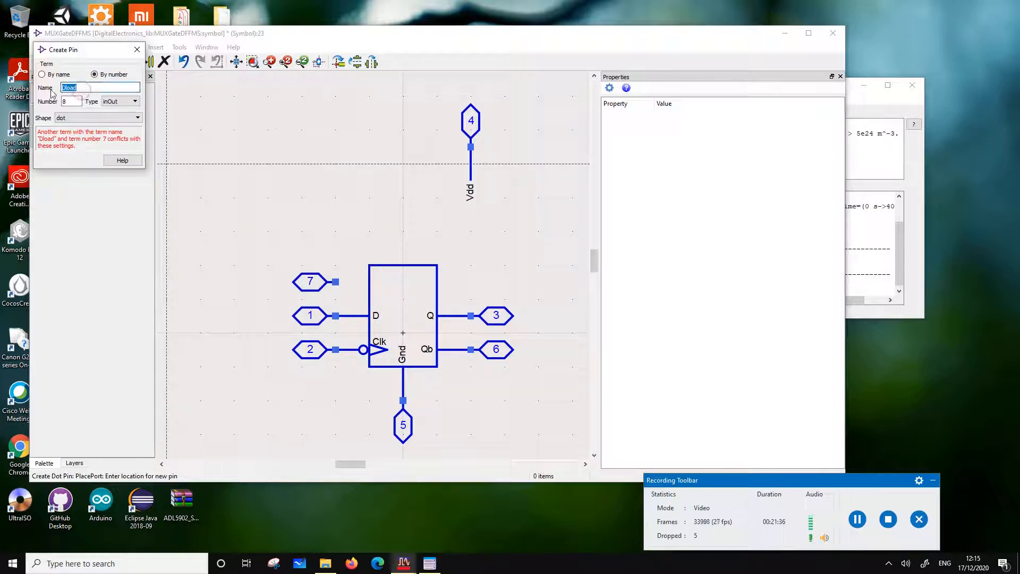
# Place a vertically oriented pin named load with number 8 above the symbol body
pyautogui.write('lo')
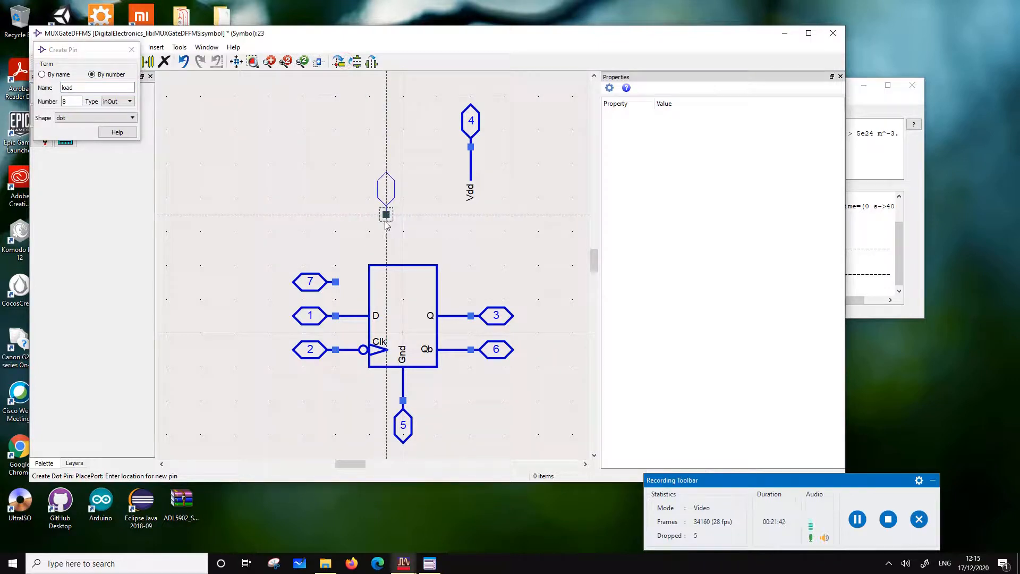
pyautogui.click(386, 223)
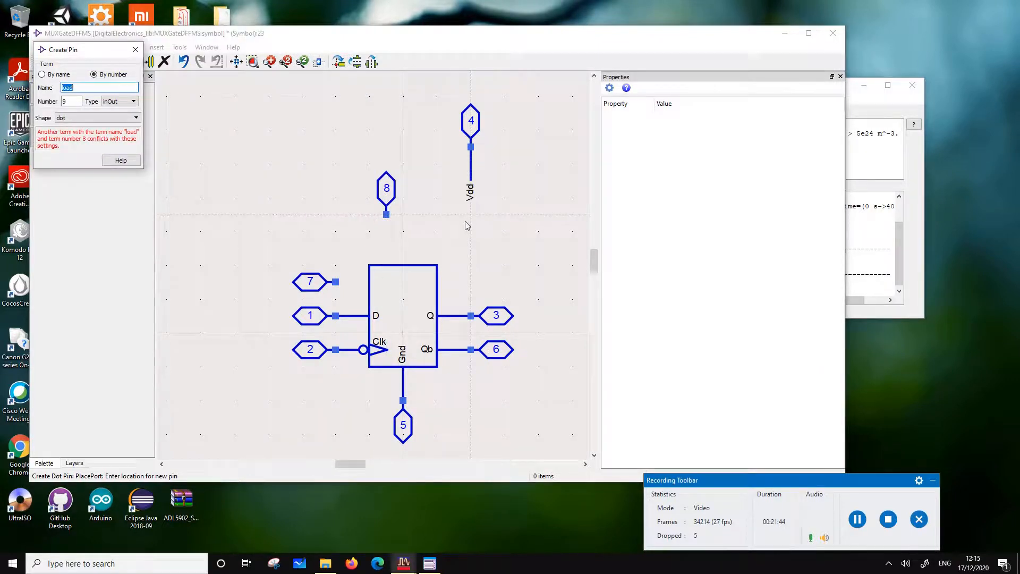
pyautogui.press('Escape')
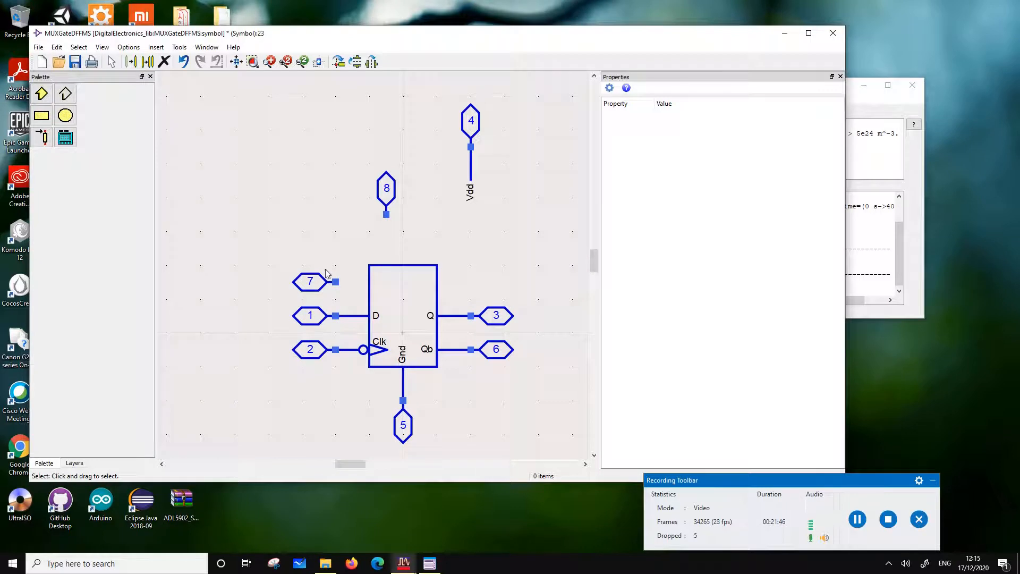
pyautogui.moveTo(327, 273); pyautogui.dragTo(384, 325)
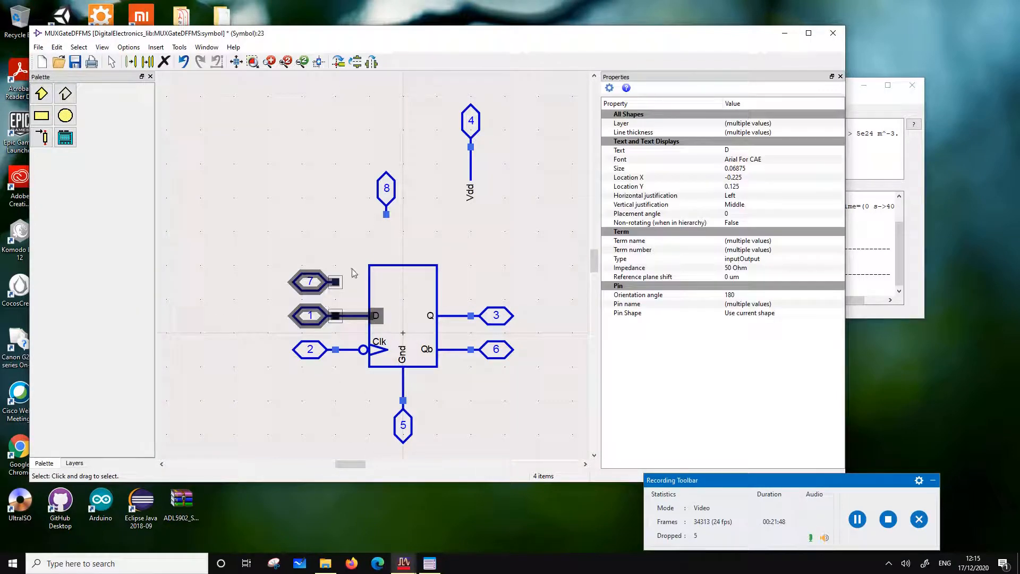
pyautogui.click(354, 273)
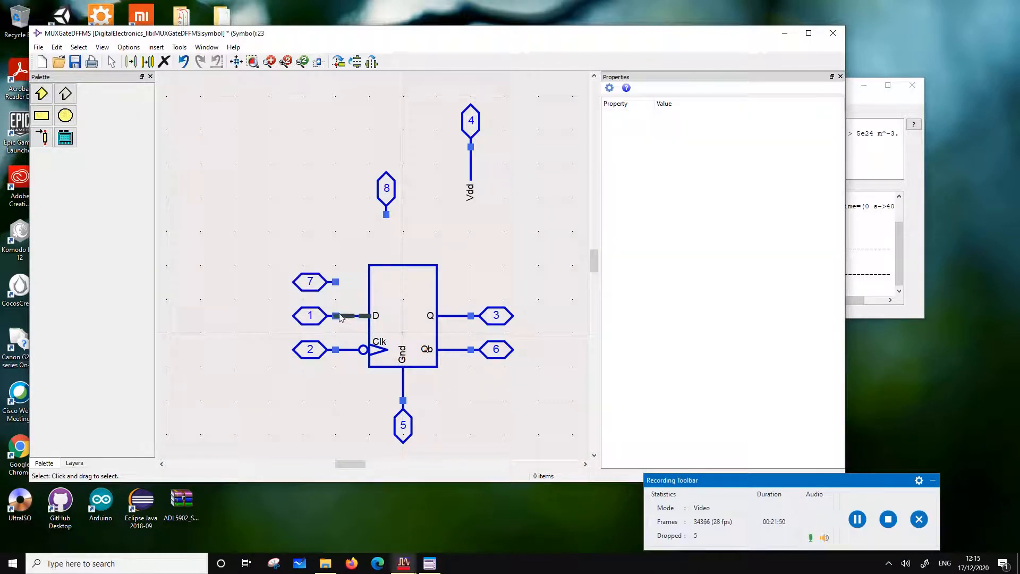
pyautogui.click(341, 317)
pyautogui.keyDown('ctrl'); pyautogui.click(379, 318); pyautogui.keyUp('ctrl')
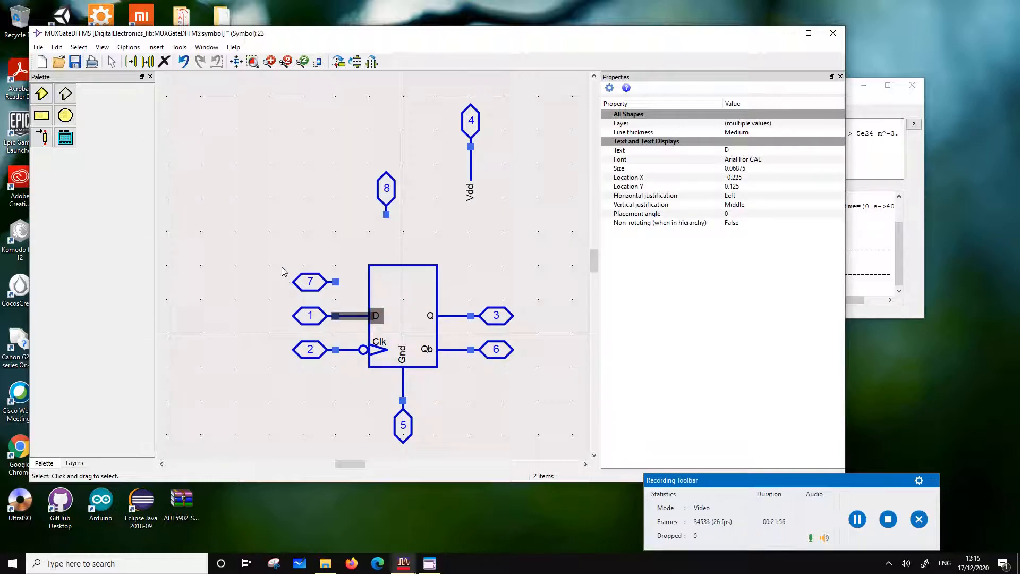
# Raise the Q and D pins with their leads and labels toward the body's top edge, and place pin 7 between pins 1 and 2
pyautogui.moveTo(552, 331); pyautogui.dragTo(414, 290)
pyautogui.moveTo(453, 318); pyautogui.dragTo(453, 284)
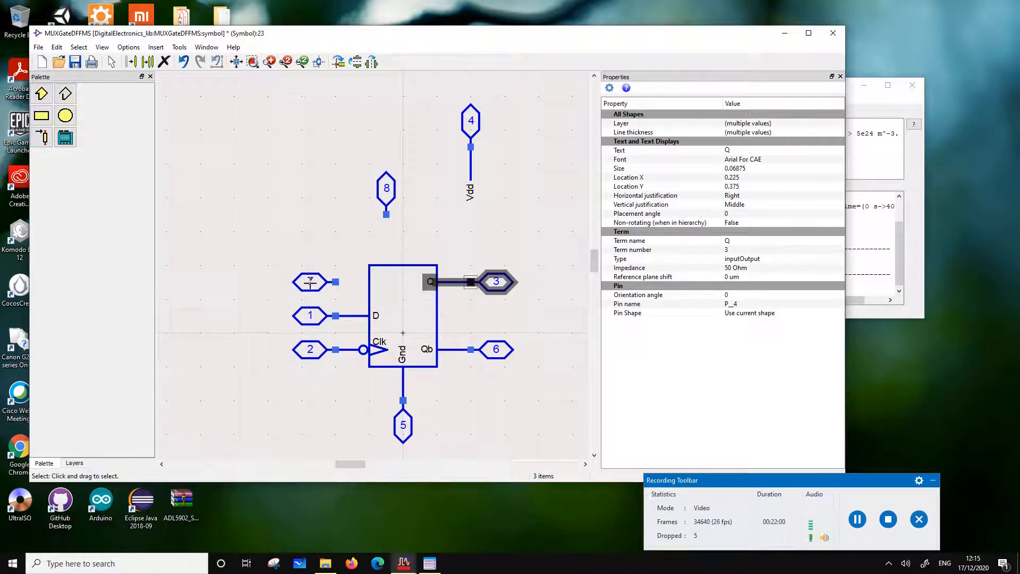
pyautogui.moveTo(273, 265); pyautogui.dragTo(348, 302)
pyautogui.moveTo(319, 282); pyautogui.dragTo(419, 339)
pyautogui.moveTo(364, 317); pyautogui.dragTo(364, 284)
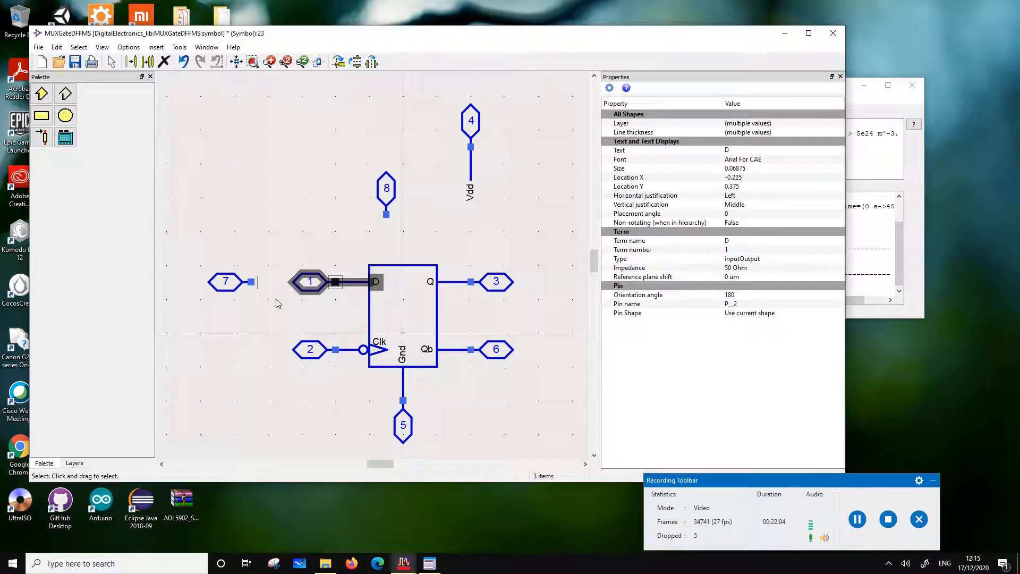
pyautogui.moveTo(194, 265); pyautogui.dragTo(321, 320)
pyautogui.click(360, 282)
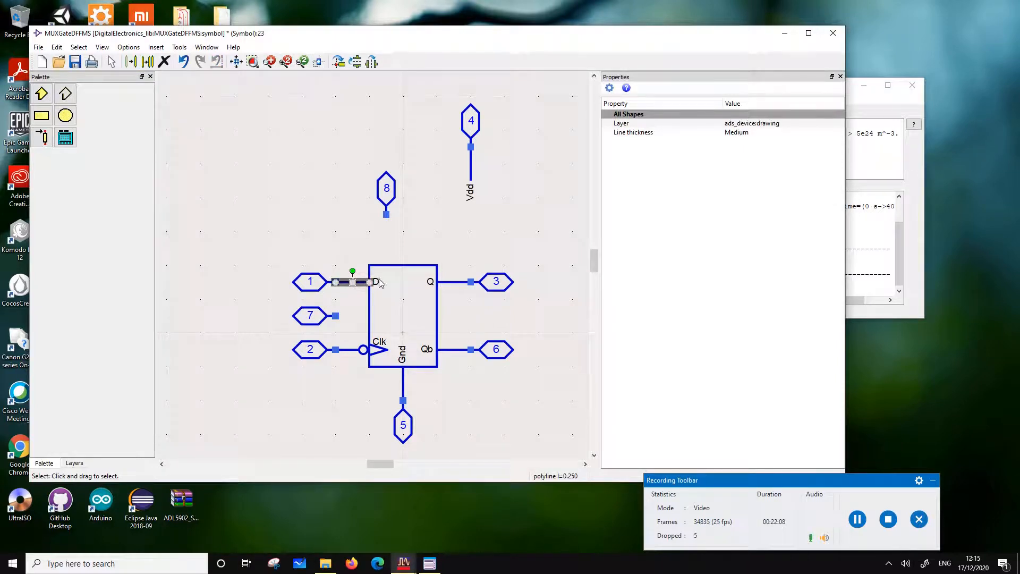
pyautogui.keyDown('ctrl'); pyautogui.click(378, 282); pyautogui.keyUp('ctrl')
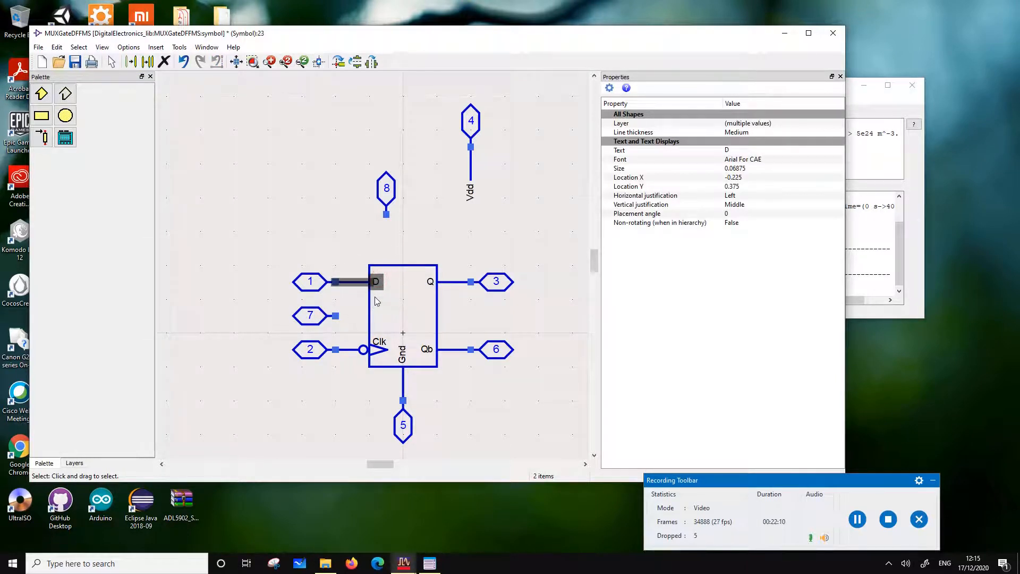
pyautogui.click(295, 219)
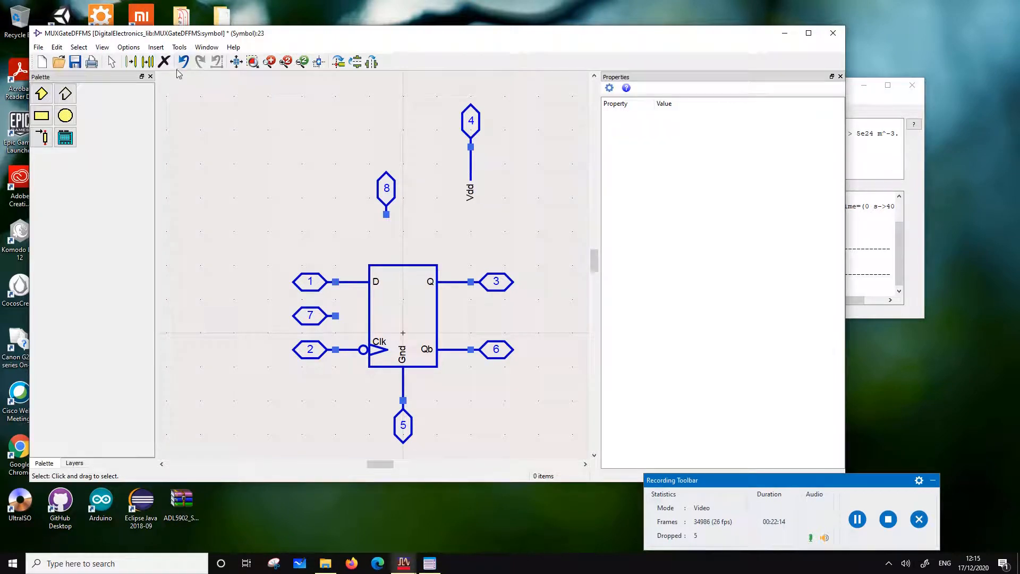
# Draw a medium-thickness polyline lead from pin 7 to the edge of the symbol body
pyautogui.click(71, 93)
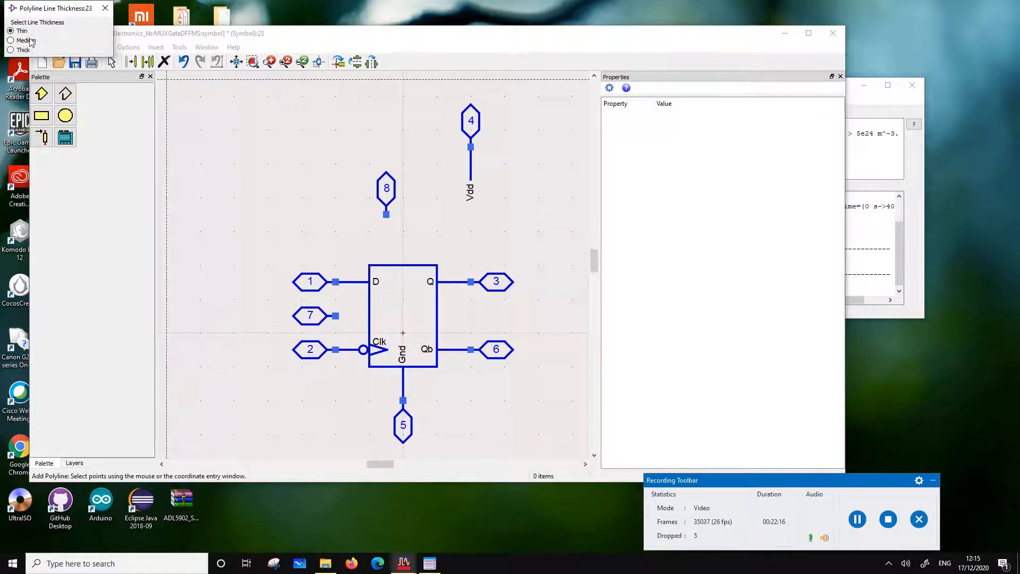
pyautogui.click(21, 41)
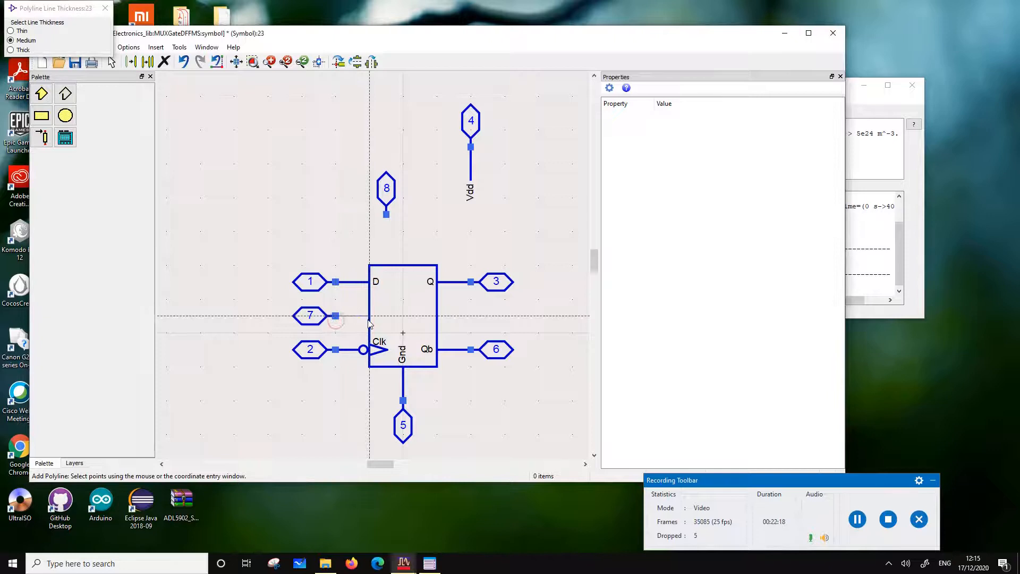
pyautogui.doubleClick(368, 320)
pyautogui.press('Escape')
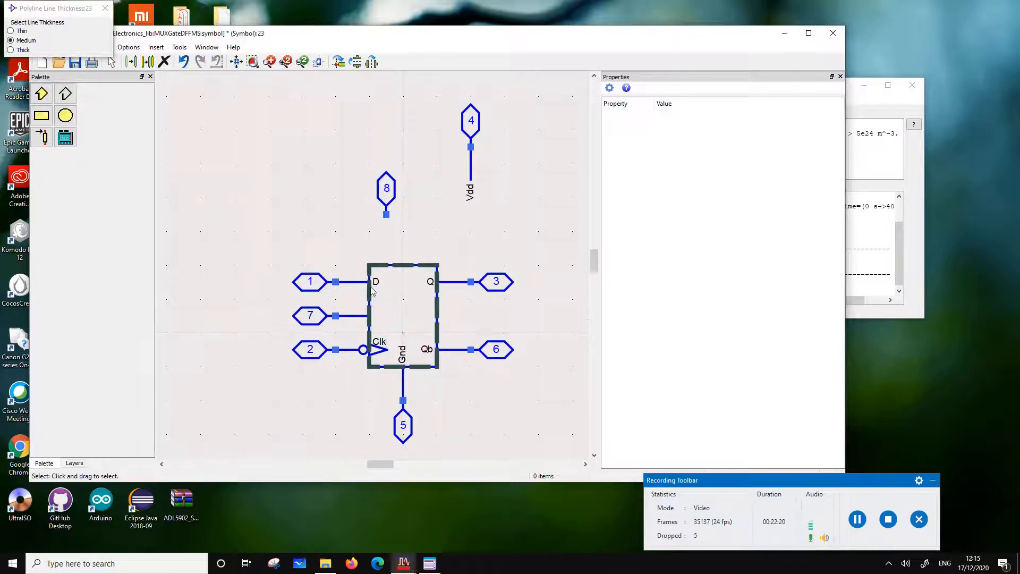
# Copy the D label to the inner end of pin 7's lead, keeping only one duplicate there
pyautogui.click(374, 284)
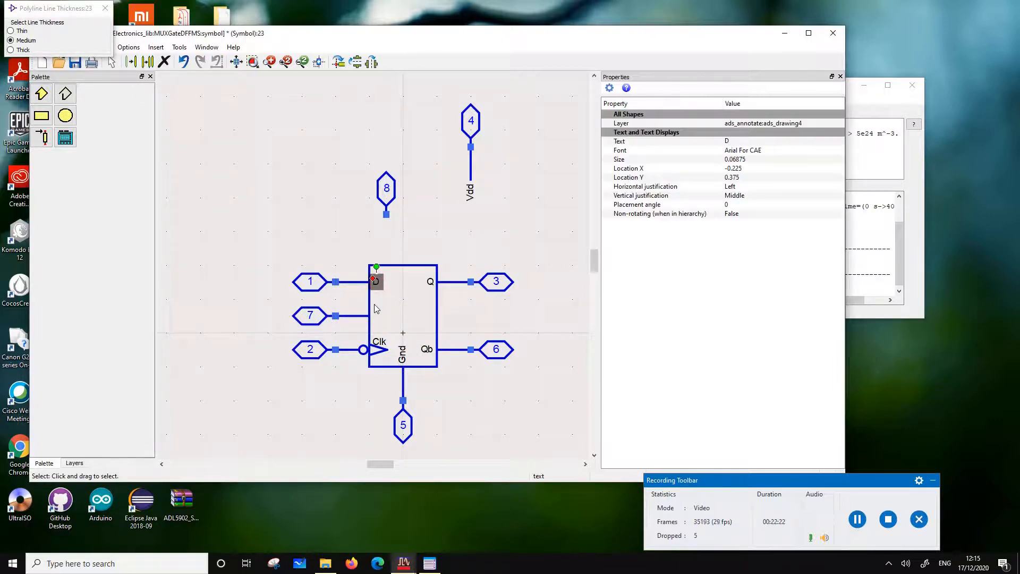
pyautogui.hotkey('ctrl', 'c')
pyautogui.hotkey('ctrl', 'v')
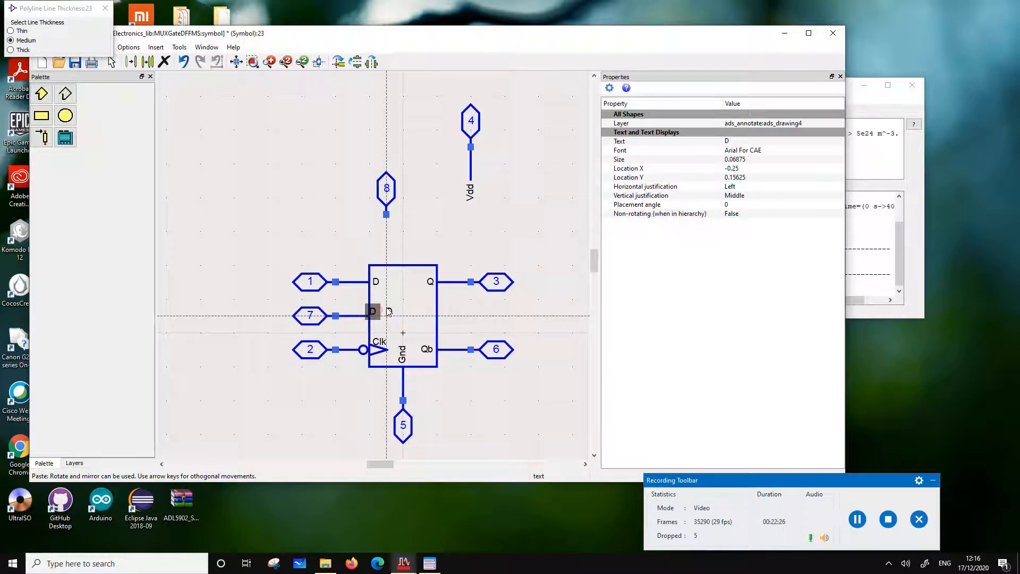
pyautogui.click(377, 316)
pyautogui.moveTo(376, 315)
pyautogui.mouseDown()
pyautogui.moveTo(409, 316)
pyautogui.moveTo(351, 320)
pyautogui.moveTo(390, 314)
pyautogui.mouseUp()
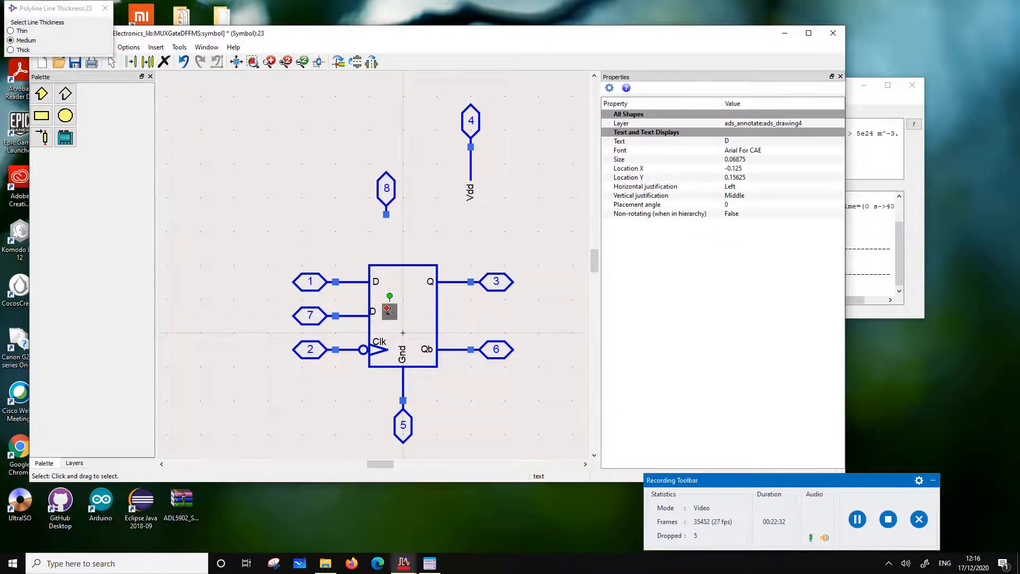
pyautogui.click(526, 200)
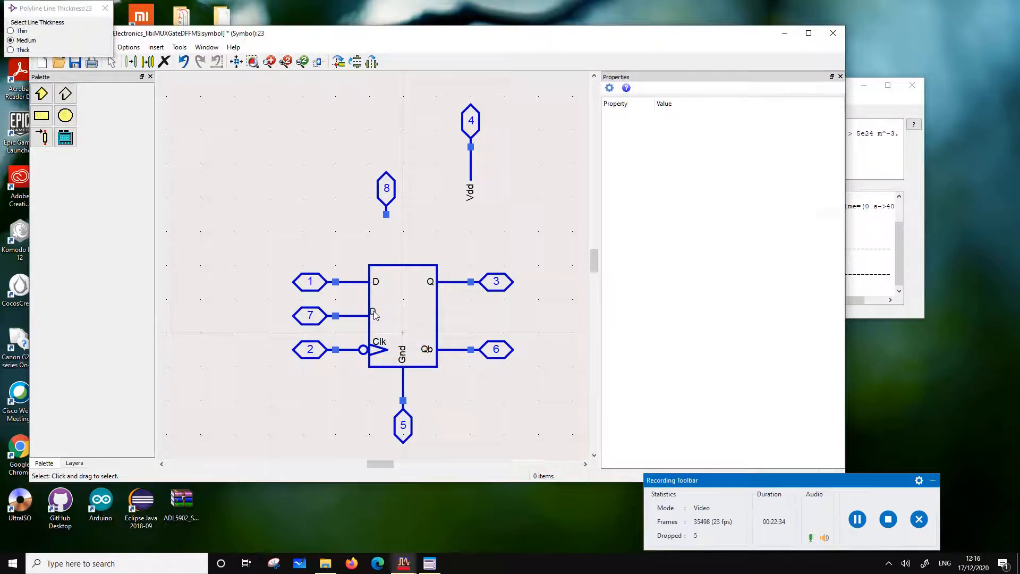
pyautogui.click(389, 311)
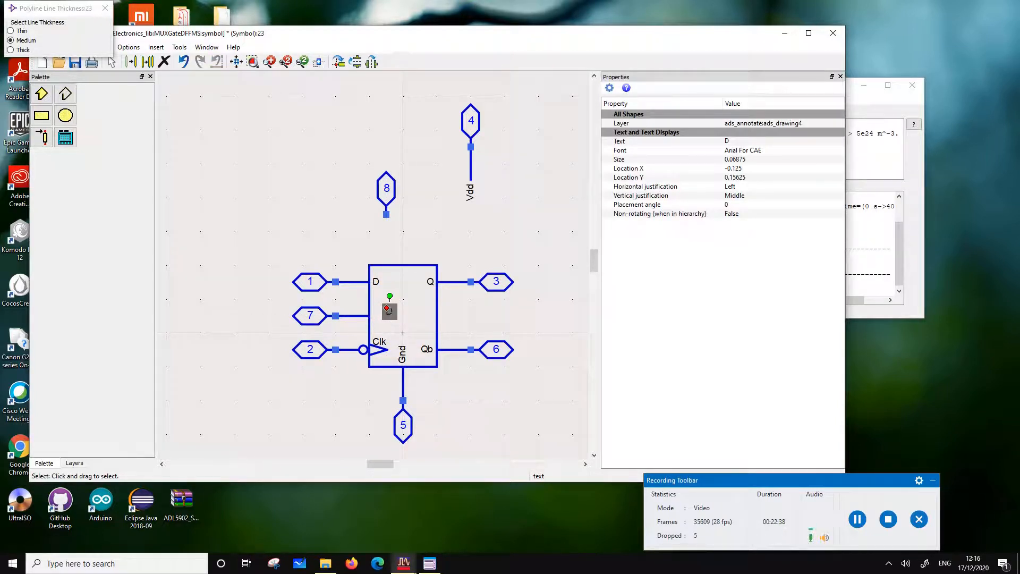
pyautogui.moveTo(388, 312); pyautogui.dragTo(373, 315)
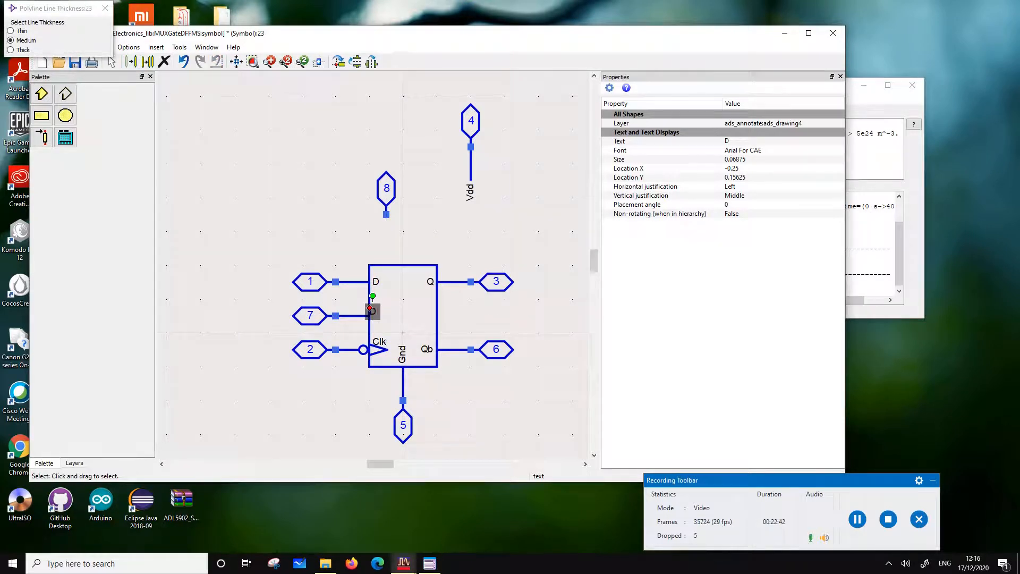
# Change the text of the copied label beside pin 7's lead to Dload
pyautogui.doubleClick(372, 311)
pyautogui.write('load')
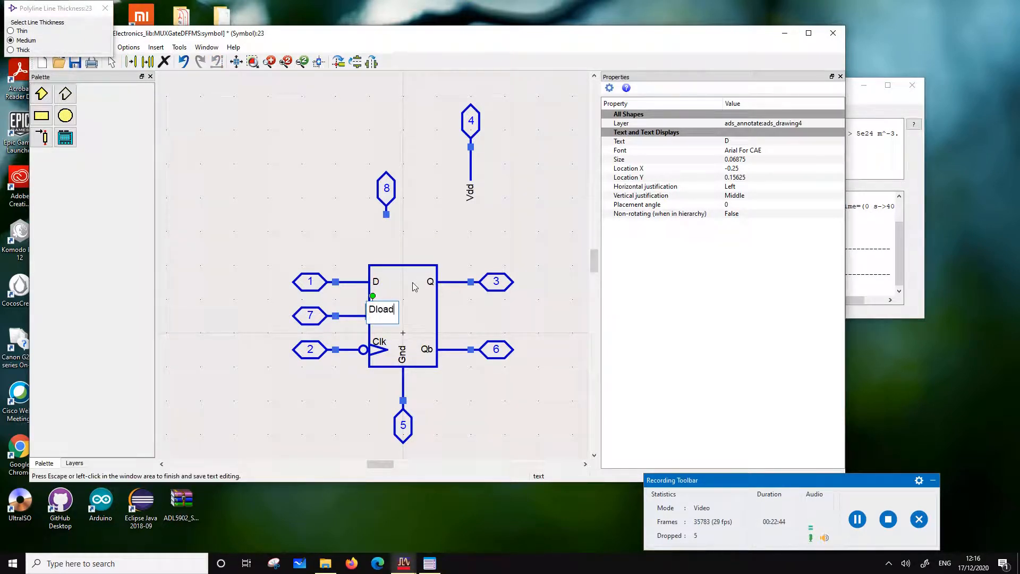
pyautogui.click(345, 212)
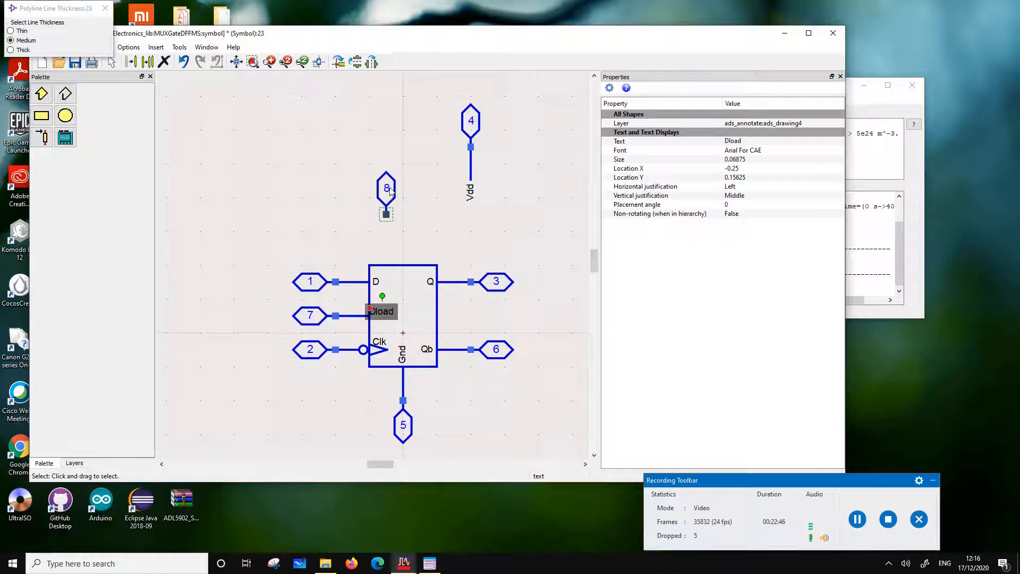
# Copy pin 4's lead onto pin 8, and lower pin 8 with that lead to the body's top edge
pyautogui.click(445, 222)
pyautogui.click(470, 168)
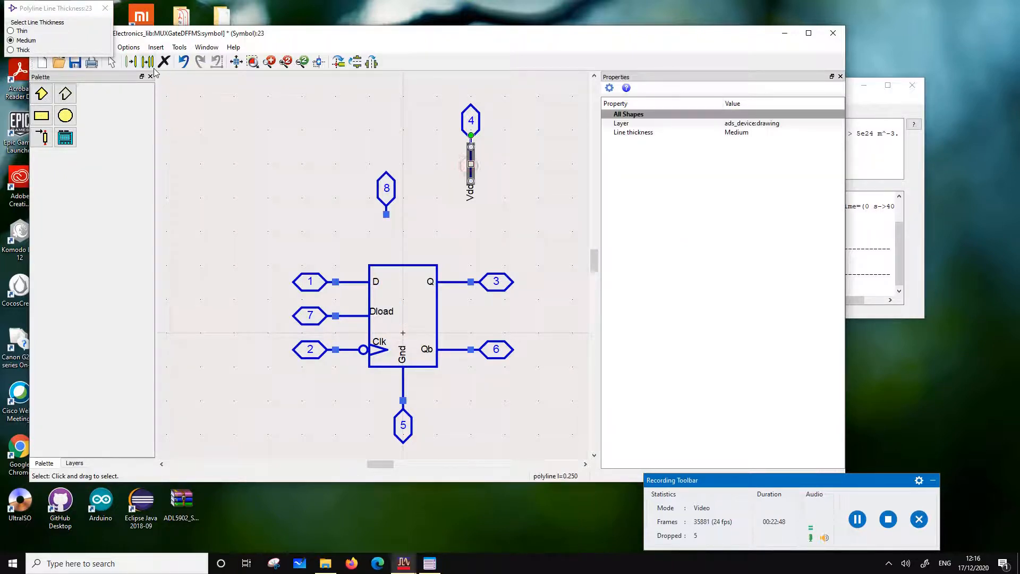
pyautogui.click(151, 65)
pyautogui.click(471, 146)
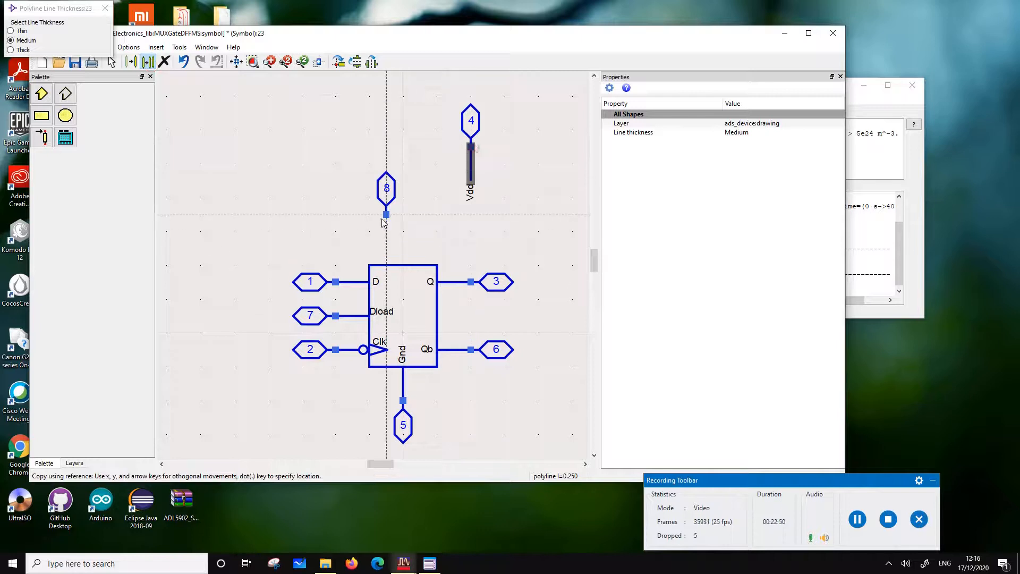
pyautogui.click(386, 215)
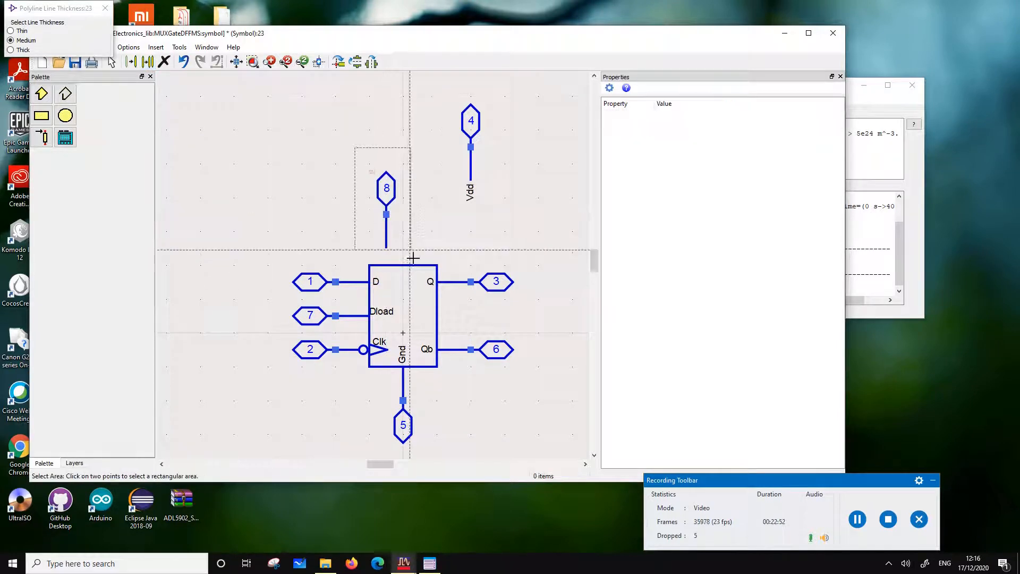
pyautogui.moveTo(390, 254); pyautogui.dragTo(389, 272)
pyautogui.click(467, 225)
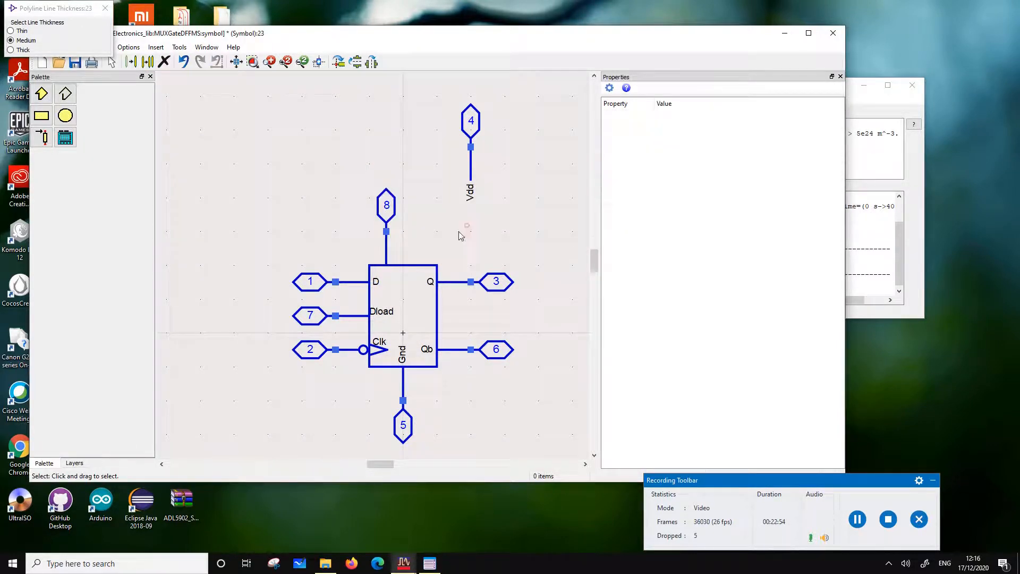
# Move pin 4 with its lead and Vdd label down to the body's top edge, alongside pin 8
pyautogui.moveTo(458, 91); pyautogui.dragTo(542, 241)
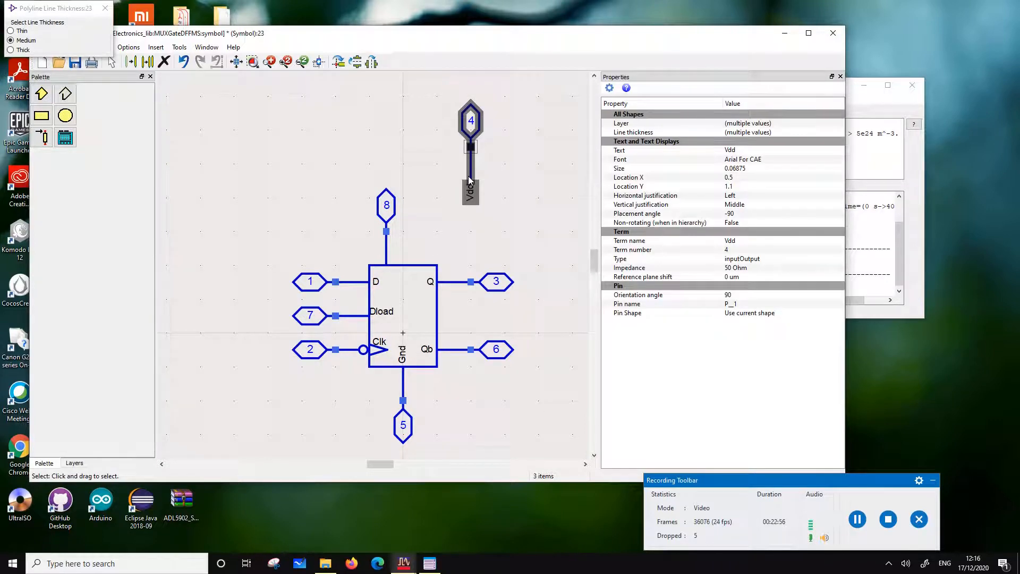
pyautogui.moveTo(471, 180); pyautogui.dragTo(421, 259)
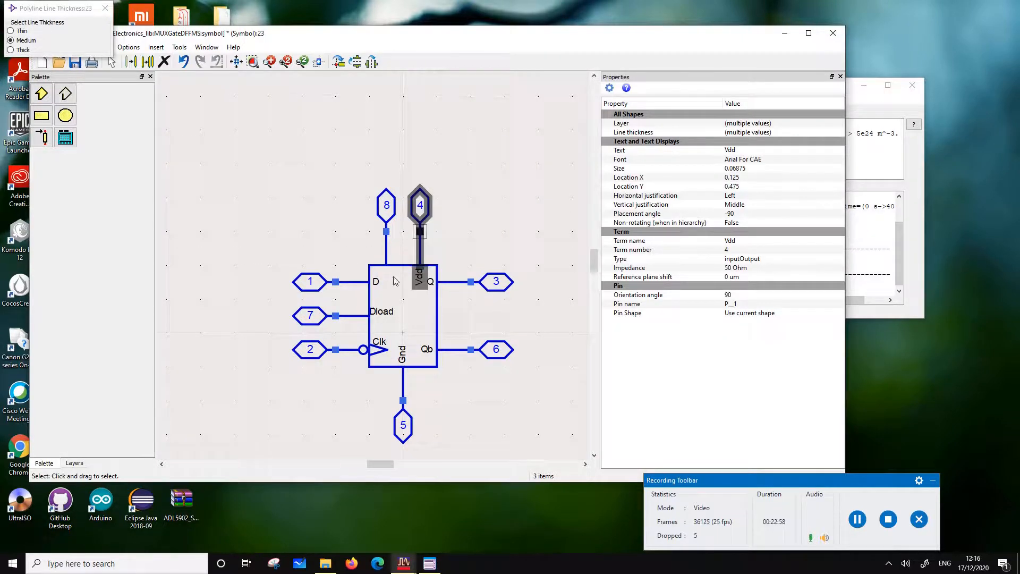
pyautogui.click(480, 224)
# Duplicate the Vdd label under pin 8's lead inside the body, and set its text to load
pyautogui.click(419, 281)
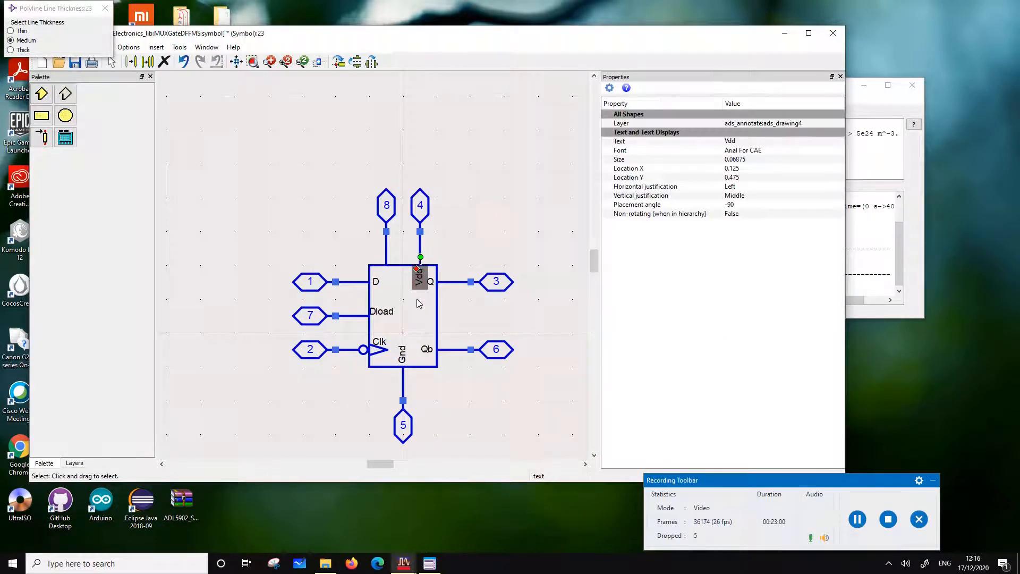
pyautogui.hotkey('ctrl', 'c')
pyautogui.hotkey('ctrl', 'v')
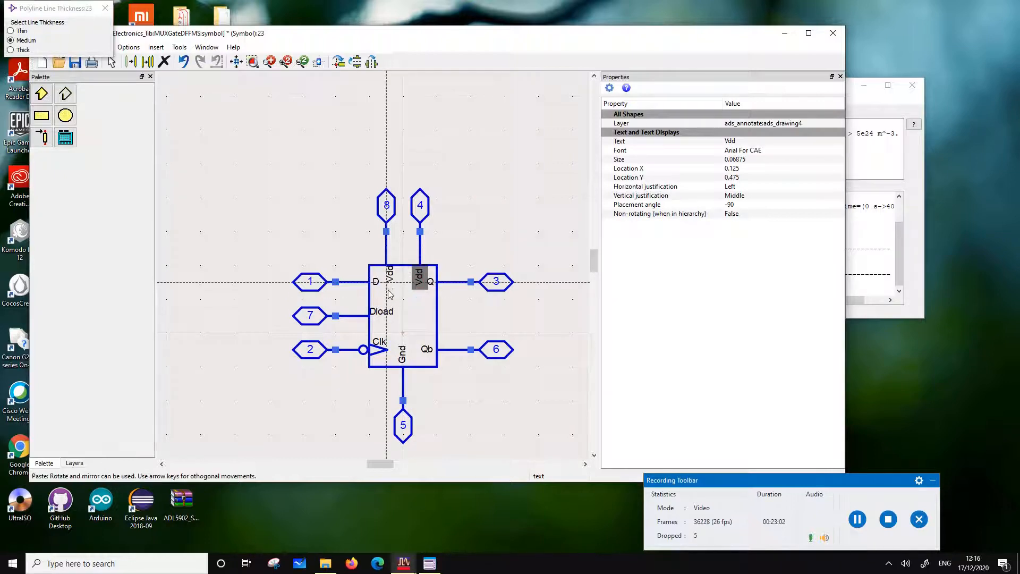
pyautogui.click(390, 290)
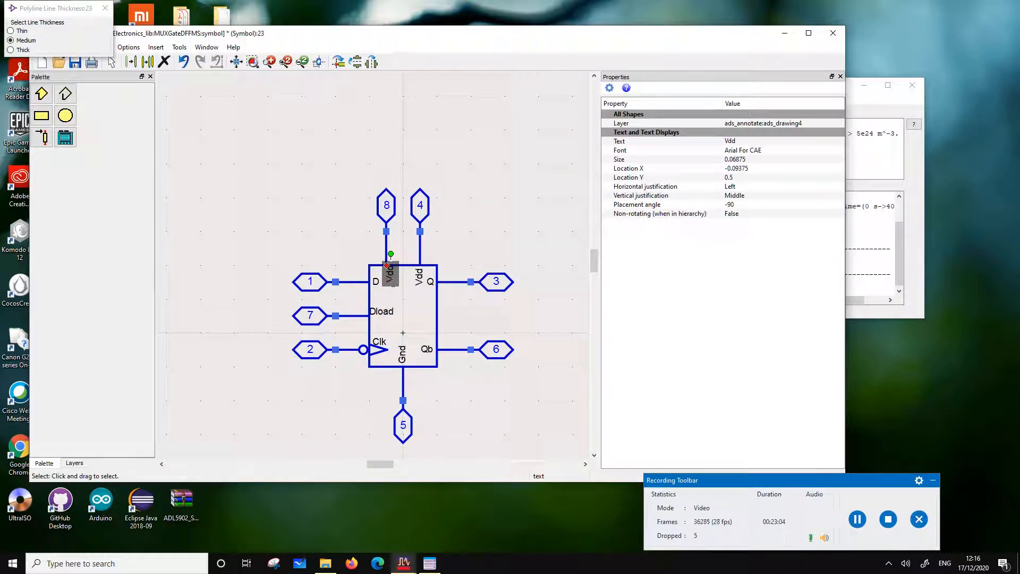
pyautogui.click(737, 142)
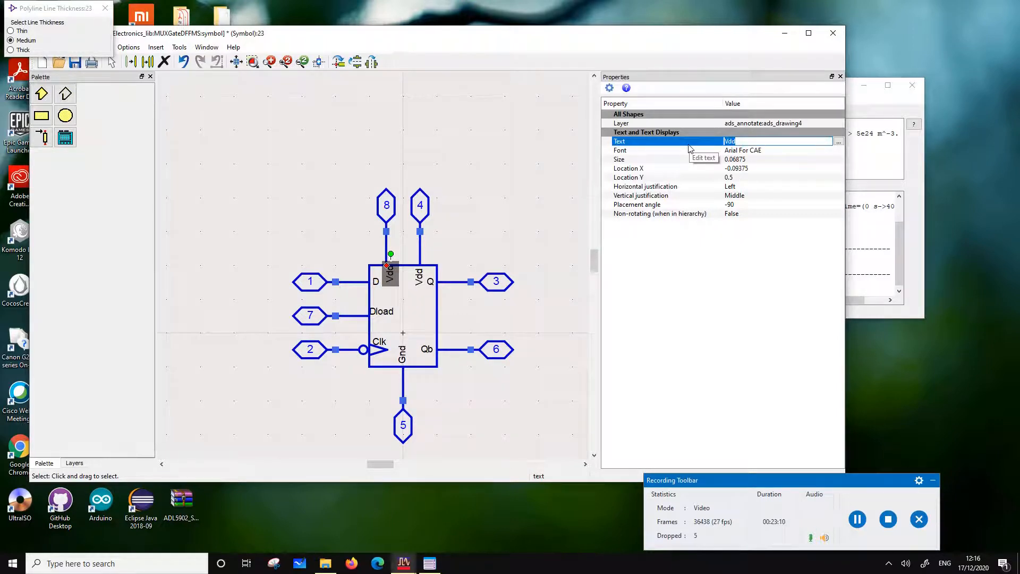
pyautogui.click(583, 142)
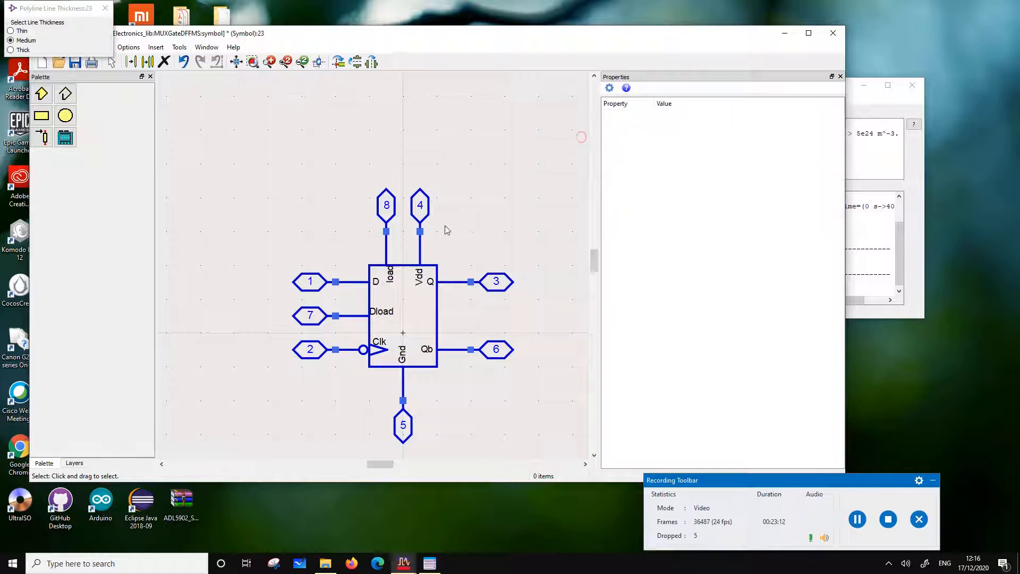
# Check pin 8's name and number, then save the MUXGateDFFMS symbol and close its window
pyautogui.doubleClick(386, 207)
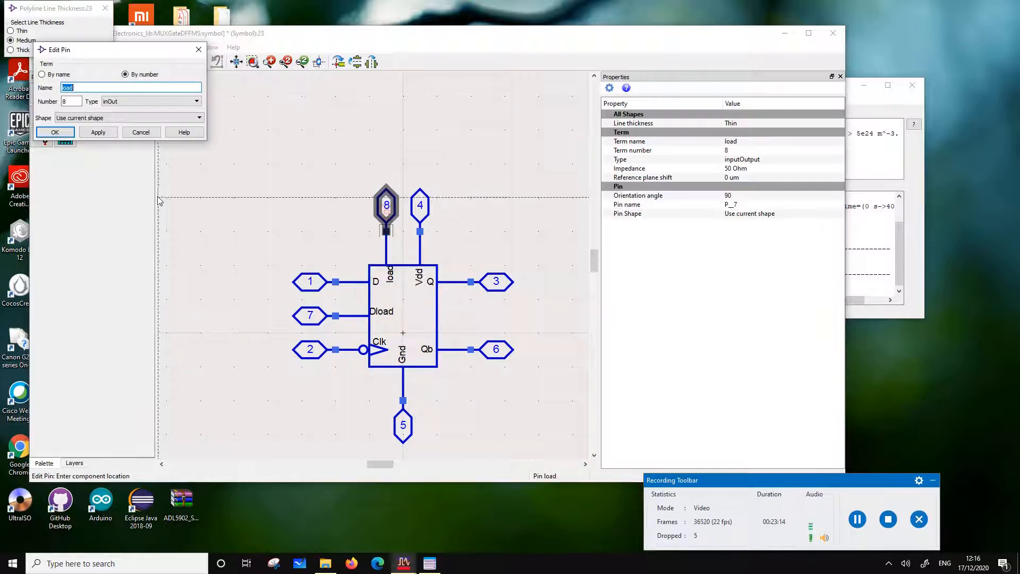
pyautogui.click(55, 132)
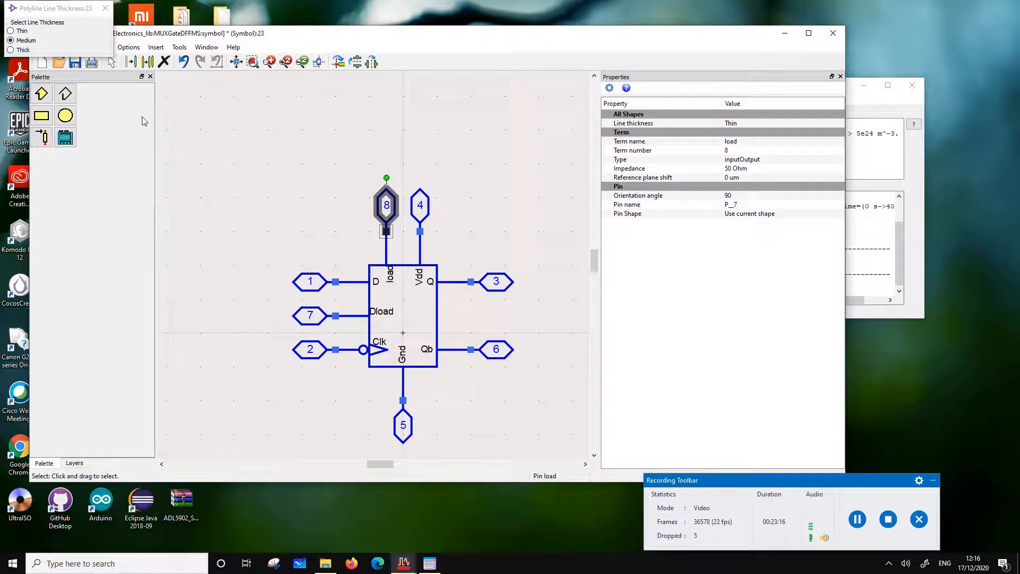
pyautogui.click(75, 63)
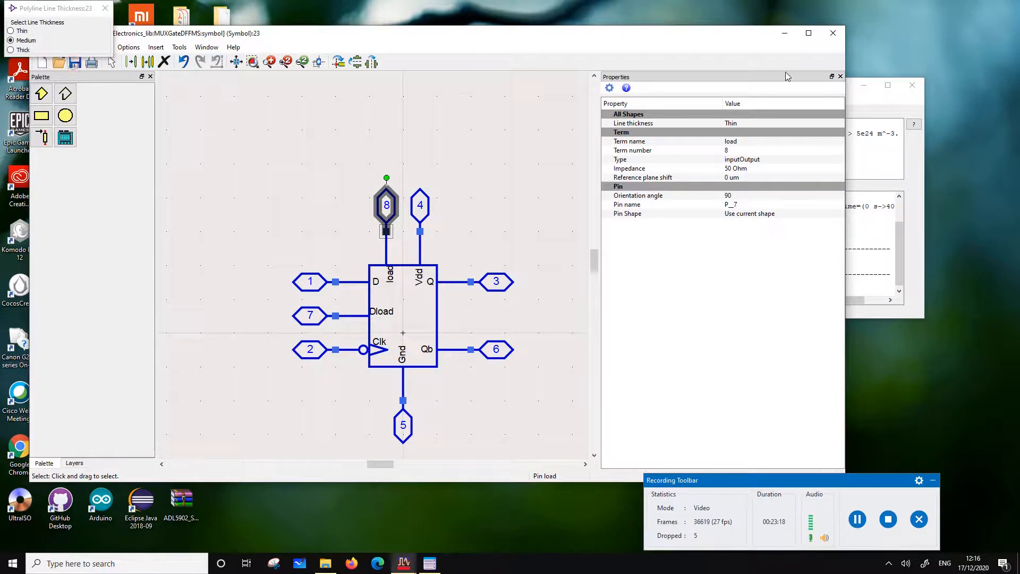
pyautogui.click(833, 33)
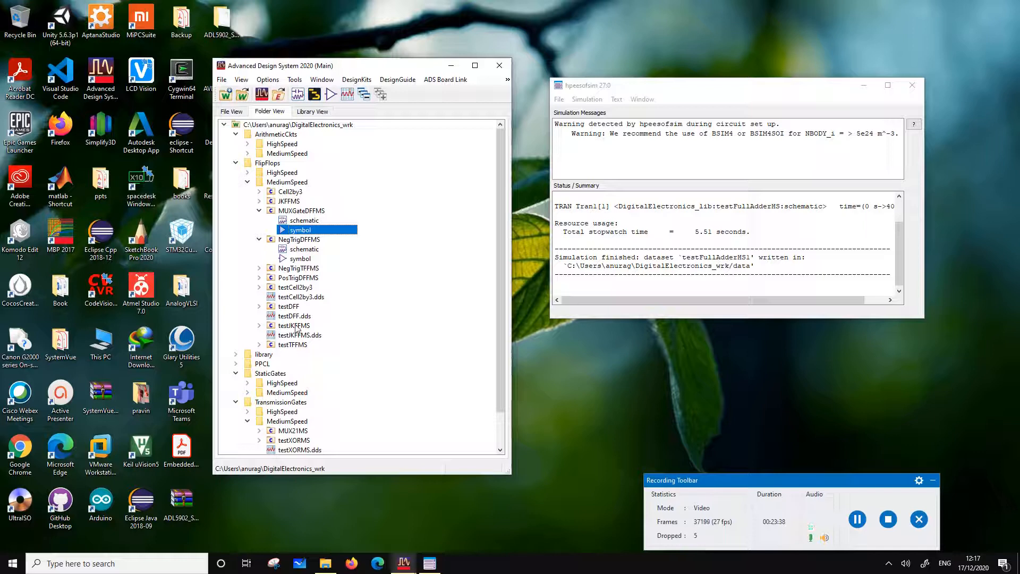
# Start copying the testDFF cell, excluding every referenced cell from the copy except testDFF itself
pyautogui.click(259, 307)
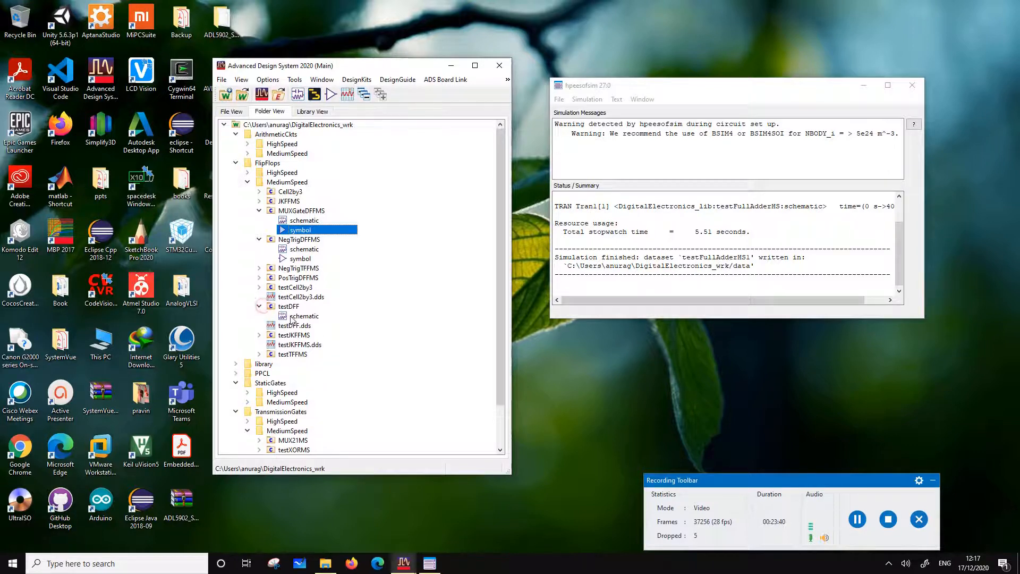
pyautogui.click(298, 315)
pyautogui.rightClick(293, 311)
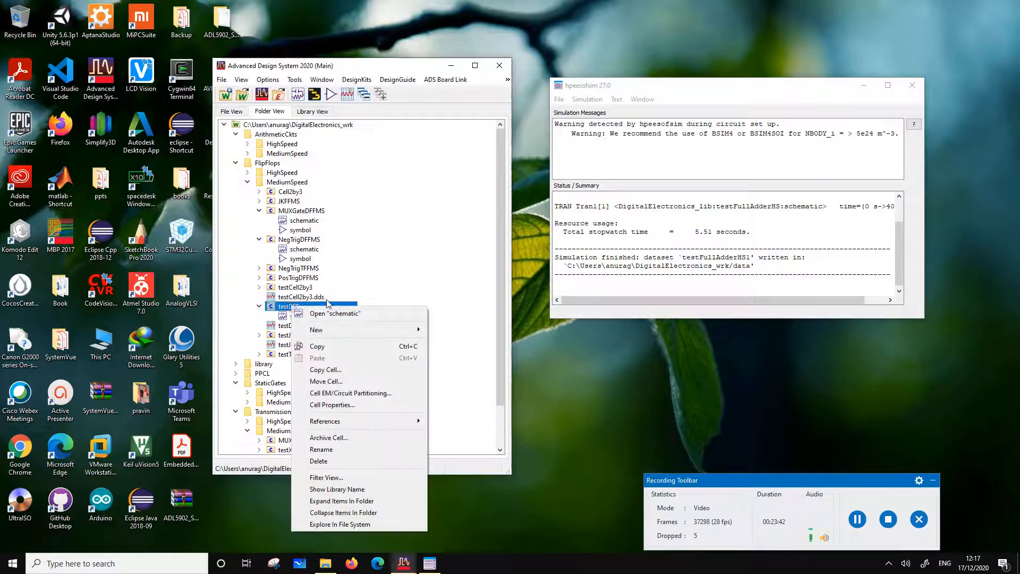
pyautogui.click(339, 370)
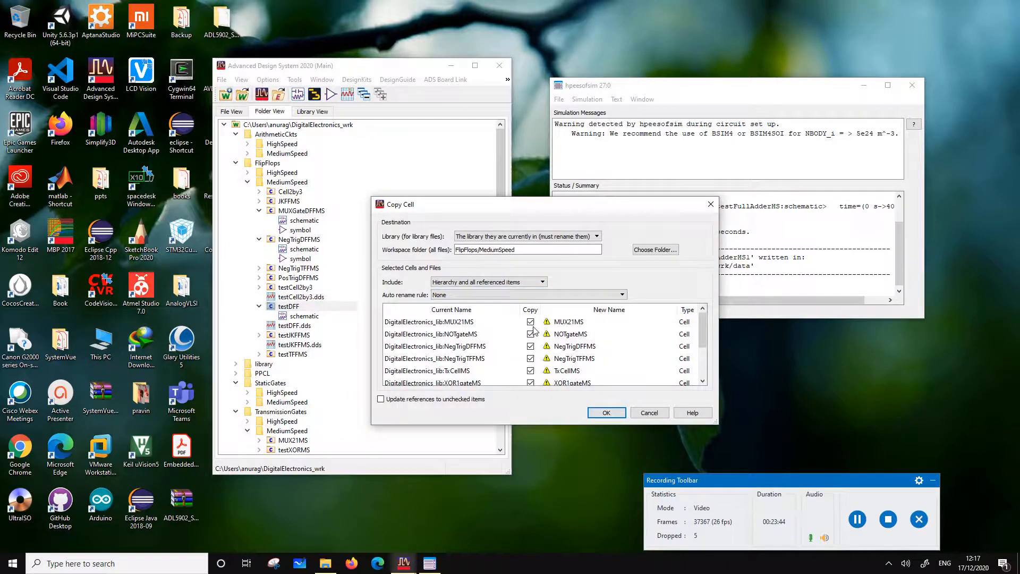
pyautogui.click(530, 322)
pyautogui.click(531, 358)
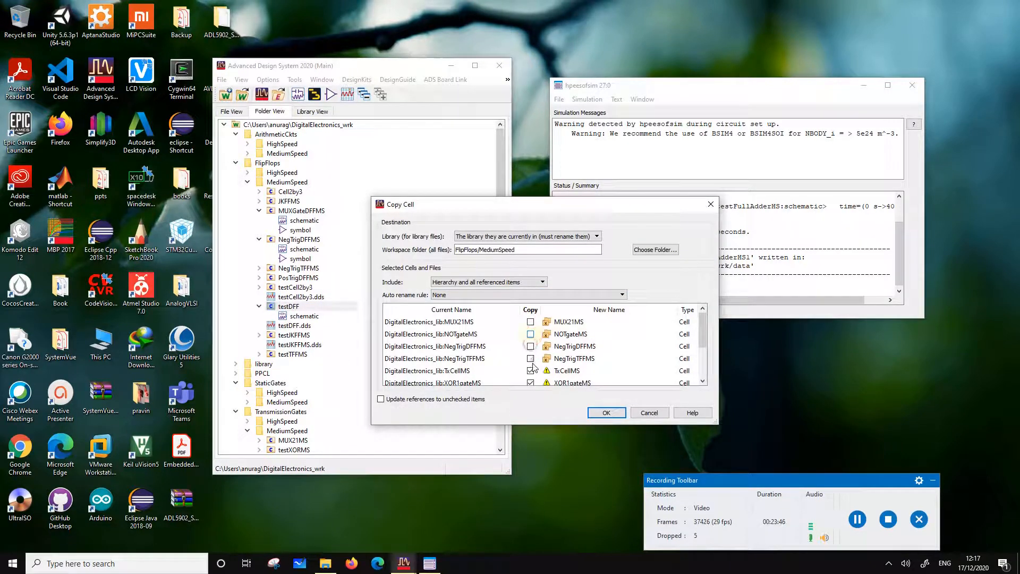
pyautogui.scroll(-1, 539, 379)
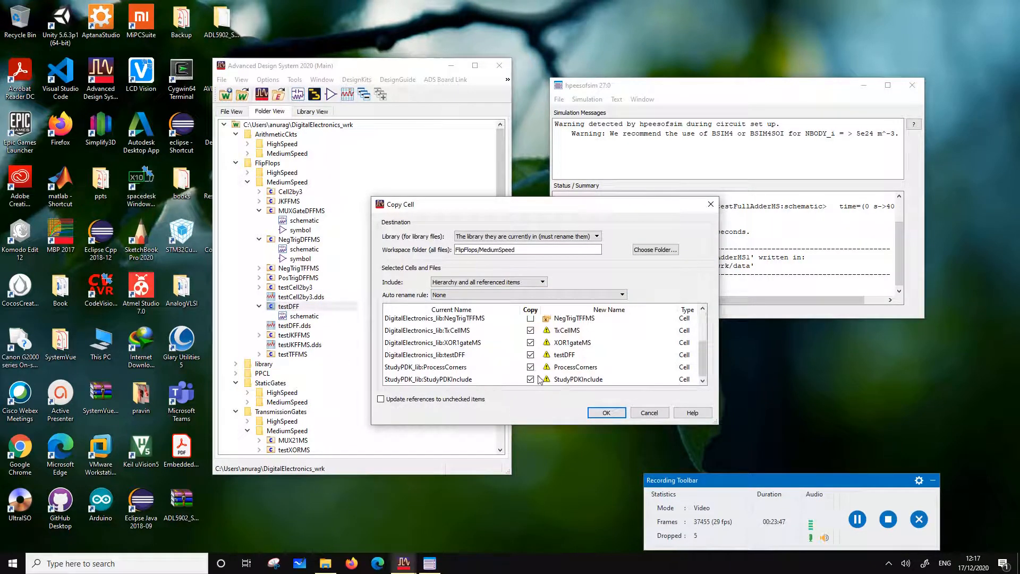
pyautogui.click(530, 330)
pyautogui.click(531, 342)
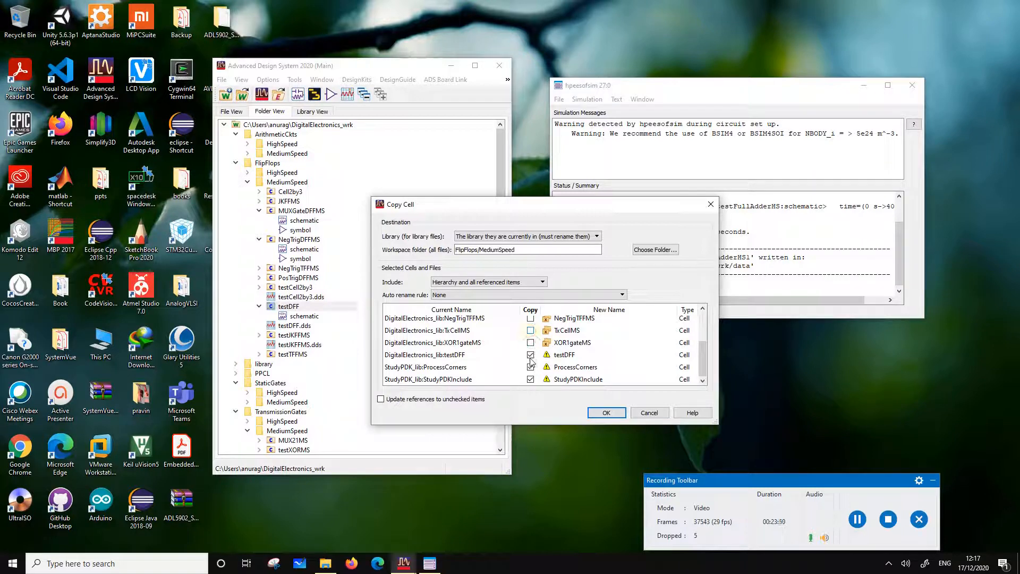
pyautogui.click(531, 367)
pyautogui.click(531, 379)
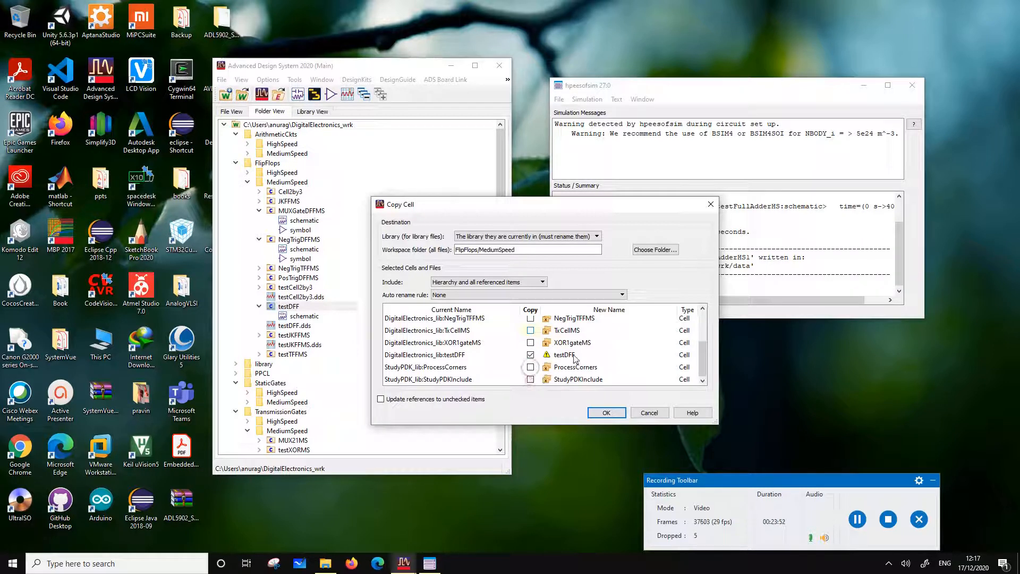
# Name the copied cell testMUXDFFMS and create the copy in the FlipFlops/MediumSpeed folder
pyautogui.doubleClick(580, 354)
pyautogui.click(580, 354)
pyautogui.write('MS')
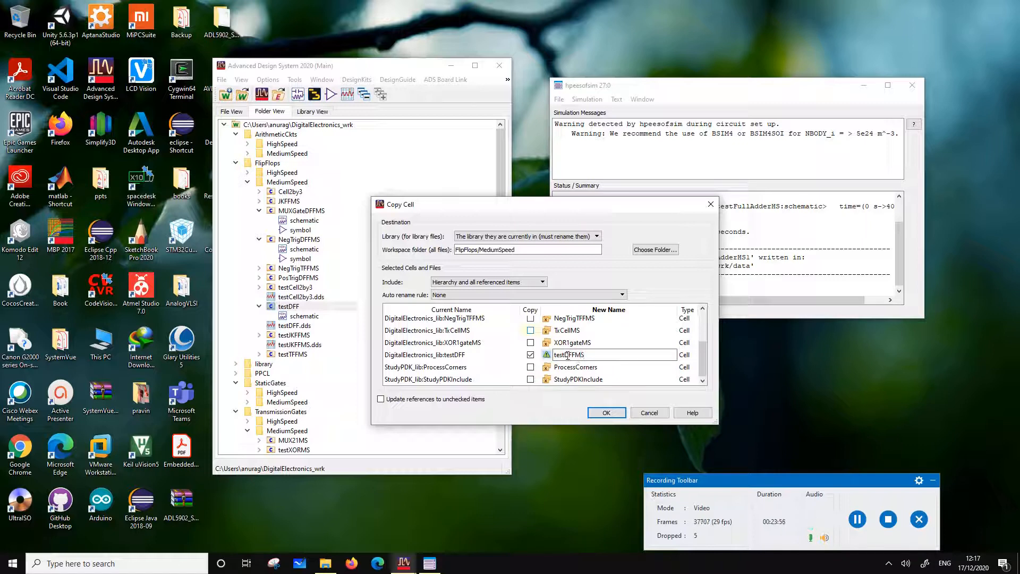
pyautogui.click(568, 354)
pyautogui.write('MUX')
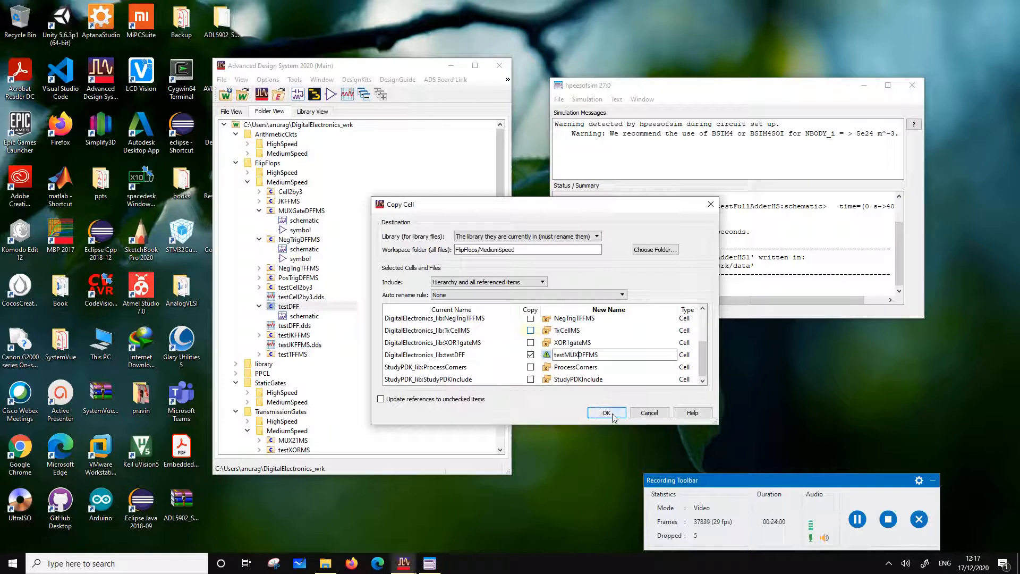
pyautogui.click(611, 368)
pyautogui.click(601, 358)
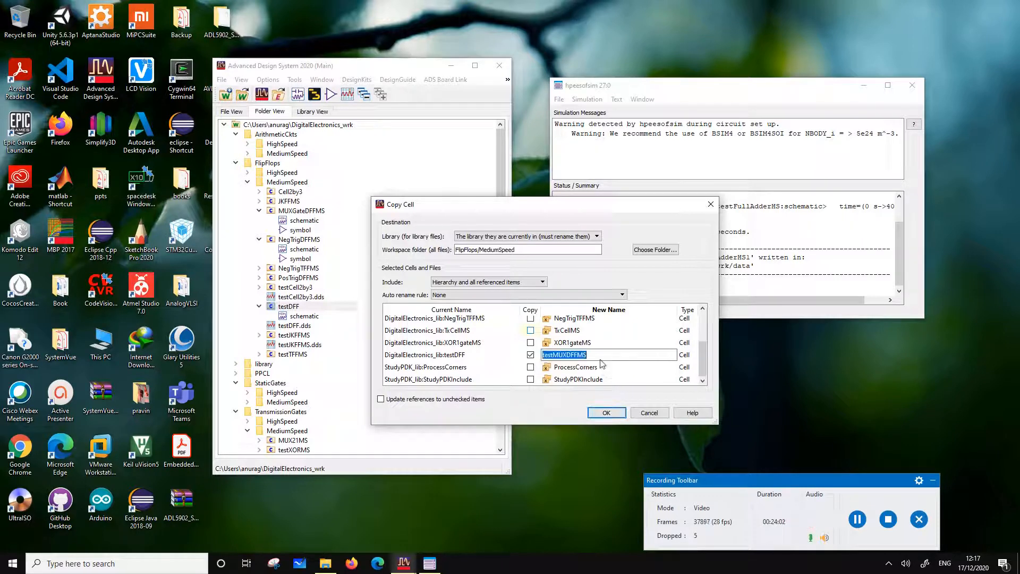
pyautogui.click(607, 408)
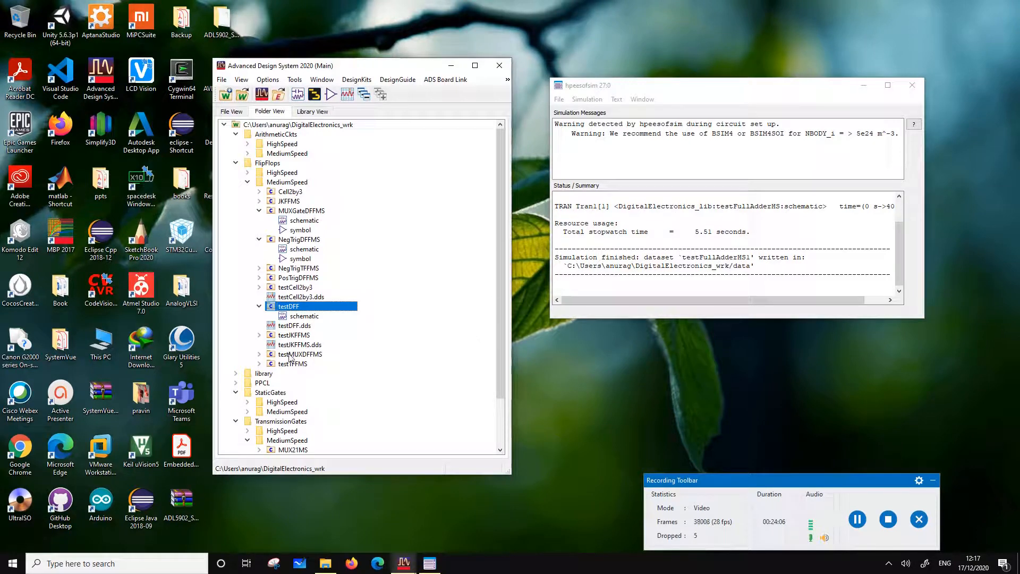
# Open the testMUXDFFMS schematic in a smaller window, shifted aside on the desktop
pyautogui.click(259, 355)
pyautogui.doubleClick(304, 364)
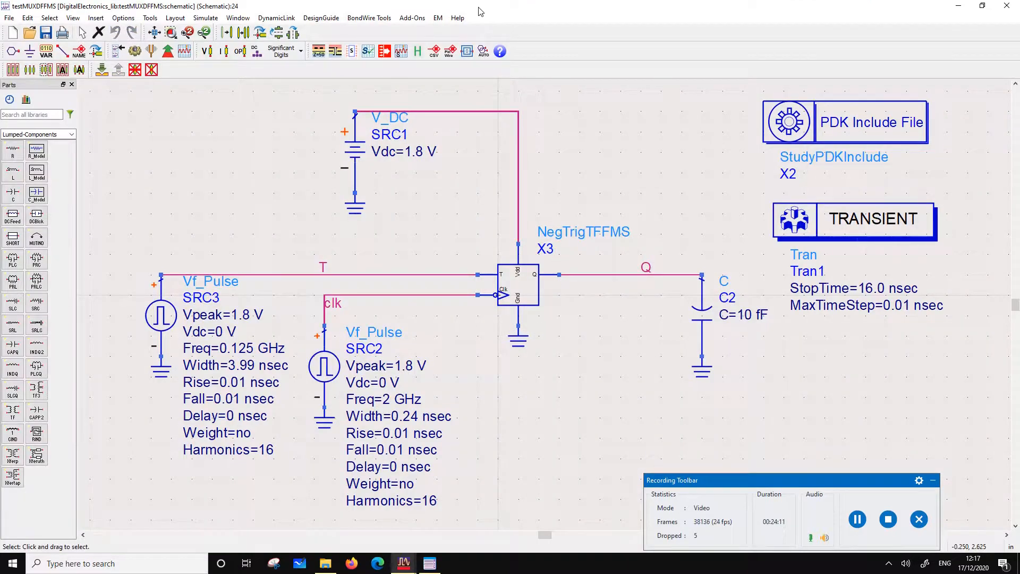
pyautogui.doubleClick(479, 8)
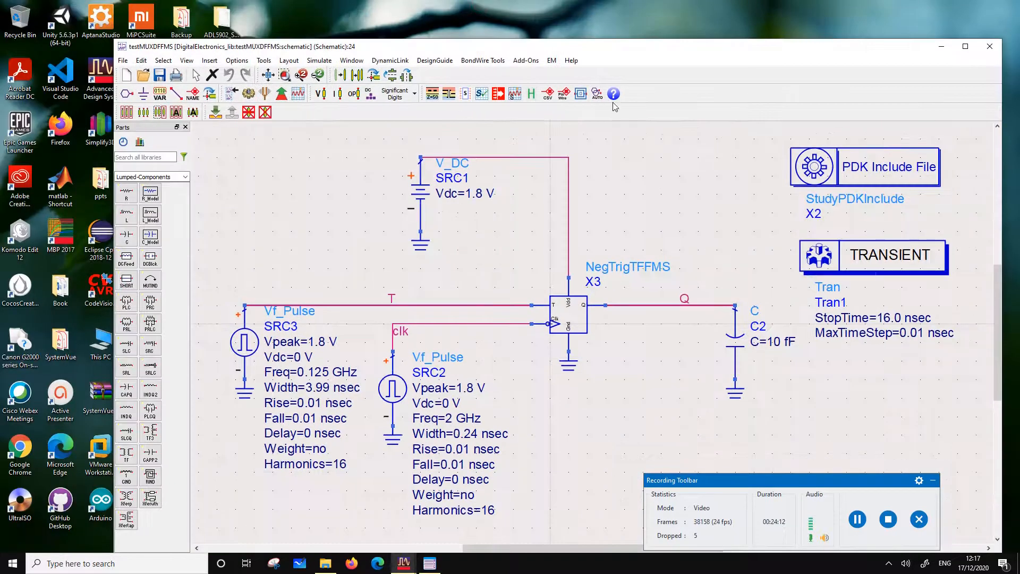
pyautogui.moveTo(602, 49); pyautogui.dragTo(695, 55)
# Try to swap flip-flop X3 for another cell by changing its component name to MUXDFFMS
pyautogui.doubleClick(717, 268)
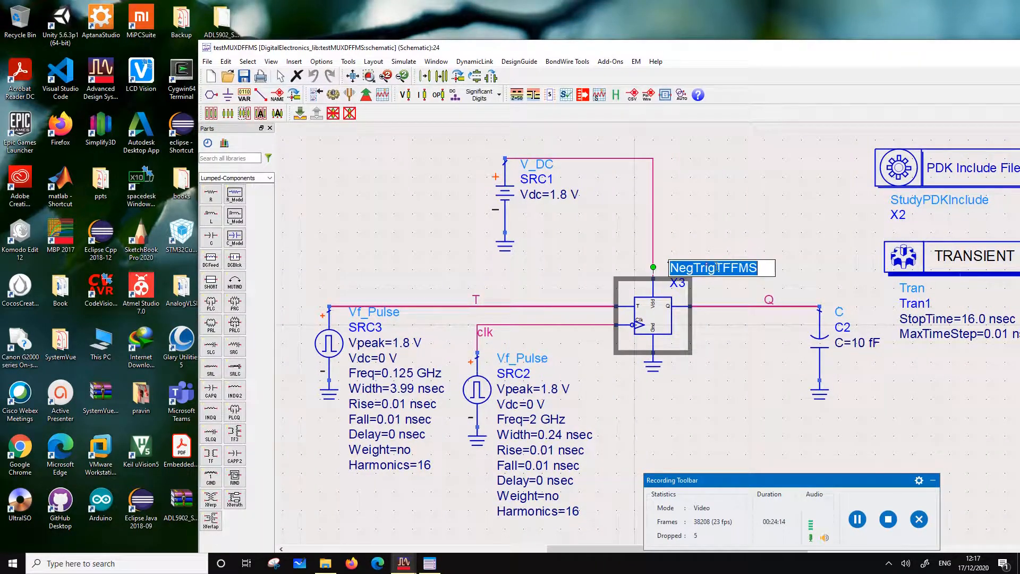
pyautogui.moveTo(716, 267); pyautogui.dragTo(637, 258)
pyautogui.write('MU')
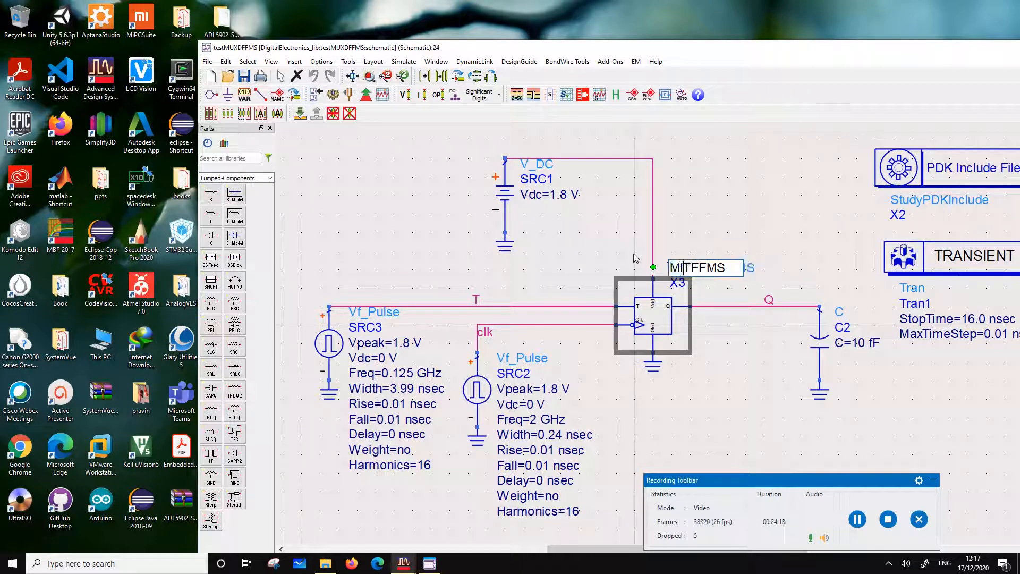
pyautogui.write('XD')
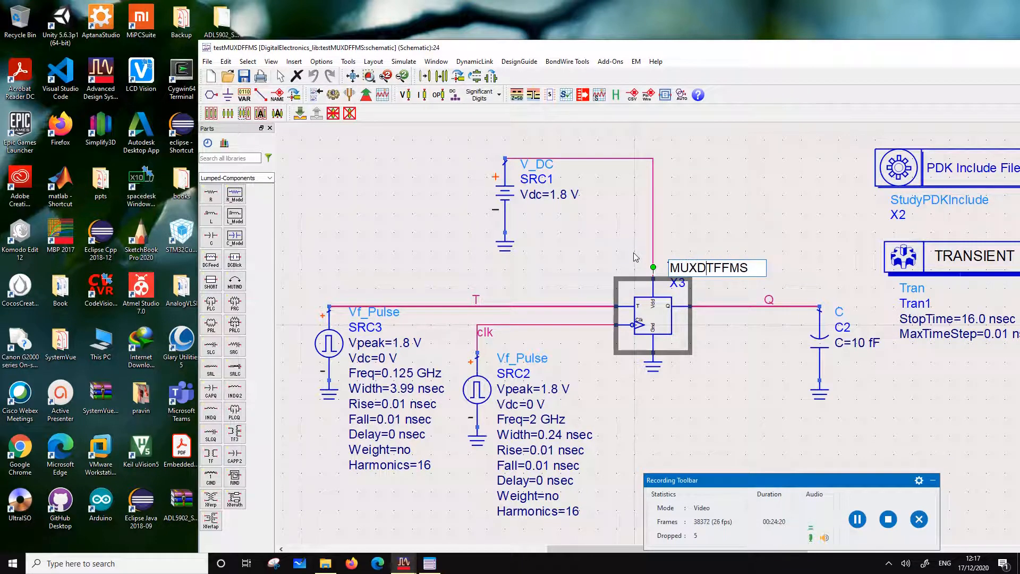
pyautogui.press('Delete')
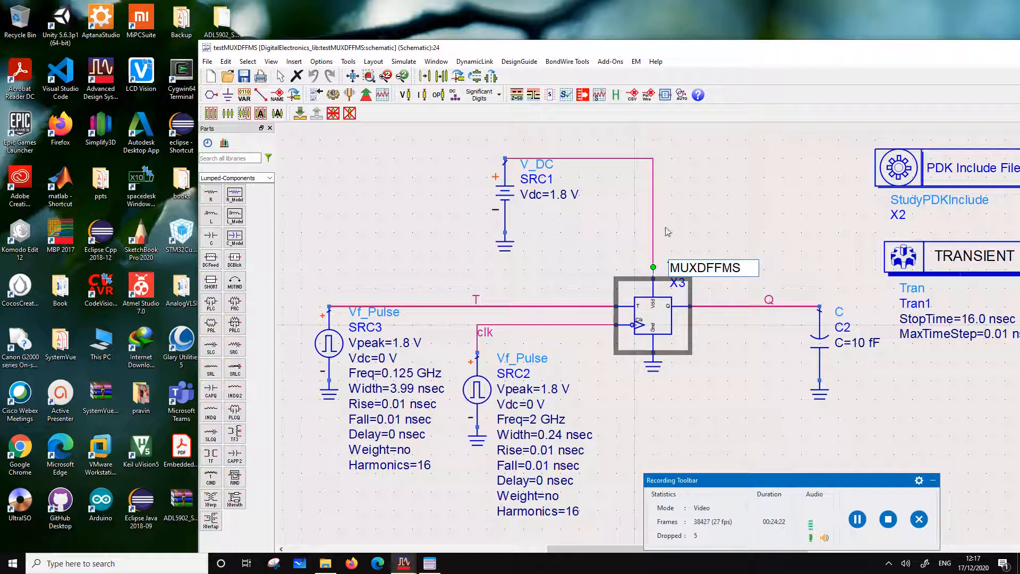
pyautogui.press('Return')
pyautogui.press('Return')
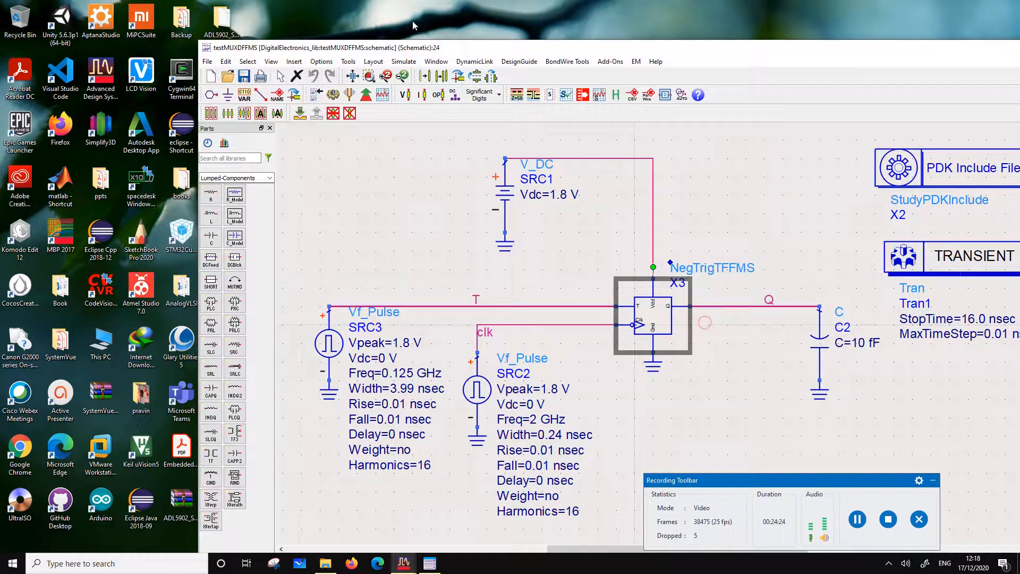
# Place an instance of the MUXGateDFFMS cell in the testMUXDFFMS schematic, in the free area above X3
pyautogui.moveTo(404, 53); pyautogui.dragTo(581, 62)
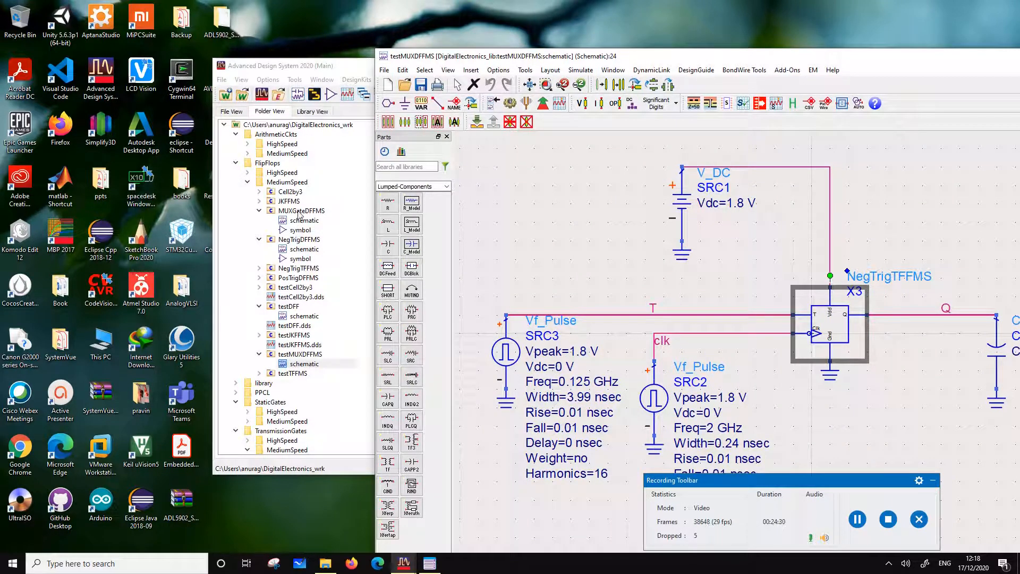
pyautogui.moveTo(301, 211); pyautogui.dragTo(913, 224)
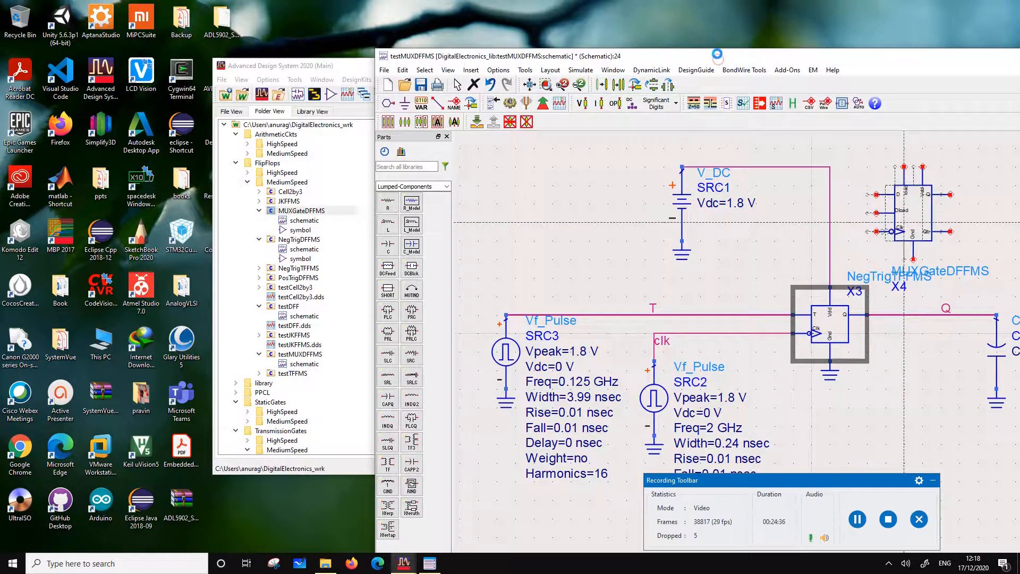
pyautogui.moveTo(717, 56); pyautogui.dragTo(390, 17)
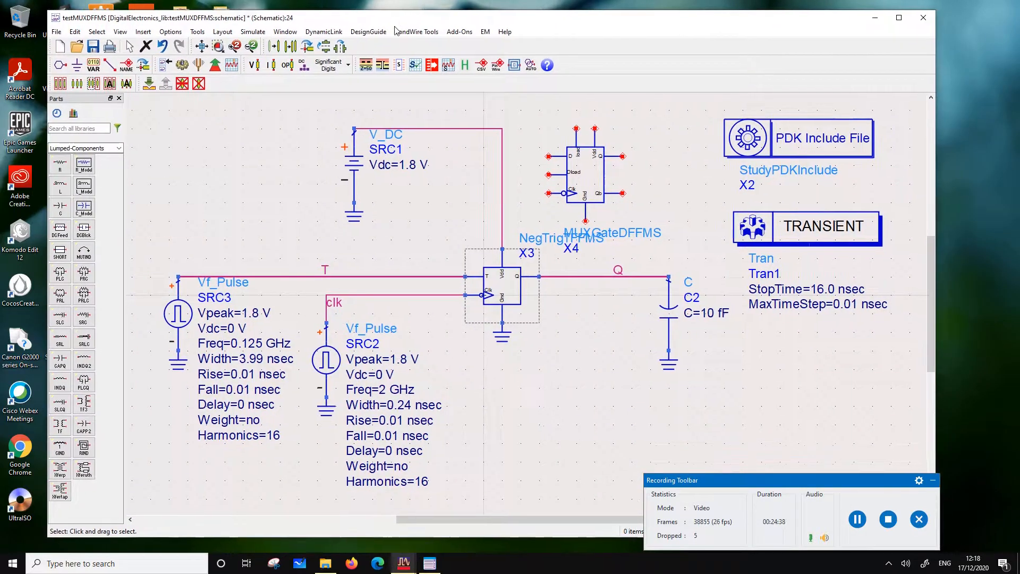
# Delete the NegTrigTFFMS flip-flop and move MUXGateDFFMS into its place, with the ground below it and its label above
pyautogui.click(525, 274)
pyautogui.press('Delete')
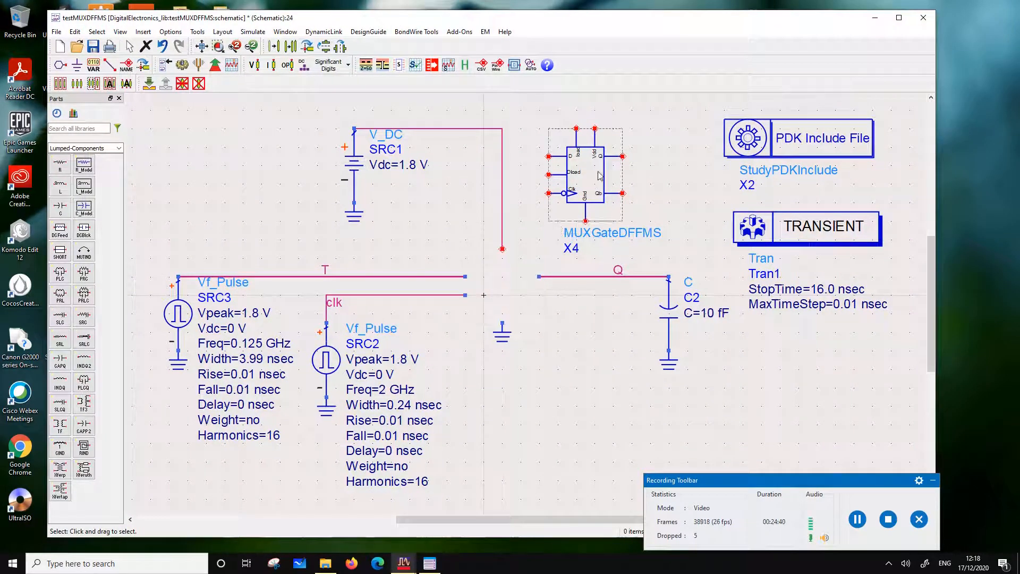
pyautogui.moveTo(600, 175); pyautogui.dragTo(510, 293)
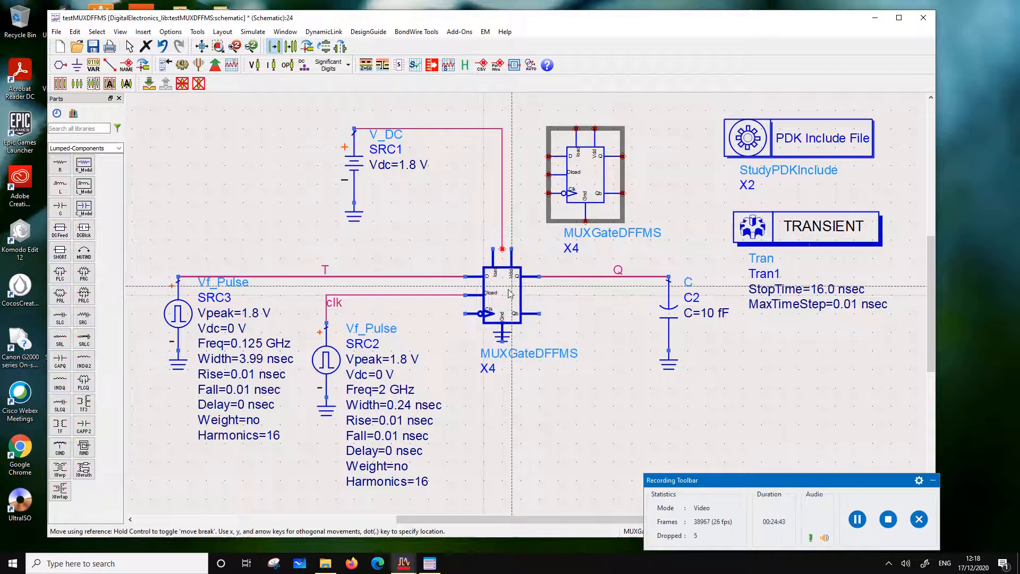
pyautogui.moveTo(503, 334); pyautogui.dragTo(566, 246)
pyautogui.click(525, 306)
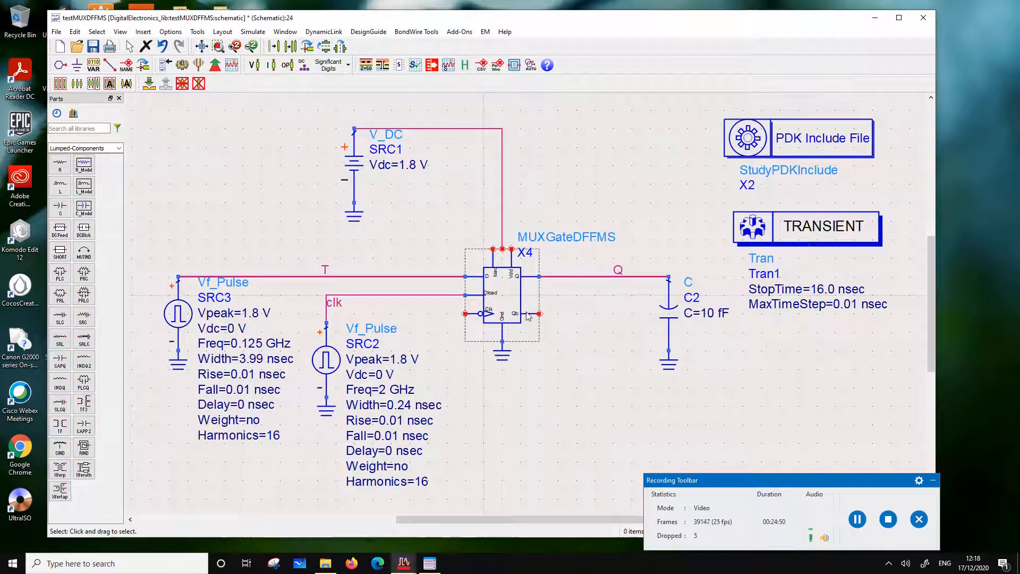
# Check the inner schematic of MUXGateDFFMS, return to the test circuit, and attach the V_DC supply wire to its Vdd pin
pyautogui.click(499, 311)
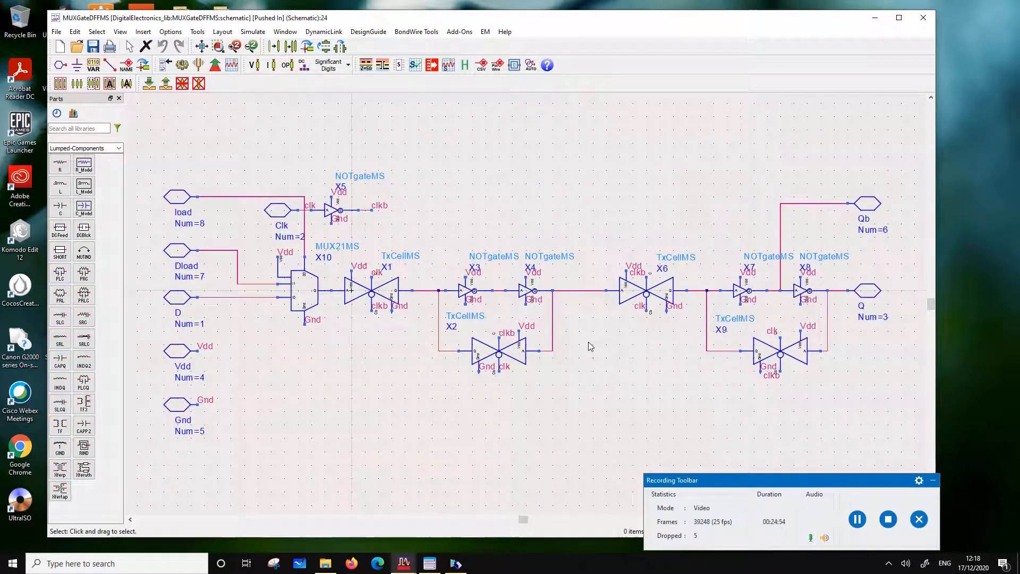
pyautogui.click(165, 83)
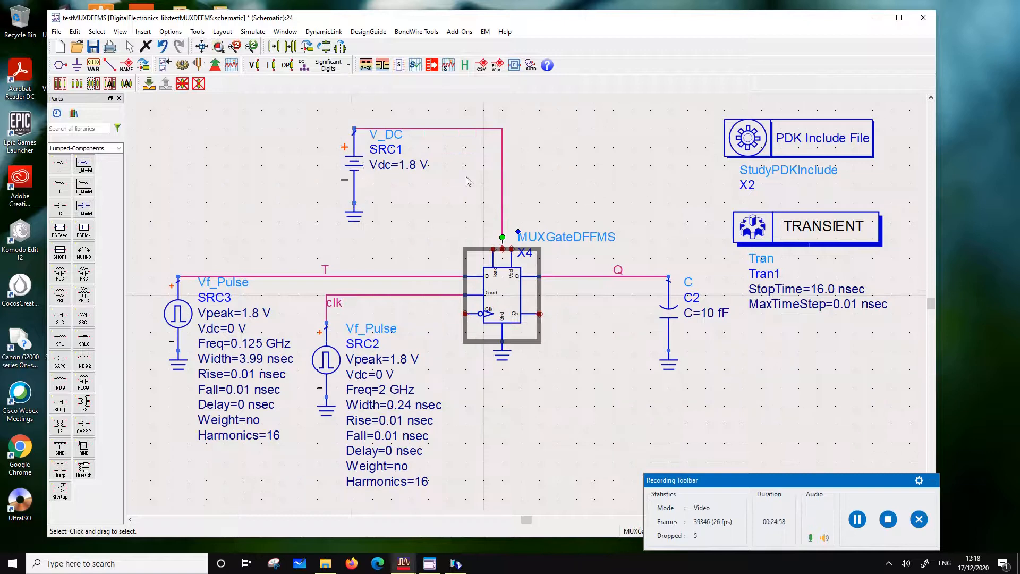
pyautogui.click(560, 136)
pyautogui.moveTo(503, 248); pyautogui.dragTo(512, 250)
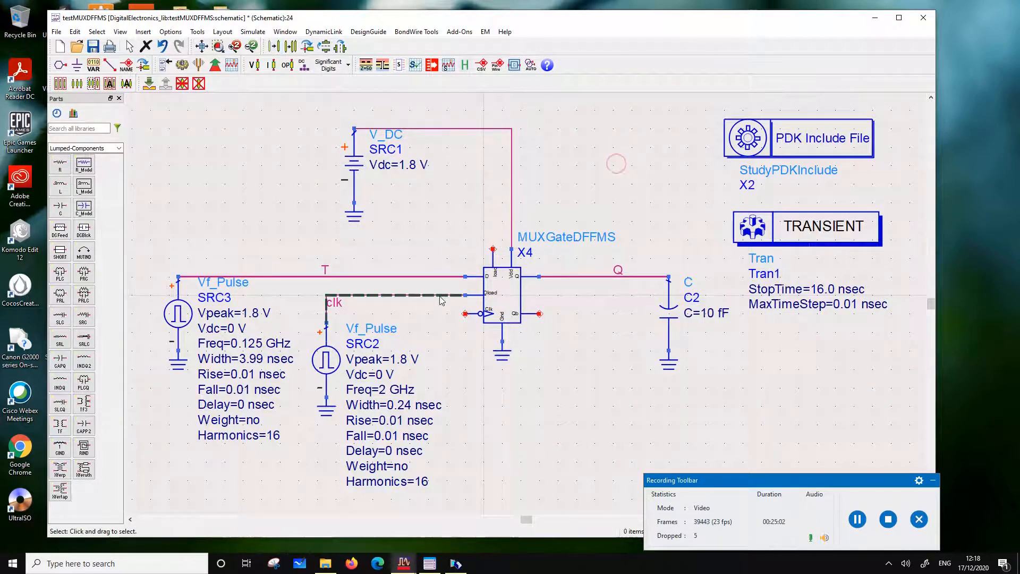
# Move the clk wire to the flip-flop's Clk pin and delete the leftover segment connecting it to Dload
pyautogui.moveTo(440, 296); pyautogui.dragTo(443, 315)
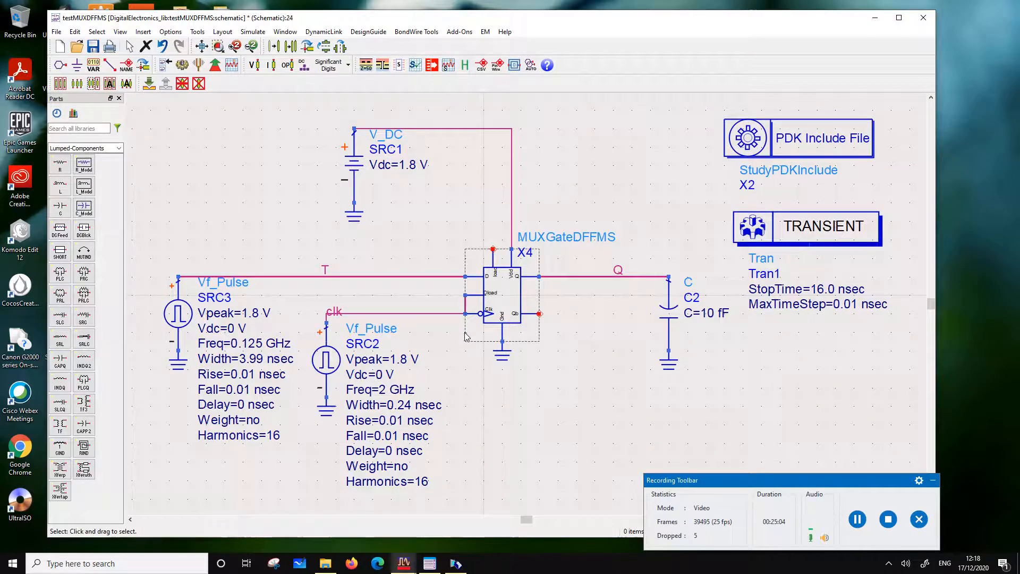
pyautogui.click(464, 332)
pyautogui.click(464, 304)
pyautogui.press('Delete')
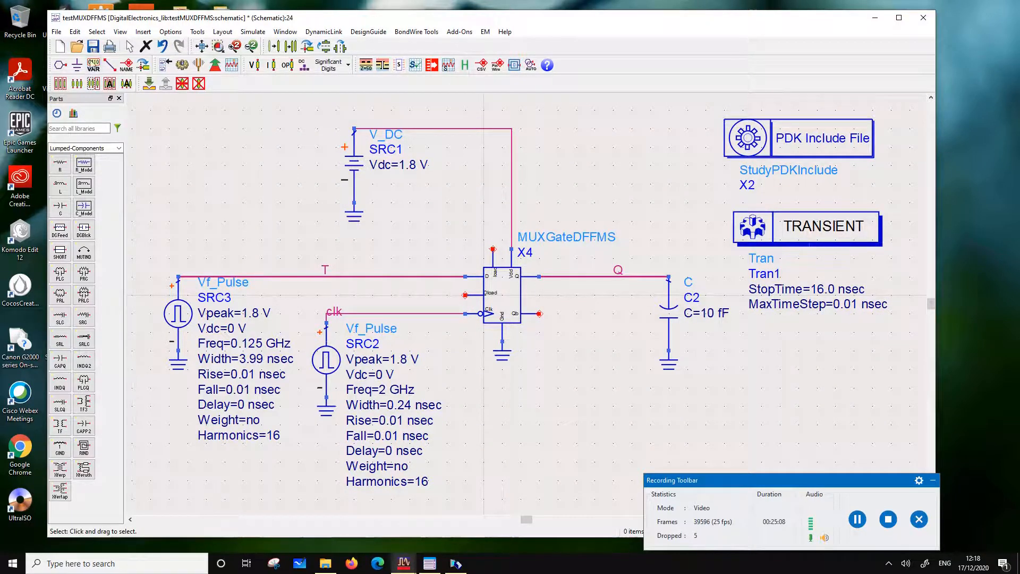
# Place a ground symbol near the flip-flop and wire it to the Dload pin
pyautogui.click(78, 65)
pyautogui.click(418, 232)
pyautogui.press('Escape')
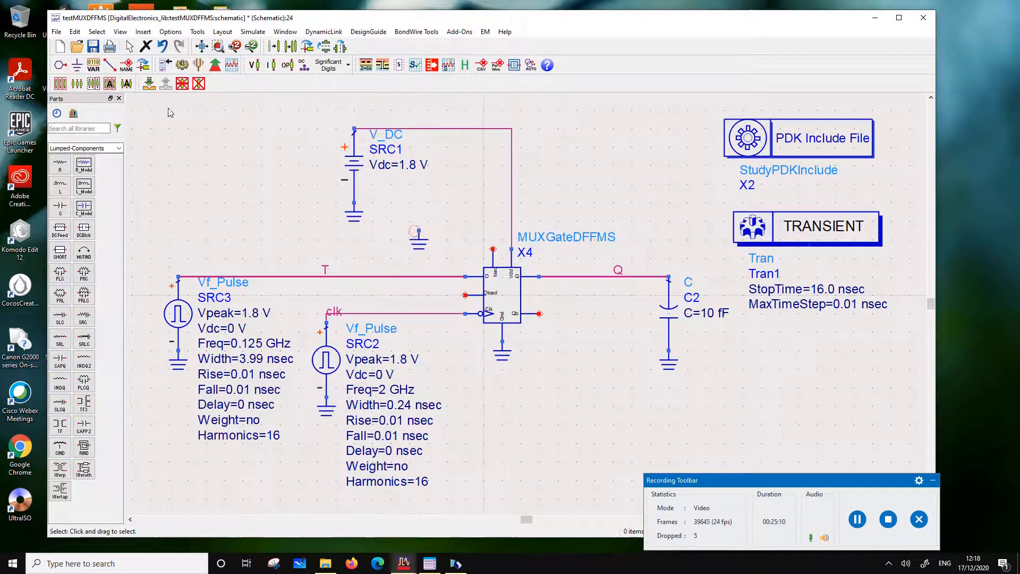
pyautogui.click(110, 66)
pyautogui.click(419, 231)
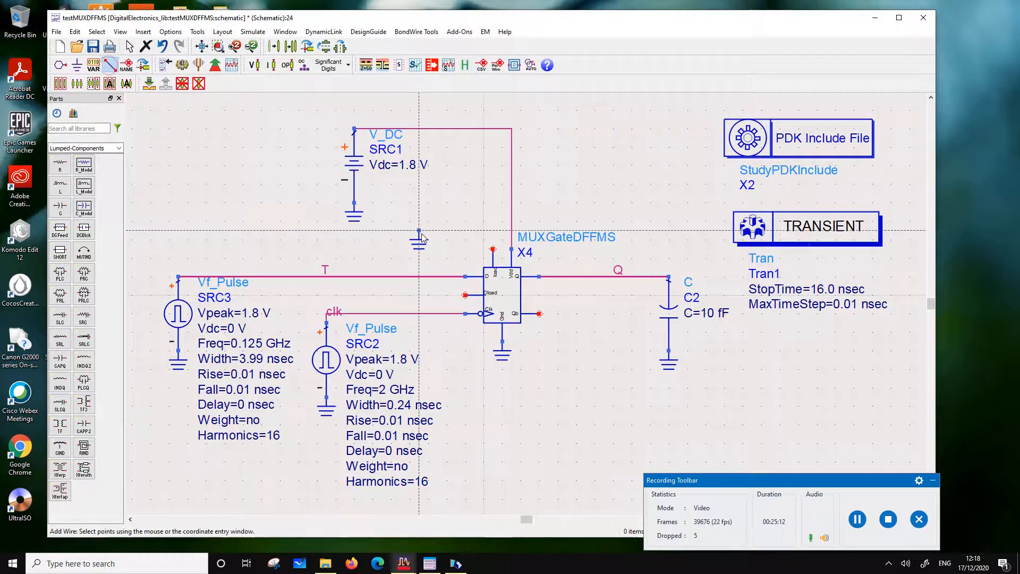
pyautogui.click(466, 295)
pyautogui.press('Escape')
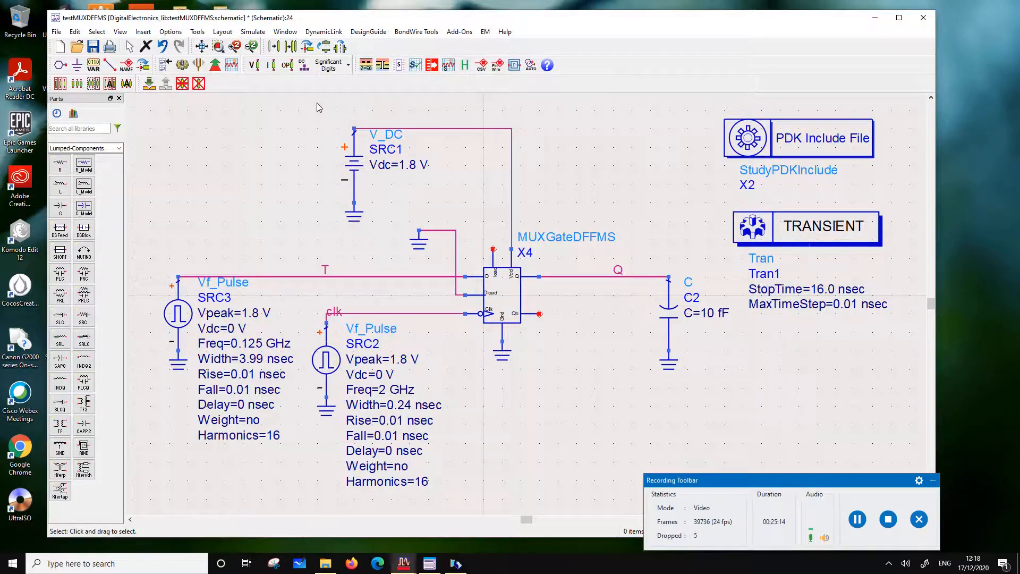
# Move the V_DC source SRC1 and its ground directly above the SRC3 pulse source
pyautogui.moveTo(316, 103); pyautogui.dragTo(180, 212)
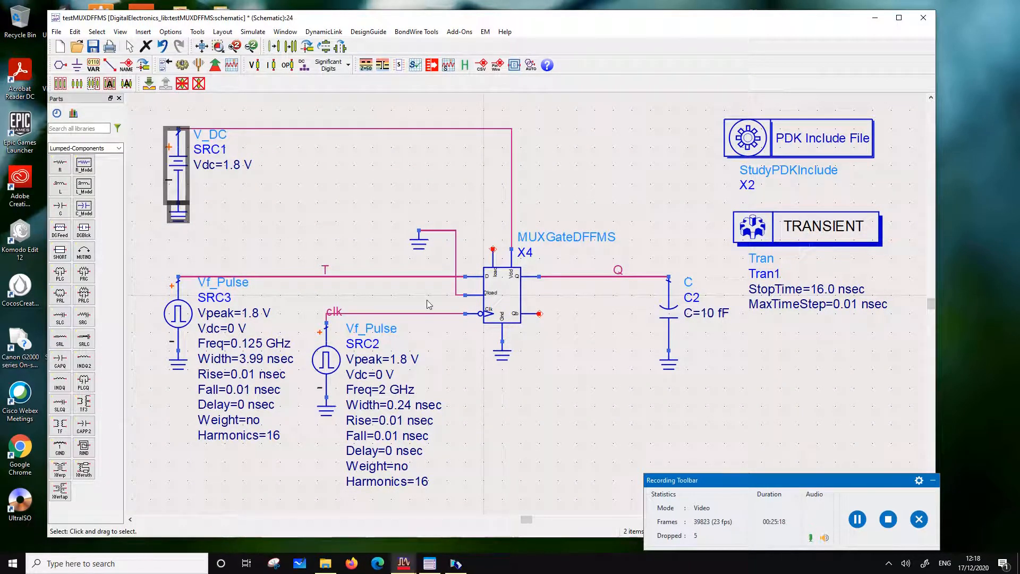
pyautogui.click(280, 220)
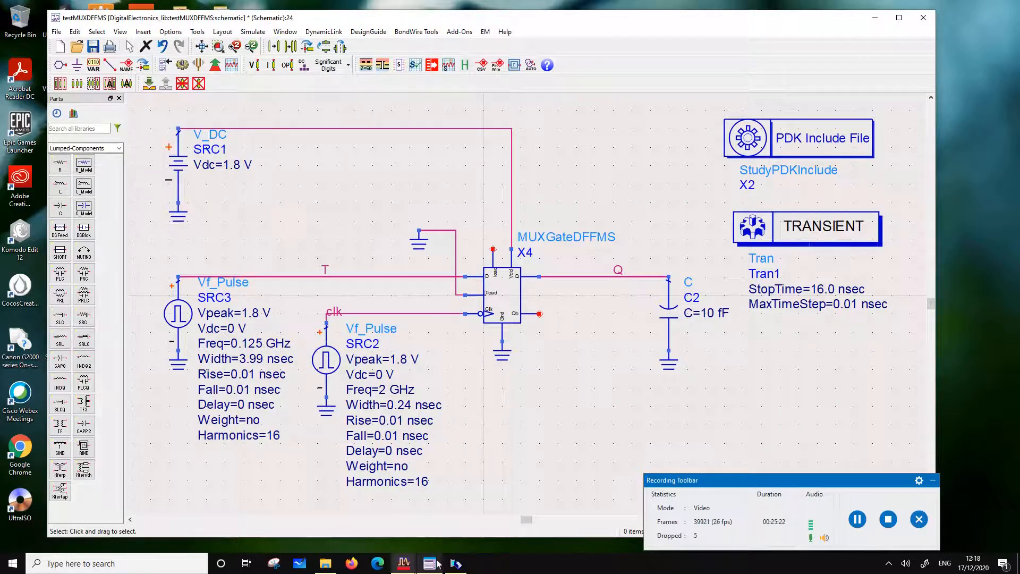
# Rename the wire label T on the flip-flop's input wire to D
pyautogui.moveTo(404, 563)
pyautogui.moveTo(325, 270); pyautogui.dragTo(325, 268)
pyautogui.doubleClick(326, 270)
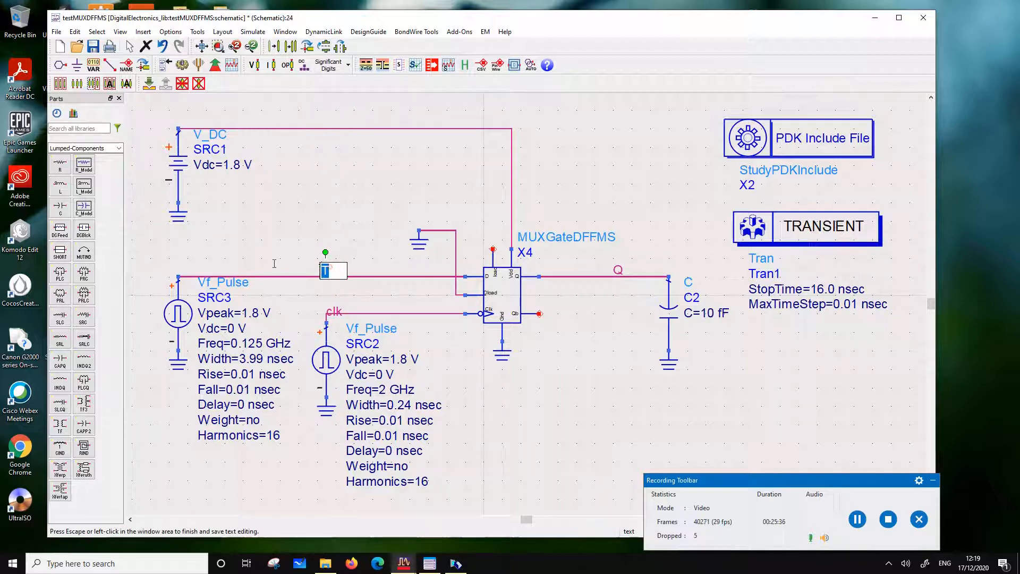
pyautogui.write('D')
pyautogui.press('Escape')
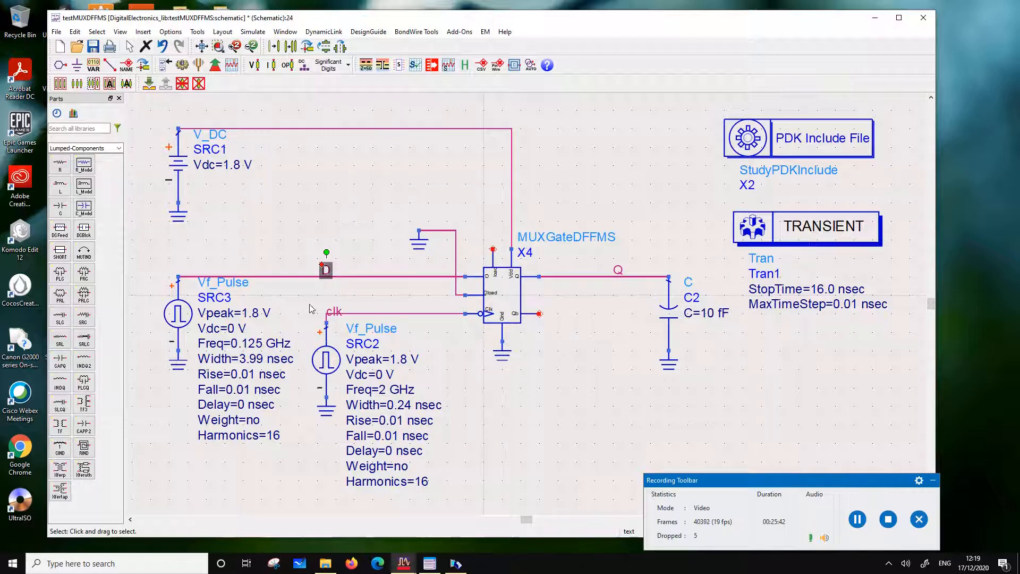
pyautogui.click(349, 294)
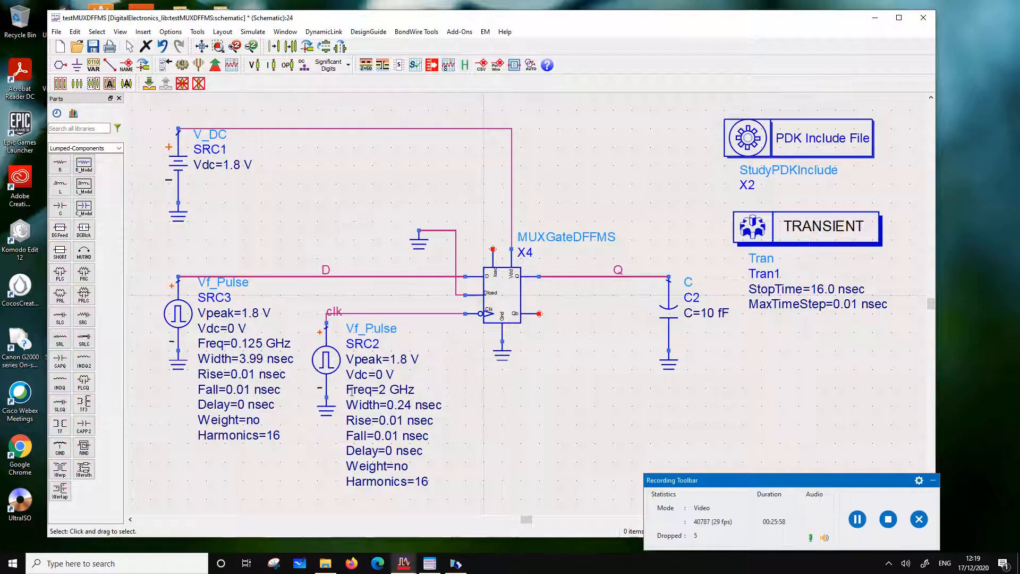
# Copy the clock pulse source SRC2 together with its ground and paste the copy below the flip-flop
pyautogui.moveTo(291, 445); pyautogui.dragTo(361, 298)
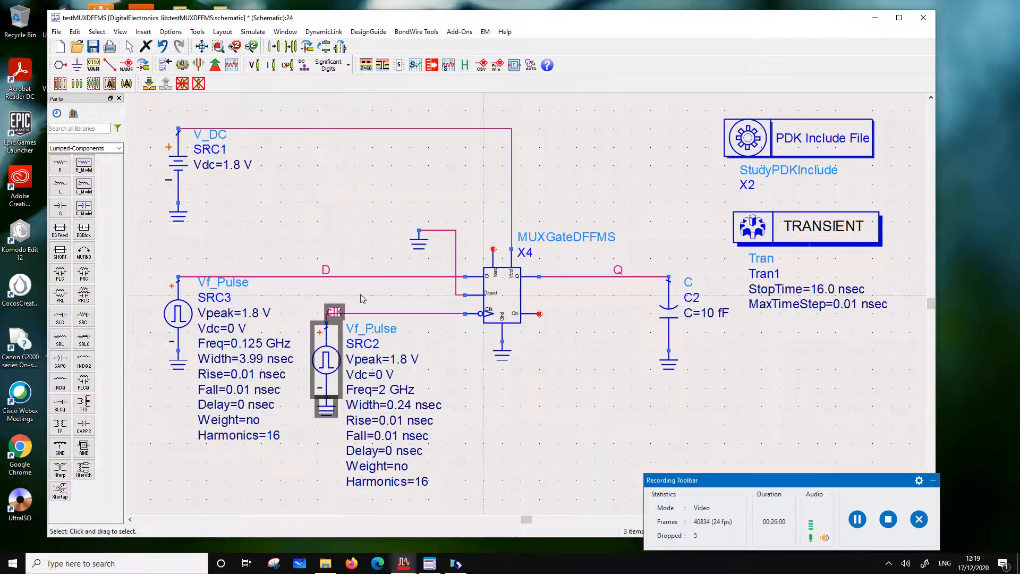
pyautogui.click(499, 365)
pyautogui.moveTo(291, 436); pyautogui.dragTo(351, 319)
pyautogui.click(351, 318)
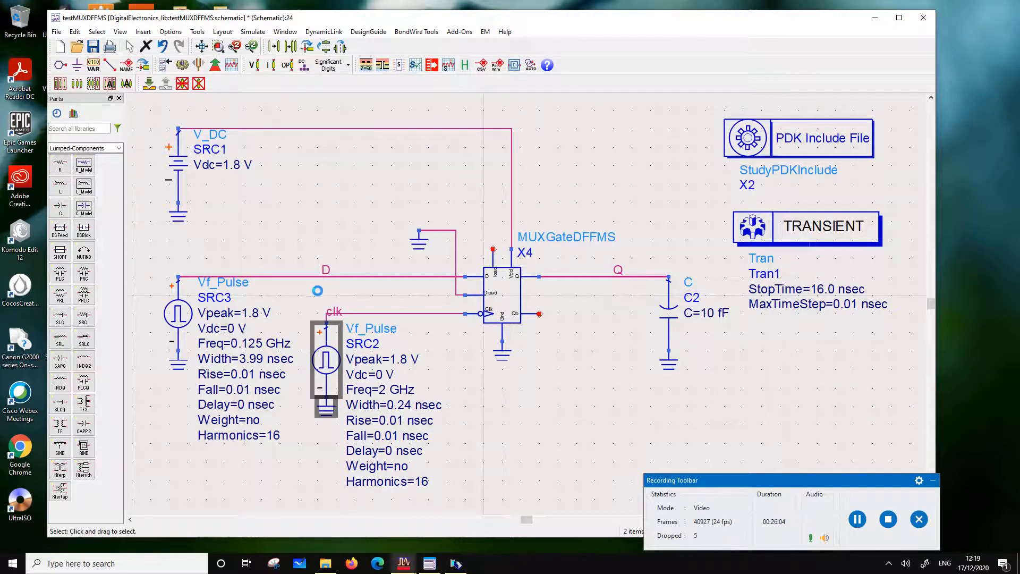
pyautogui.hotkey('ctrl', 'c')
pyautogui.hotkey('ctrl', 'v')
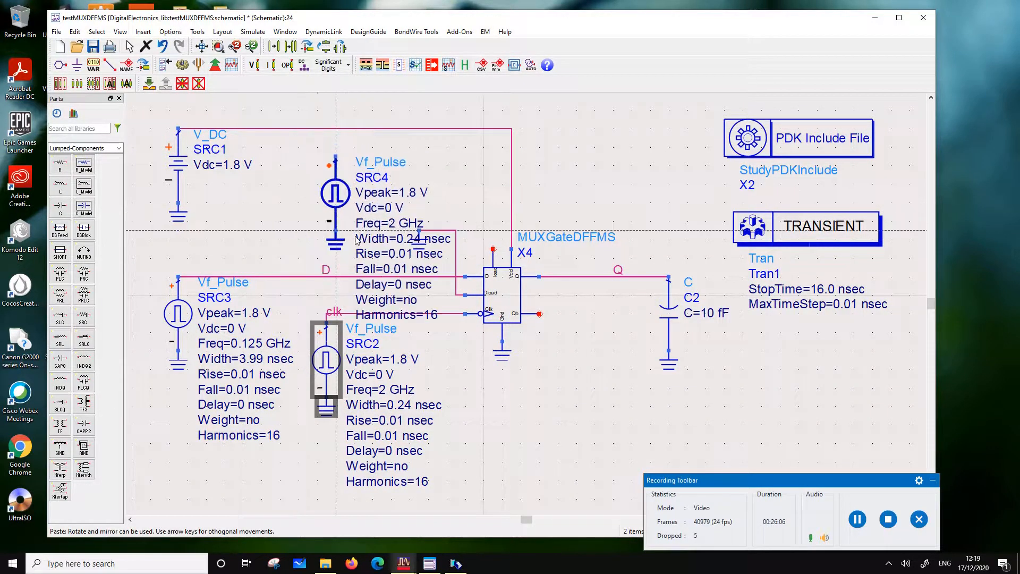
pyautogui.scroll(-2, 358, 242)
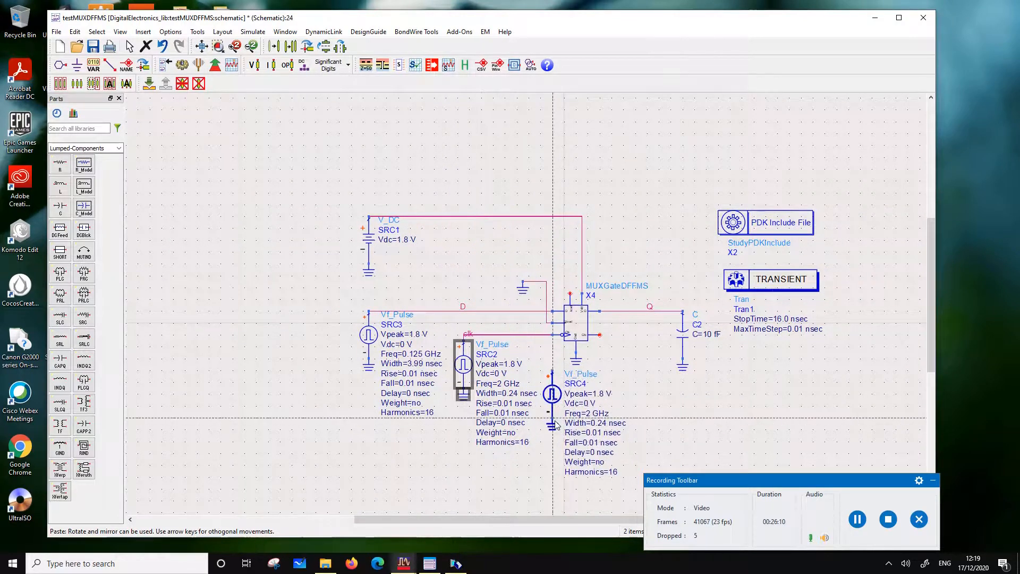
pyautogui.click(556, 425)
# Set the copied pulse source's frequency to 0.5 GHz and its width to 0.99 nsec
pyautogui.scroll(2, 526, 326)
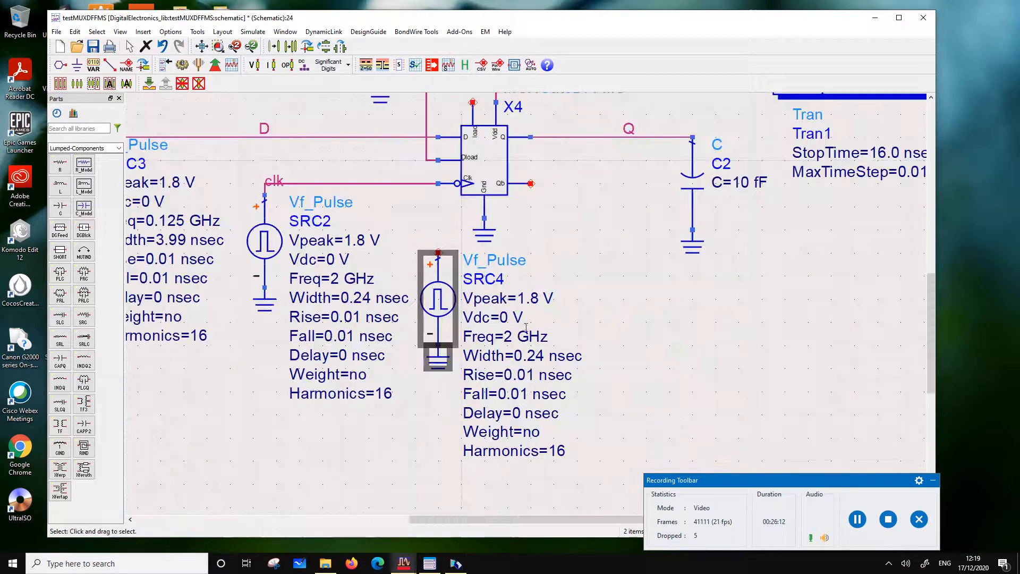
pyautogui.doubleClick(508, 337)
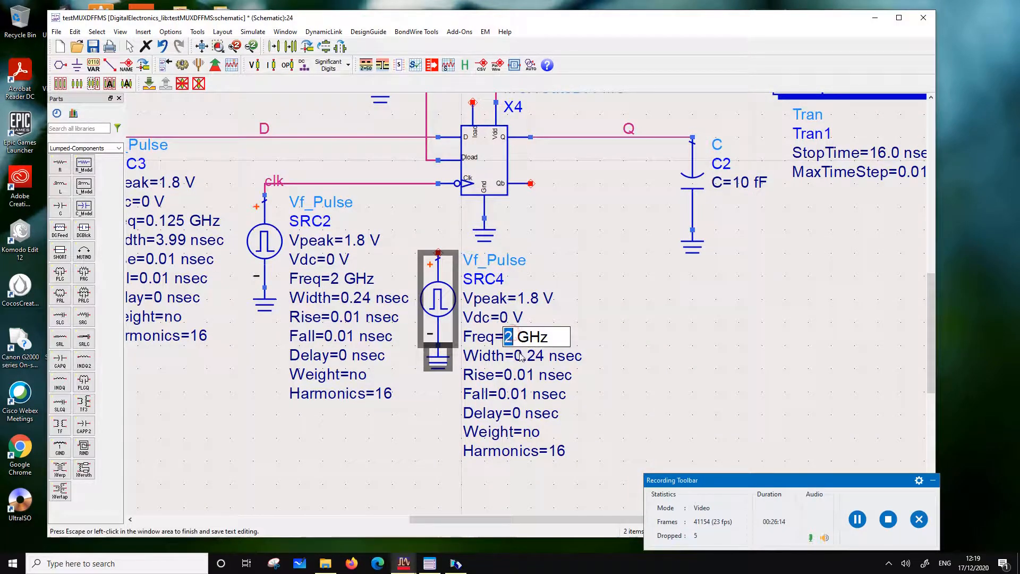
pyautogui.write('0.5')
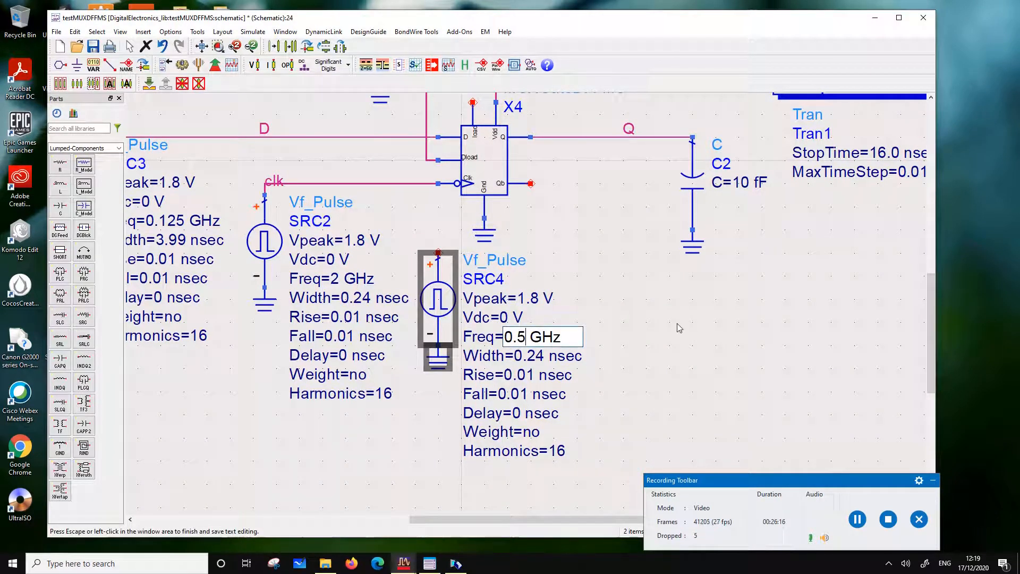
pyautogui.click(666, 315)
pyautogui.click(537, 356)
pyautogui.moveTo(537, 355); pyautogui.dragTo(530, 355)
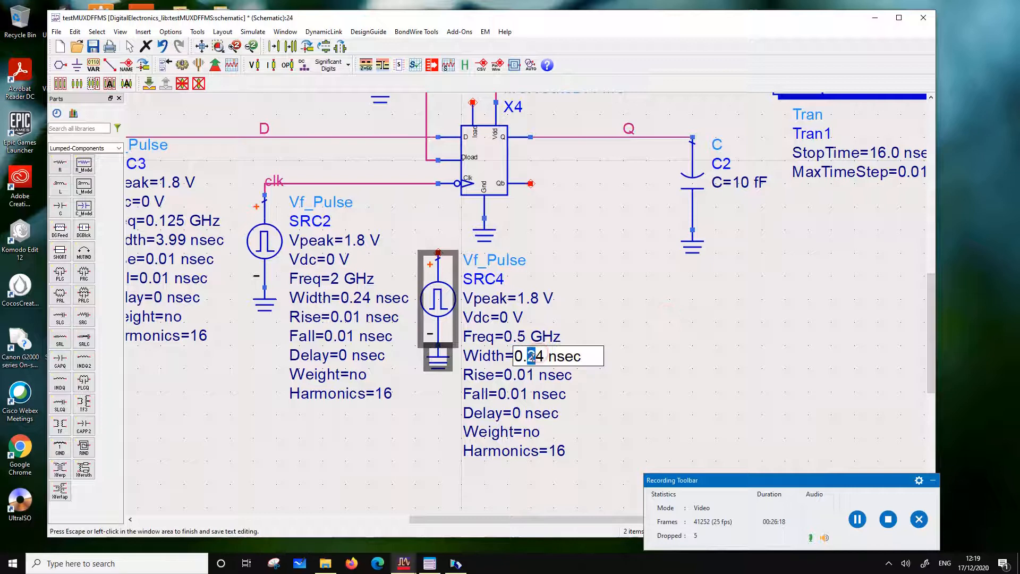
pyautogui.write('9')
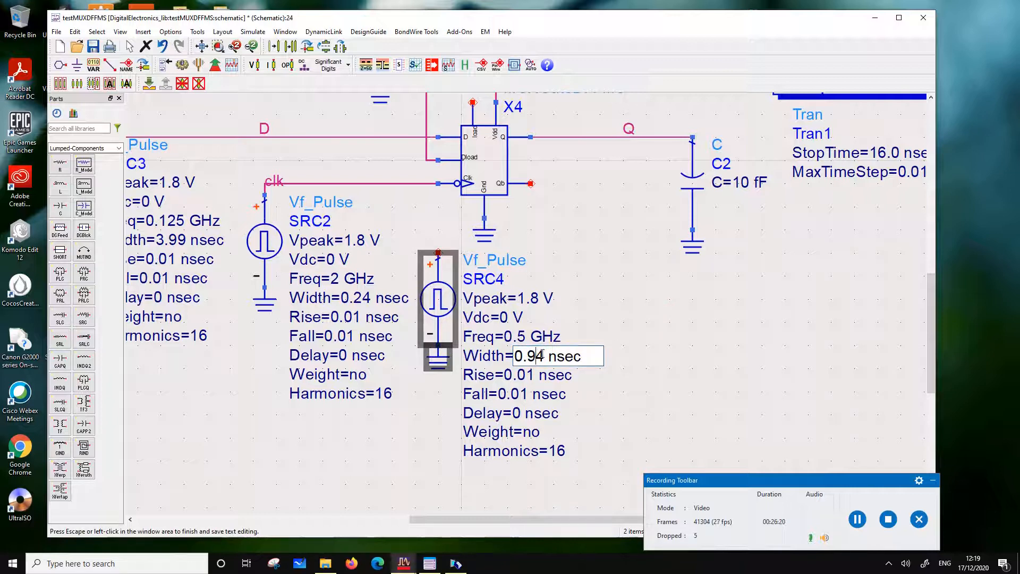
pyautogui.press('Delete')
pyautogui.write('9')
pyautogui.click(609, 323)
# Wire the positive terminal of pulse source SRC4 to the flip-flop's load pin
pyautogui.scroll(-2, 606, 319)
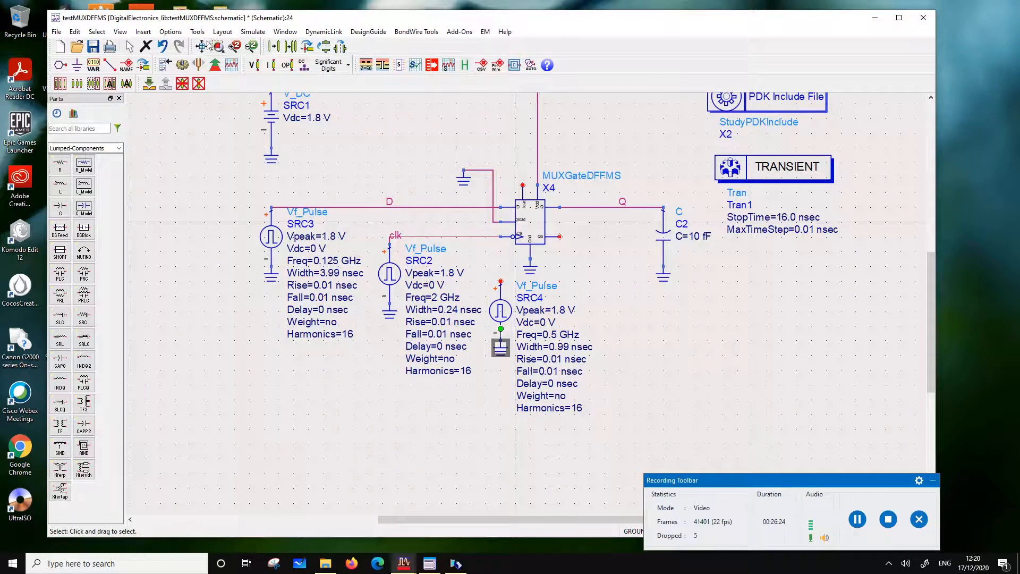
pyautogui.click(110, 64)
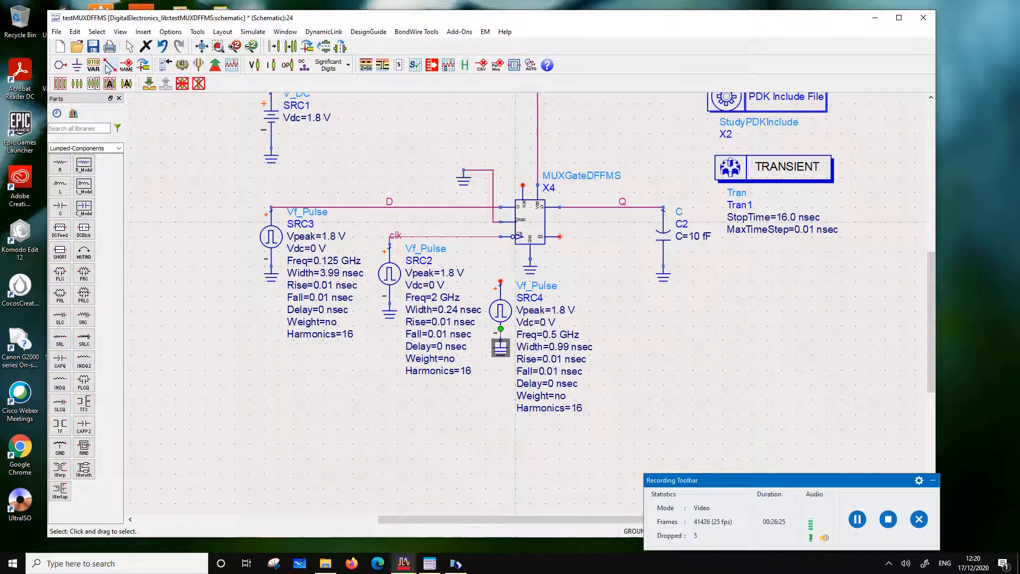
pyautogui.click(501, 280)
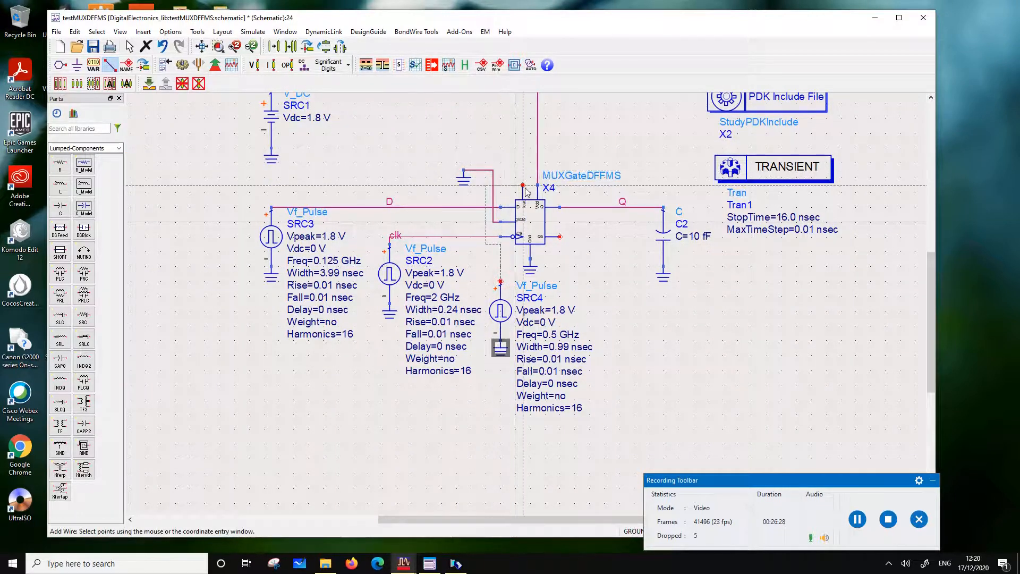
pyautogui.click(523, 186)
pyautogui.press('Escape')
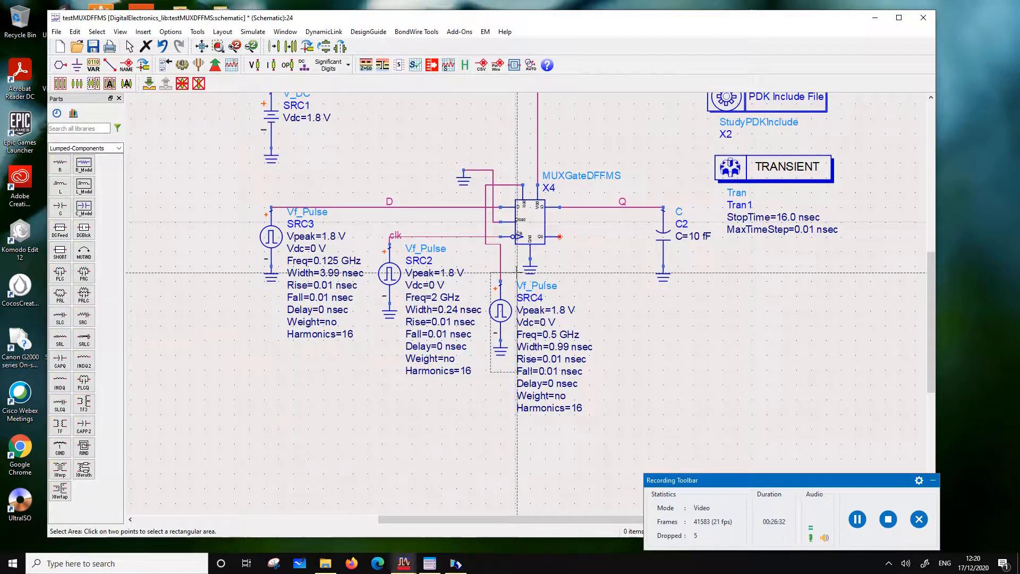
# Shift SRC4 and its ground sideways so they line up with the vertical wire from the load pin
pyautogui.moveTo(502, 311); pyautogui.dragTo(487, 311)
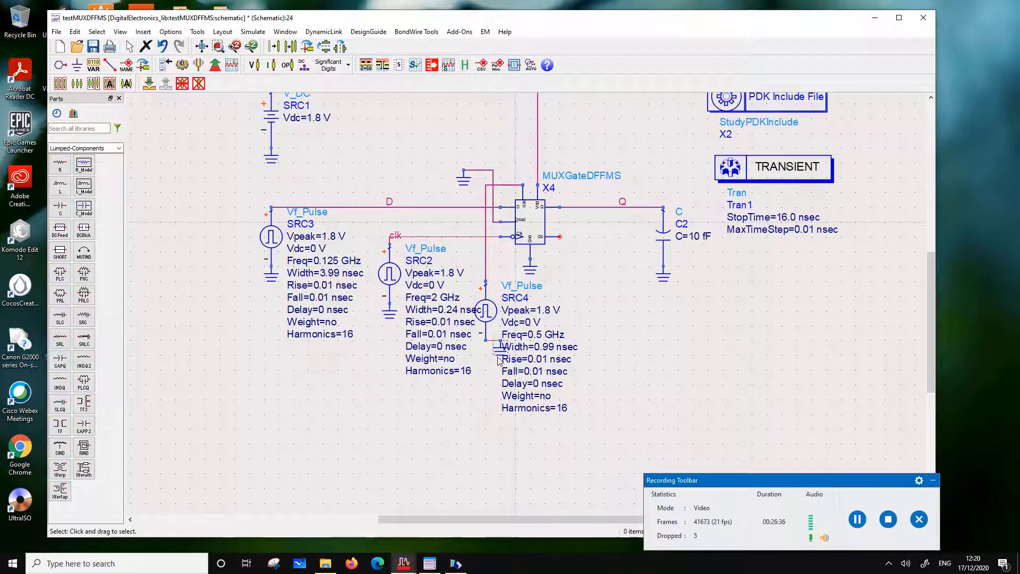
pyautogui.moveTo(499, 362); pyautogui.dragTo(486, 360)
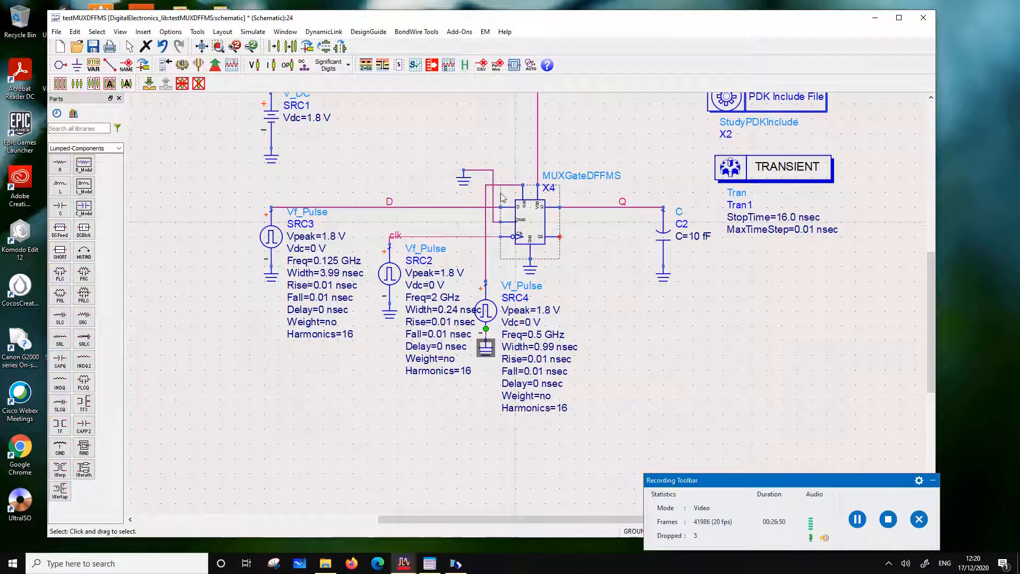
pyautogui.click(463, 172)
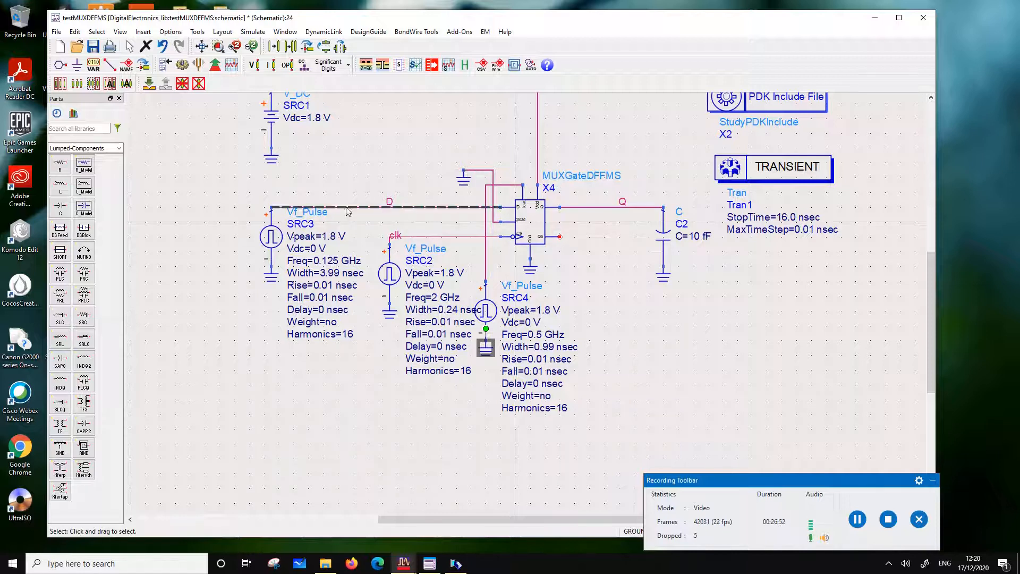
# Save the test schematic and run its transient simulation
pyautogui.click(92, 46)
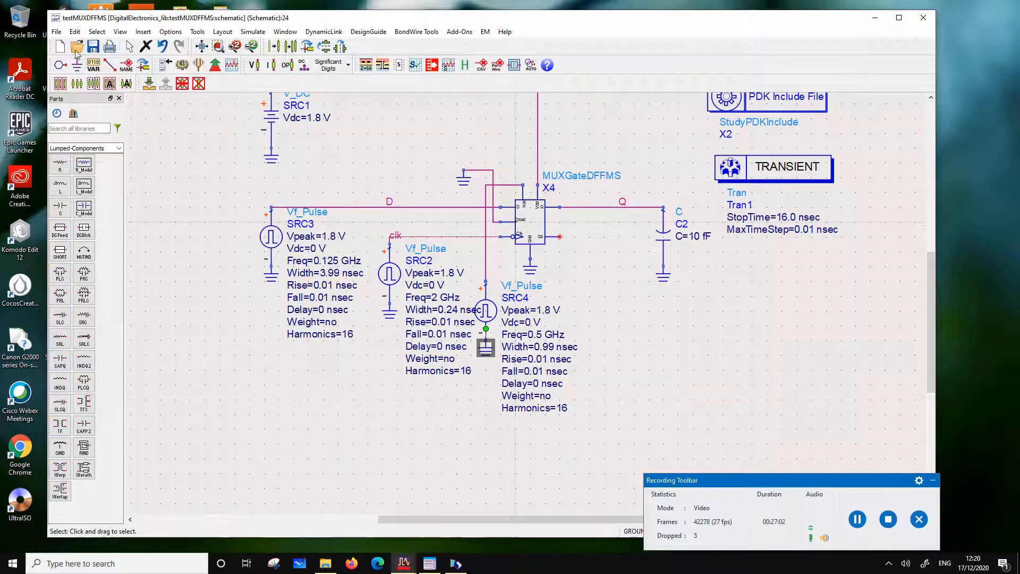
pyautogui.click(182, 64)
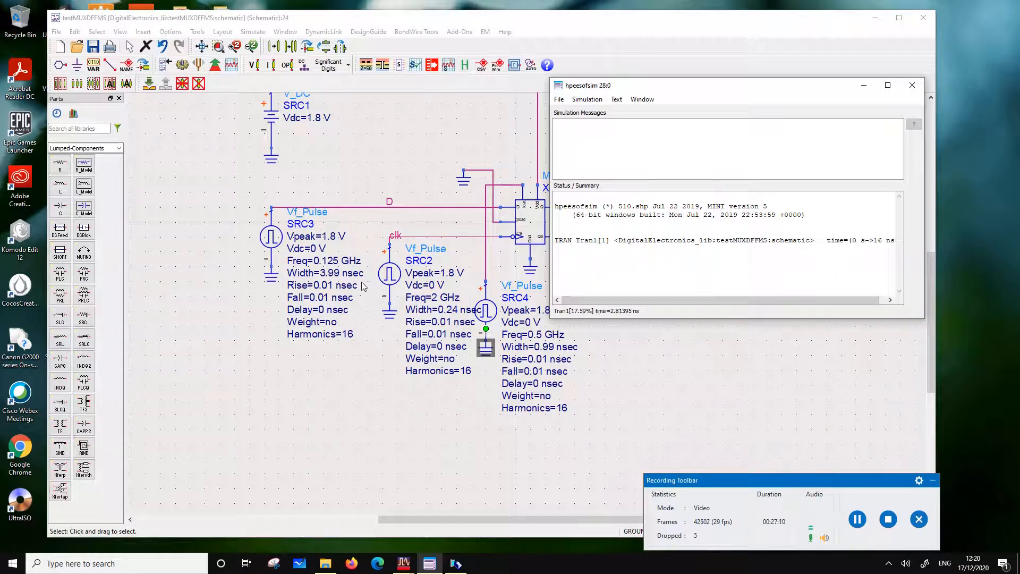
# Label the wire between SRC4 and the flip-flop's load pin as load
pyautogui.click(278, 24)
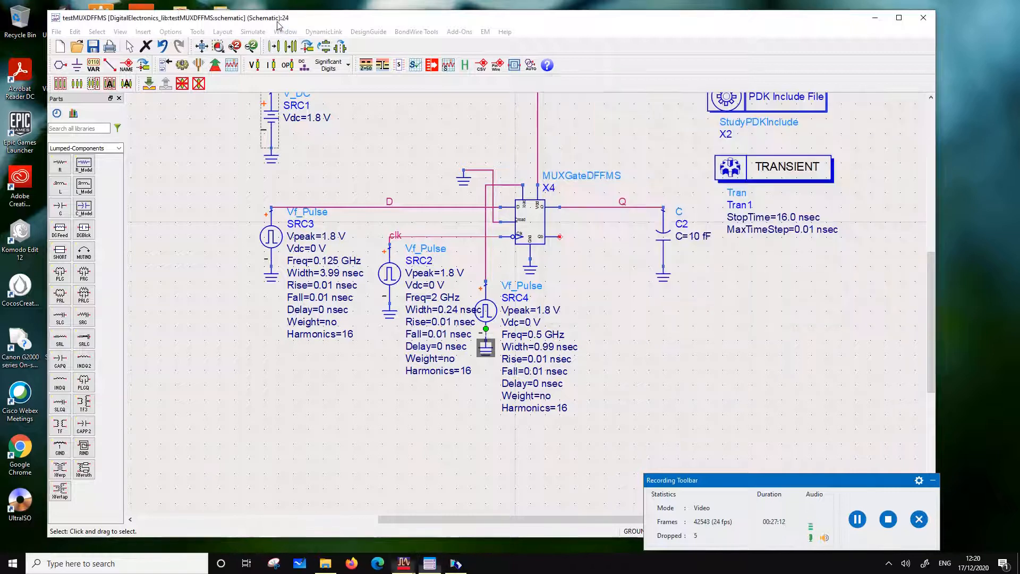
pyautogui.click(127, 65)
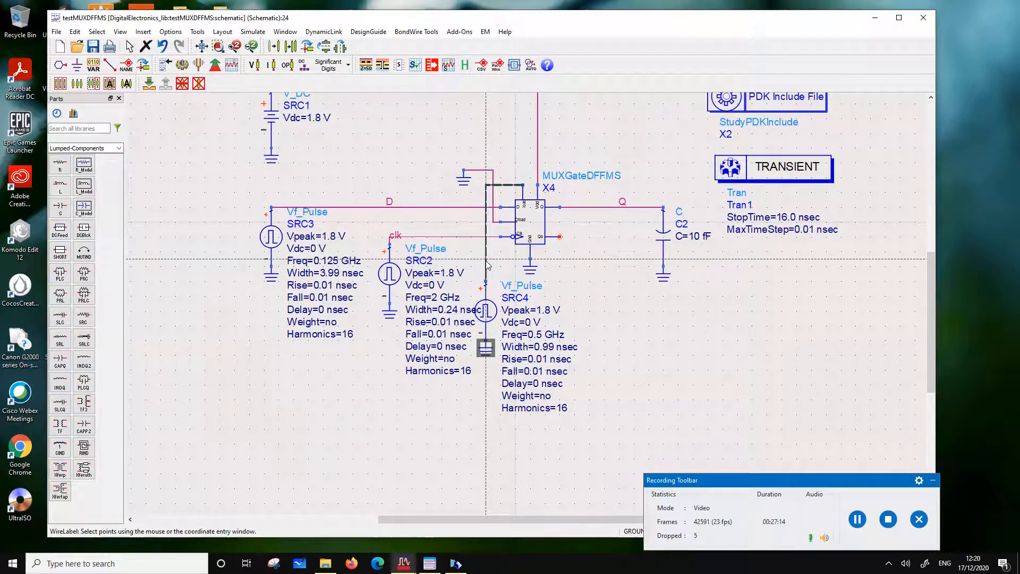
pyautogui.click(486, 256)
pyautogui.write('load')
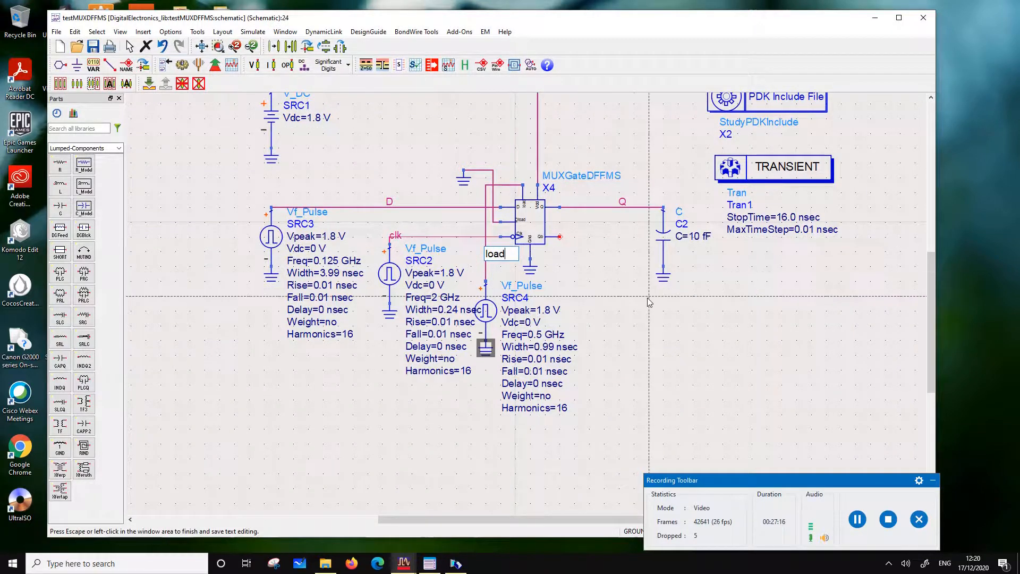
pyautogui.click(649, 299)
pyautogui.press('Escape')
# Rerun the transient simulation of the test schematic with the load net labelled
pyautogui.press('F7')
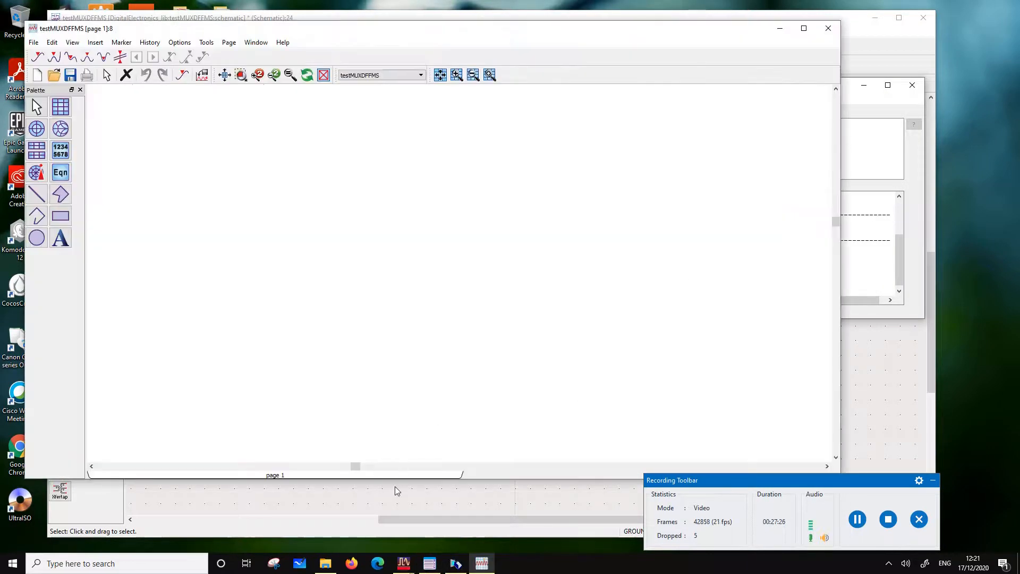
pyautogui.click(395, 488)
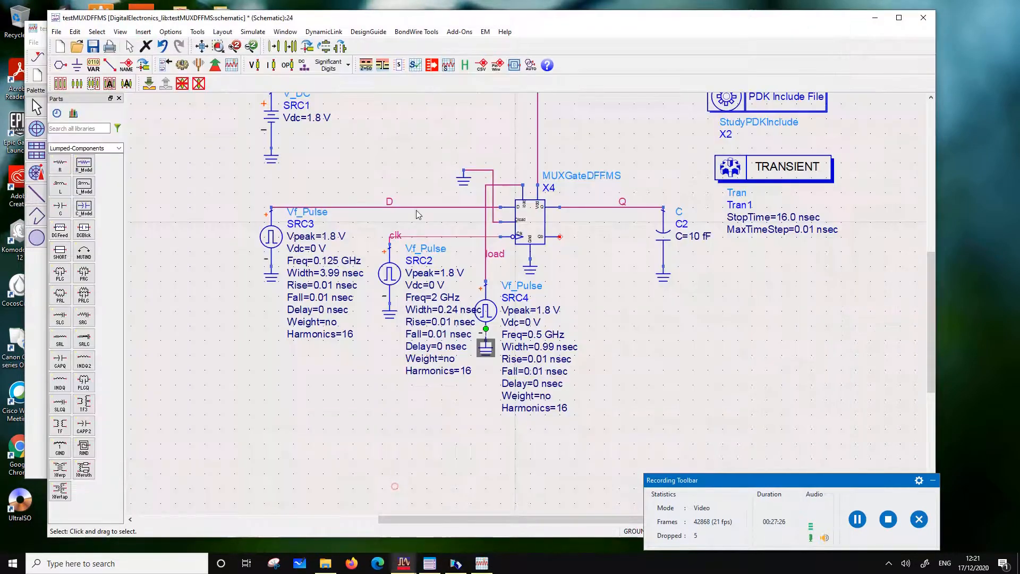
pyautogui.click(181, 64)
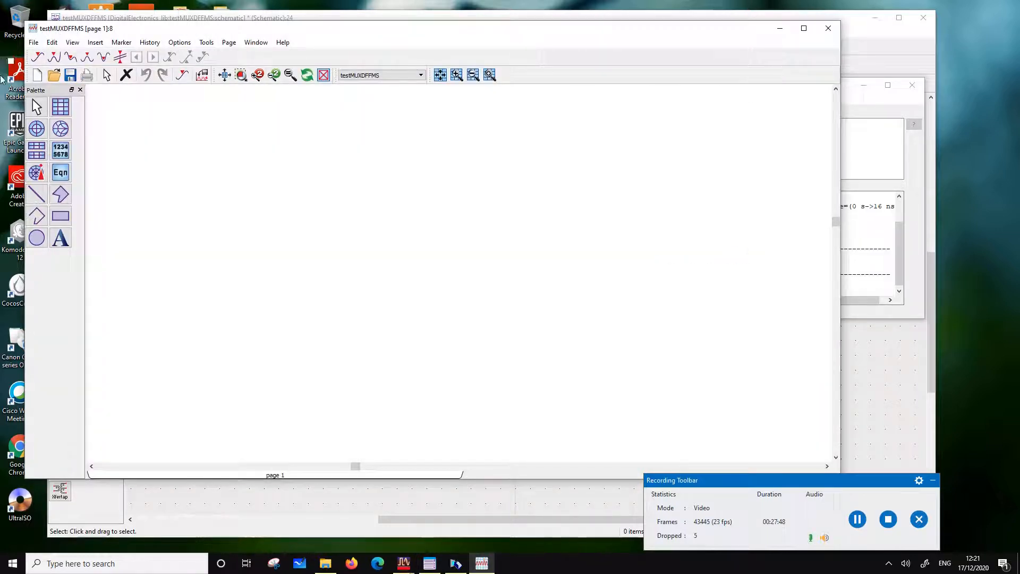
# Insert a rectangular plot on the data display page with the clk and D traces
pyautogui.click(60, 107)
pyautogui.click(213, 140)
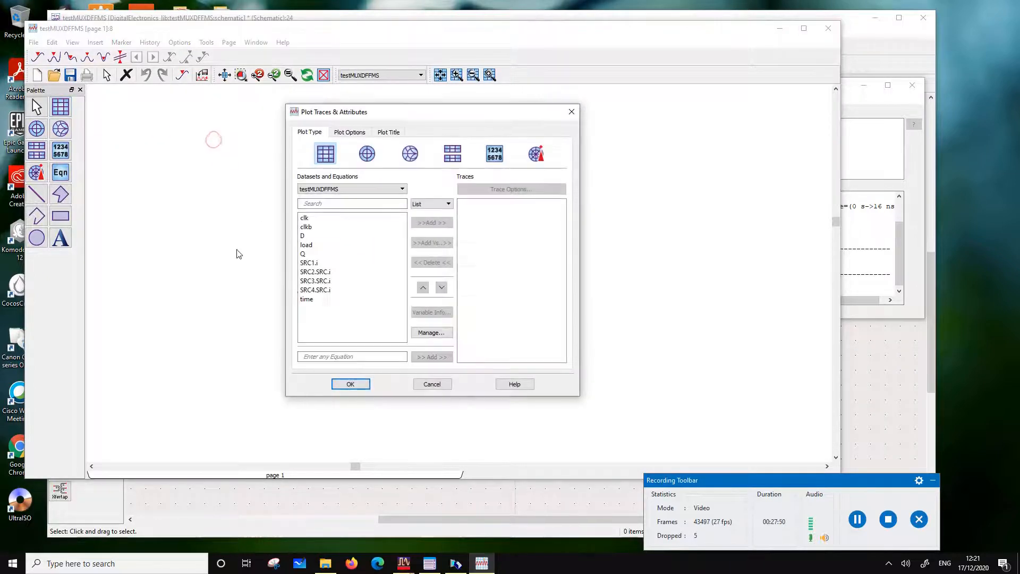
pyautogui.click(311, 218)
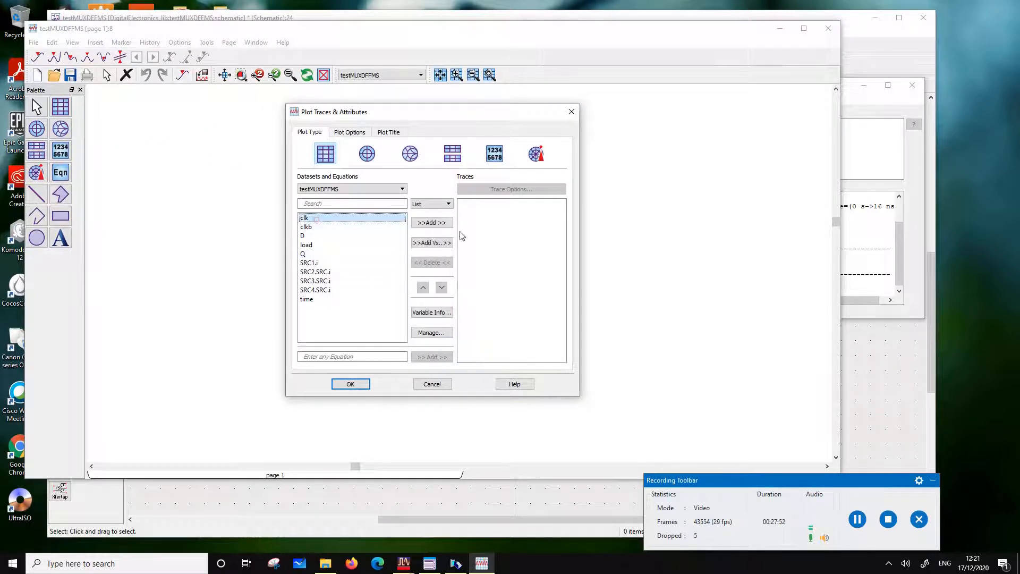
pyautogui.click(432, 222)
pyautogui.click(307, 244)
pyautogui.click(302, 236)
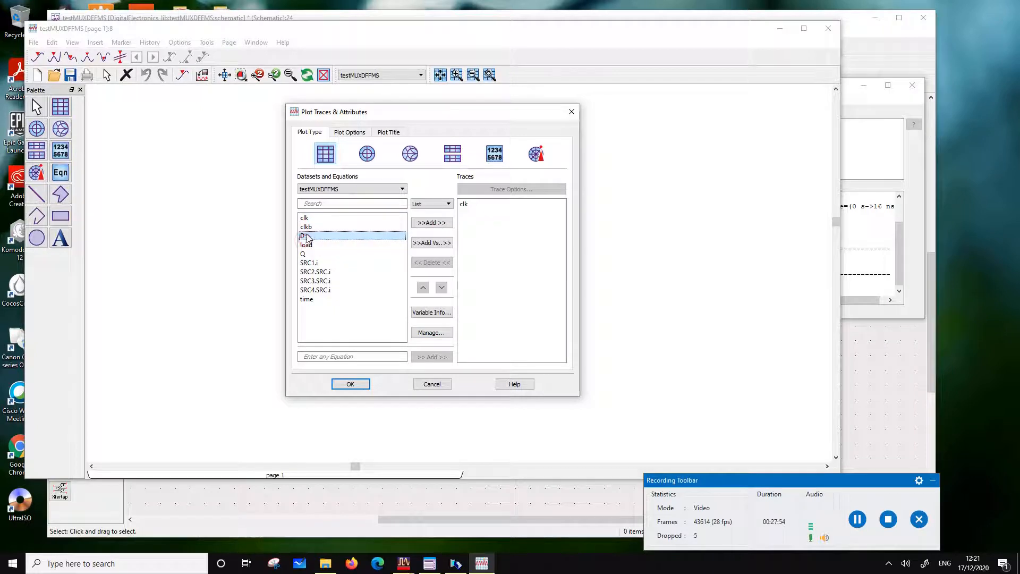
pyautogui.click(431, 222)
pyautogui.click(350, 385)
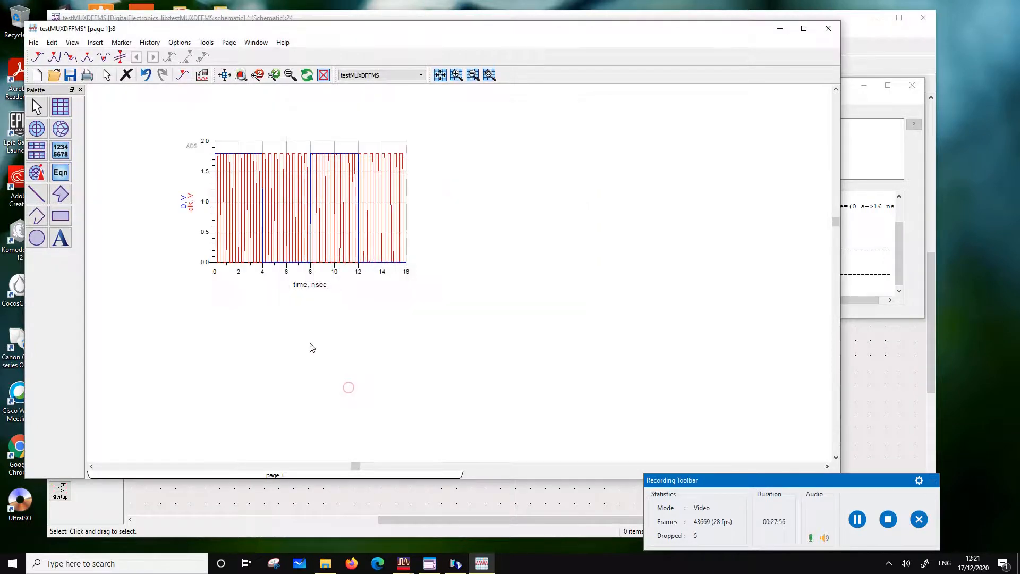
# Add the load signal as a third trace on the clk and D plot and check its trace expression
pyautogui.click(371, 260)
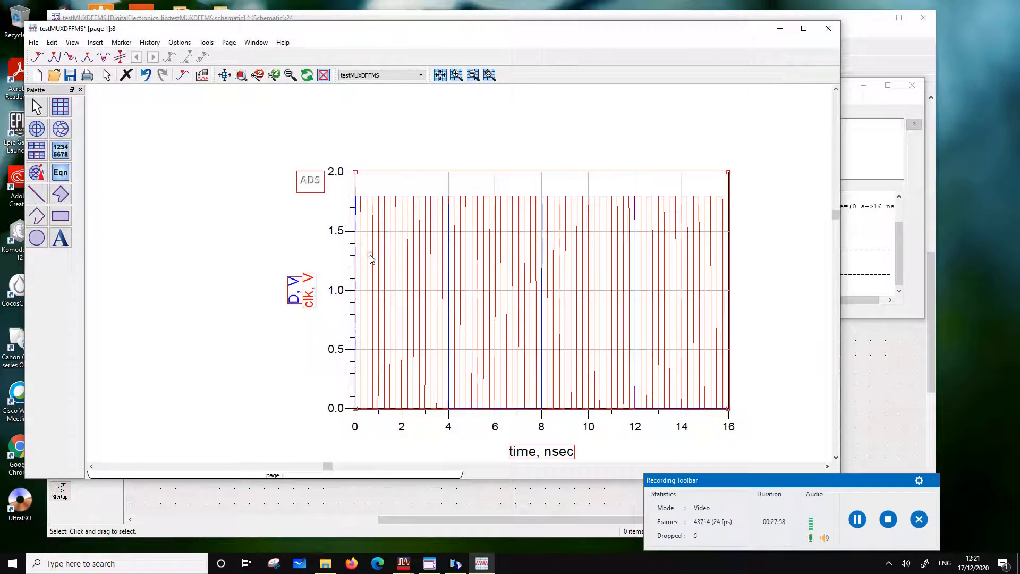
pyautogui.click(377, 259)
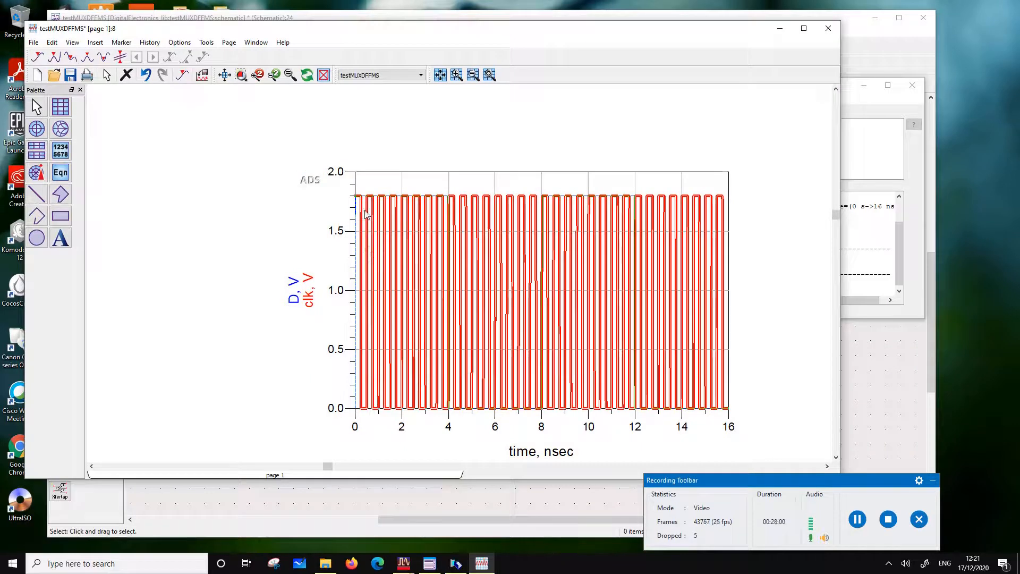
pyautogui.click(515, 118)
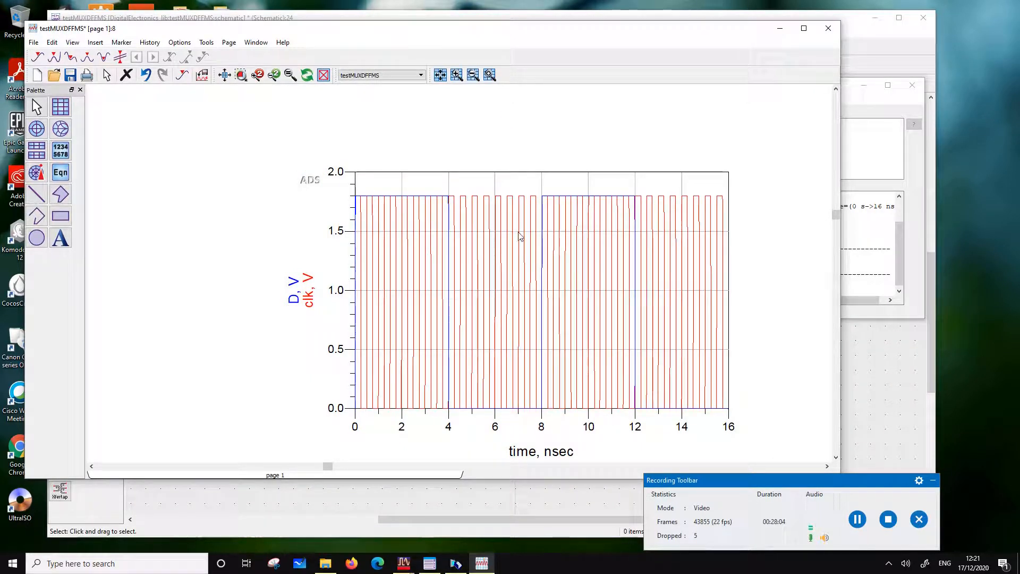
pyautogui.doubleClick(412, 183)
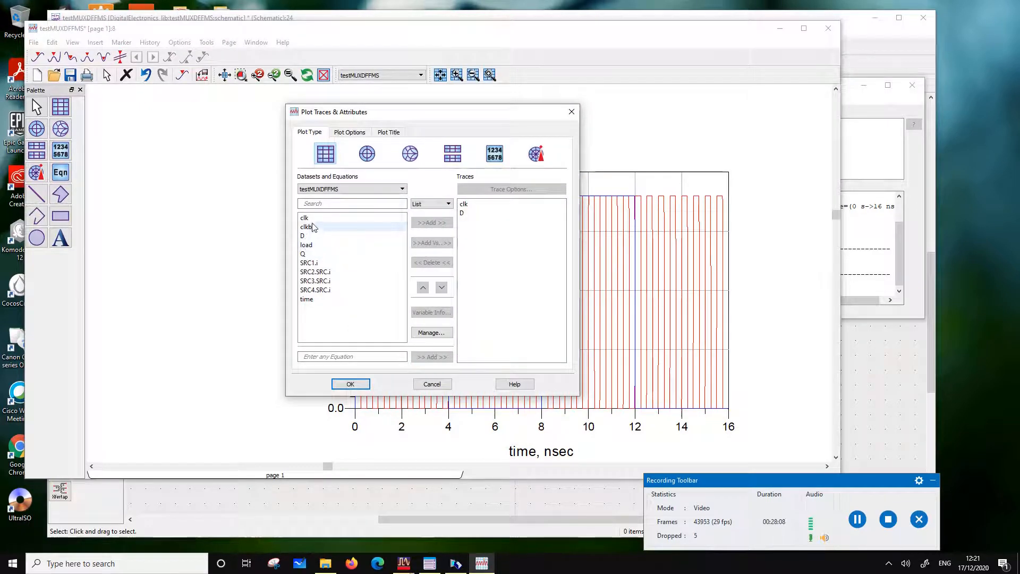
pyautogui.click(308, 245)
pyautogui.click(420, 223)
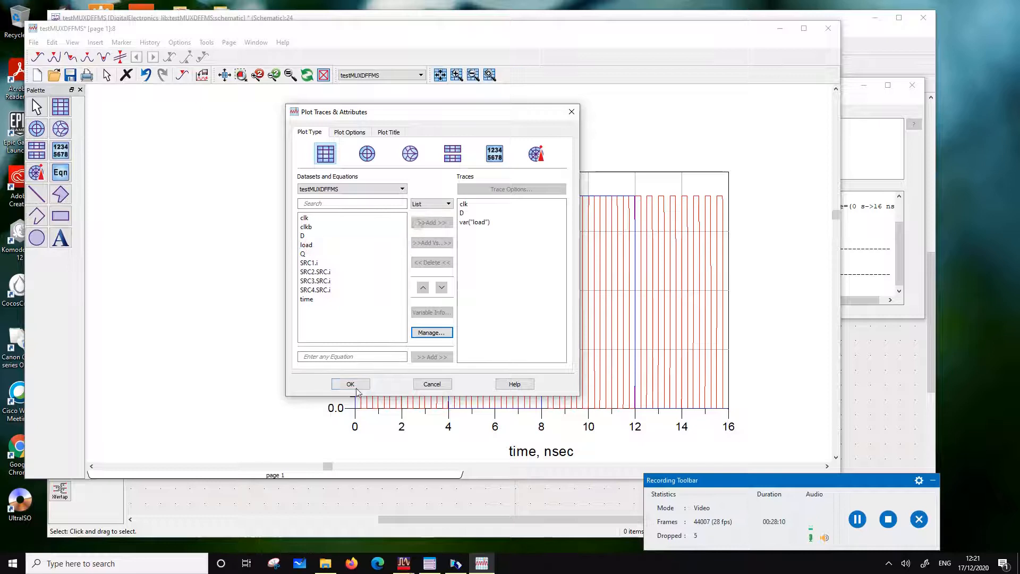
pyautogui.click(351, 384)
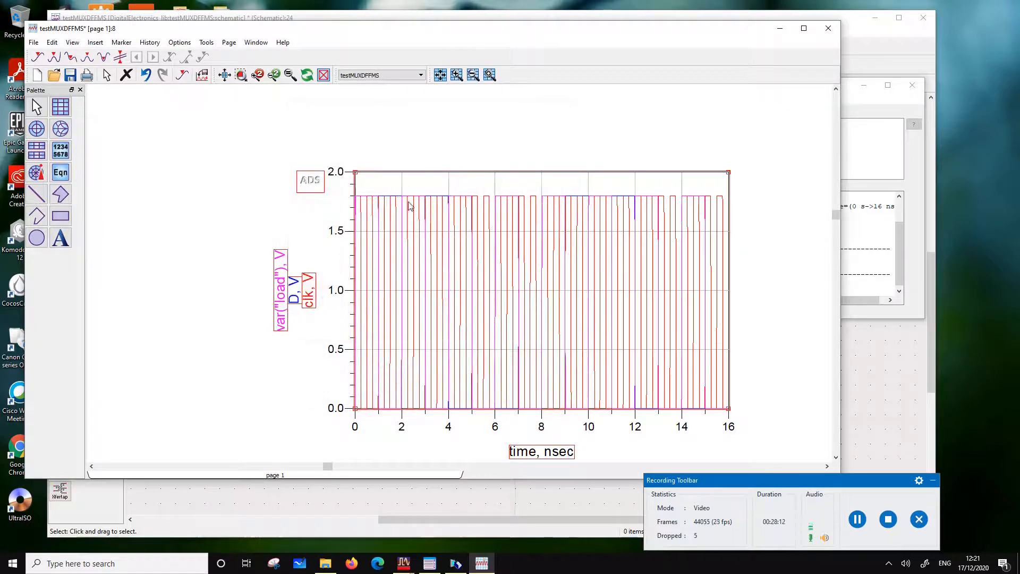
pyautogui.doubleClick(280, 293)
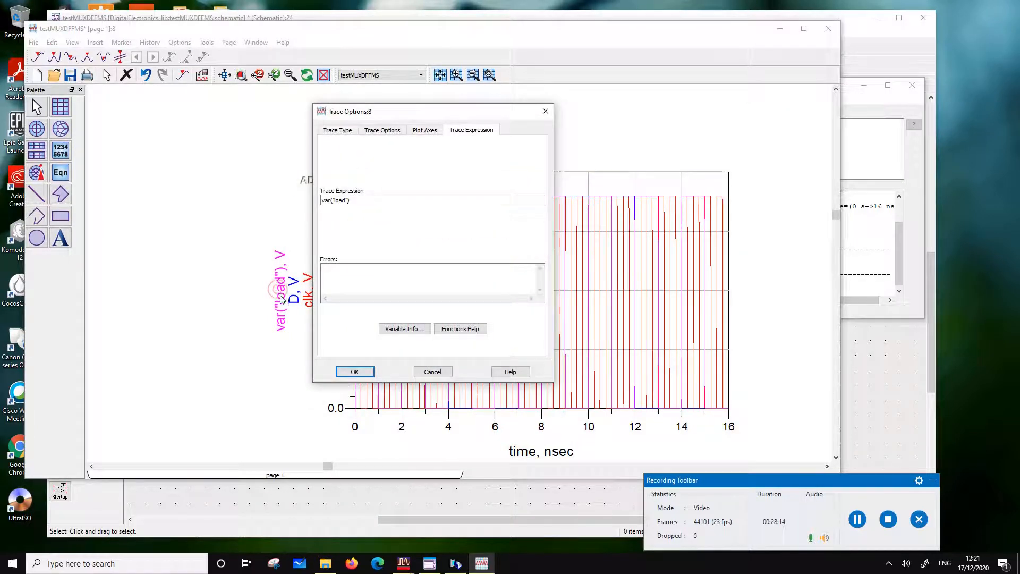
pyautogui.click(417, 370)
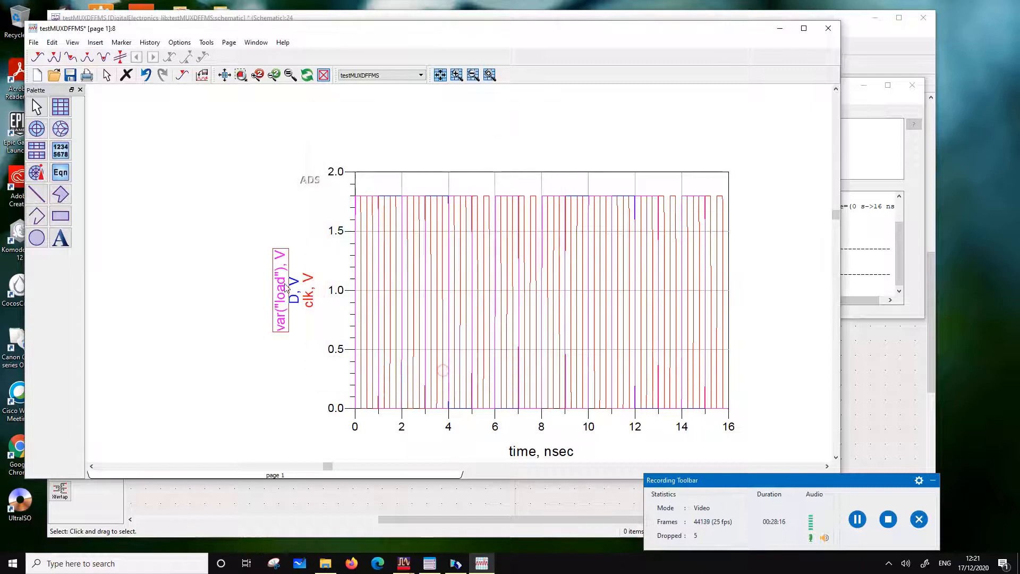
# Rename the load net label in the test schematic to feed, save, and rerun the transient simulation
pyautogui.click(255, 486)
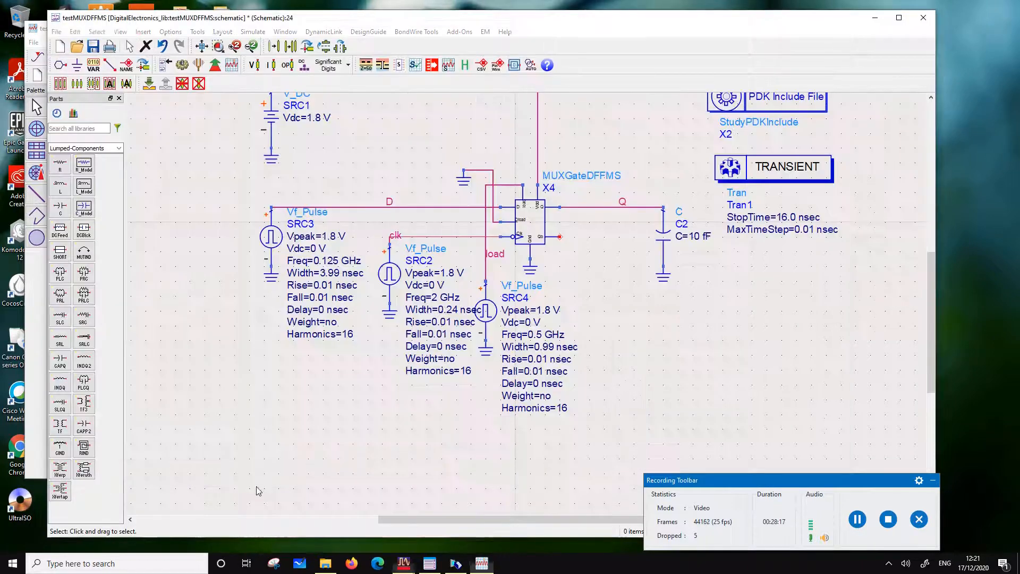
pyautogui.doubleClick(495, 256)
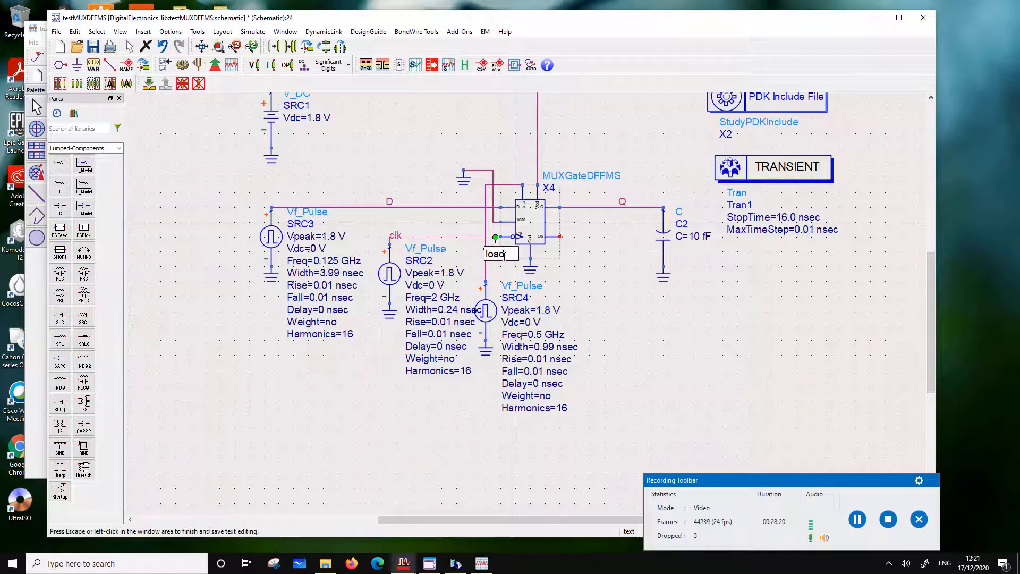
pyautogui.press('BackSpace')
pyautogui.press('BackSpace')
pyautogui.press('BackSpace')
pyautogui.press('BackSpace')
pyautogui.write('feed')
pyautogui.click(626, 340)
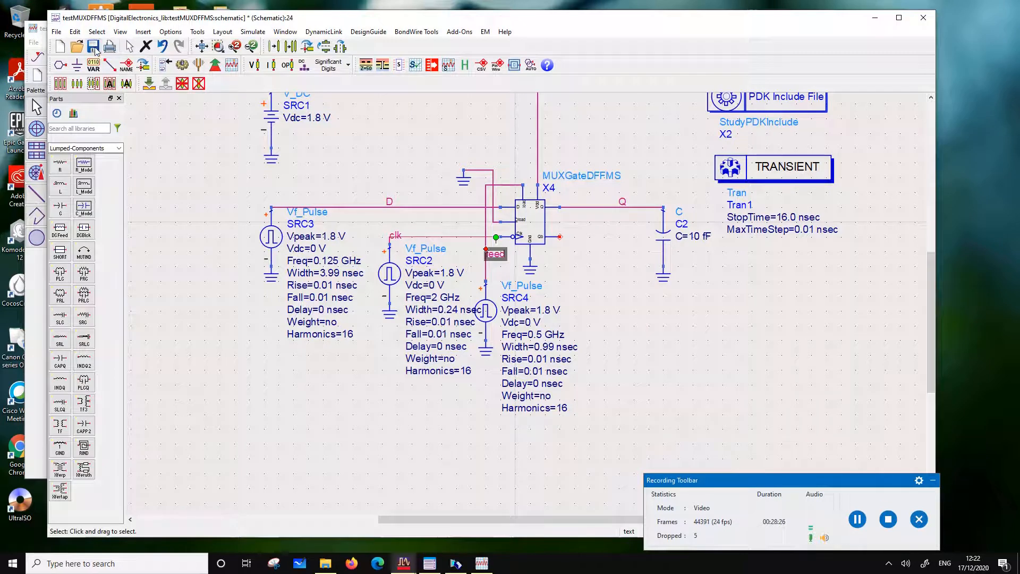
pyautogui.click(183, 64)
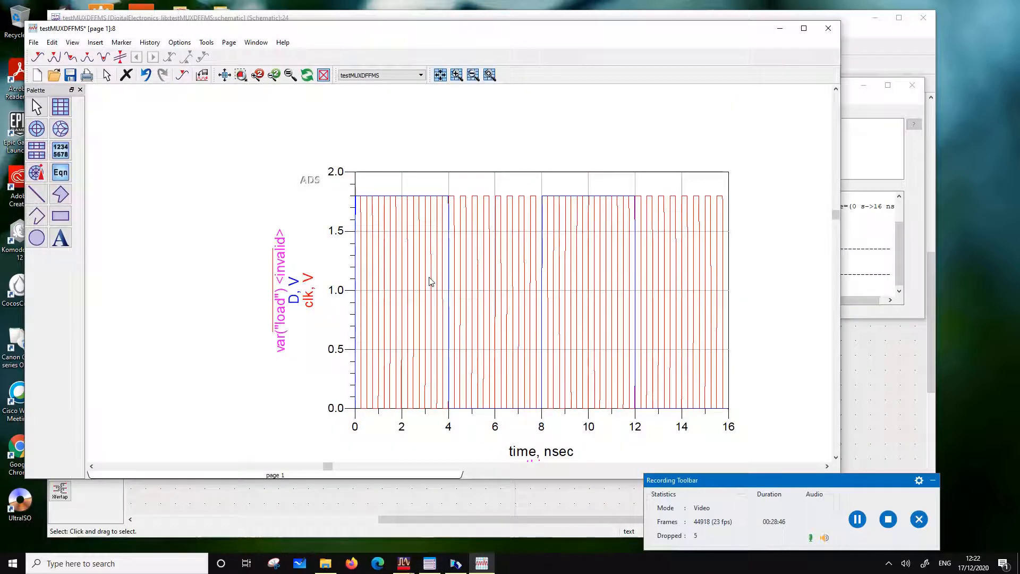
# Replace the invalid load trace on the plot with the feed signal
pyautogui.doubleClick(281, 303)
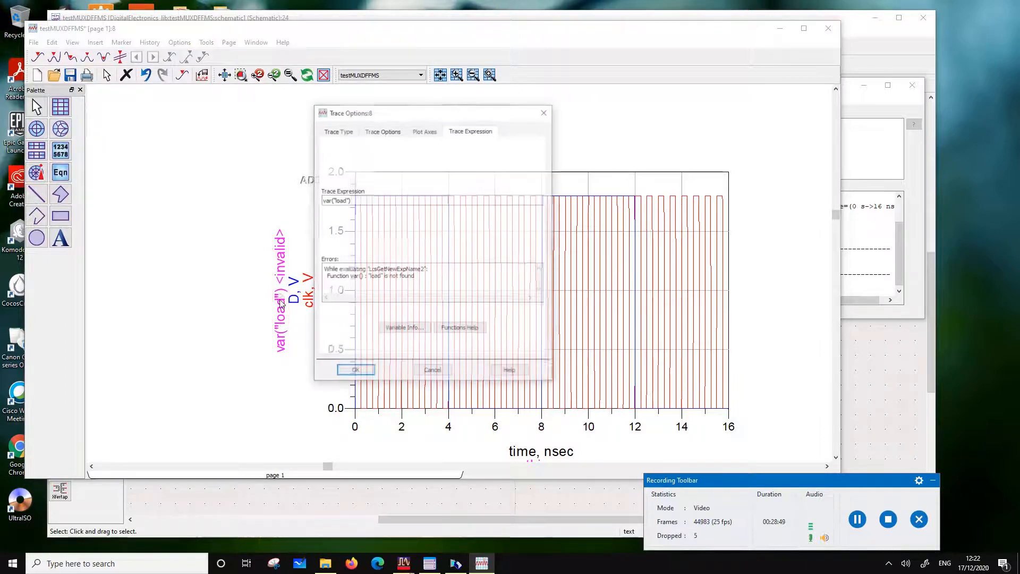
pyautogui.click(540, 112)
pyautogui.doubleClick(526, 179)
pyautogui.click(462, 222)
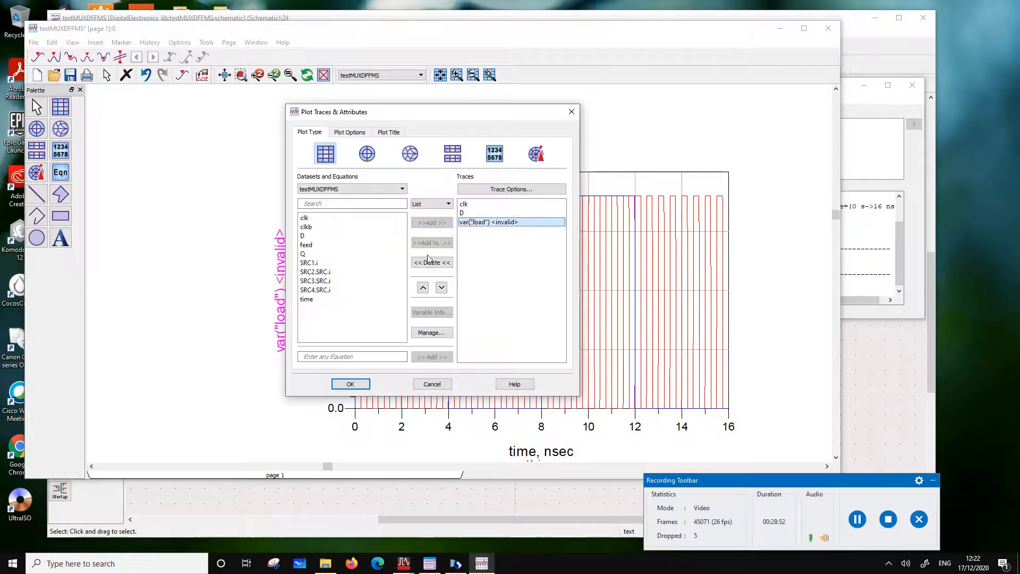
pyautogui.click(428, 262)
pyautogui.click(313, 245)
pyautogui.click(424, 222)
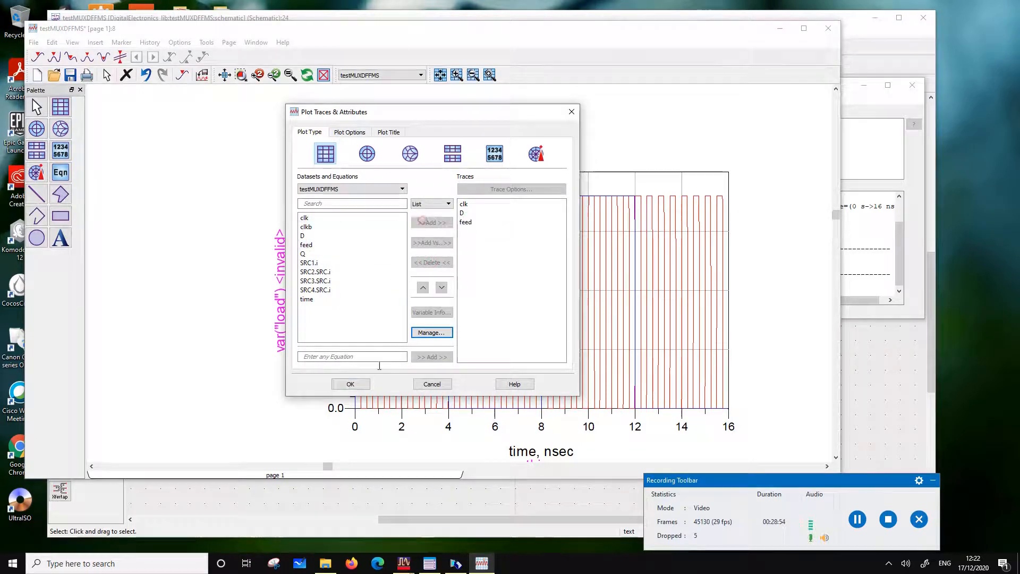
pyautogui.click(351, 383)
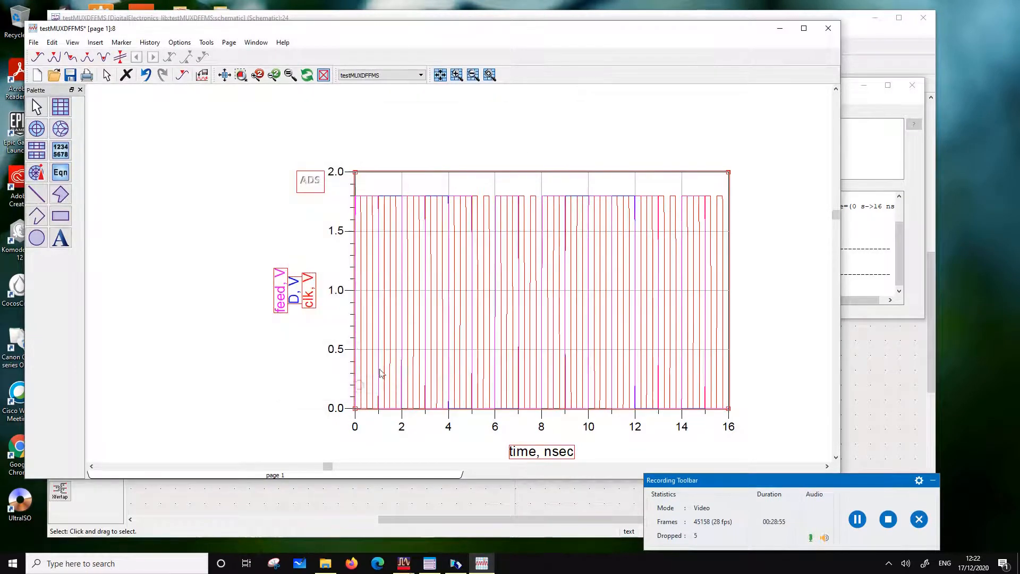
# Change the feed trace's line colour to dark green and make the line thicker
pyautogui.doubleClick(283, 299)
pyautogui.click(434, 130)
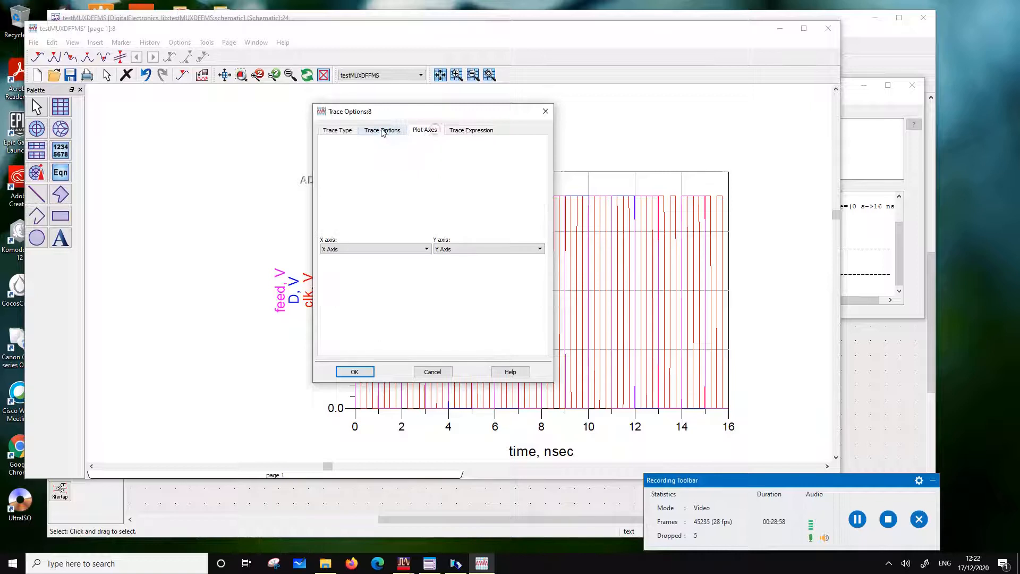
pyautogui.click(381, 132)
pyautogui.click(456, 201)
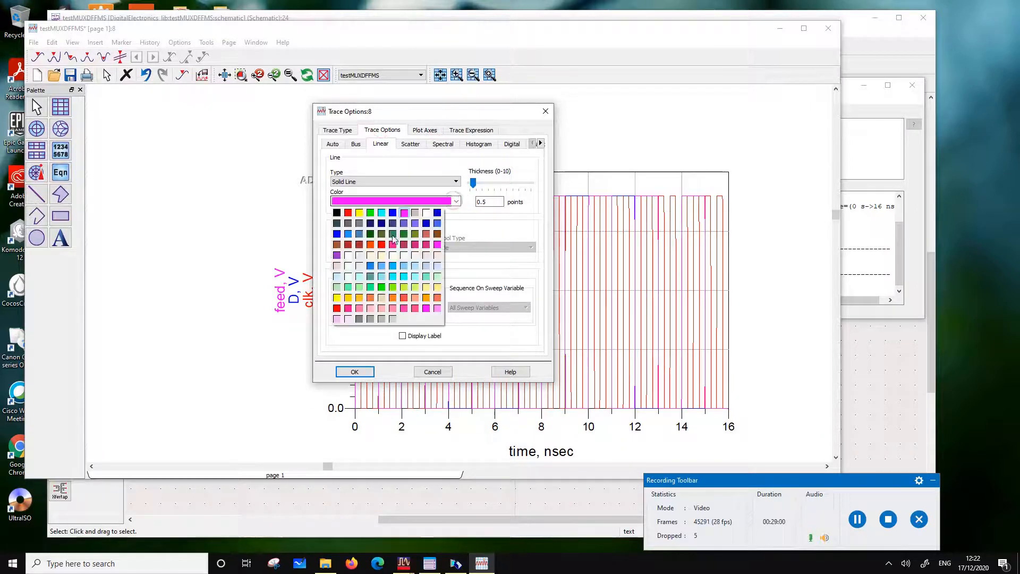
pyautogui.click(393, 234)
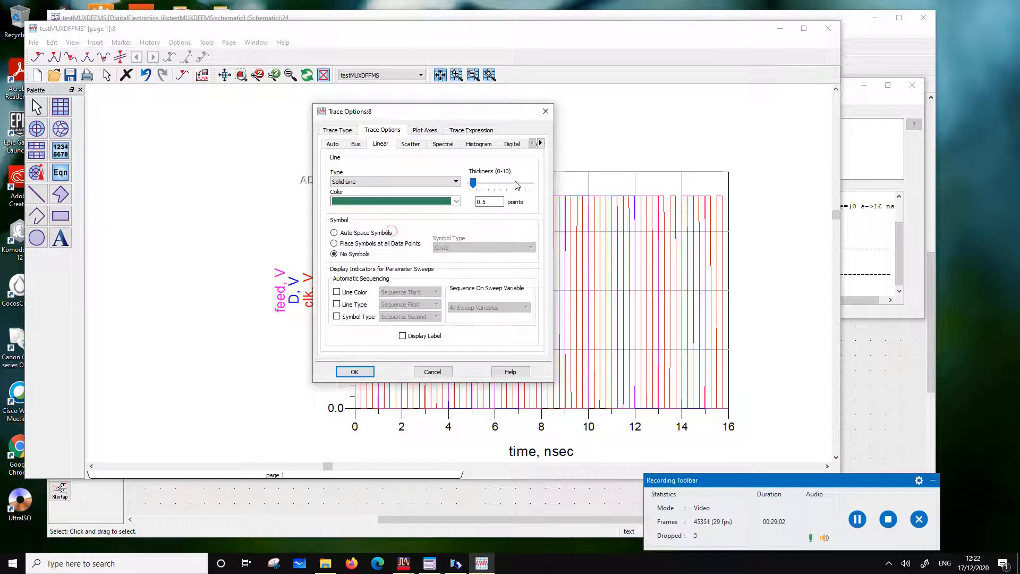
pyautogui.moveTo(473, 183); pyautogui.dragTo(495, 185)
pyautogui.click(349, 372)
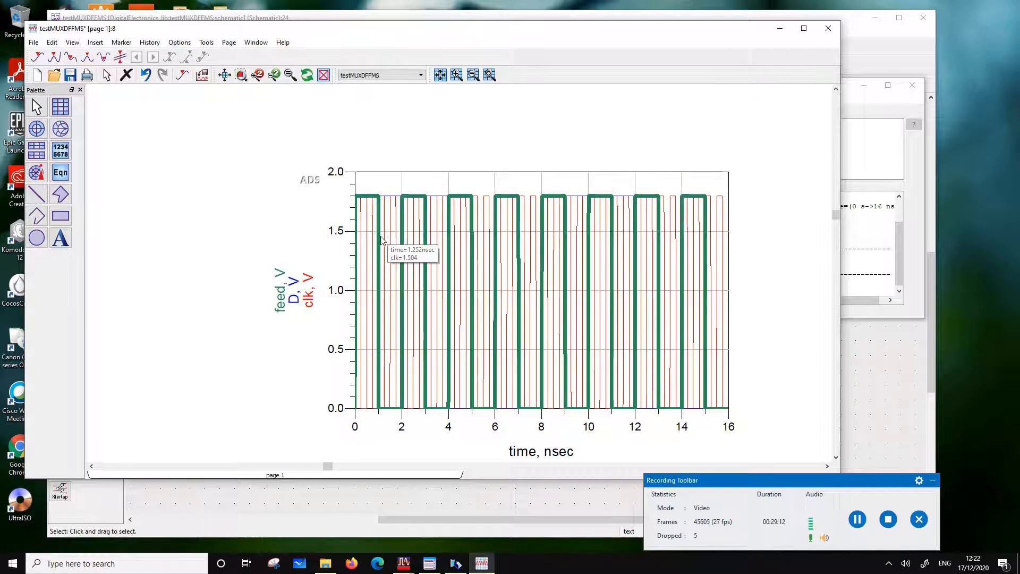
# Add the Q signal to the plot and change the plot type to stacked
pyautogui.doubleClick(433, 186)
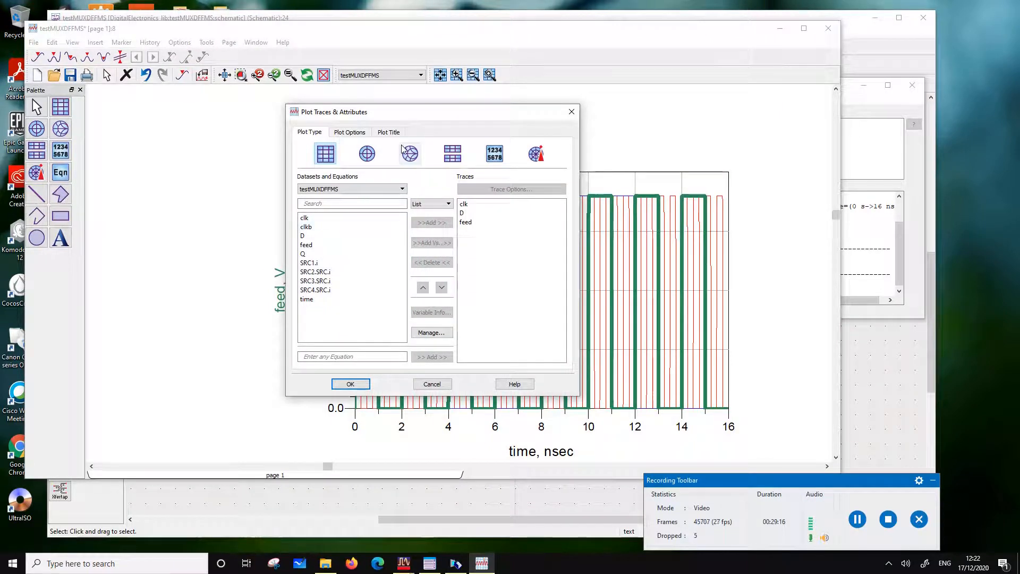
pyautogui.moveTo(402, 114); pyautogui.dragTo(320, 355)
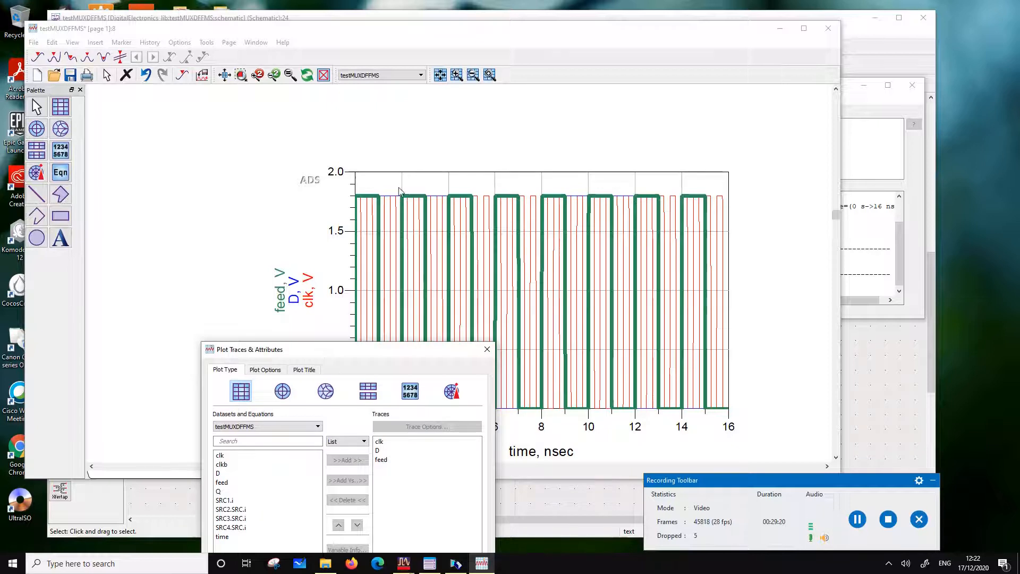
pyautogui.moveTo(365, 346); pyautogui.dragTo(424, 86)
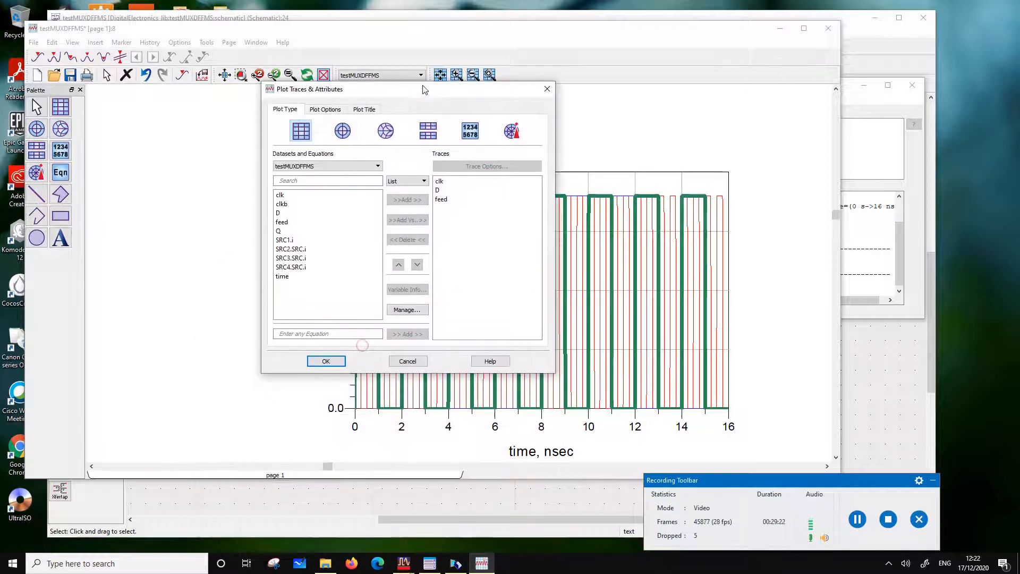
pyautogui.click(301, 231)
pyautogui.click(403, 204)
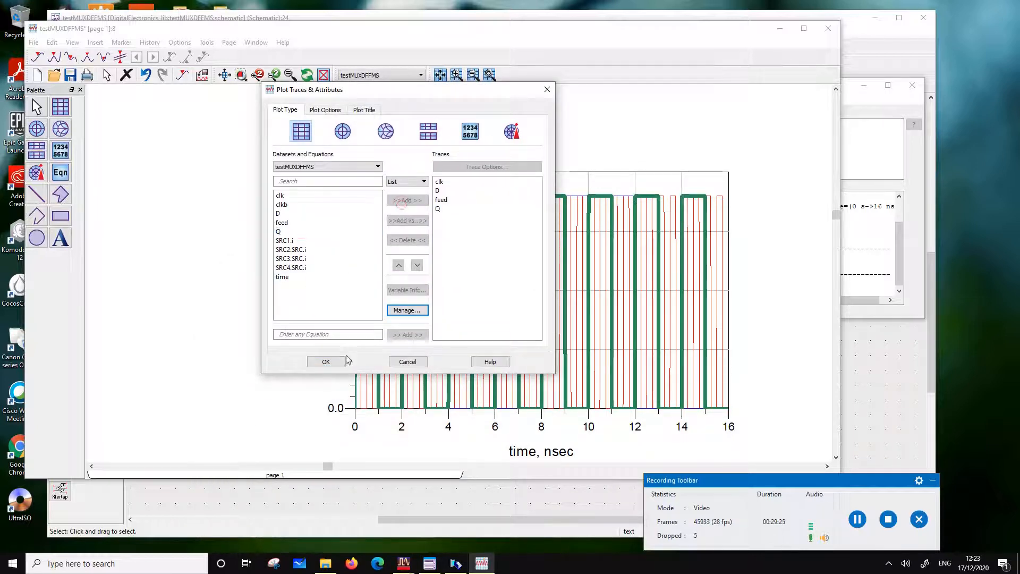
pyautogui.click(327, 362)
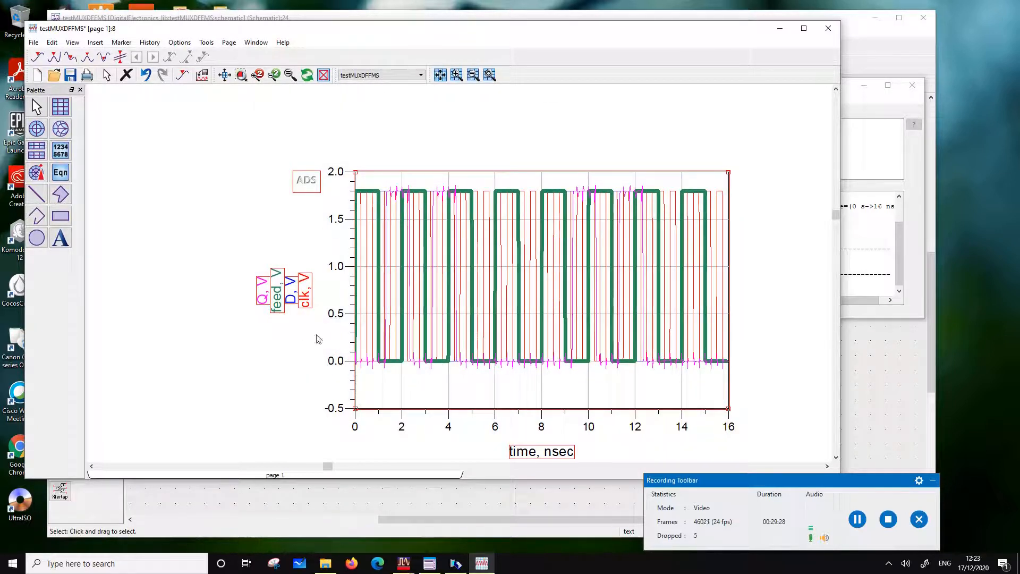
pyautogui.doubleClick(420, 393)
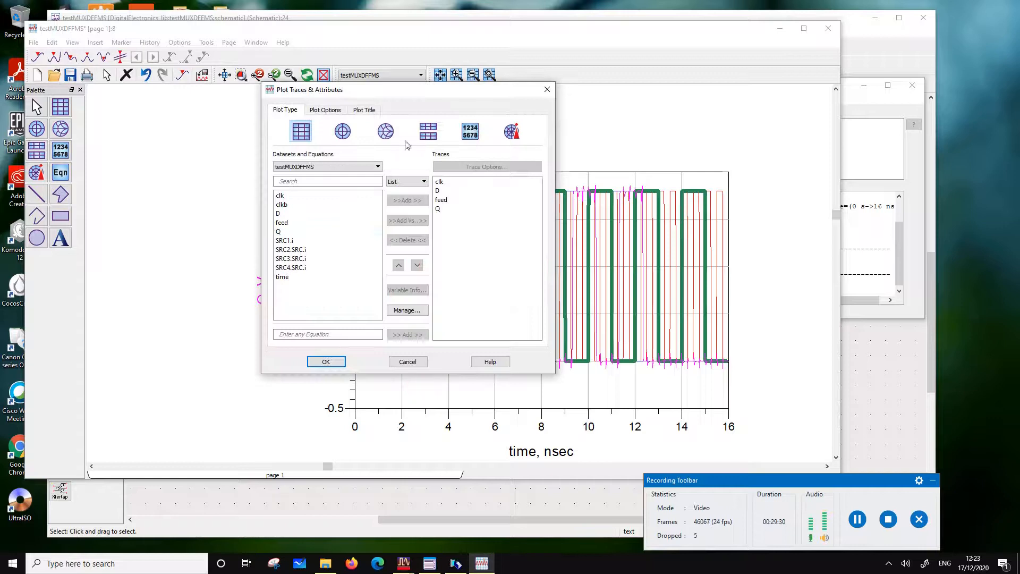
pyautogui.click(328, 361)
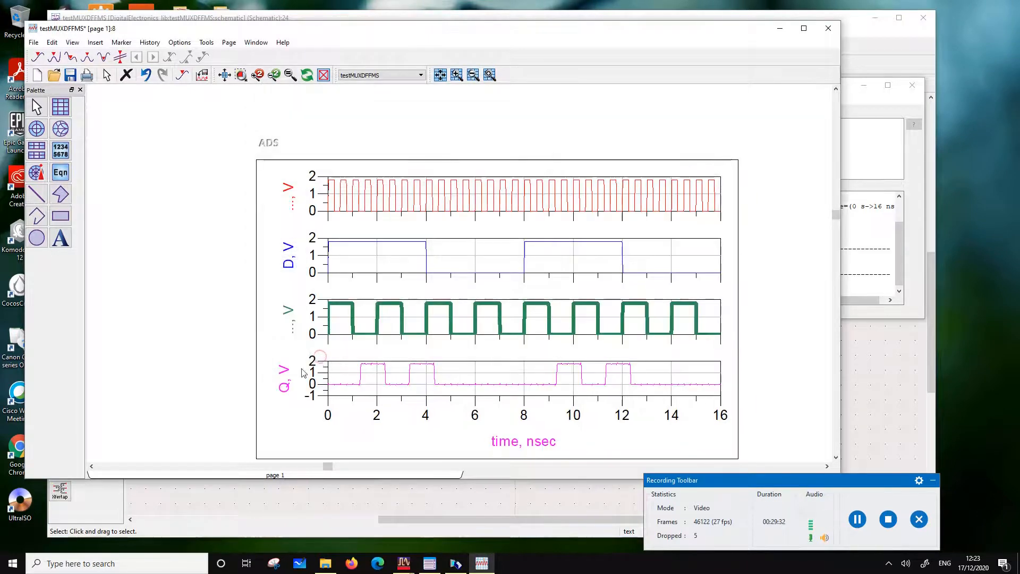
# Turn off auto scaling for the stacked plot's Bottom Y Axis and set its minimum to 0
pyautogui.doubleClick(345, 375)
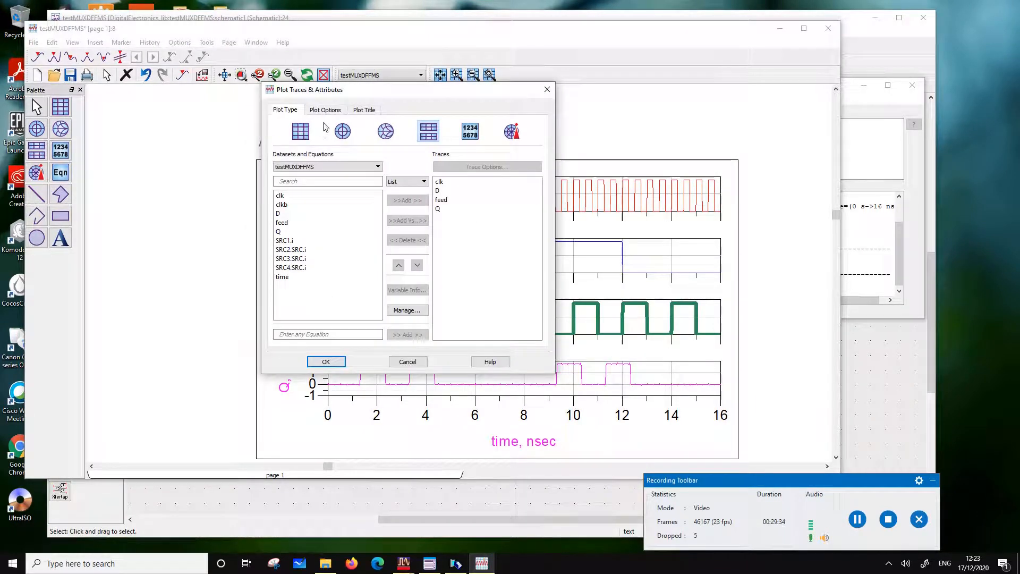
pyautogui.click(324, 110)
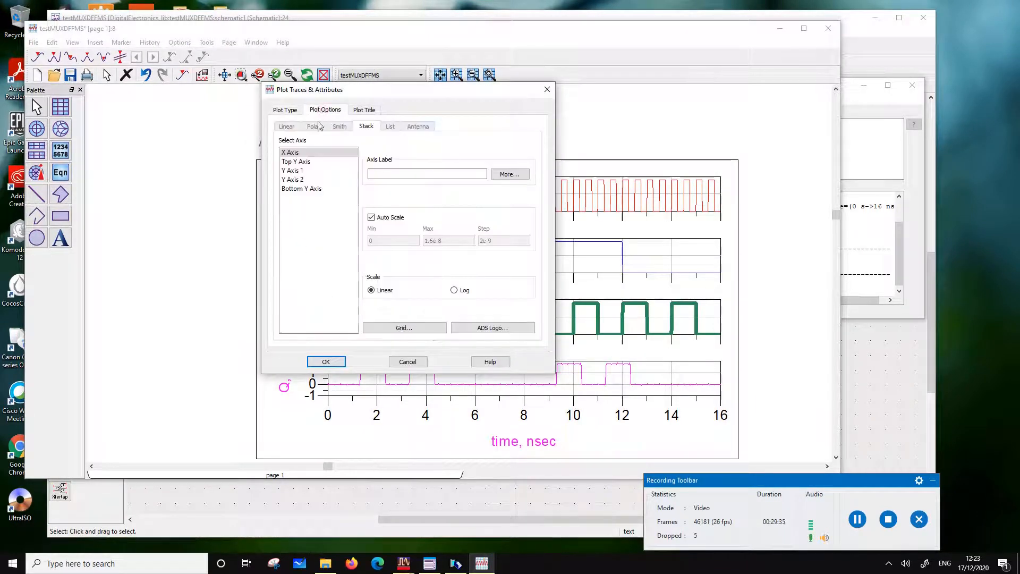
pyautogui.click(301, 189)
pyautogui.click(371, 217)
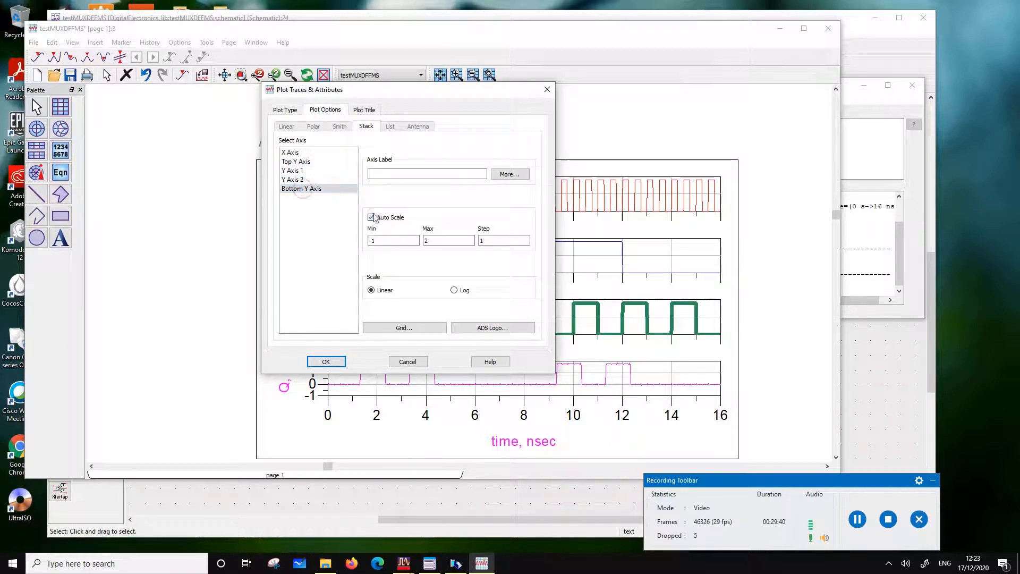
pyautogui.doubleClick(381, 241)
pyautogui.write('0')
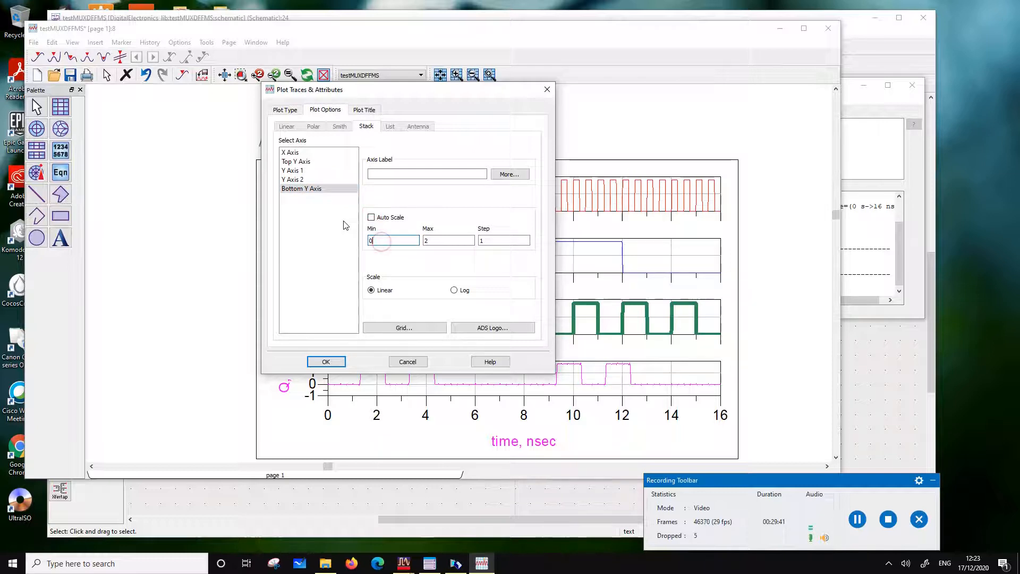
pyautogui.doubleClick(497, 241)
pyautogui.moveTo(376, 93); pyautogui.dragTo(541, 85)
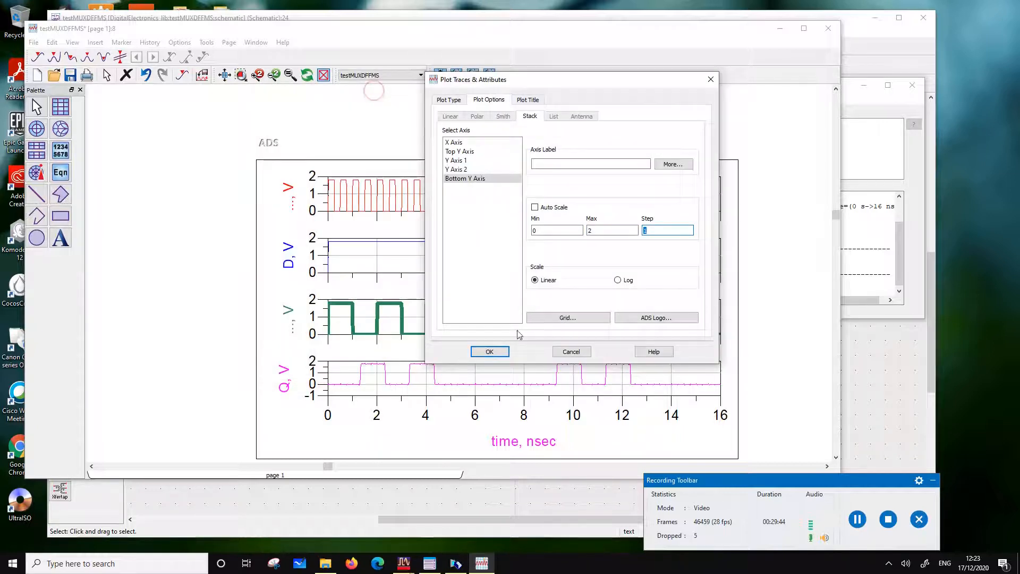
pyautogui.click(493, 354)
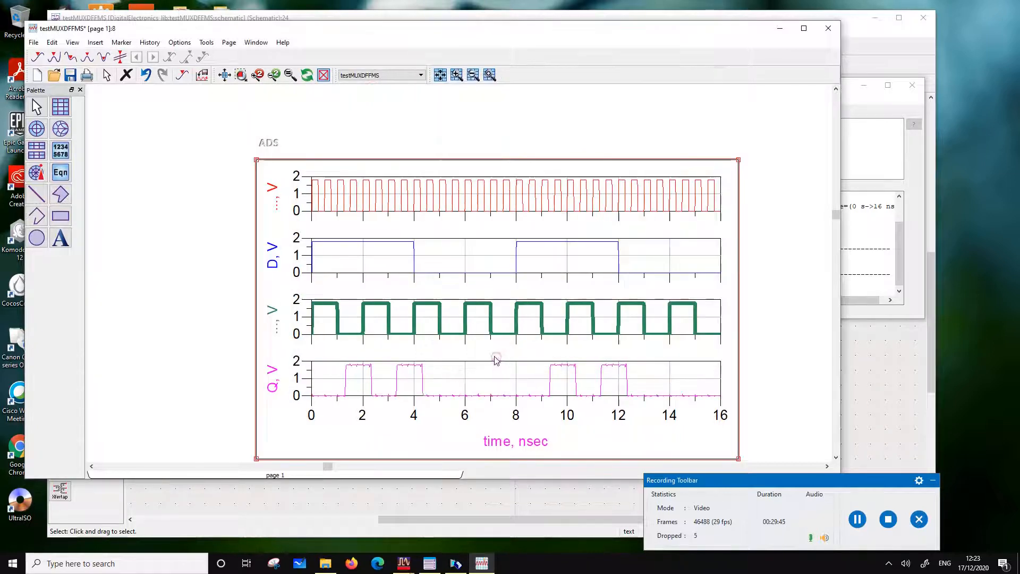
# Set the Q trace's line thickness to 1.5 points
pyautogui.doubleClick(346, 386)
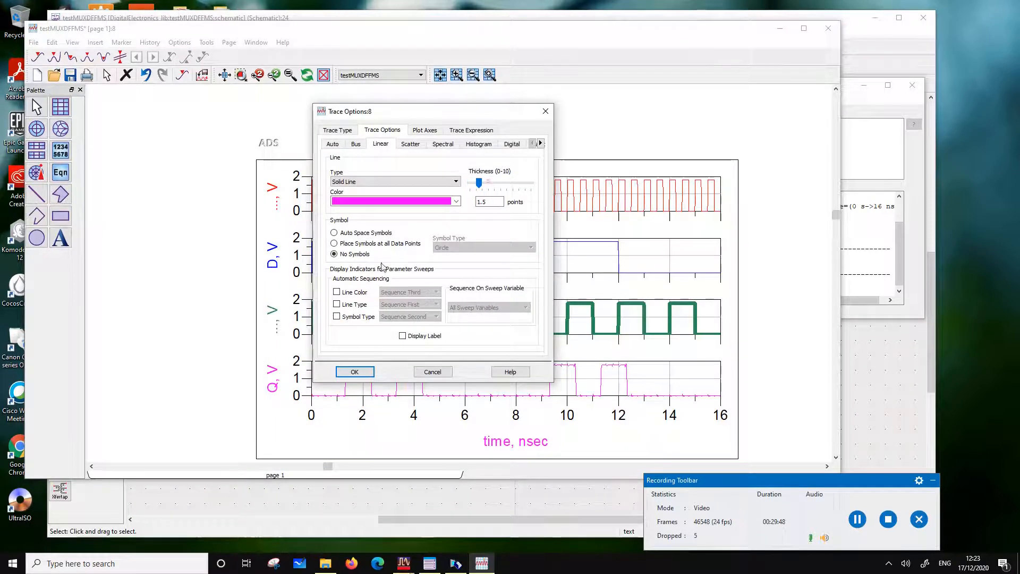
pyautogui.click(355, 371)
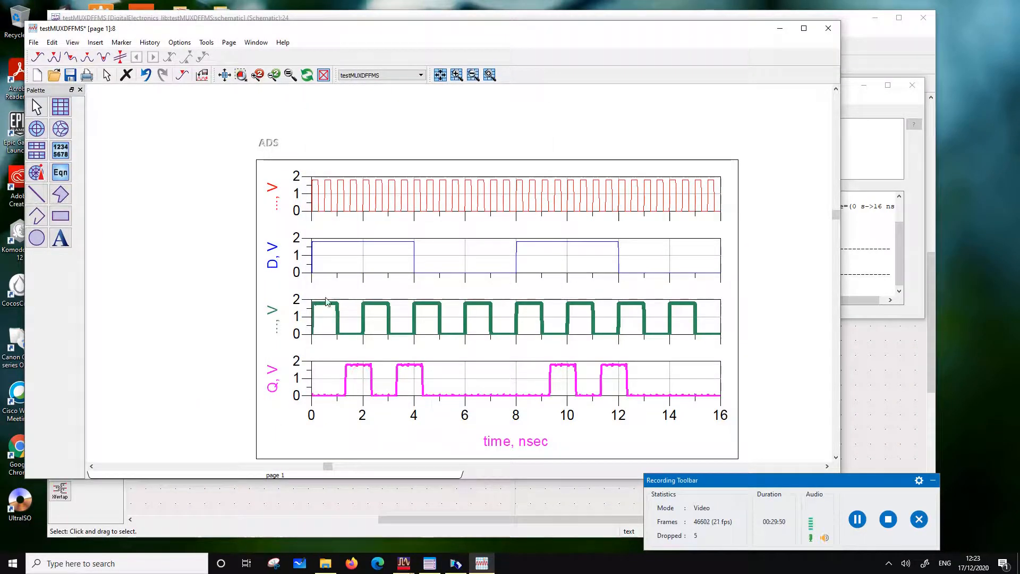
pyautogui.click(279, 167)
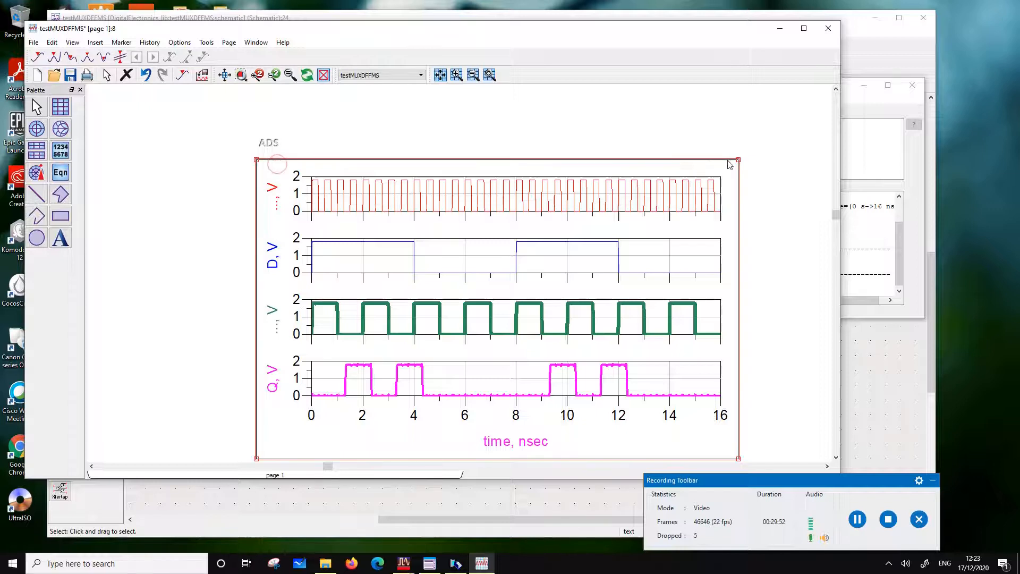
# Enlarge the stacked plot upward and set the D and clk traces' line thickness to 1.5 points
pyautogui.moveTo(738, 162); pyautogui.dragTo(741, 110)
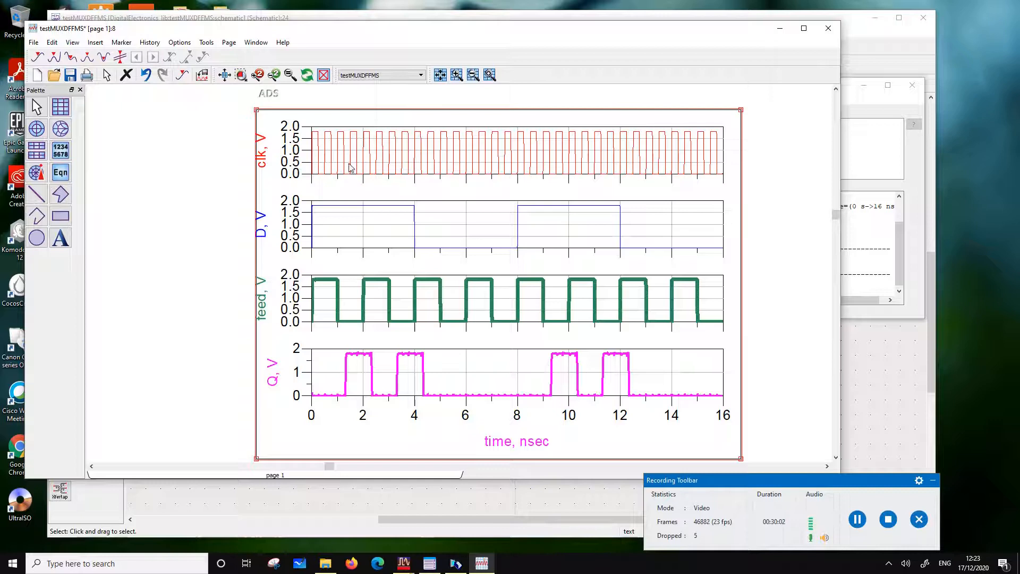
pyautogui.doubleClick(348, 206)
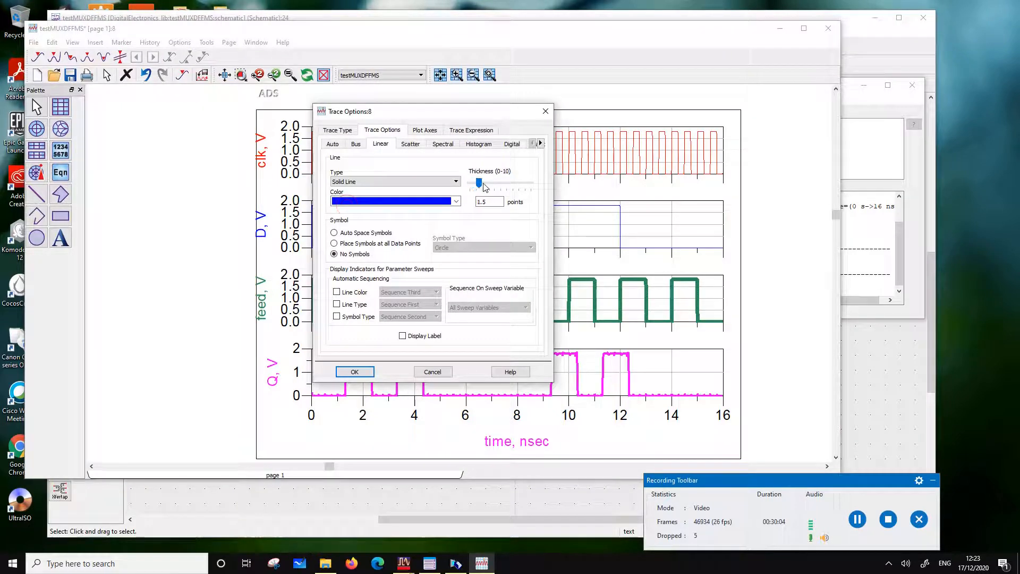
pyautogui.click(366, 372)
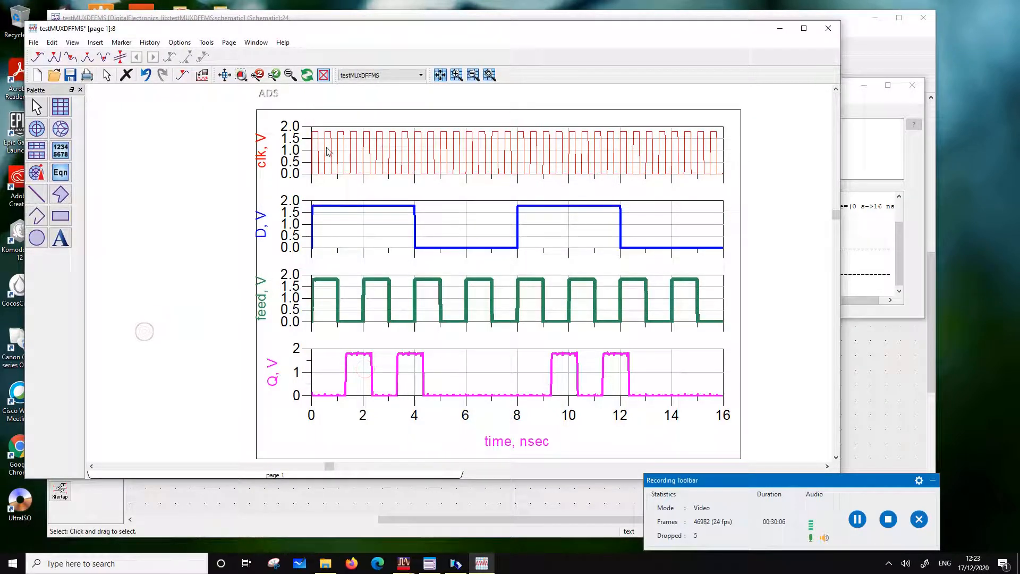
pyautogui.doubleClick(328, 154)
pyautogui.click(489, 184)
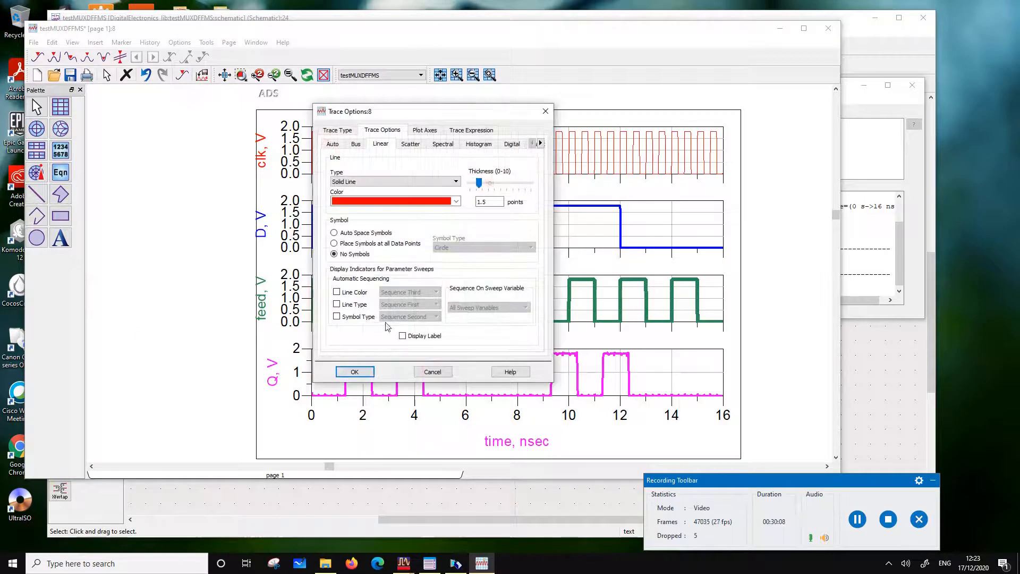
pyautogui.click(368, 372)
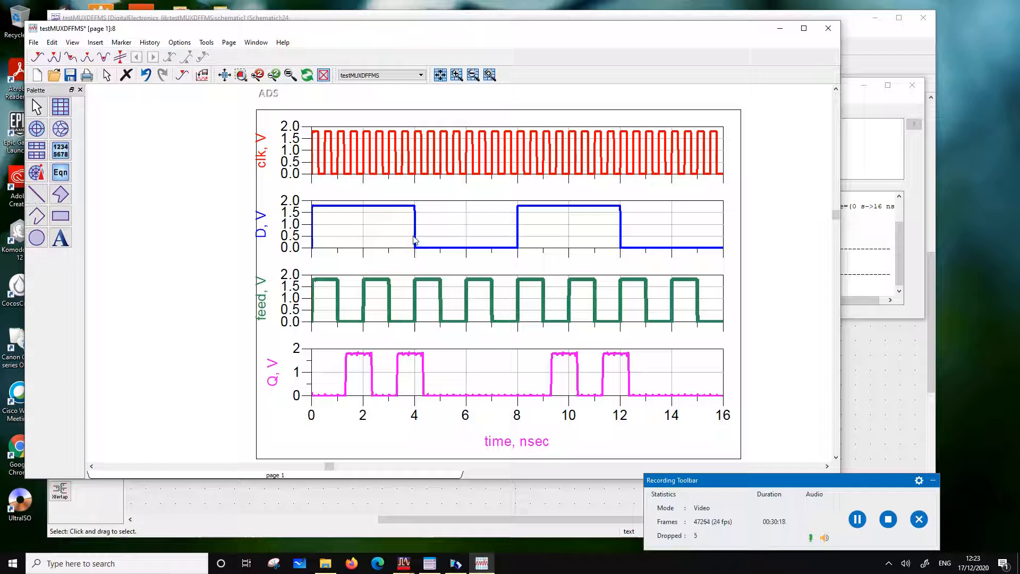
# Examine how the Q waveform's transitions relate to the D, feed and clk edges around 4 nsec
pyautogui.moveTo(415, 240)
pyautogui.moveTo(402, 362)
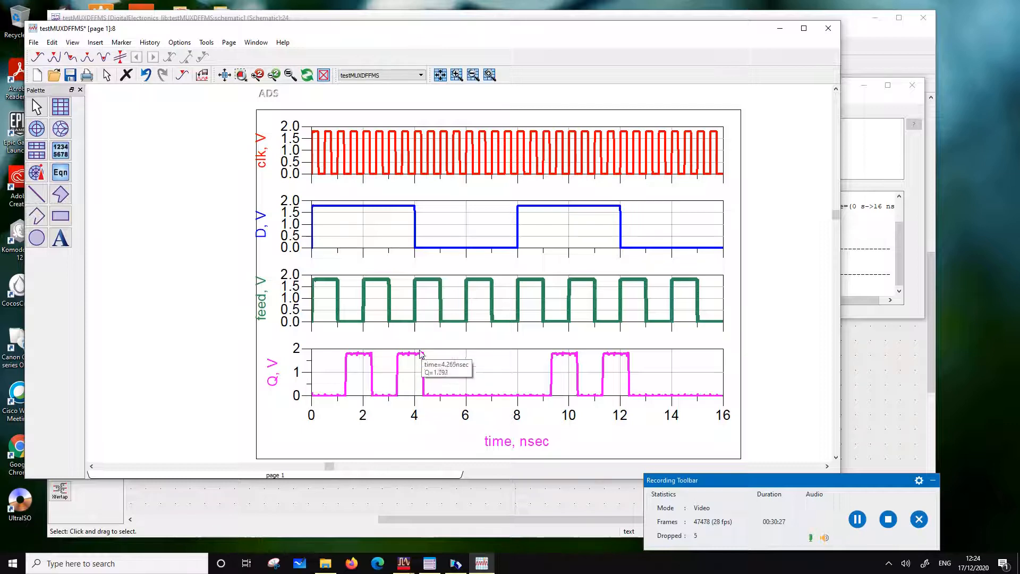
pyautogui.moveTo(411, 322)
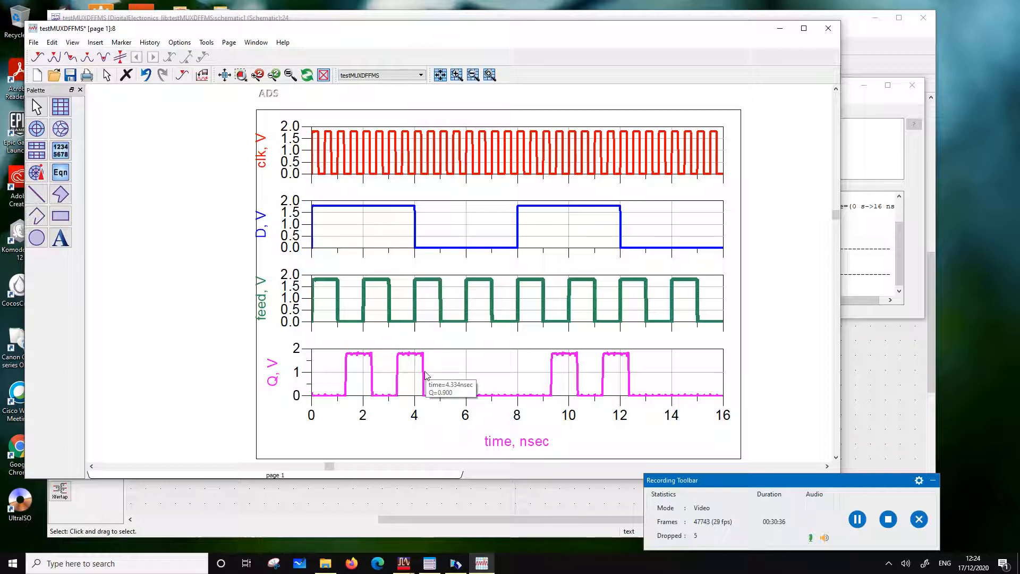
pyautogui.moveTo(425, 179)
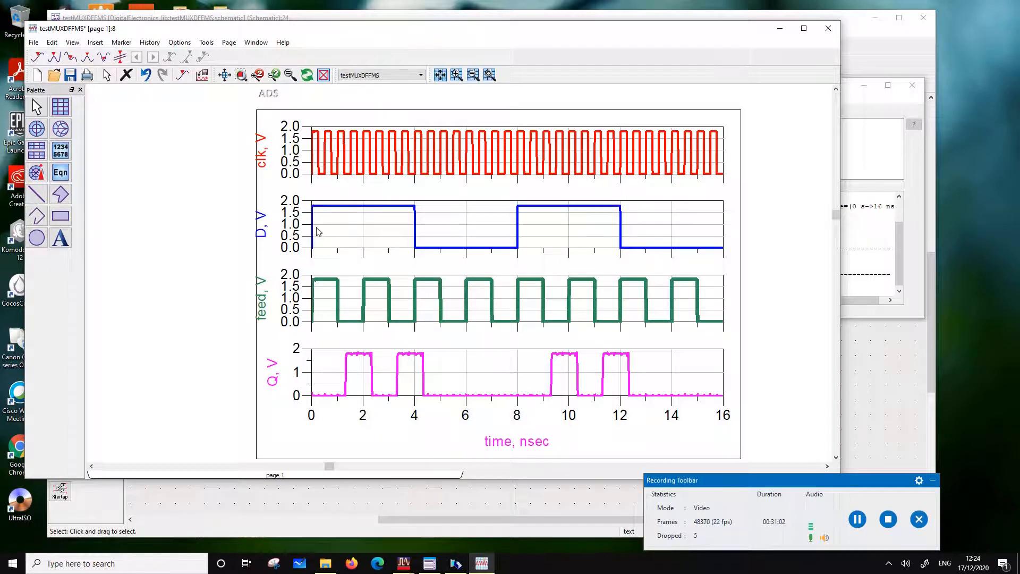
pyautogui.moveTo(317, 232)
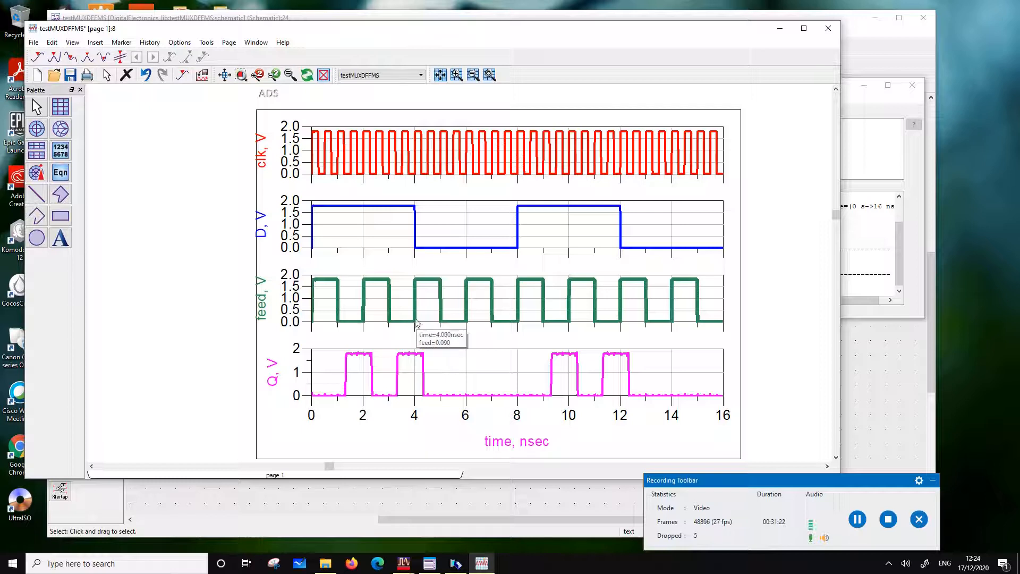
pyautogui.moveTo(435, 283)
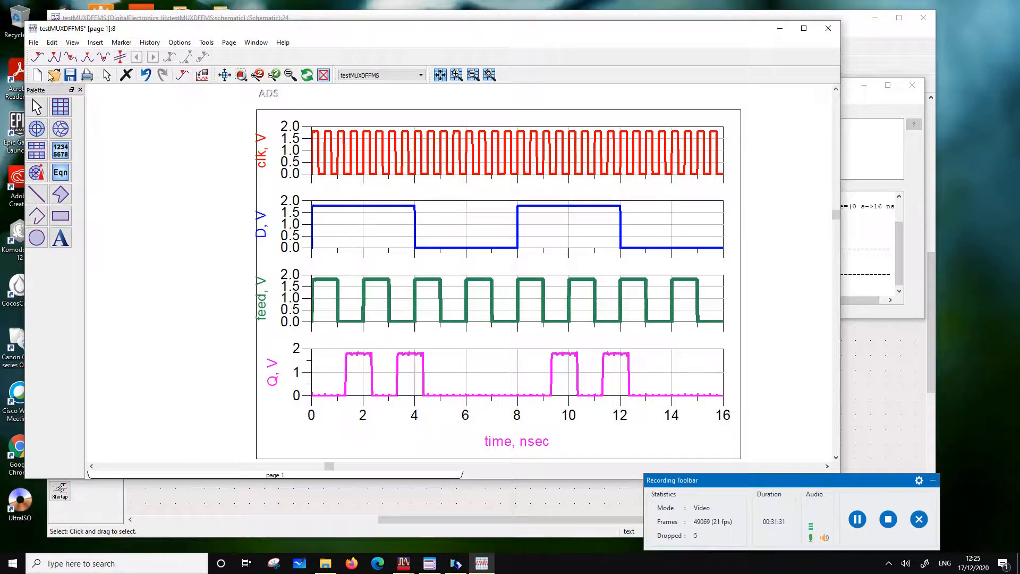
# Save the testMUXDFFMS data display, close it and return to the test schematic
pyautogui.click(70, 75)
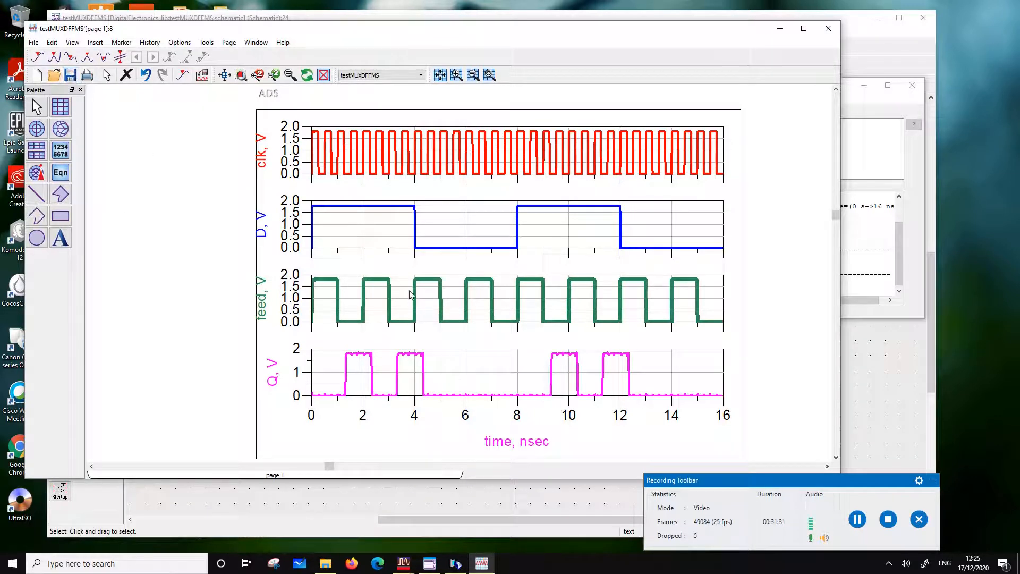
pyautogui.click(828, 28)
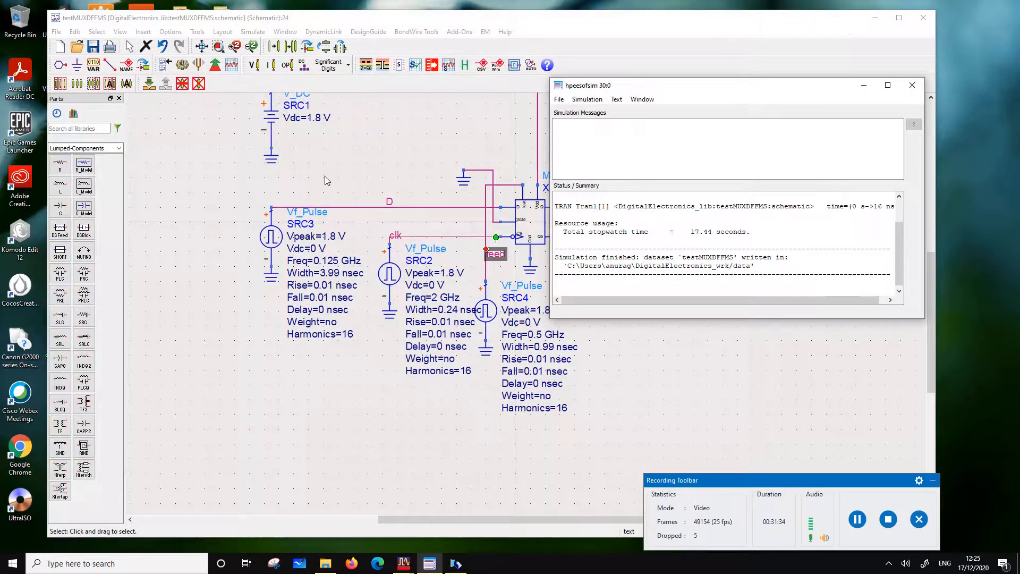
pyautogui.click(336, 158)
pyautogui.scroll(-1, 336, 159)
pyautogui.scroll(1, 336, 158)
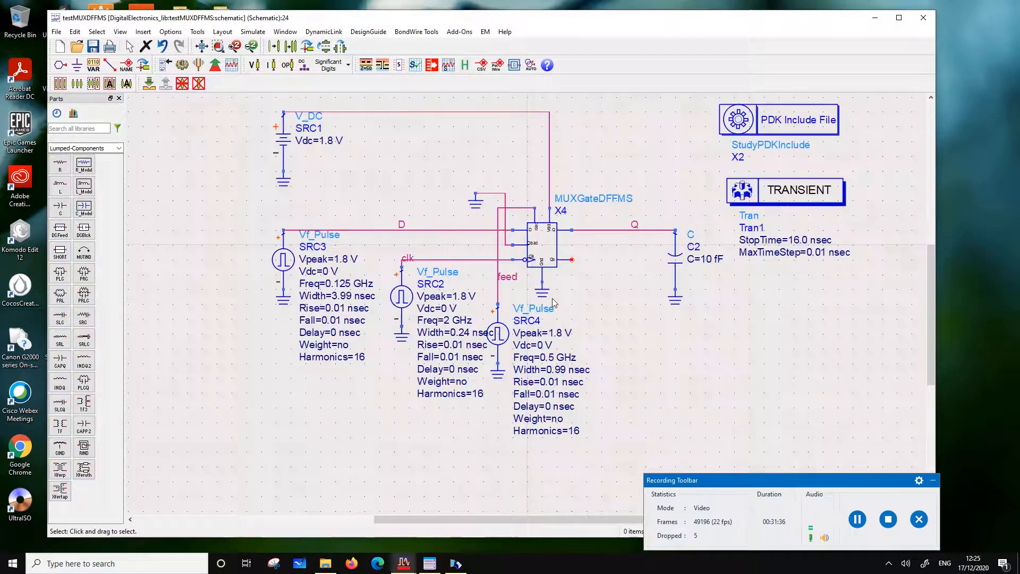
# Close the open FullAdderHS, FullAdder1MS and testMUXDFFMS schematic windows
pyautogui.click(405, 565)
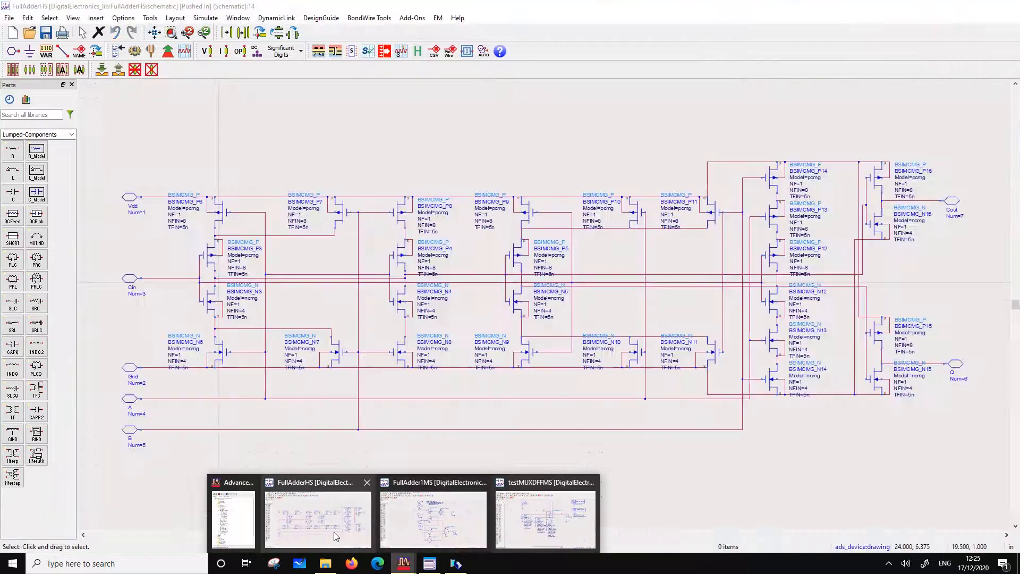
pyautogui.click(334, 532)
pyautogui.click(1011, 4)
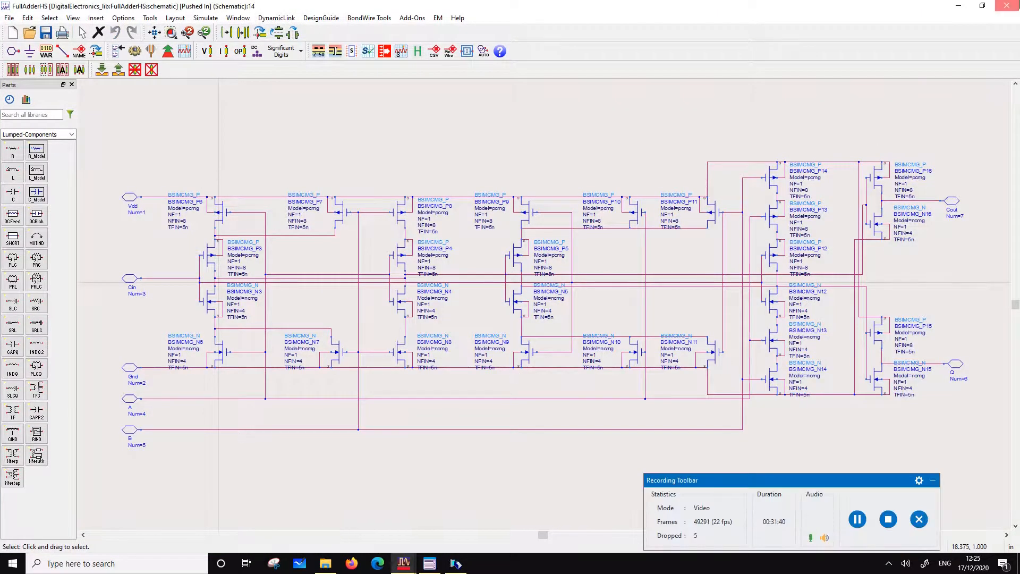
pyautogui.click(404, 564)
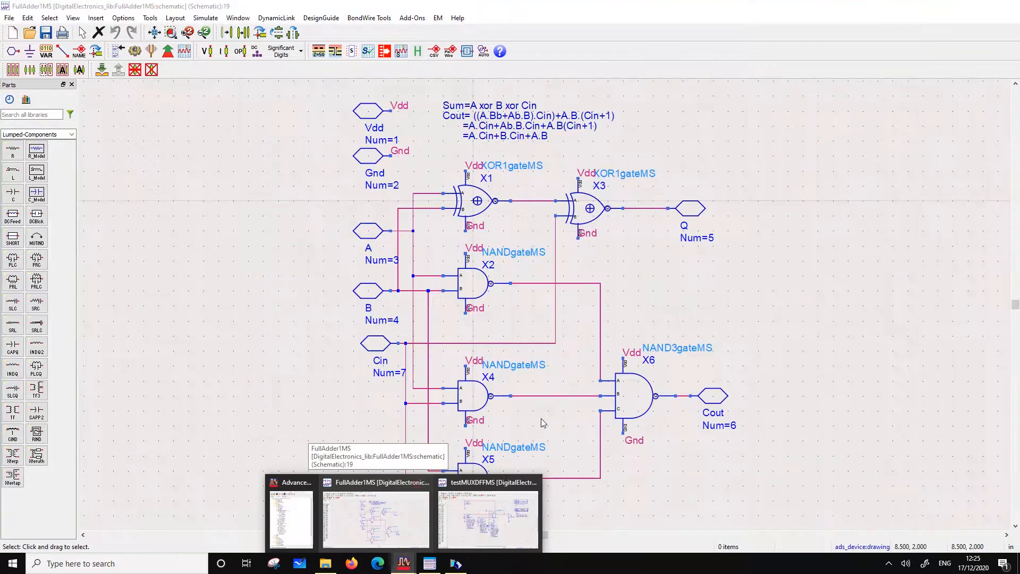
pyautogui.click(424, 482)
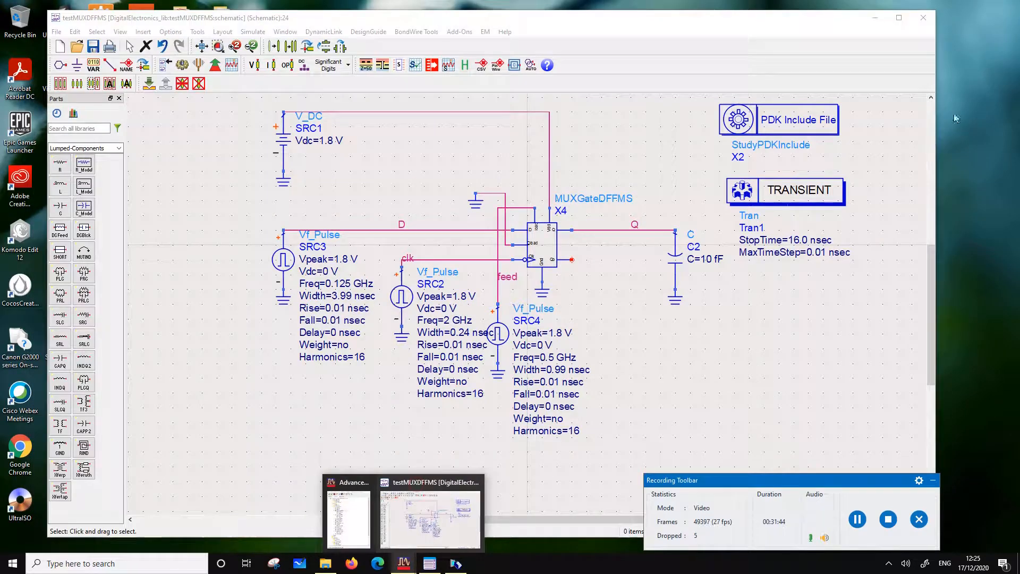
pyautogui.click(407, 565)
pyautogui.click(407, 566)
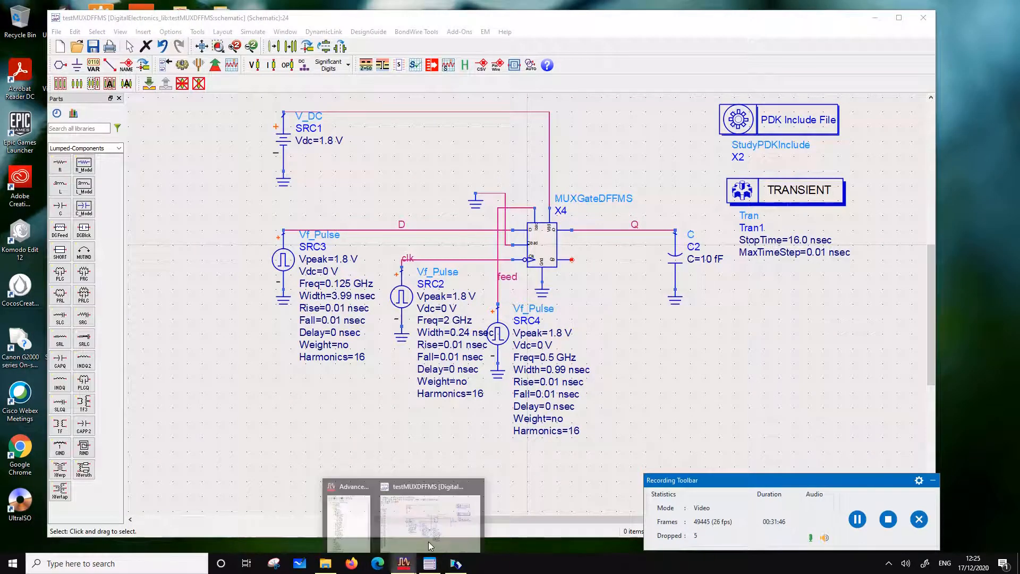
pyautogui.click(441, 517)
pyautogui.click(923, 18)
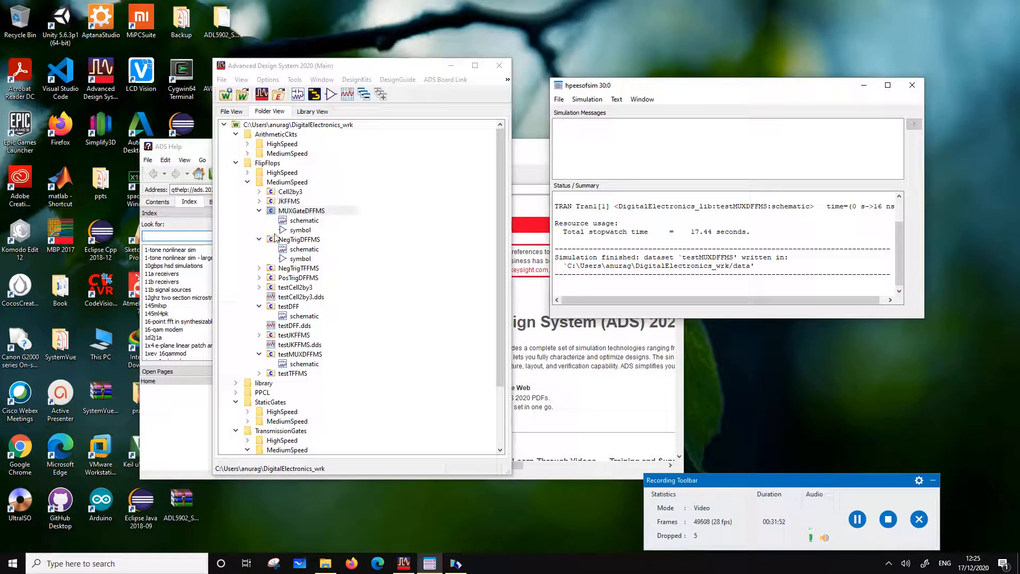
# Start a copy of the MUXGateDFFMS cell named MUXGateDFFHS, excluding MUX21MS, NOTgateMS and TxCellMS from the copy
pyautogui.rightClick(292, 212)
pyautogui.click(339, 290)
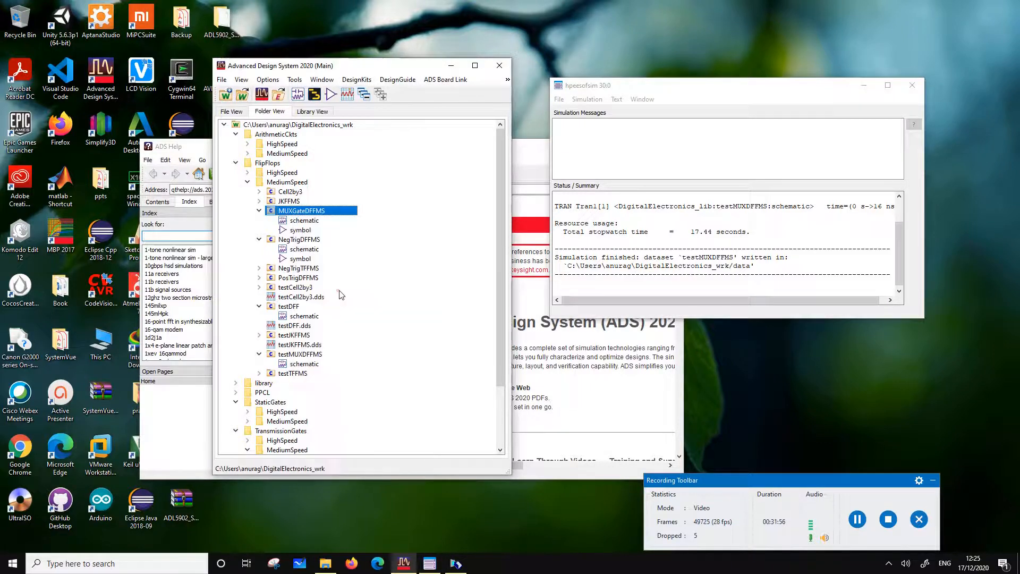
pyautogui.click(535, 322)
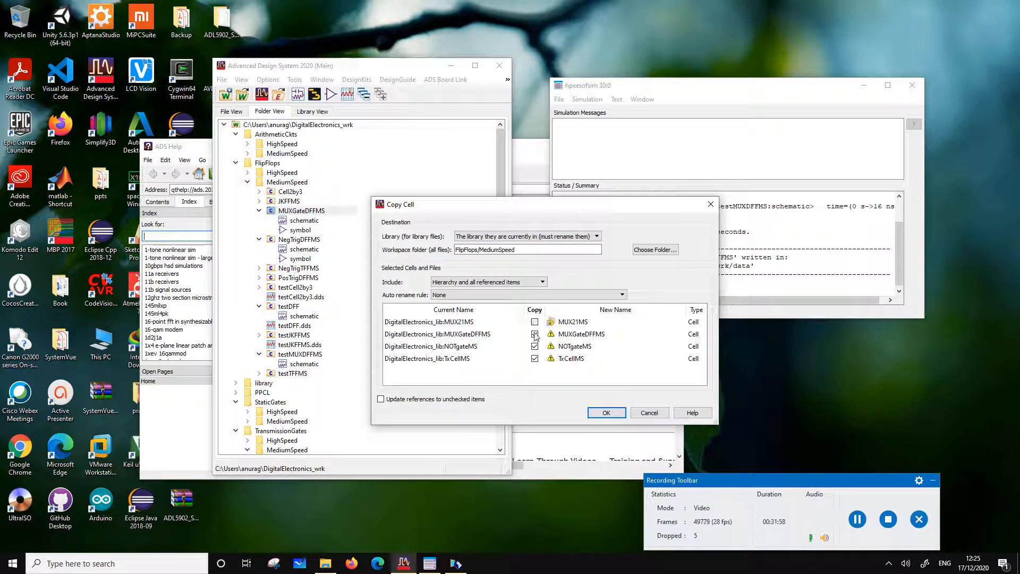
pyautogui.click(534, 346)
pyautogui.click(535, 358)
pyautogui.click(604, 334)
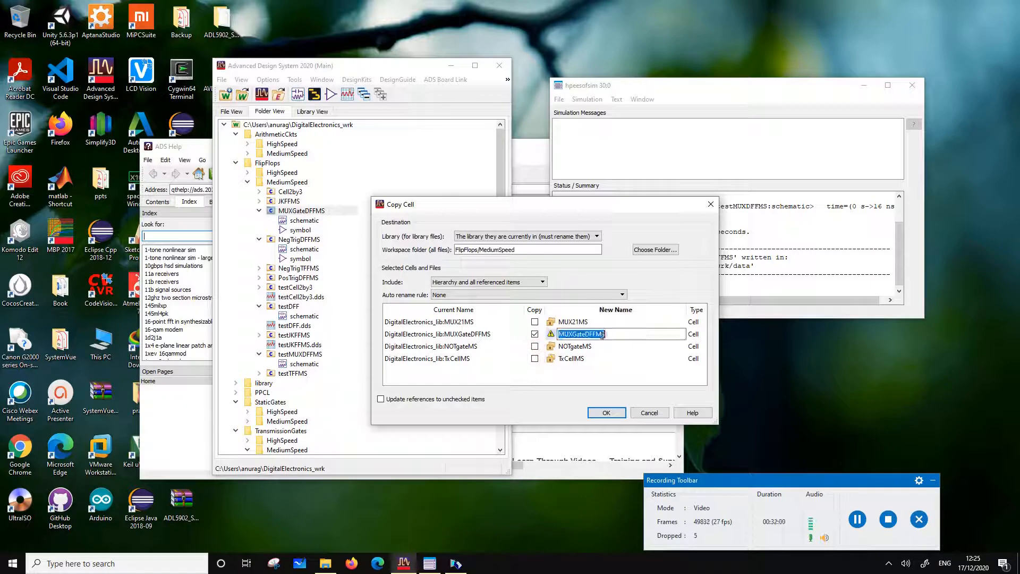
pyautogui.click(602, 334)
pyautogui.press('BackSpace')
pyautogui.write('H')
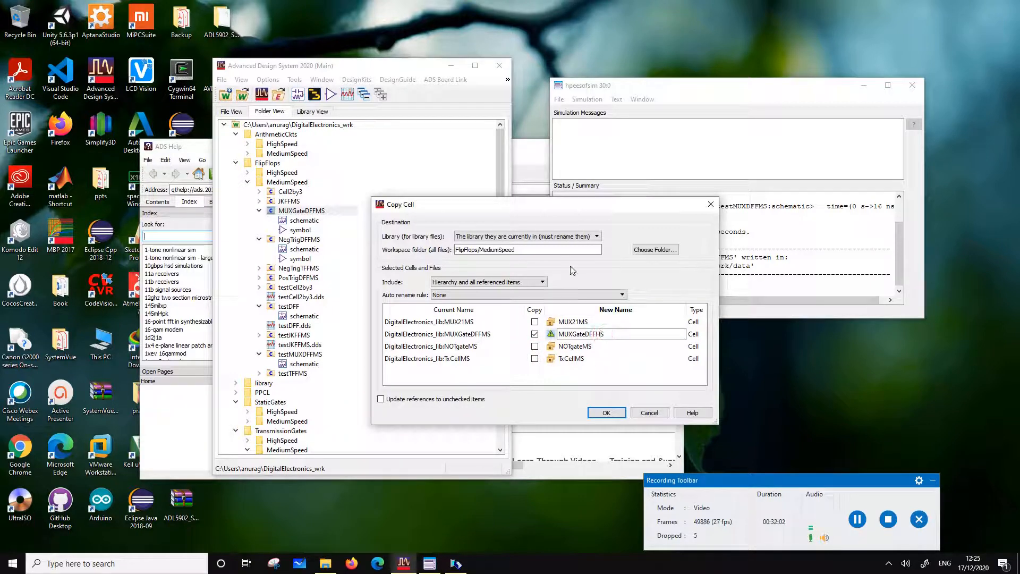
# Choose FlipFlops/HighSpeed as the copy's workspace folder and carry out the cell copy
pyautogui.click(637, 250)
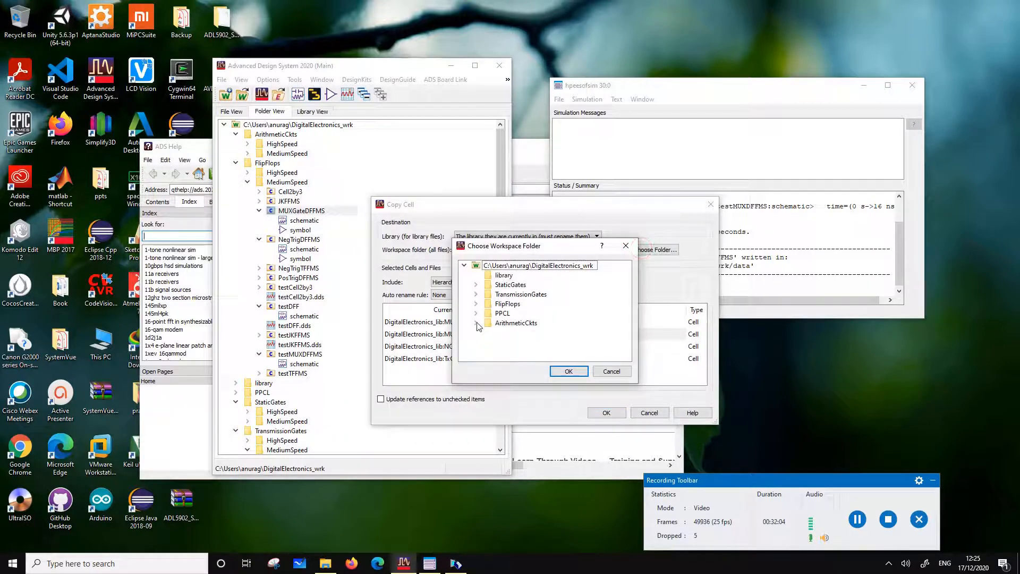
pyautogui.click(476, 304)
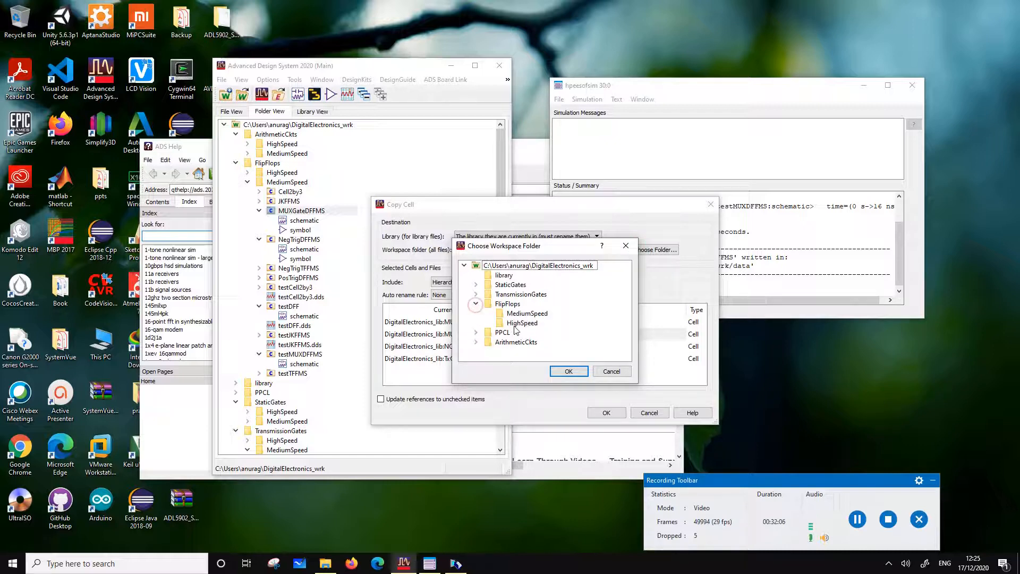
pyautogui.doubleClick(514, 326)
pyautogui.click(607, 413)
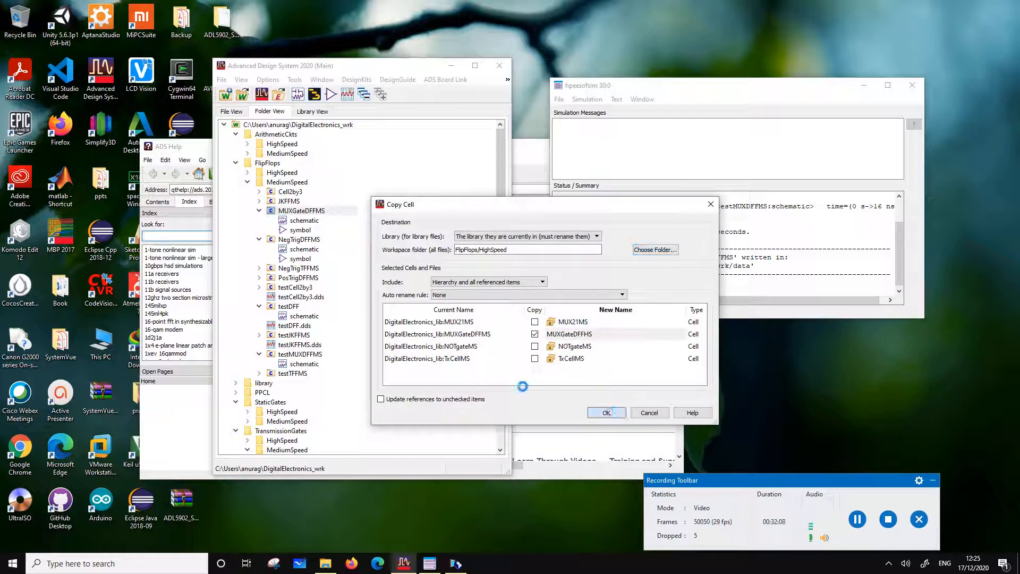
# Open the schematic of the MUXGateDFFHS cell in the FlipFlops HighSpeed folder
pyautogui.click(247, 173)
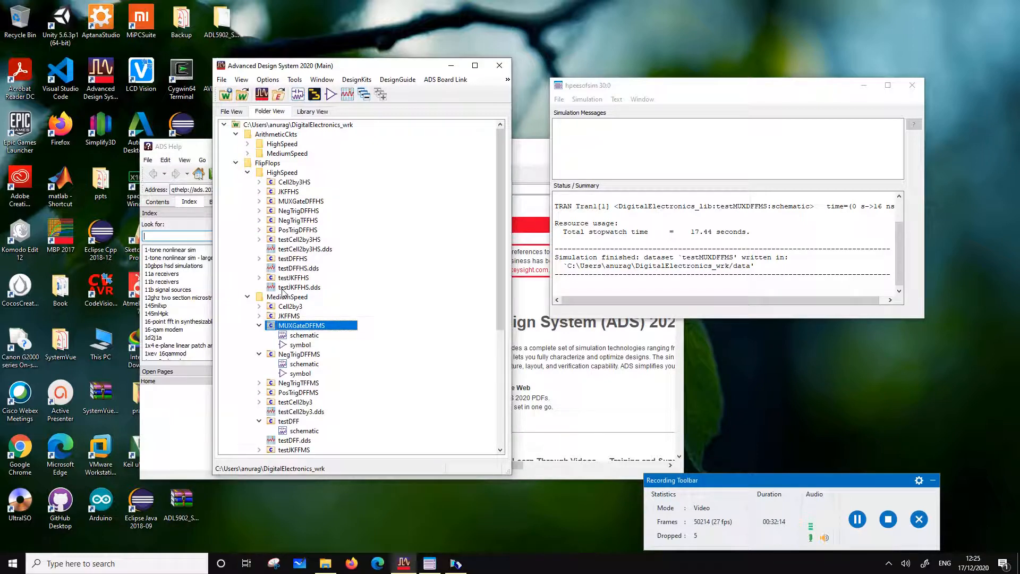
pyautogui.click(287, 202)
pyautogui.click(260, 201)
pyautogui.doubleClick(302, 212)
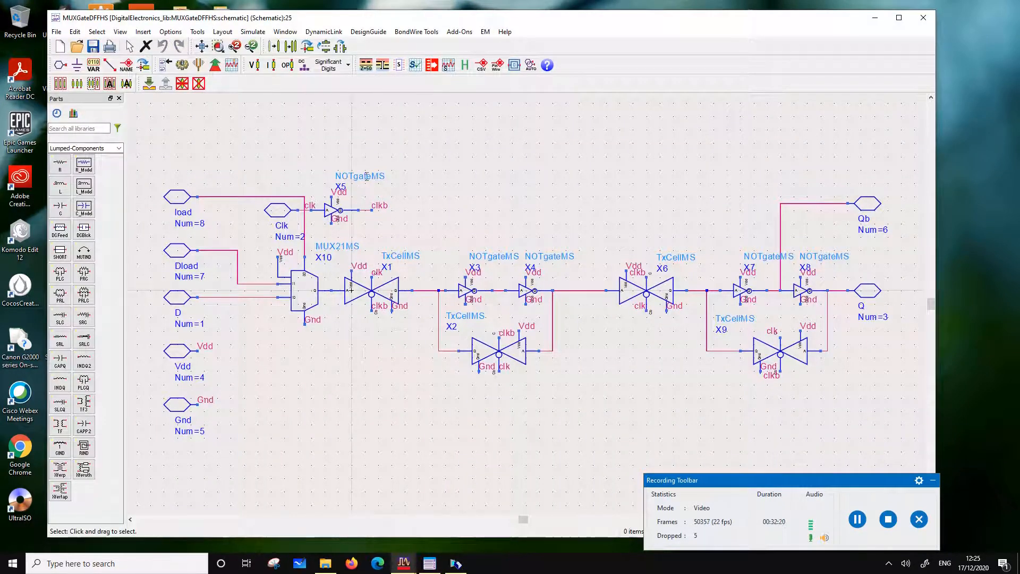
# Change the cell of multiplexer X10 to MUX21HS and of clock inverter X5 to NOTgateHS
pyautogui.click(345, 249)
pyautogui.moveTo(353, 248); pyautogui.dragTo(345, 248)
pyautogui.write('H')
pyautogui.click(367, 192)
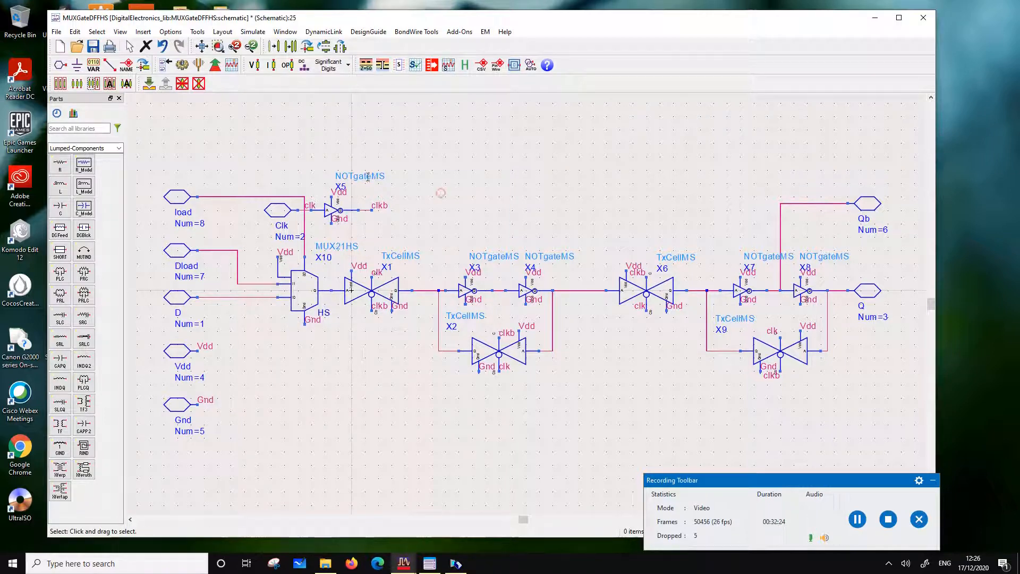
pyautogui.click(380, 177)
pyautogui.click(380, 178)
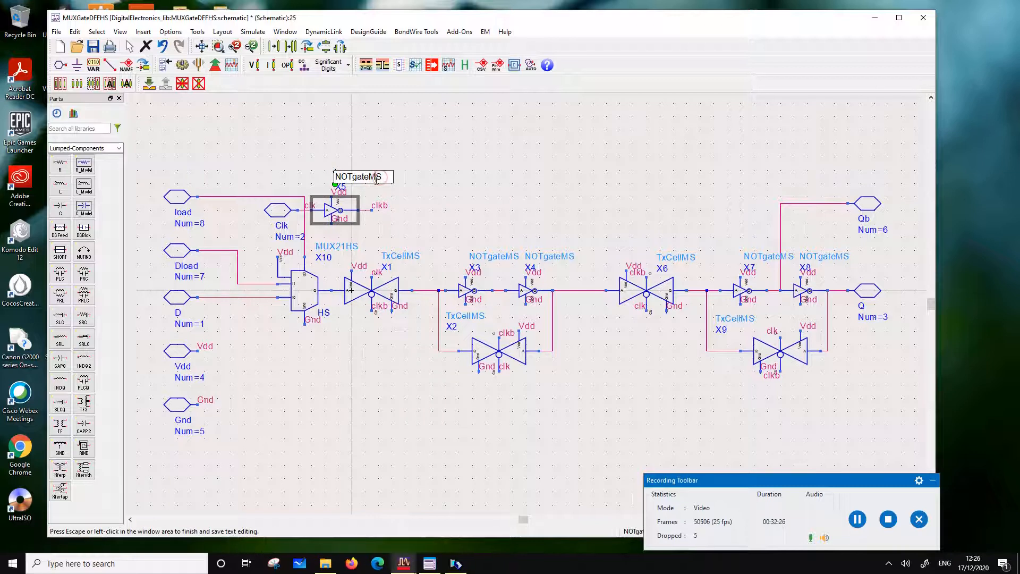
pyautogui.moveTo(377, 177); pyautogui.dragTo(372, 177)
pyautogui.write('H')
pyautogui.click(419, 211)
# Change the cell of transmission gate X1 to TxCellHS
pyautogui.click(412, 256)
pyautogui.moveTo(412, 257); pyautogui.dragTo(406, 256)
pyautogui.press('BackSpace')
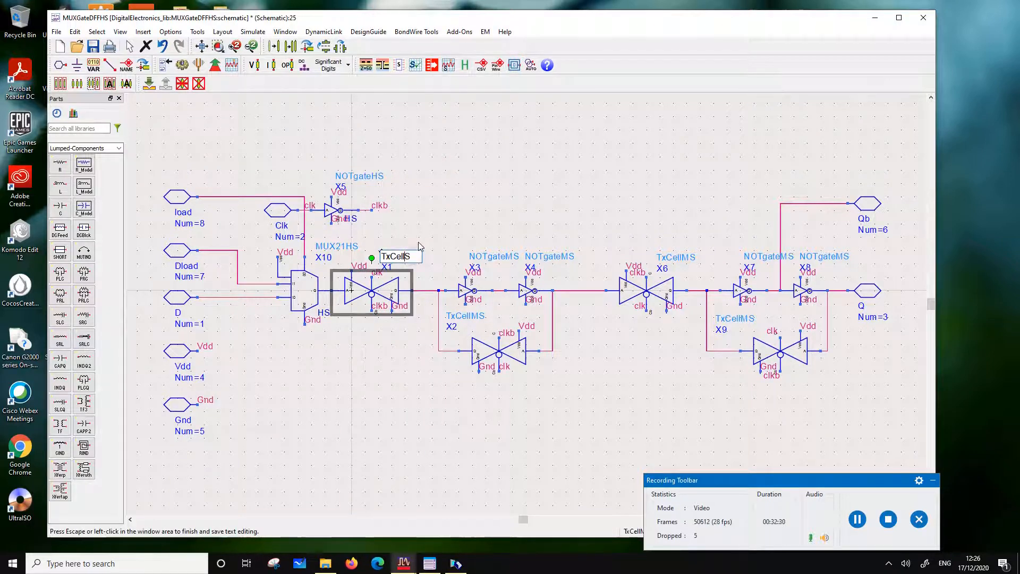
pyautogui.write('H')
pyautogui.click(464, 206)
# Change the cells of inverters X3 and X4 to NOTgateHS
pyautogui.click(500, 257)
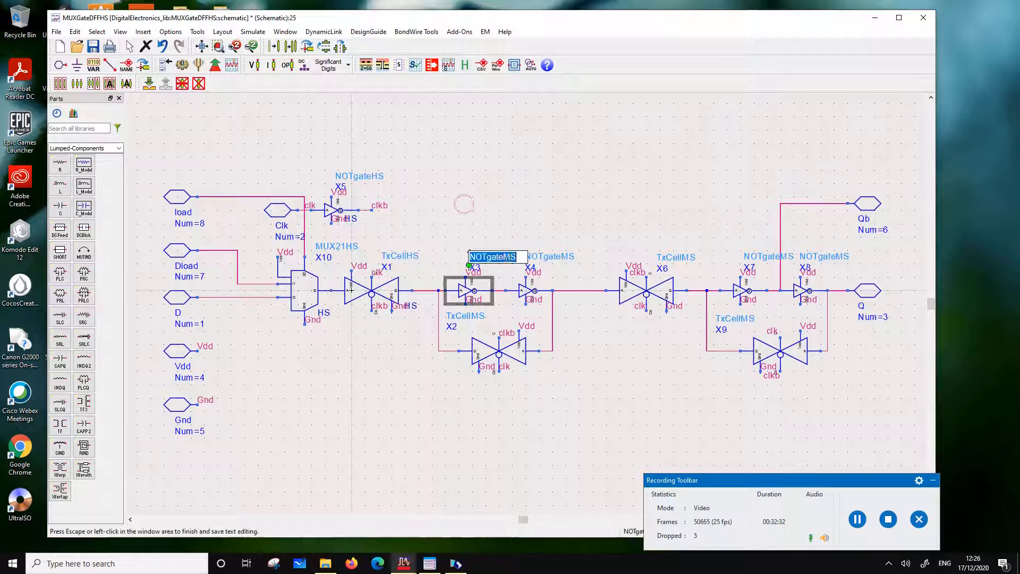
pyautogui.moveTo(509, 257); pyautogui.dragTo(503, 256)
pyautogui.write('H')
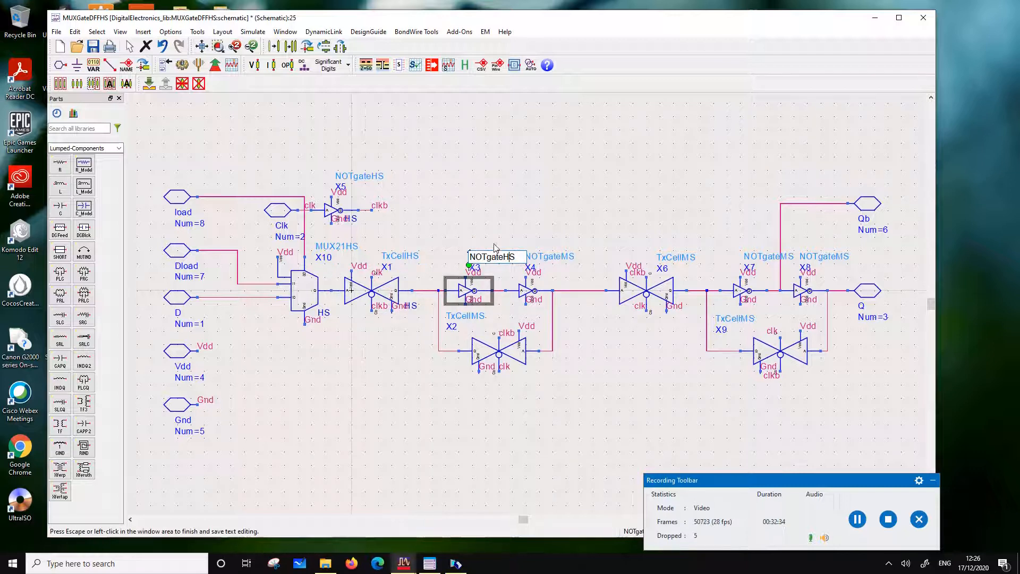
pyautogui.click(567, 254)
pyautogui.moveTo(566, 257); pyautogui.dragTo(559, 257)
pyautogui.write('H')
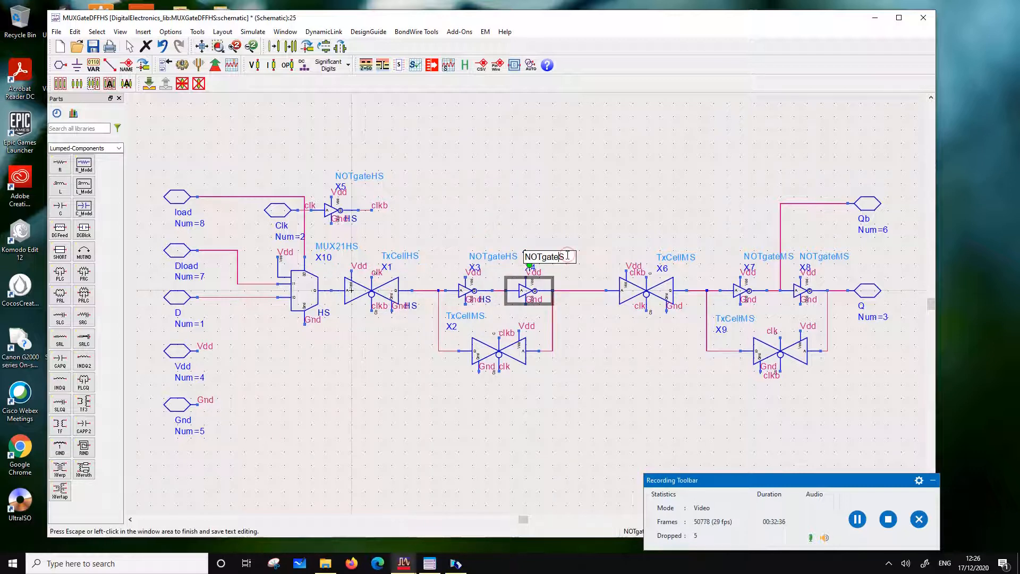
pyautogui.click(565, 191)
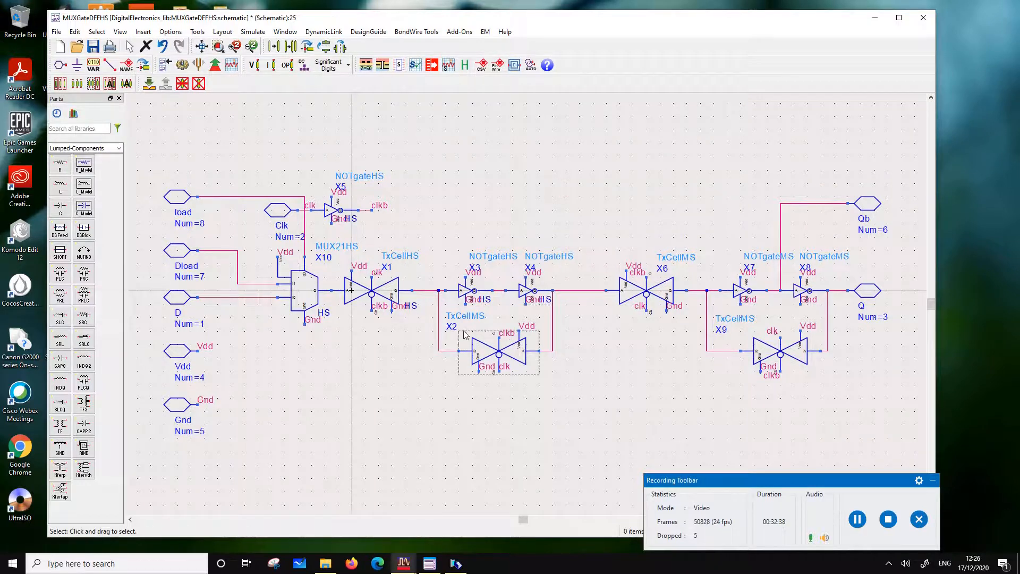
# Change the cell of feedback transmission gate X2 to TxCellHS
pyautogui.click(480, 317)
pyautogui.click(481, 319)
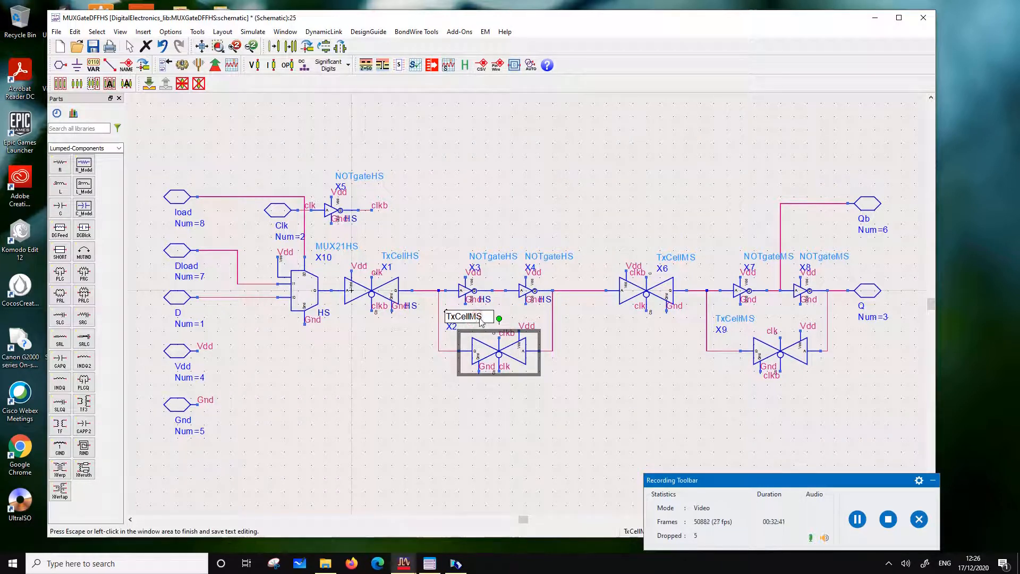
pyautogui.moveTo(477, 317); pyautogui.dragTo(471, 316)
pyautogui.write('H')
pyautogui.click(629, 167)
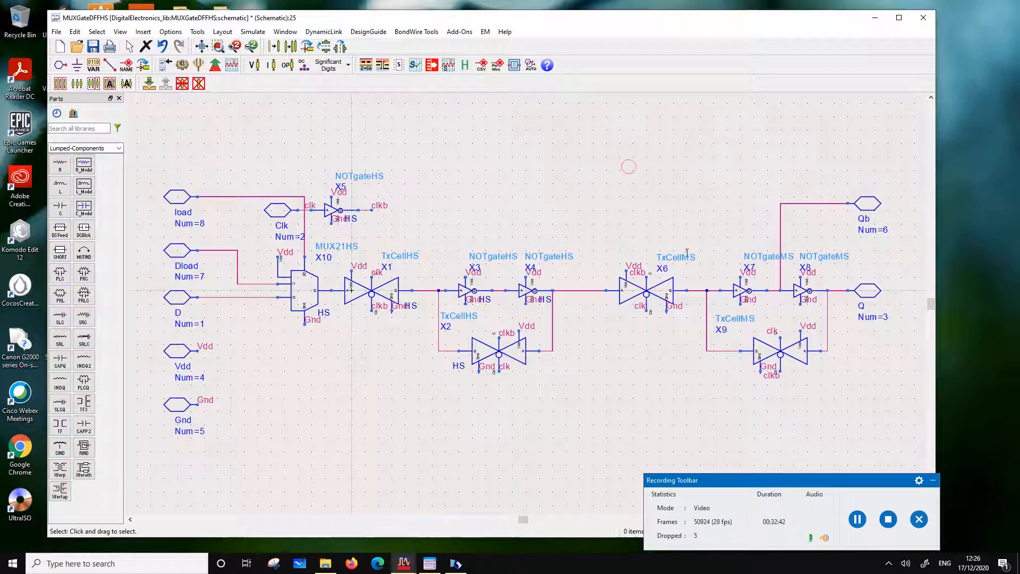
pyautogui.click(686, 258)
pyautogui.click(688, 258)
pyautogui.moveTo(688, 258); pyautogui.dragTo(694, 258)
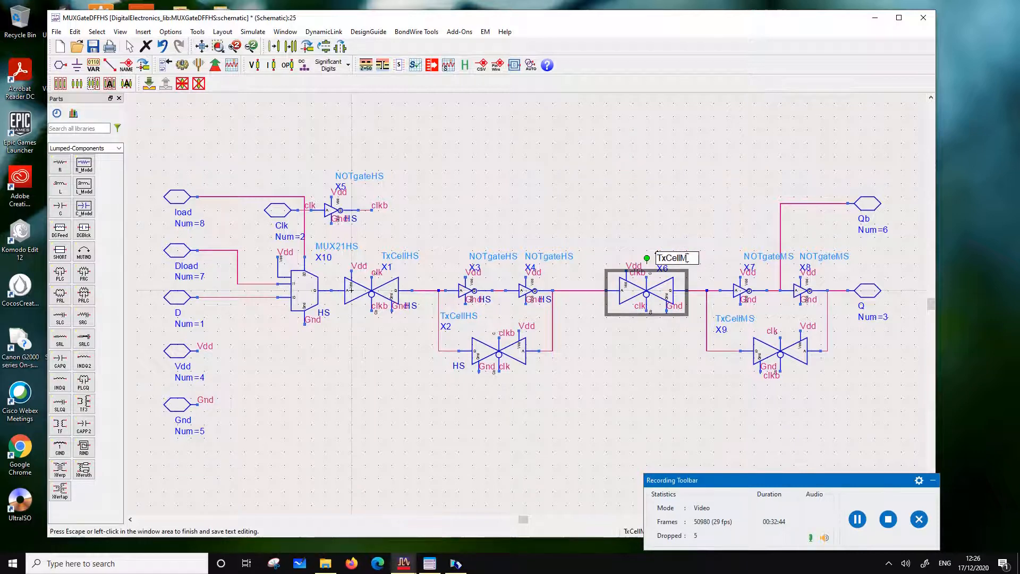
pyautogui.write('H')
pyautogui.click(675, 206)
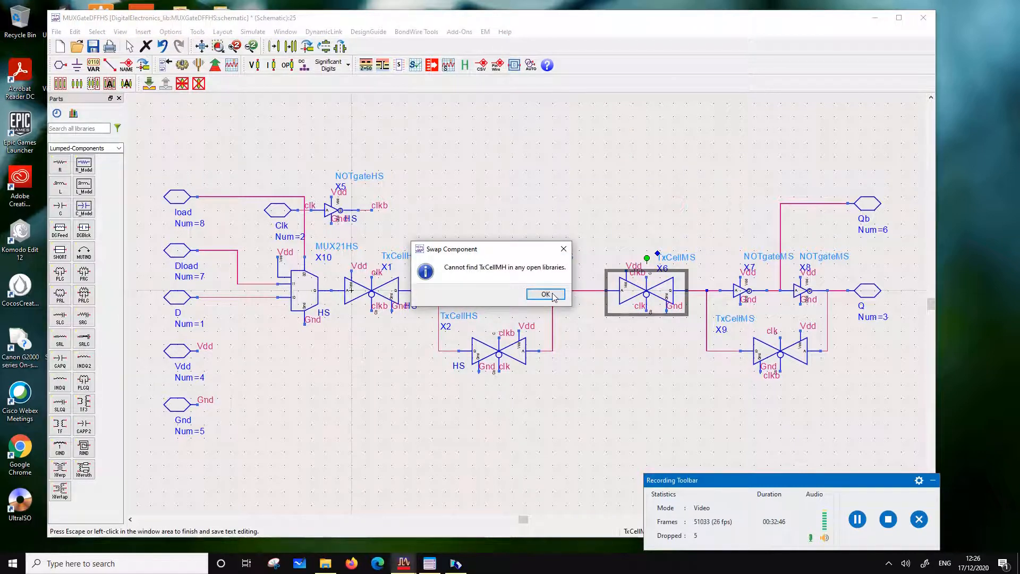
pyautogui.press('Return')
# Change the cell of transmission gate X6 to TxCellHS
pyautogui.click(687, 258)
pyautogui.click(686, 258)
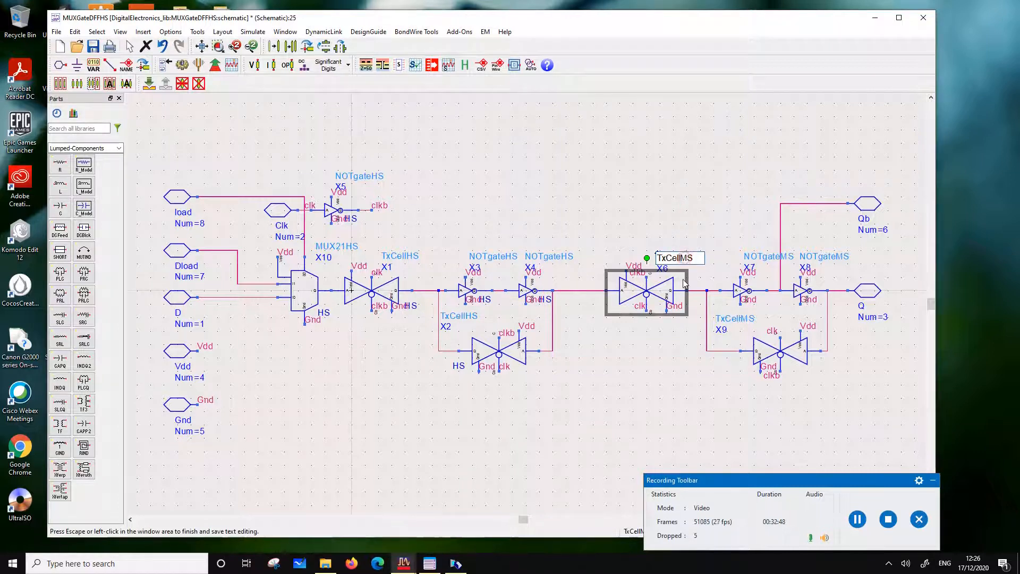
pyautogui.press('BackSpace')
pyautogui.write('H')
pyautogui.click(690, 229)
# Change the cells of output-stage inverters X7 and X8 to NOTgateHS
pyautogui.doubleClick(770, 258)
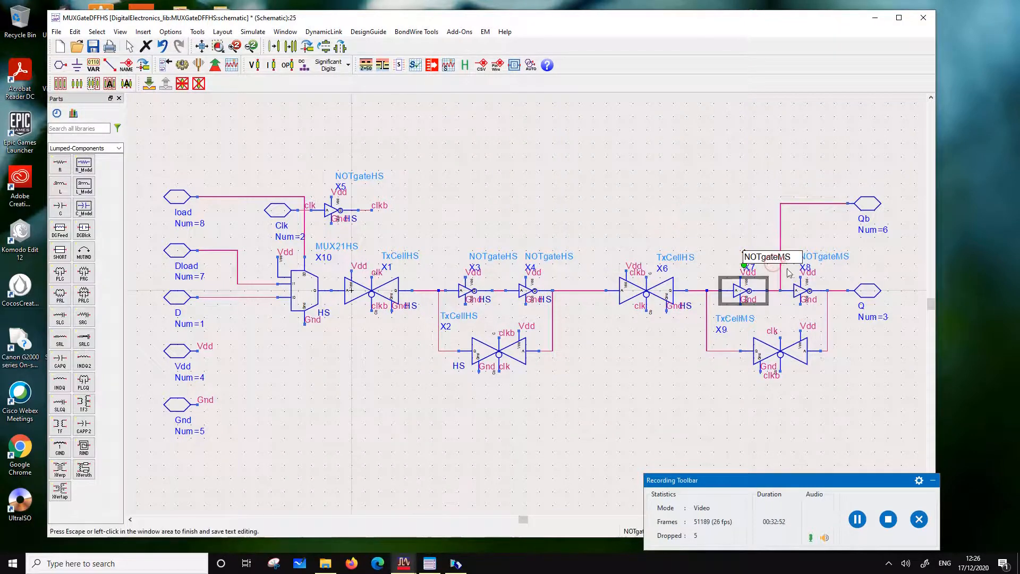
pyautogui.click(786, 259)
pyautogui.press('BackSpace')
pyautogui.write('H')
pyautogui.click(745, 230)
pyautogui.doubleClick(801, 256)
pyautogui.click(840, 258)
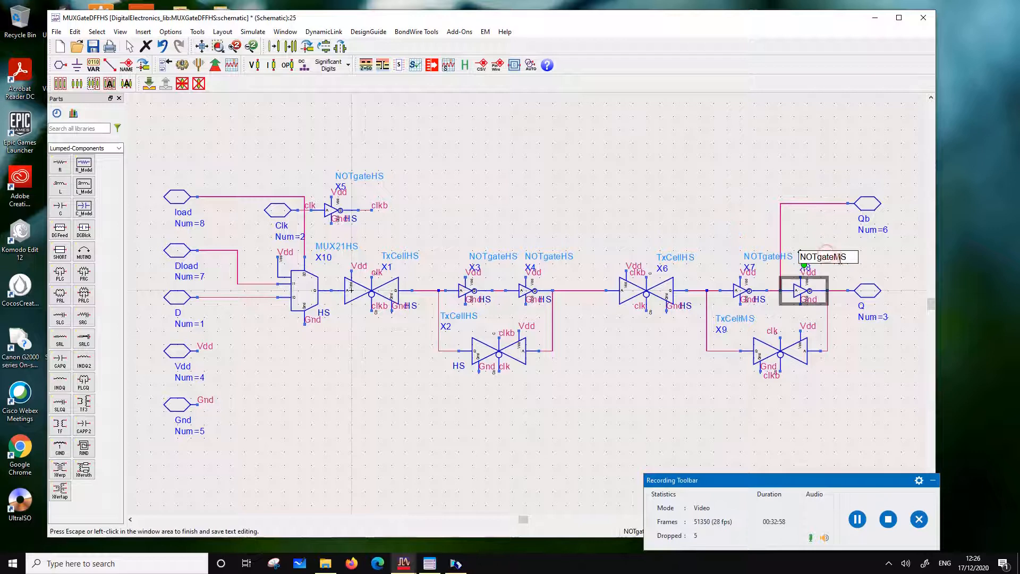
pyautogui.press('BackSpace')
pyautogui.write('H')
pyautogui.click(697, 213)
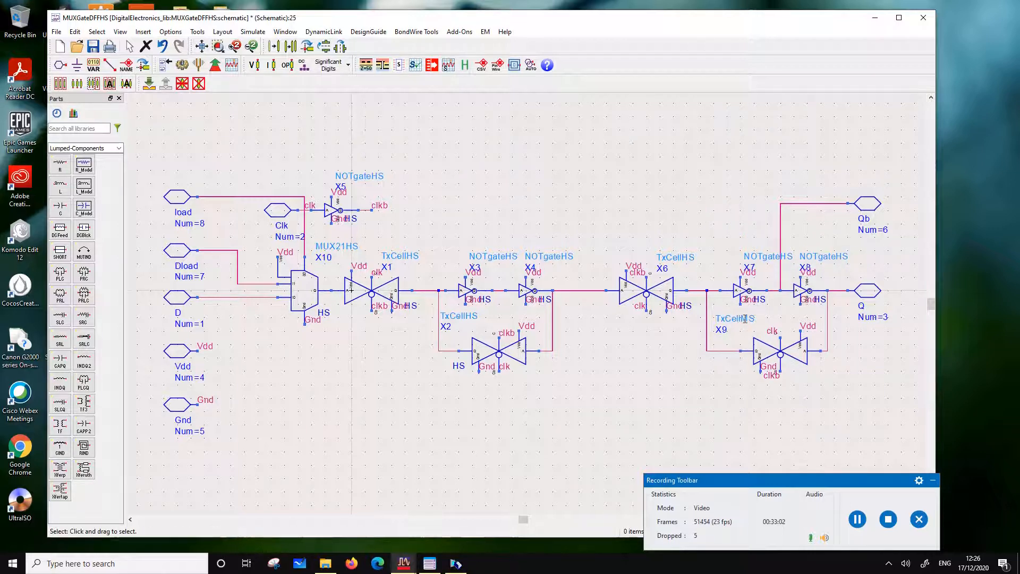
# Change the cell of feedback transmission gate X9 to TxCellHS
pyautogui.doubleClick(745, 318)
pyautogui.click(747, 319)
pyautogui.press('BackSpace')
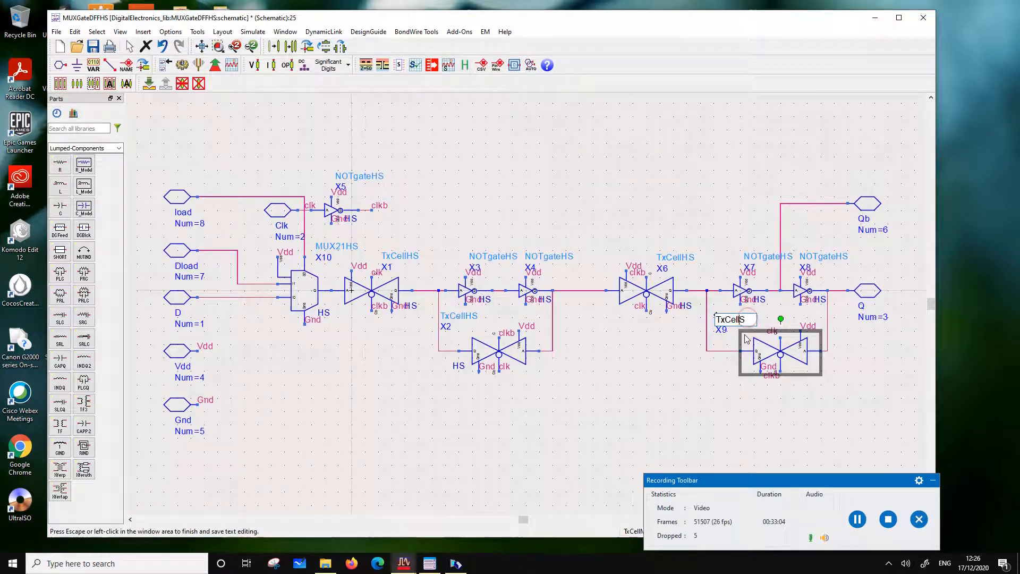
pyautogui.write('H')
pyautogui.click(654, 200)
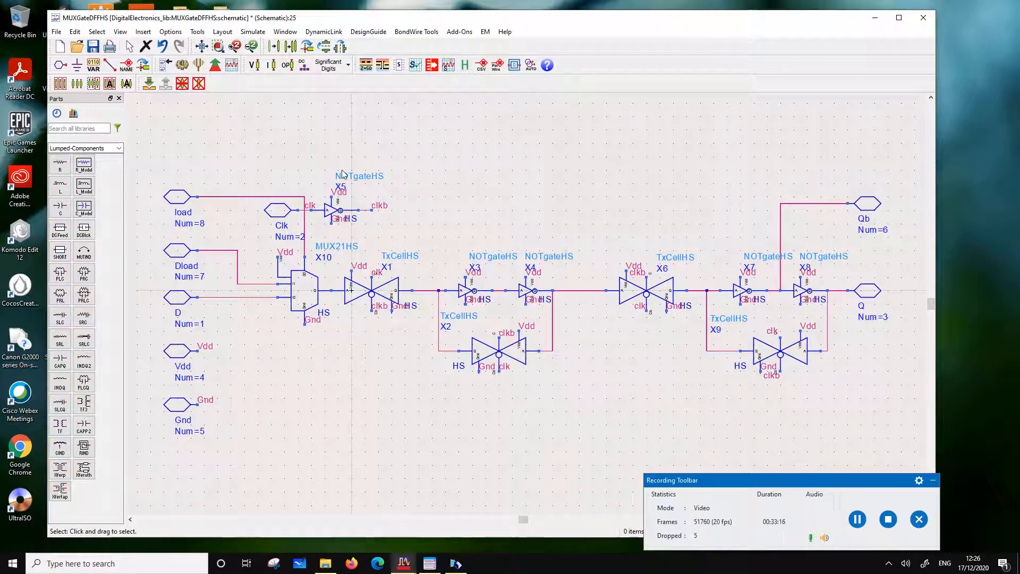
# Save and close the MUXGateDFFHS schematic, and open the symbol of the same cell
pyautogui.click(93, 46)
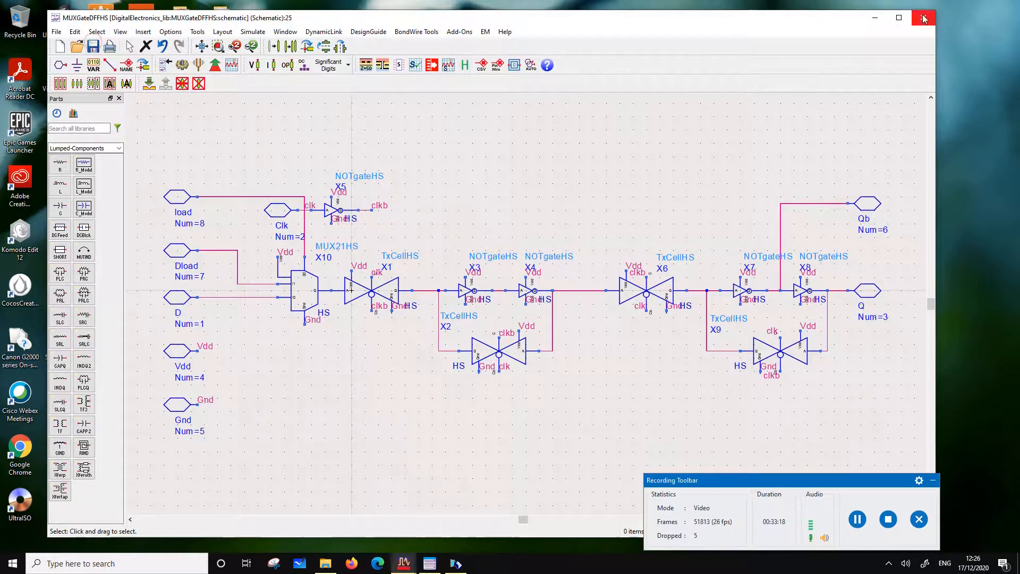
pyautogui.click(925, 19)
pyautogui.doubleClick(292, 220)
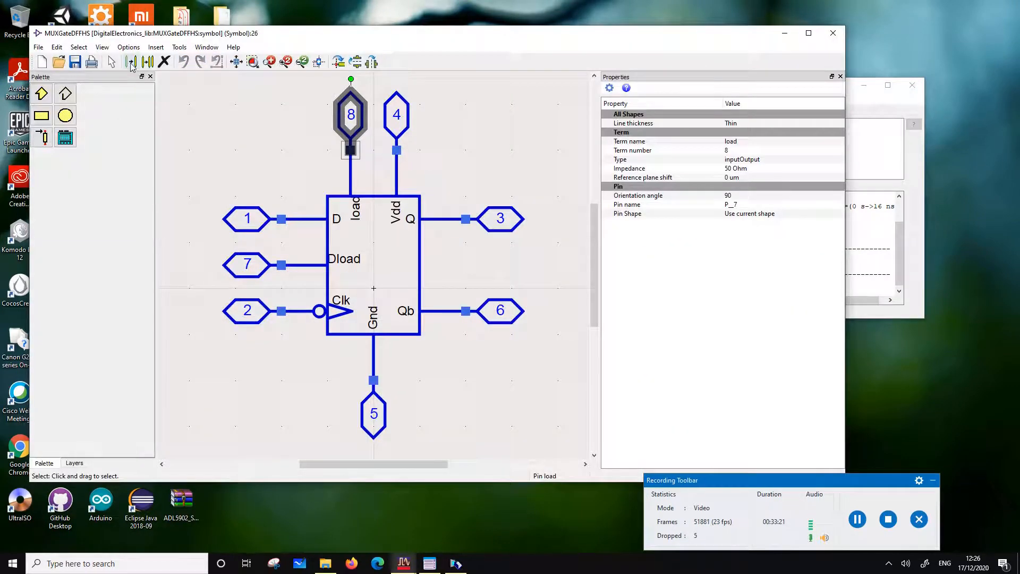
# Add the text HS just below the lower-right corner of the MUXGateDFFHS symbol body, and save and close the symbol
pyautogui.click(128, 46)
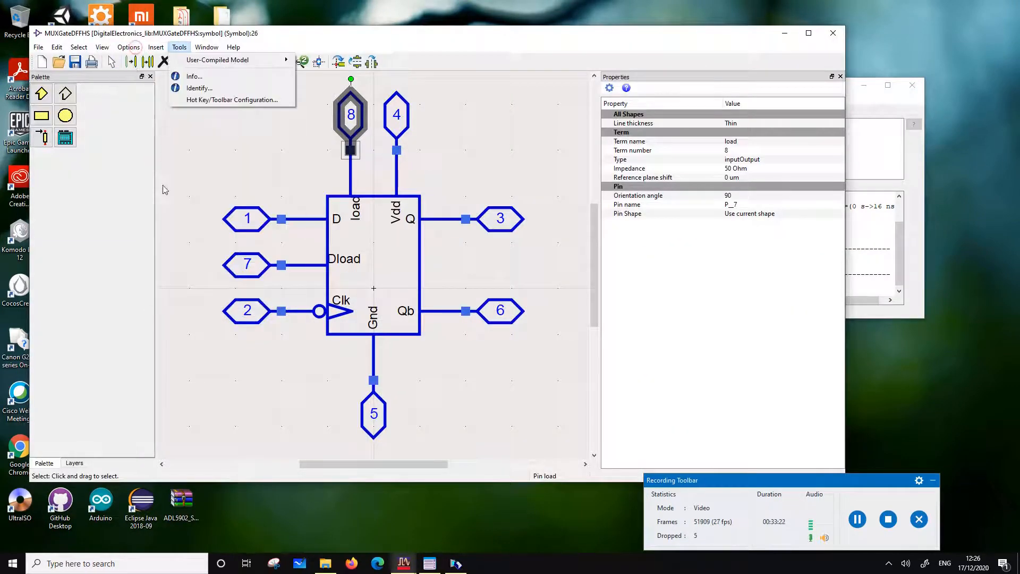
pyautogui.moveTo(161, 48)
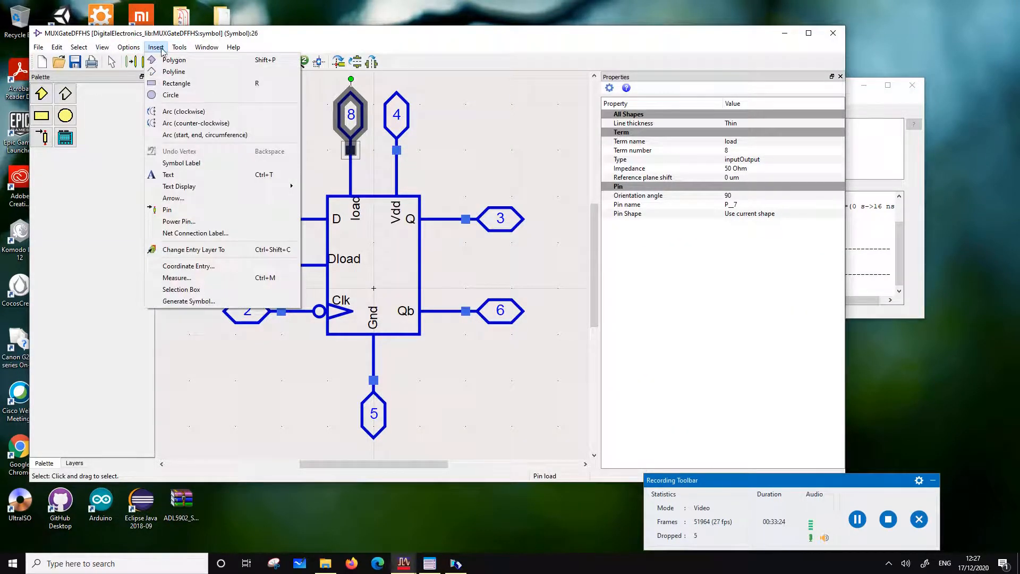
pyautogui.click(167, 176)
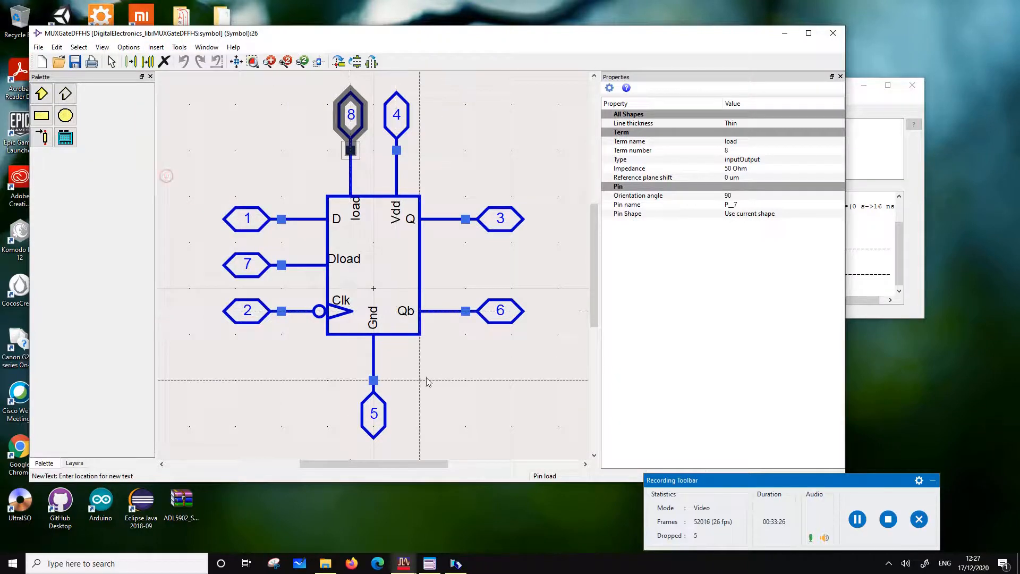
pyautogui.click(421, 374)
pyautogui.write('HS')
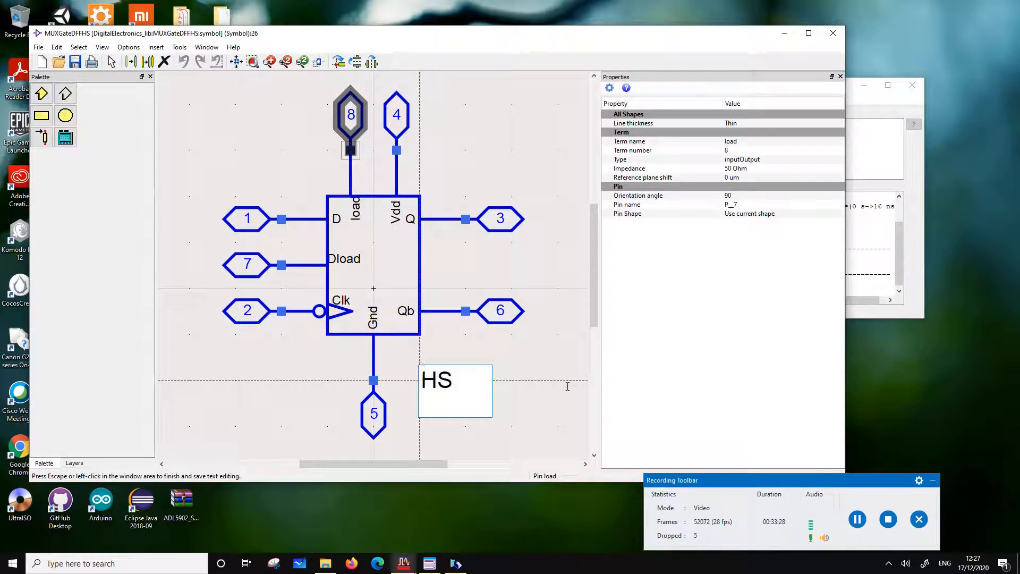
pyautogui.click(519, 365)
pyautogui.click(74, 59)
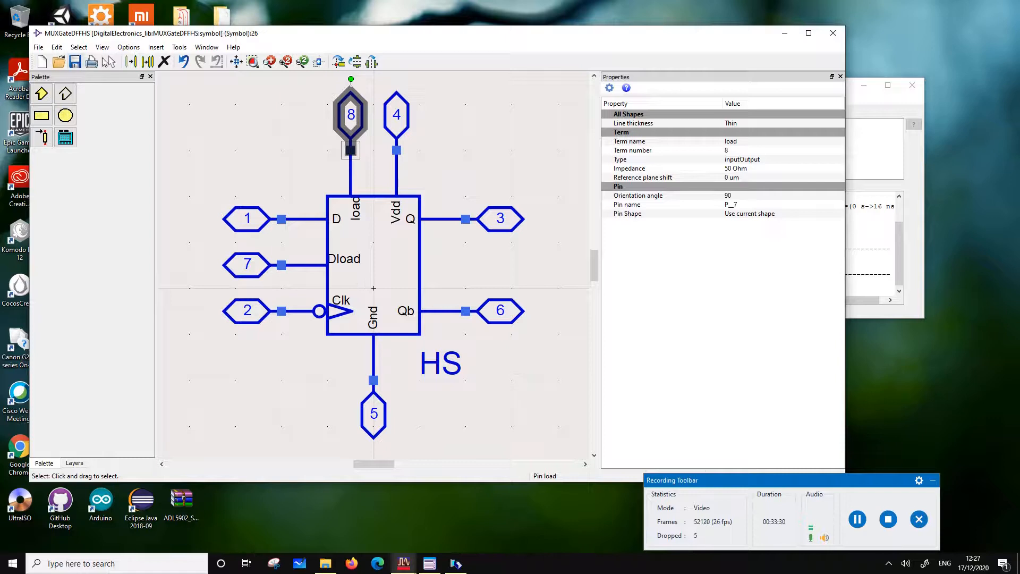
pyautogui.click(826, 30)
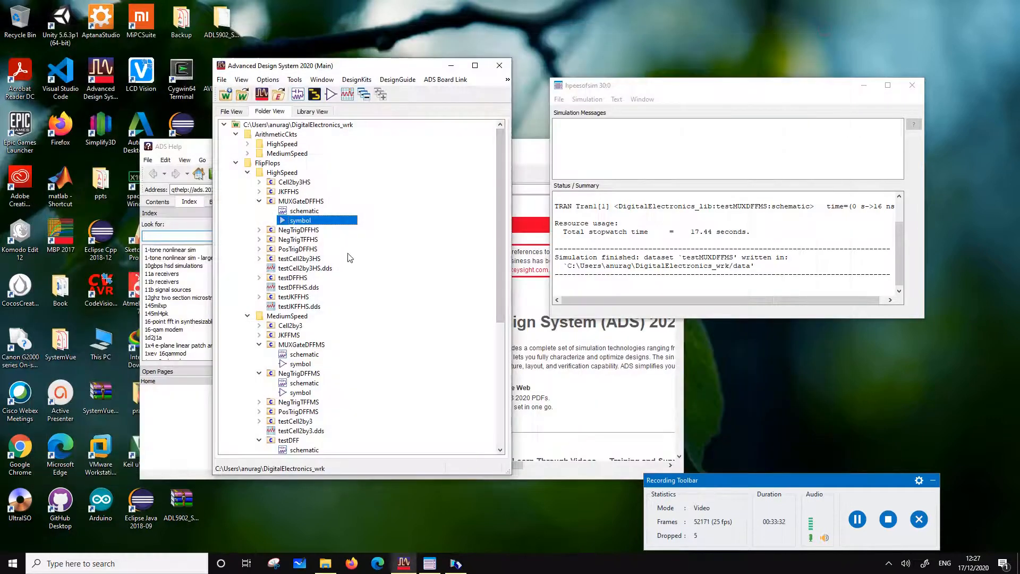
# Start a copy of the testMUXDFFMS cell from FlipFlops/MediumSpeed, excluding all its referenced sub-cells and StudyPDK items
pyautogui.scroll(-2, 282, 377)
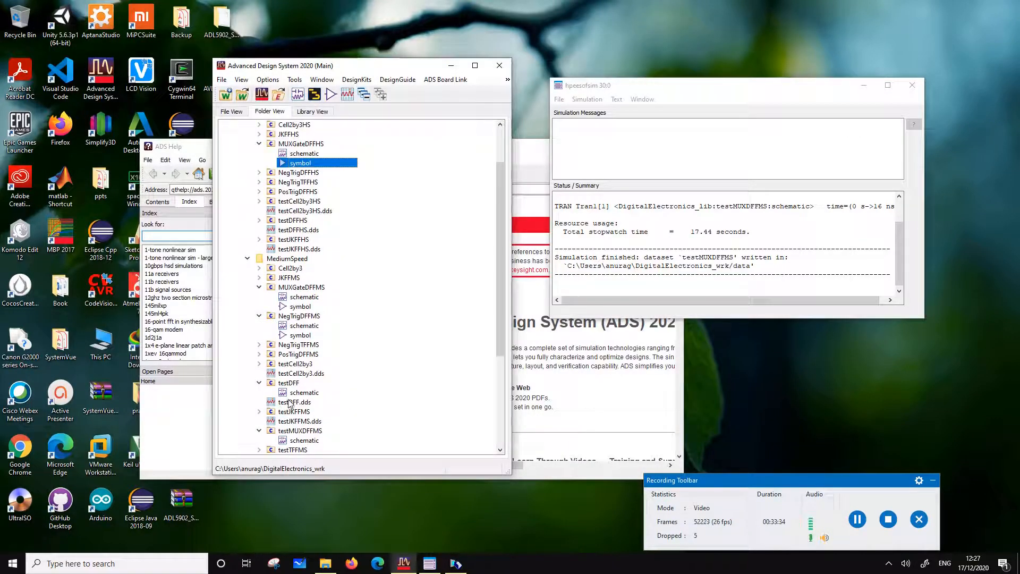
pyautogui.scroll(-2, 301, 442)
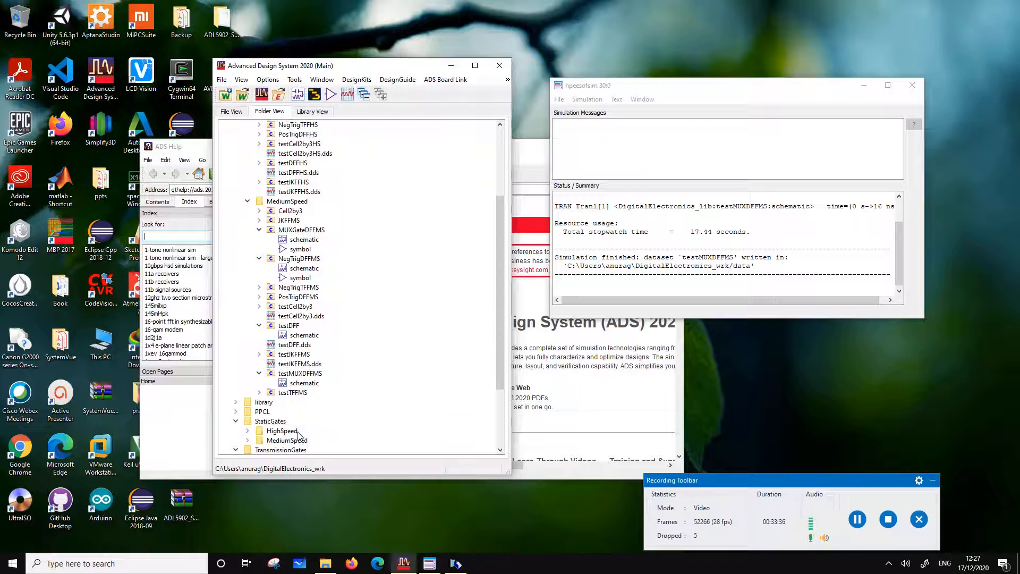
pyautogui.rightClick(297, 375)
pyautogui.click(353, 213)
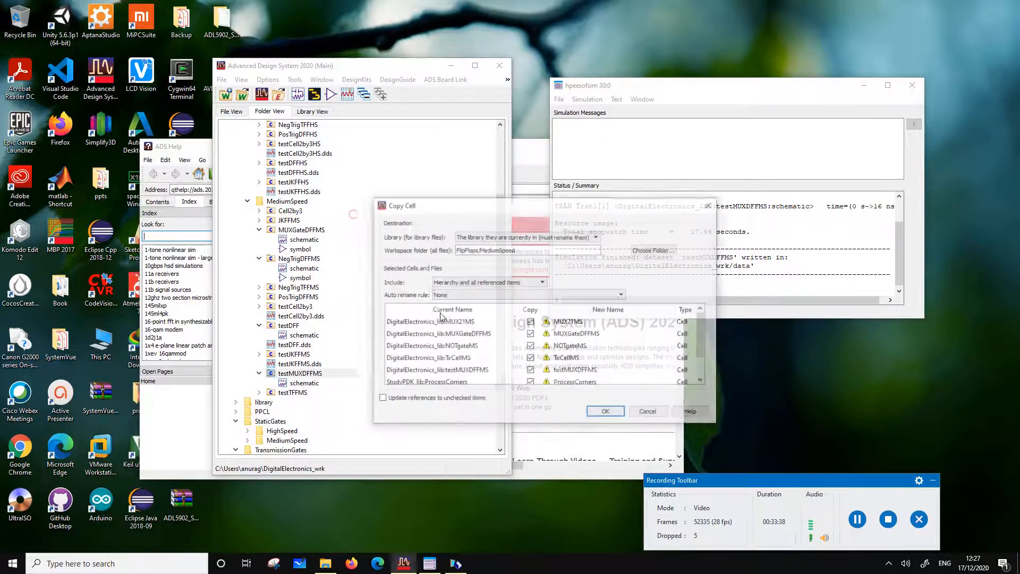
pyautogui.click(530, 322)
pyautogui.click(531, 333)
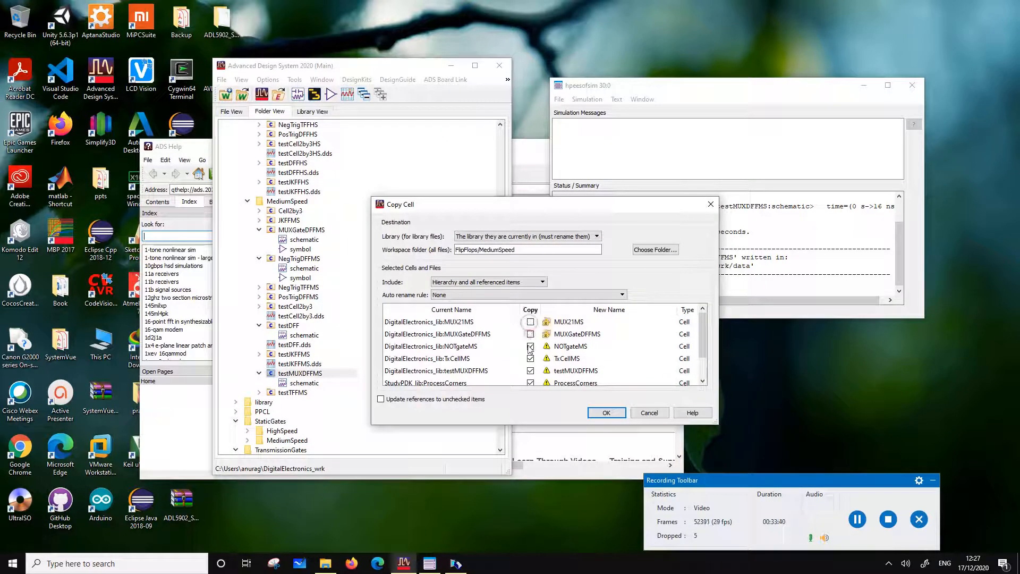
pyautogui.click(531, 346)
pyautogui.click(530, 359)
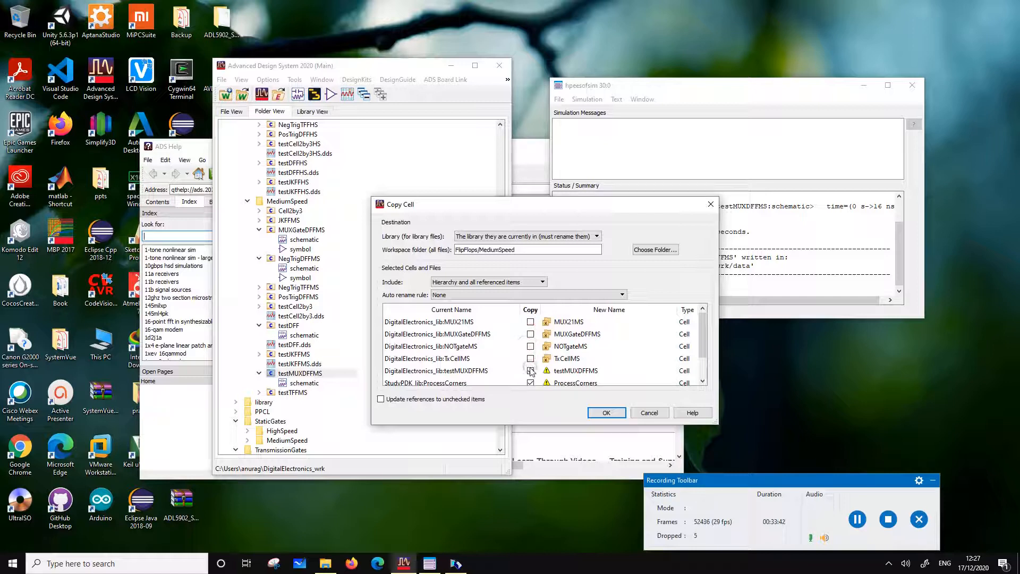
pyautogui.click(531, 370)
pyautogui.click(531, 382)
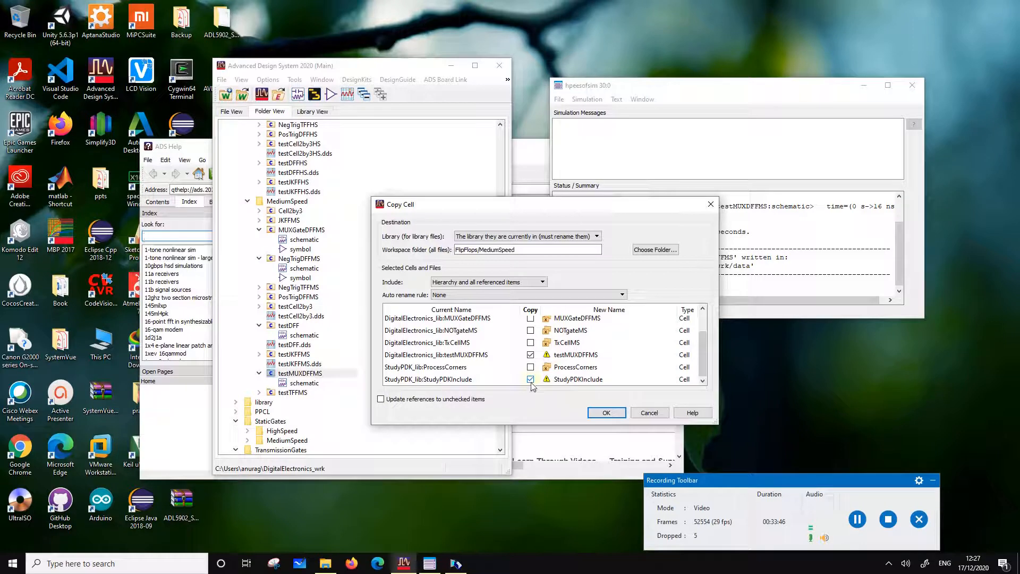
pyautogui.click(531, 379)
# Name the copied cell testMUXDFFHS and create it in the FlipFlops/HighSpeed workspace folder
pyautogui.click(582, 355)
pyautogui.click(594, 355)
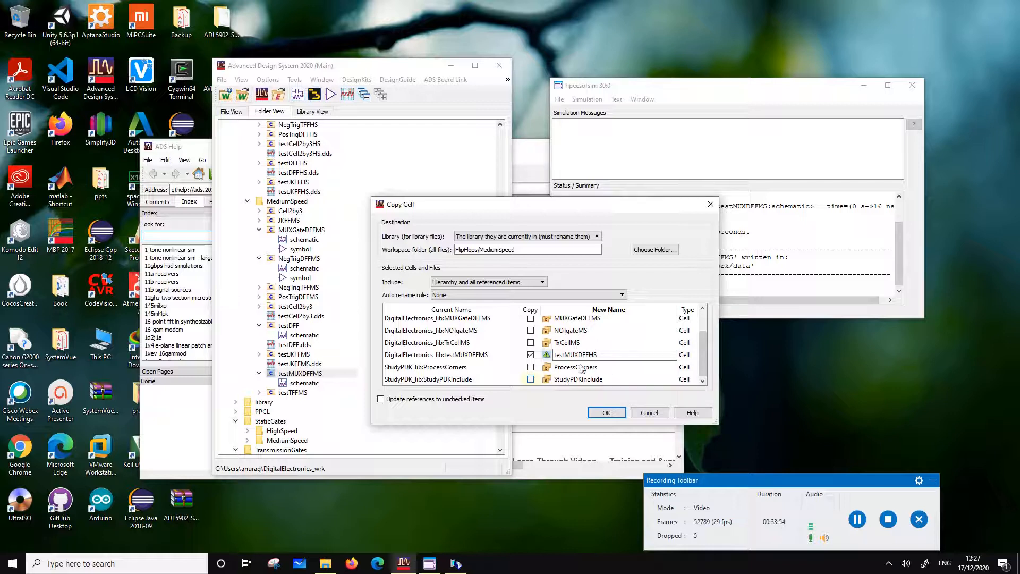
pyautogui.click(655, 250)
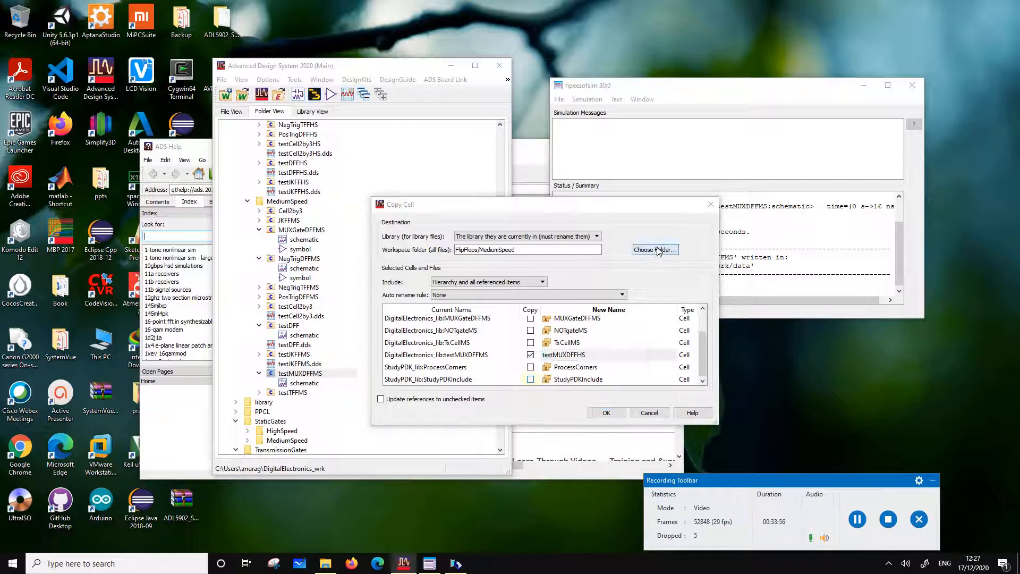
pyautogui.click(476, 304)
pyautogui.click(523, 313)
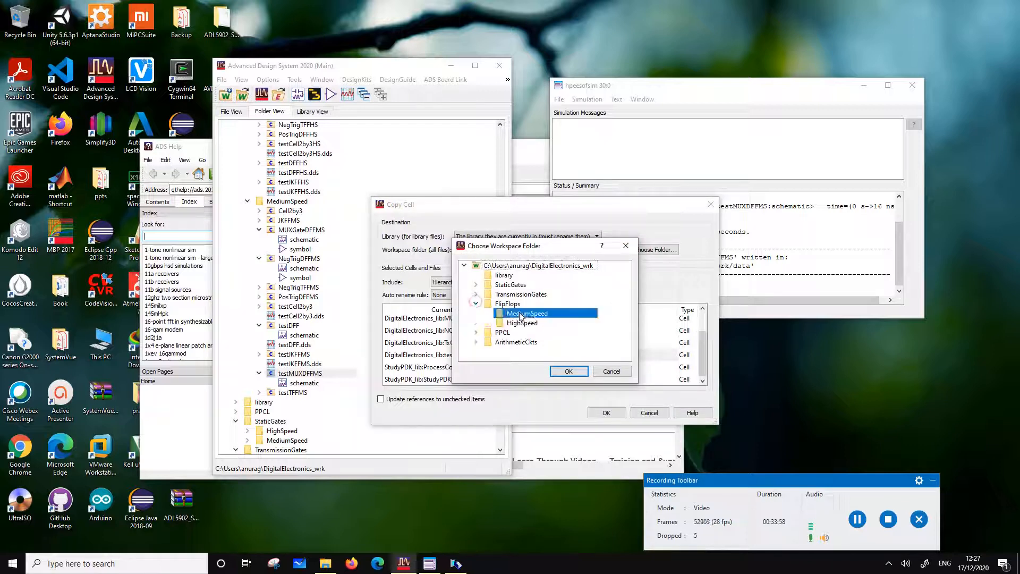
pyautogui.click(521, 323)
pyautogui.click(568, 371)
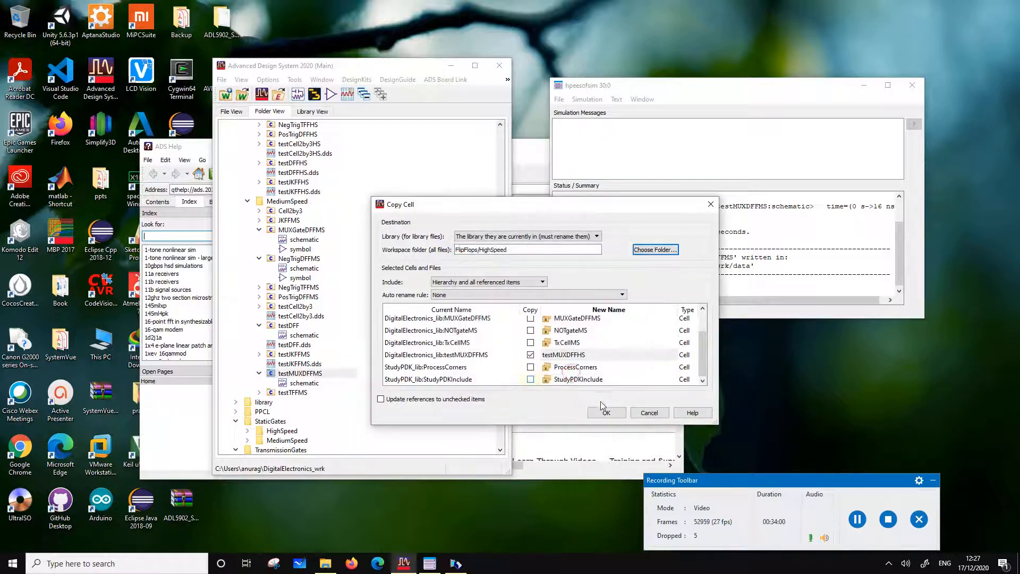
pyautogui.click(606, 413)
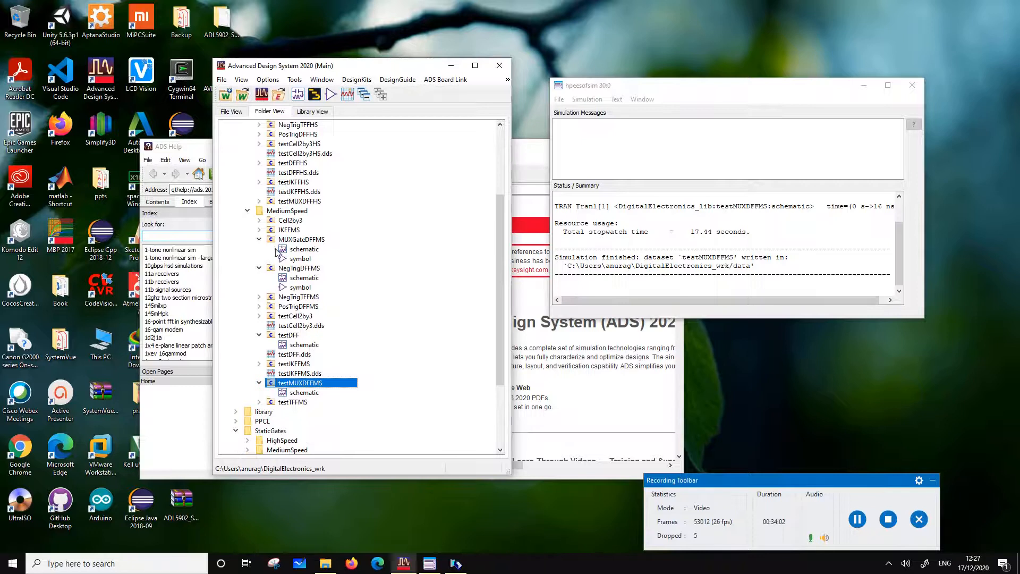
# Open the testMUXDFFHS schematic and change the cell of instance X4 to MUXGateDFFHS
pyautogui.scroll(4, 277, 253)
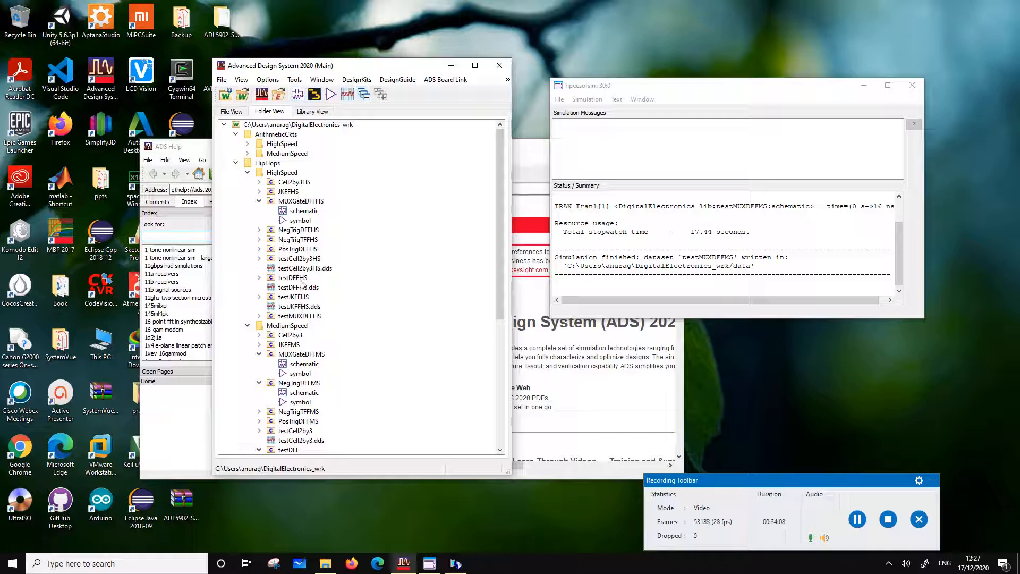
pyautogui.doubleClick(299, 316)
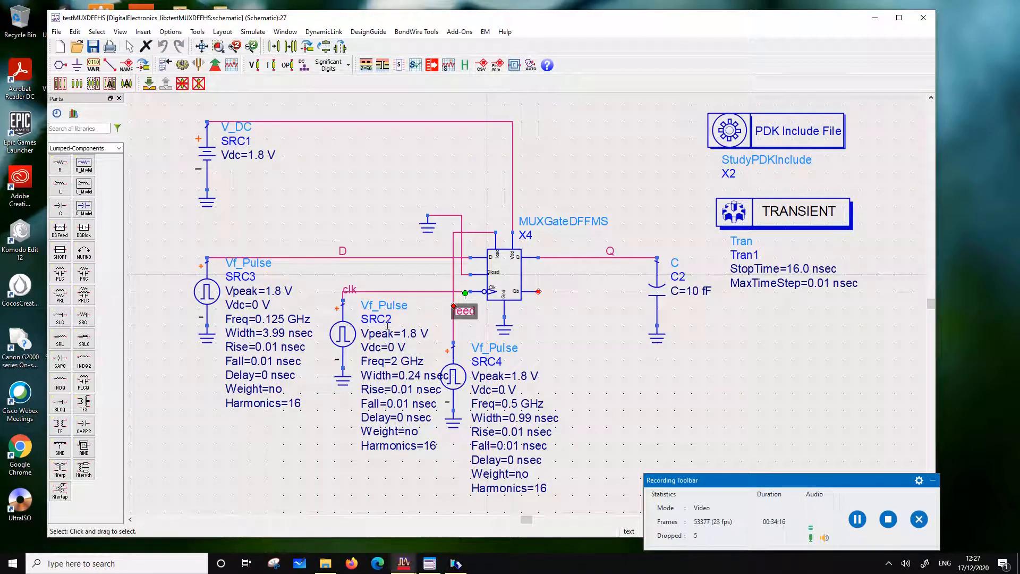
pyautogui.doubleClick(592, 223)
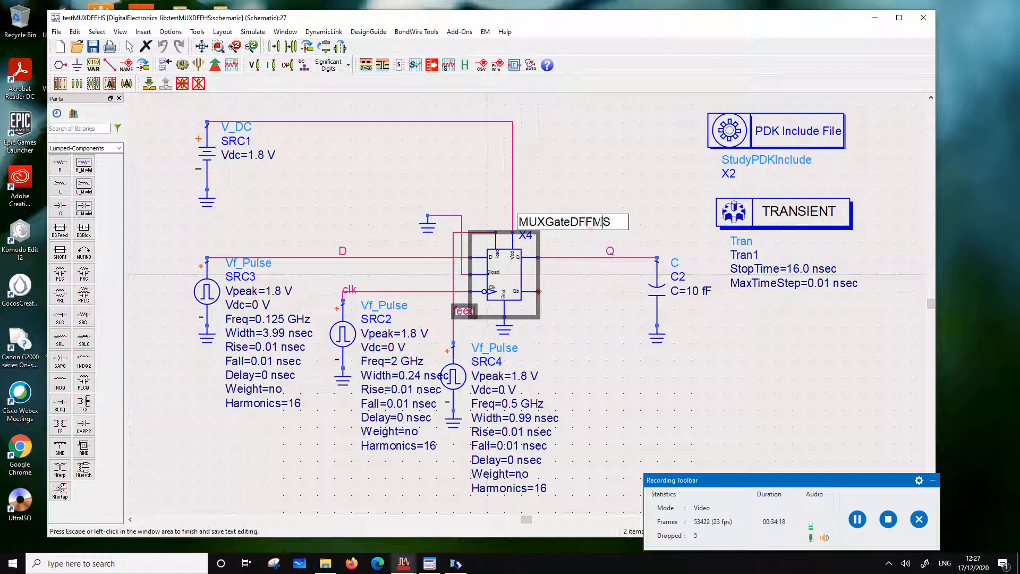
pyautogui.press('BackSpace')
pyautogui.write('H')
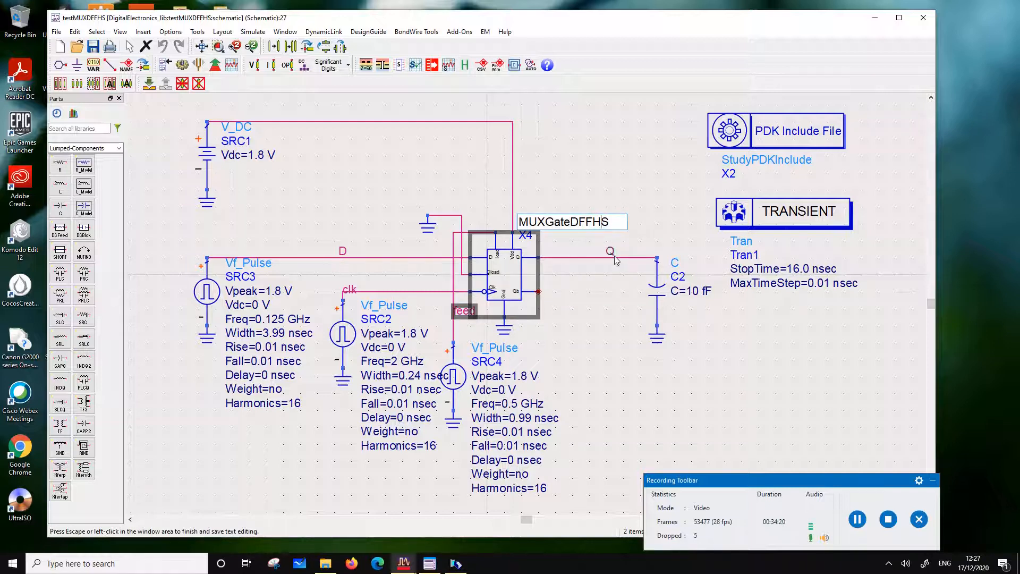
pyautogui.click(631, 203)
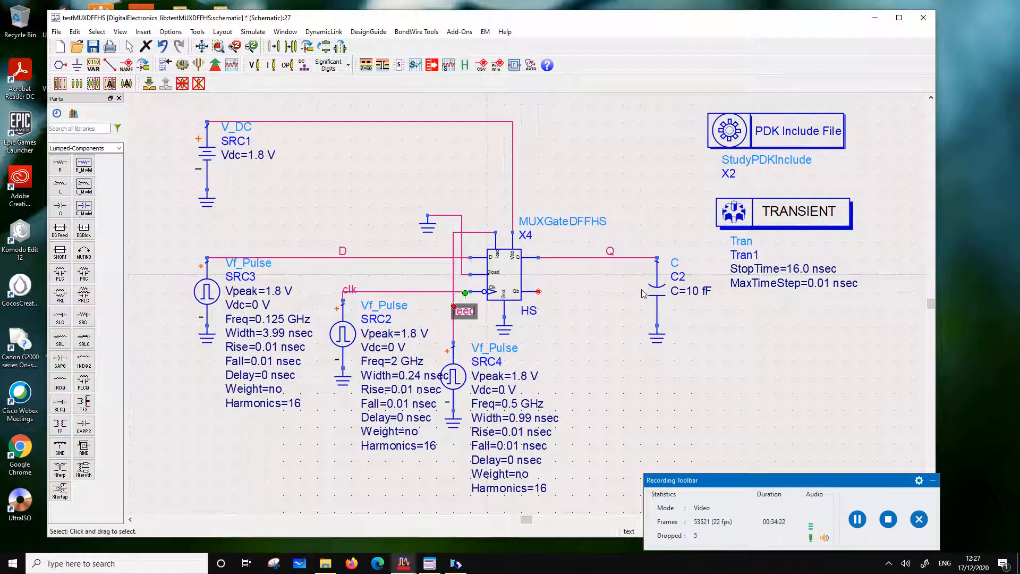
# Set the load capacitor C2 on output Q to 2 fF
pyautogui.click(662, 290)
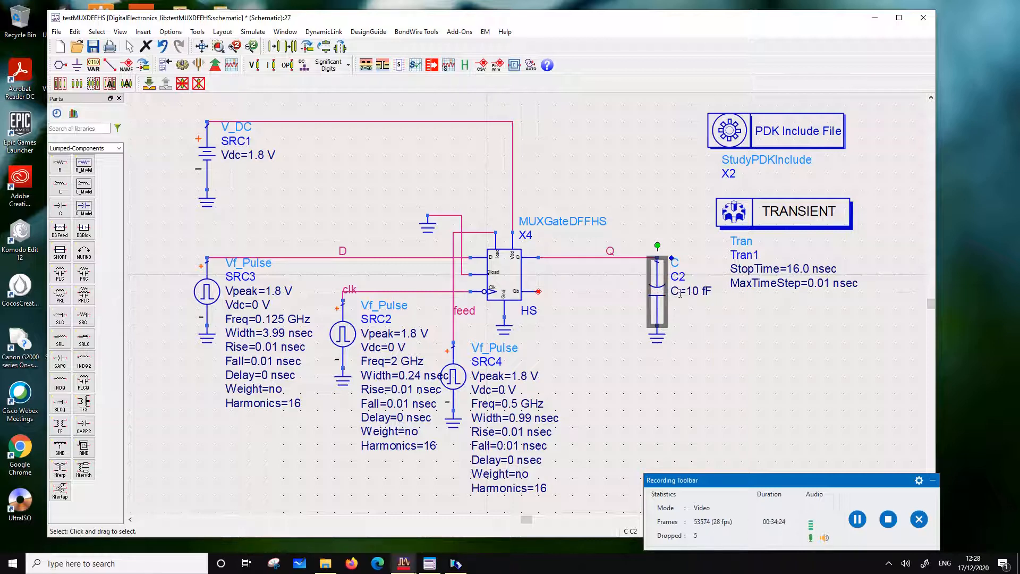
pyautogui.click(682, 293)
pyautogui.write('2')
pyautogui.click(775, 343)
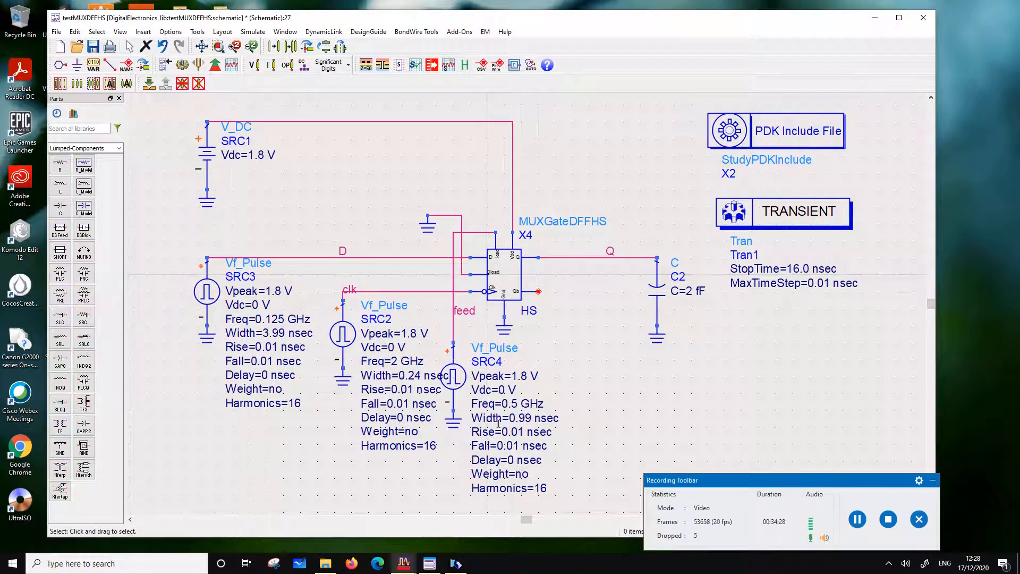
# Set the clock pulse source SRC2 to a frequency of 20 GHz and a width of 24 psec
pyautogui.doubleClick(399, 362)
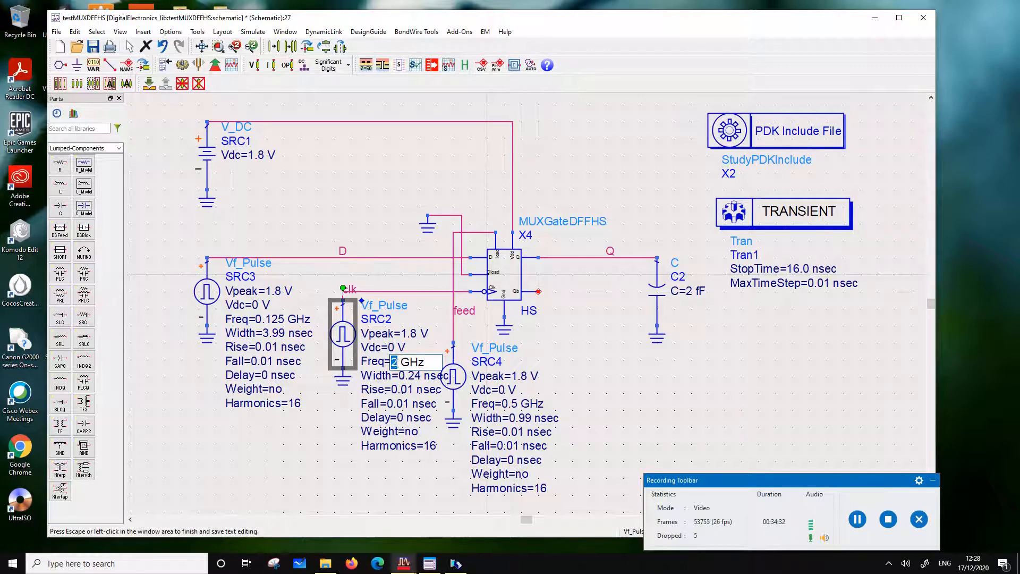
pyautogui.write('20')
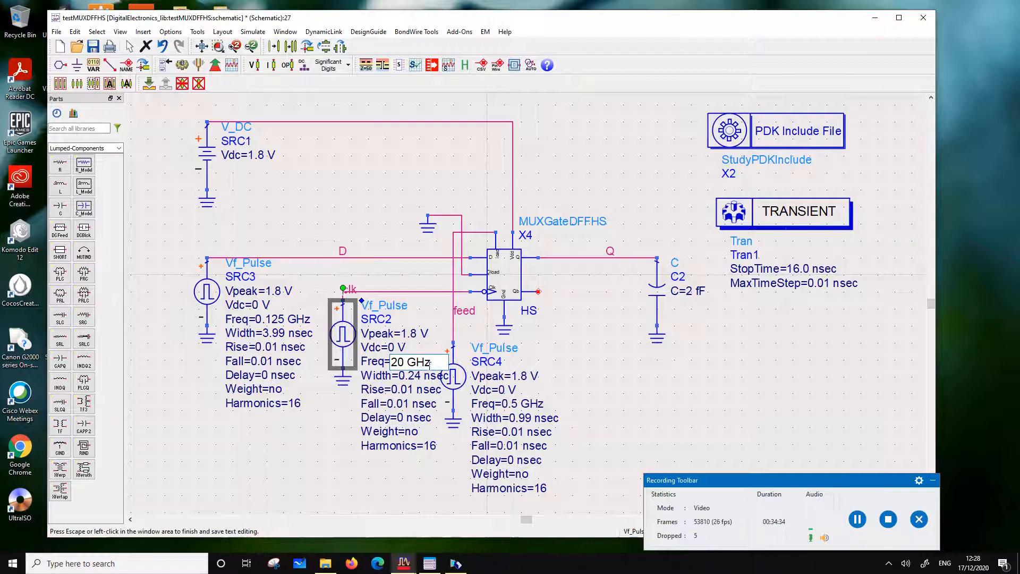
pyautogui.click(413, 382)
pyautogui.doubleClick(407, 375)
pyautogui.press('BackSpace')
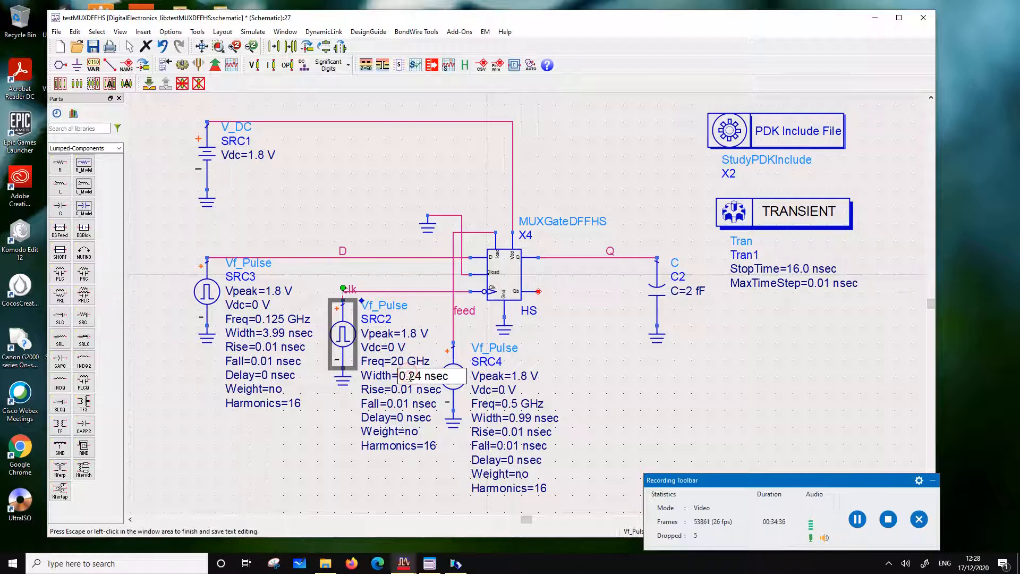
pyautogui.press('BackSpace')
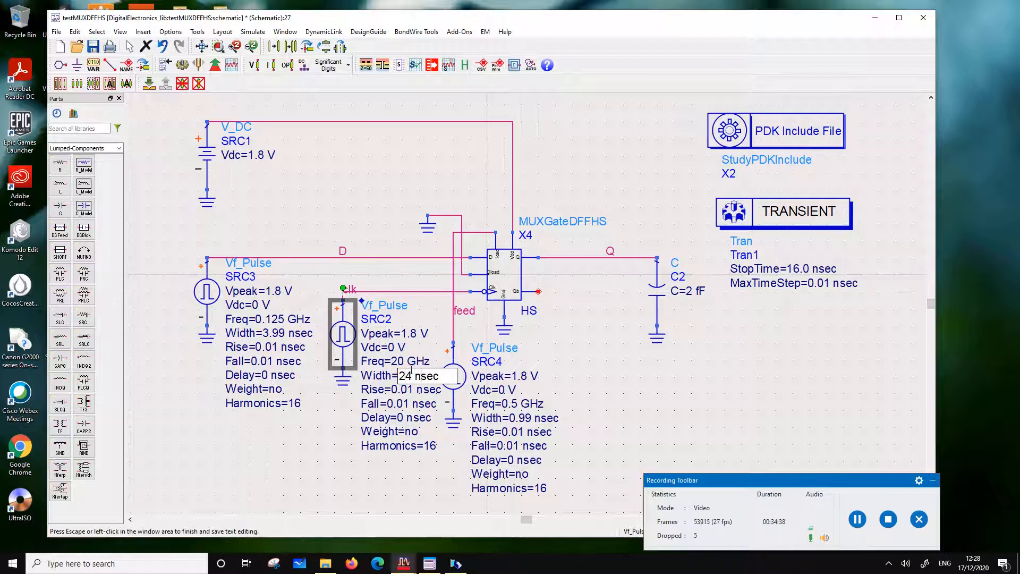
pyautogui.press('BackSpace')
pyautogui.write('p')
pyautogui.click(313, 433)
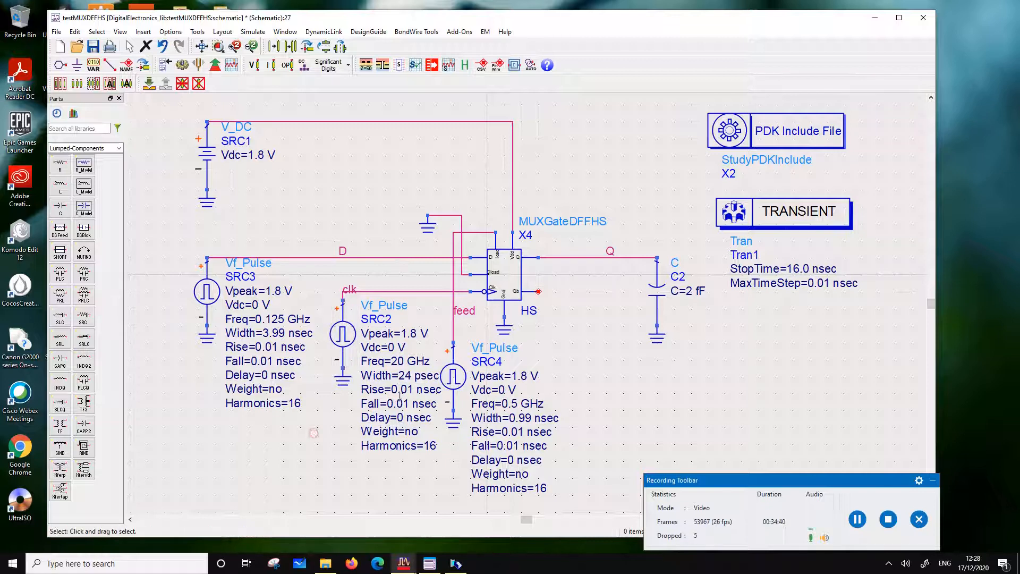
# Set the rise time of the clock source SRC2 to 1 psec
pyautogui.click(402, 392)
pyautogui.click(406, 392)
pyautogui.press('BackSpace')
pyautogui.press('BackSpace')
pyautogui.press('BackSpace')
pyautogui.press('Right')
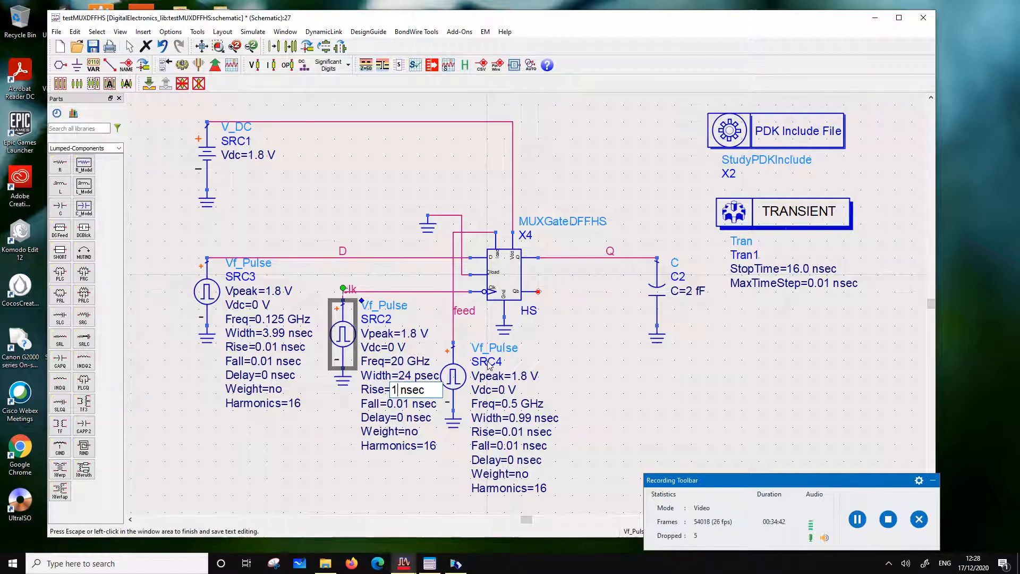
pyautogui.press('BackSpace')
pyautogui.write('p')
pyautogui.click(303, 445)
# Set the fall time of the clock source SRC2 to 1 psec
pyautogui.click(397, 403)
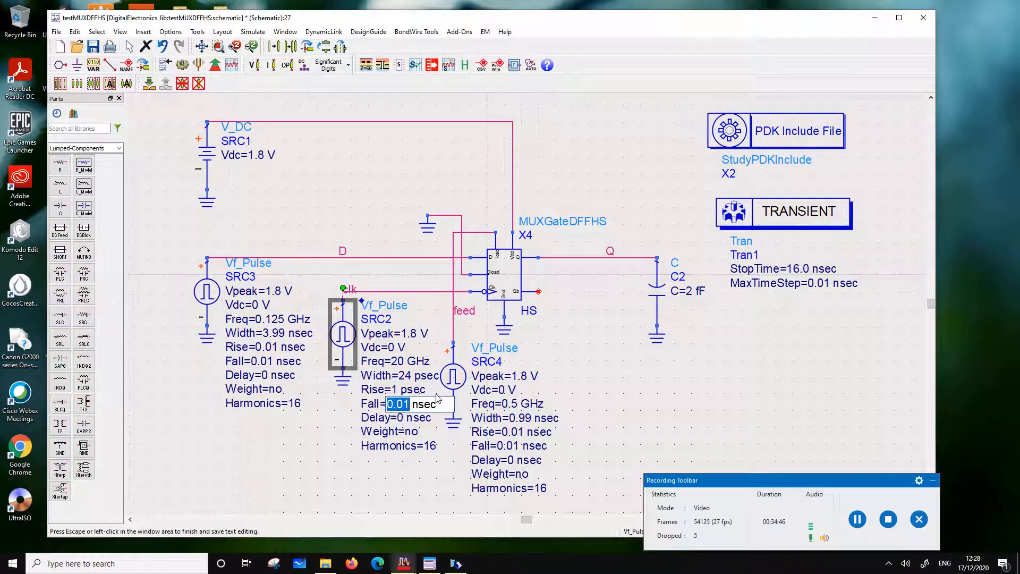
pyautogui.write('1')
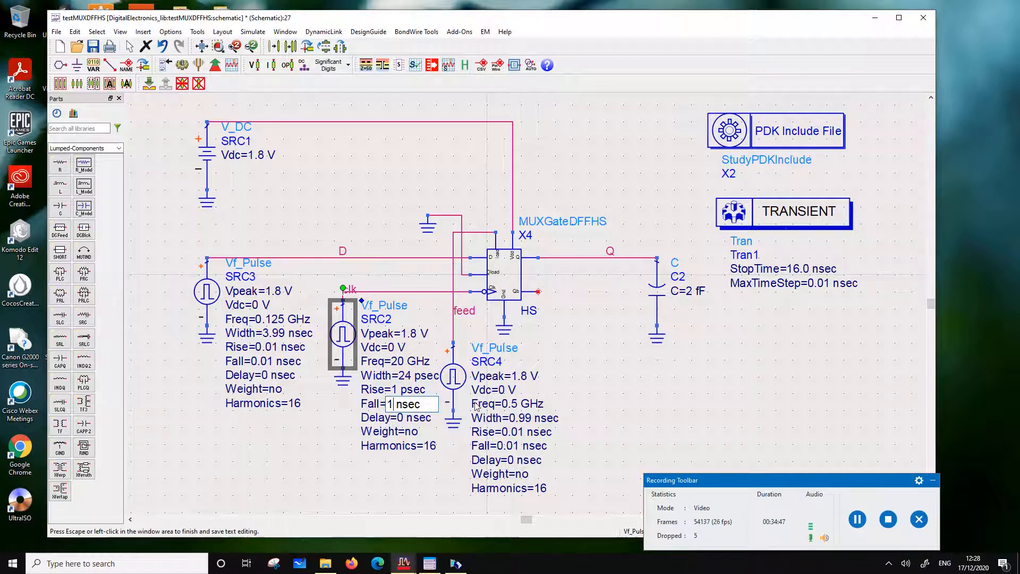
pyautogui.click(403, 406)
pyautogui.press('BackSpace')
pyautogui.write('p')
pyautogui.click(345, 452)
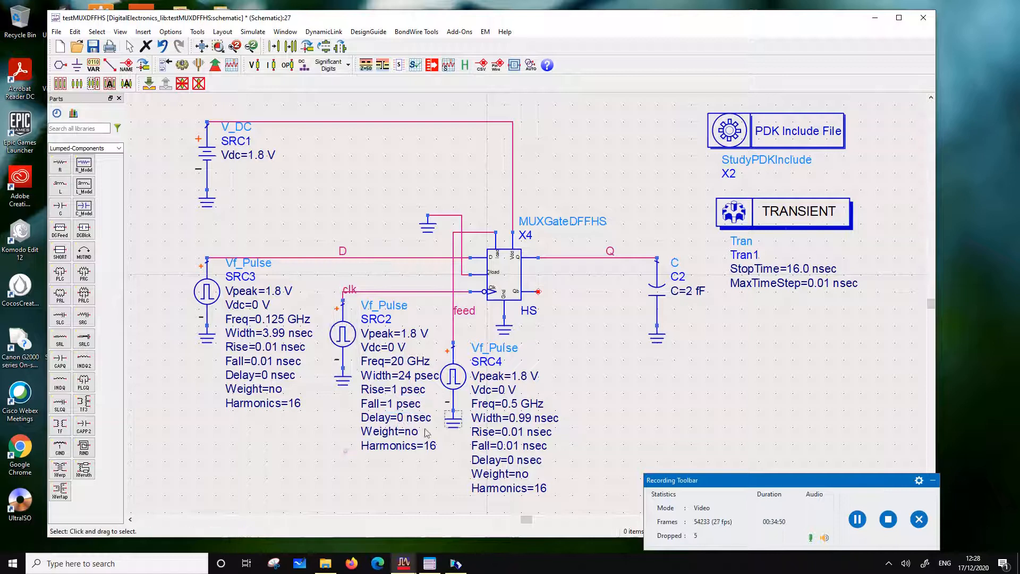
# Set the frequency of the feed pulse source SRC4 to 5 GHz
pyautogui.doubleClick(514, 404)
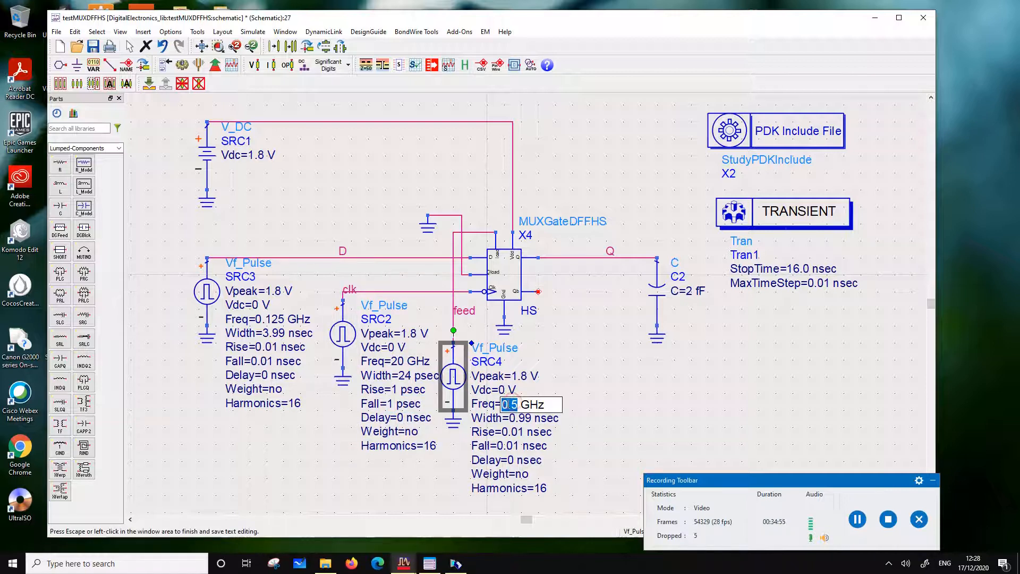
pyautogui.click(513, 405)
pyautogui.press('BackSpace')
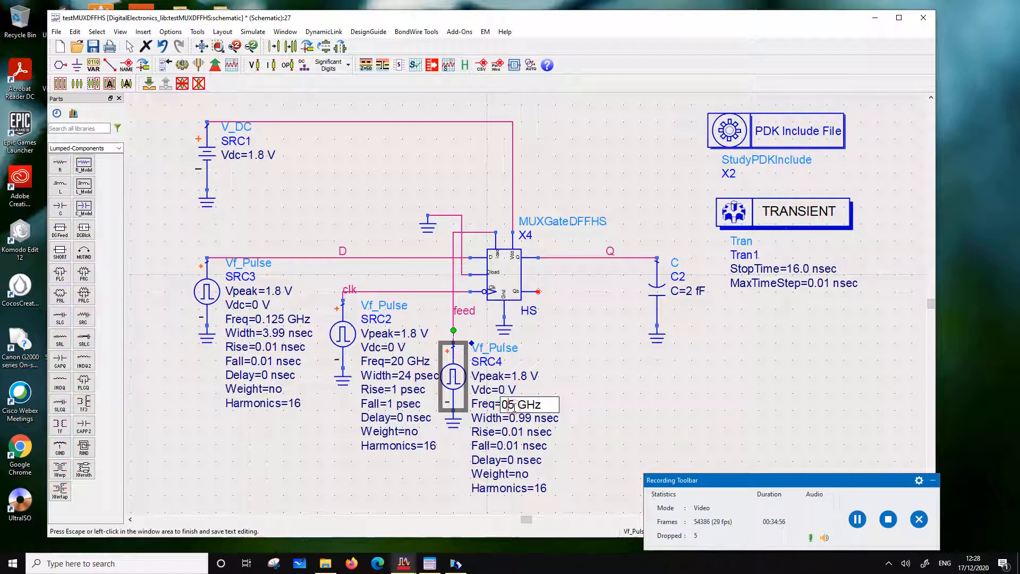
pyautogui.press('BackSpace')
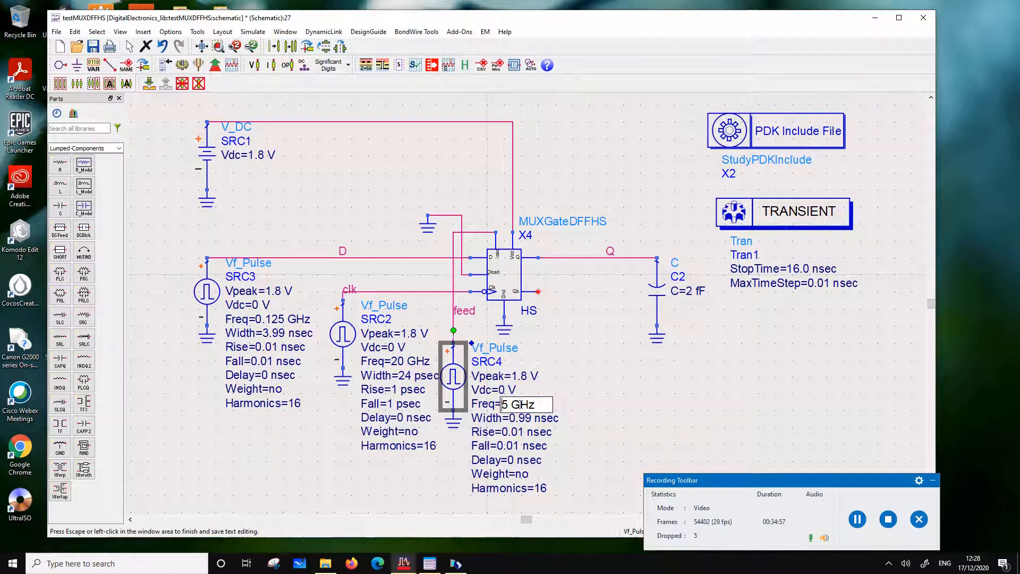
pyautogui.click(532, 426)
# Set the pulse width of the feed source SRC4 to 99 psec
pyautogui.click(520, 419)
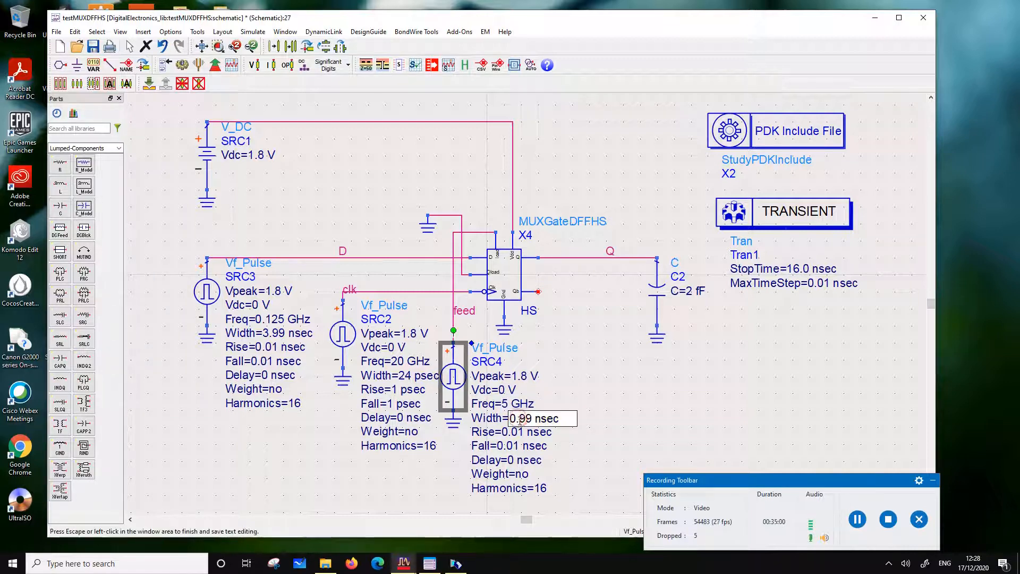
pyautogui.press('BackSpace')
pyautogui.press('BackSpace')
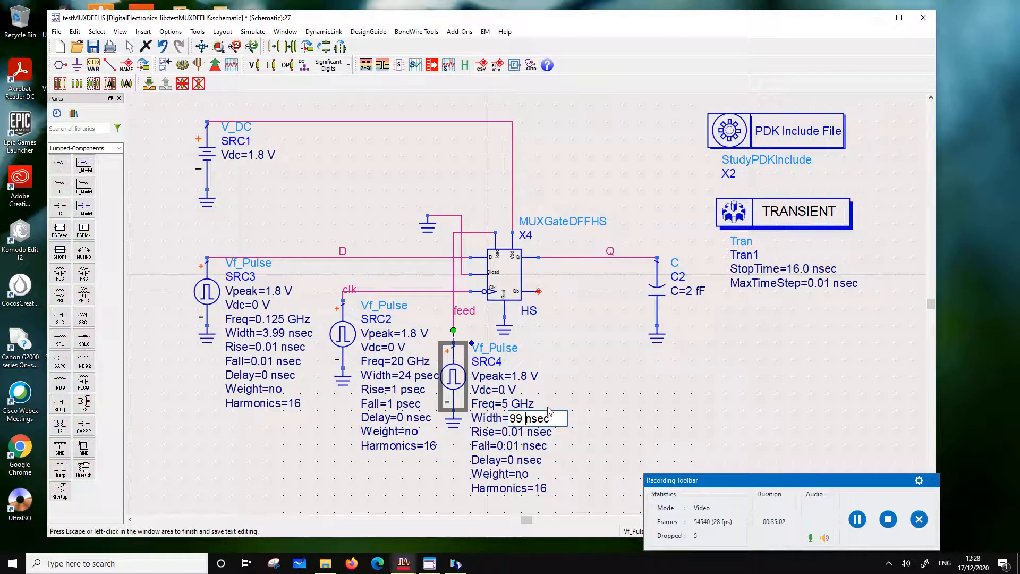
pyautogui.press('Delete')
pyautogui.write('p')
pyautogui.click(597, 372)
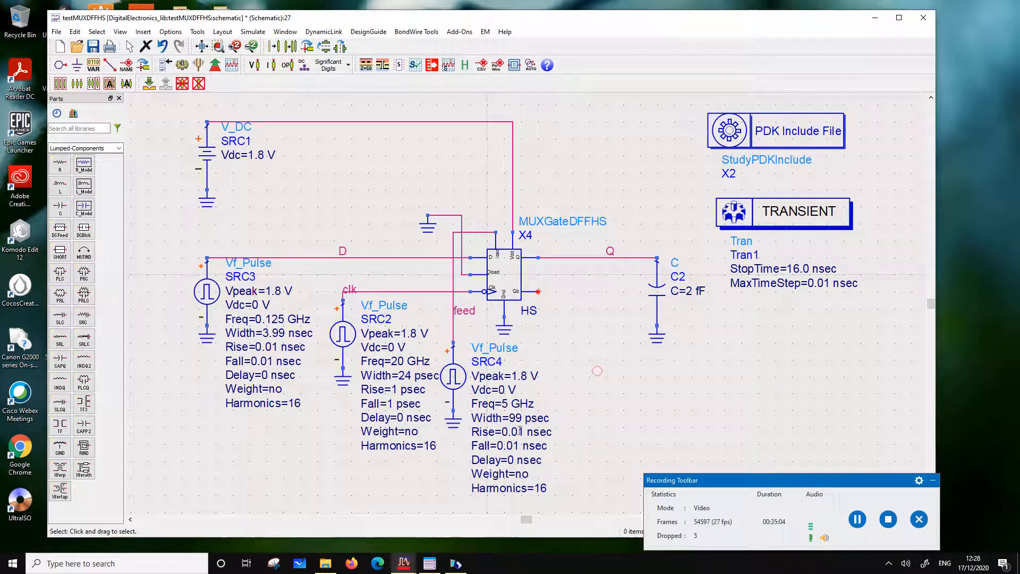
# Set the rise time of the feed source SRC4 to 1 psec
pyautogui.click(519, 430)
pyautogui.click(519, 430)
pyautogui.press('BackSpace')
pyautogui.press('BackSpace')
pyautogui.press('BackSpace')
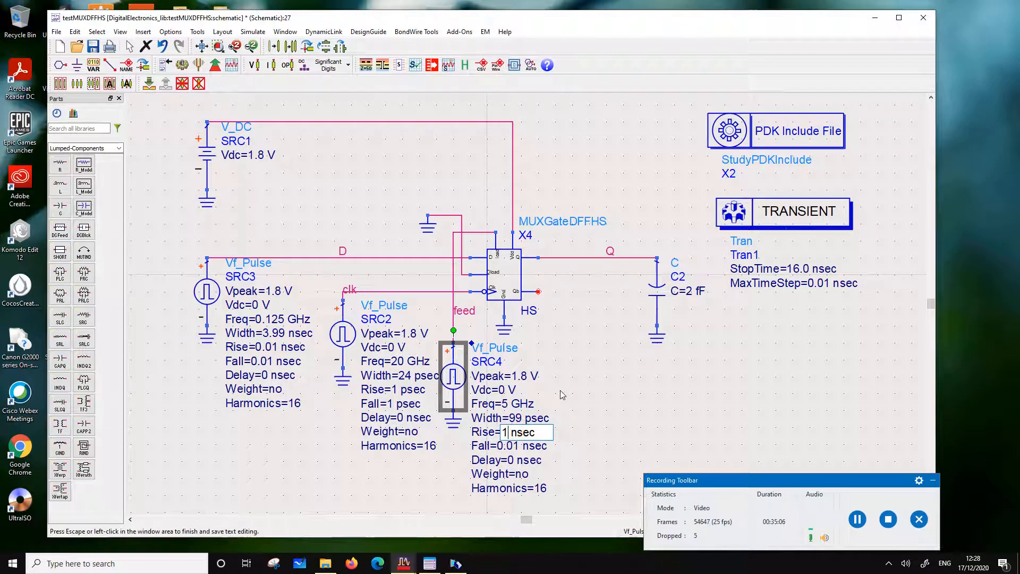
pyautogui.press('BackSpace')
pyautogui.write('p')
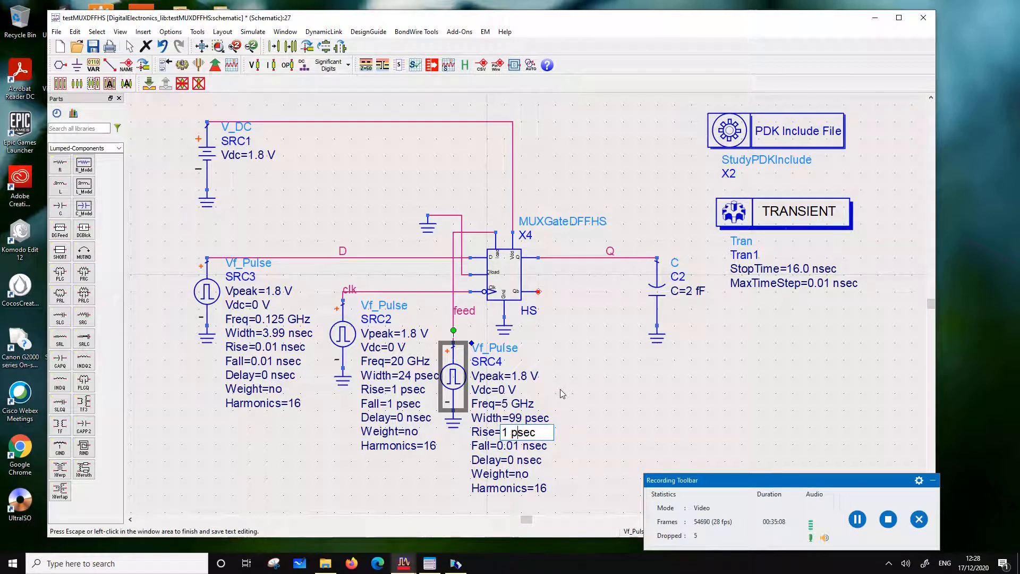
pyautogui.click(564, 358)
# Set the fall time of the feed source SRC4 to 1 psec
pyautogui.click(506, 445)
pyautogui.moveTo(518, 450); pyautogui.dragTo(458, 457)
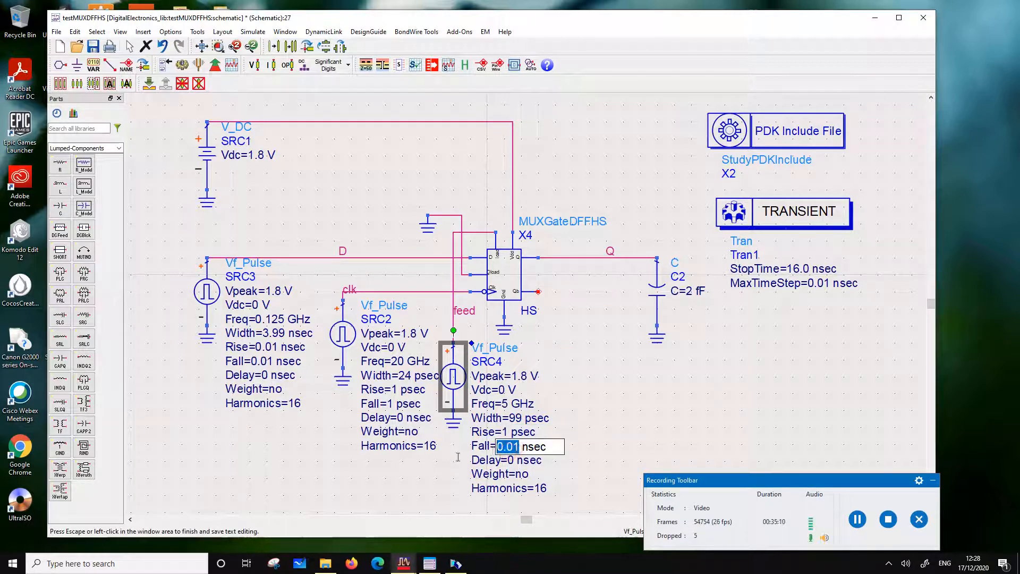
pyautogui.write('1')
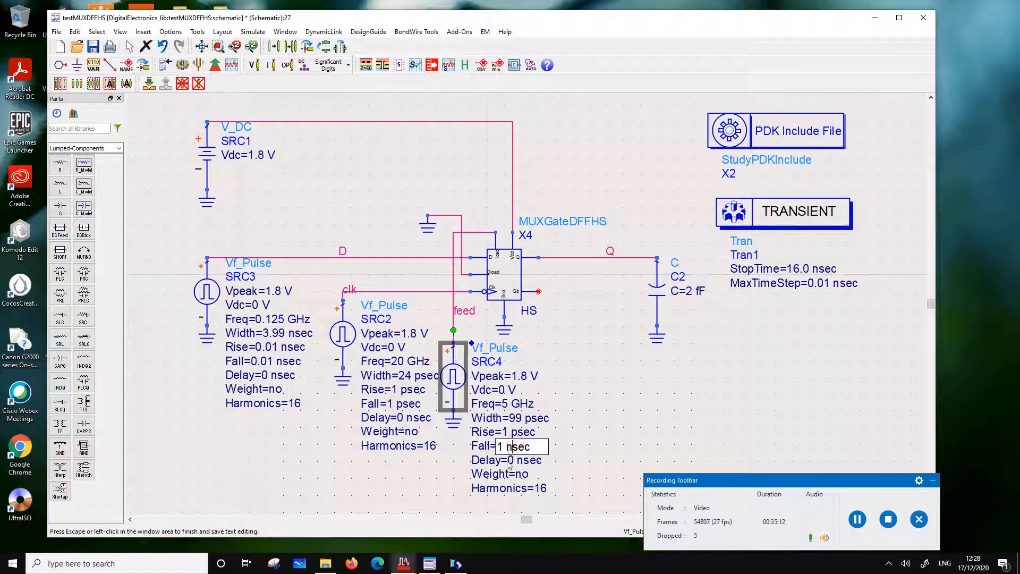
pyautogui.press('BackSpace')
pyautogui.write('p')
pyautogui.click(580, 409)
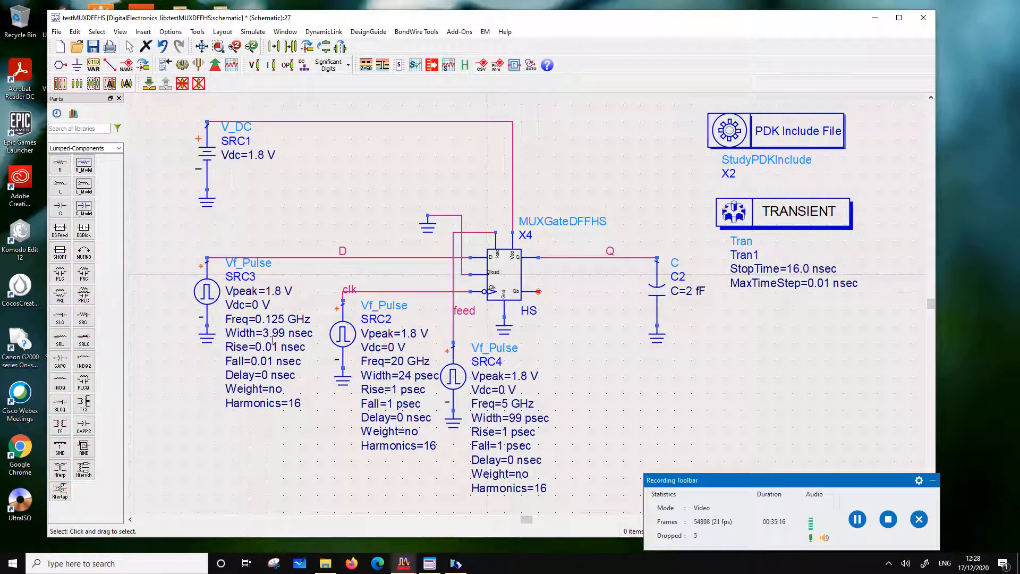
# Set the frequency of the D input pulse source SRC3 to 1.25 GHz
pyautogui.doubleClick(272, 319)
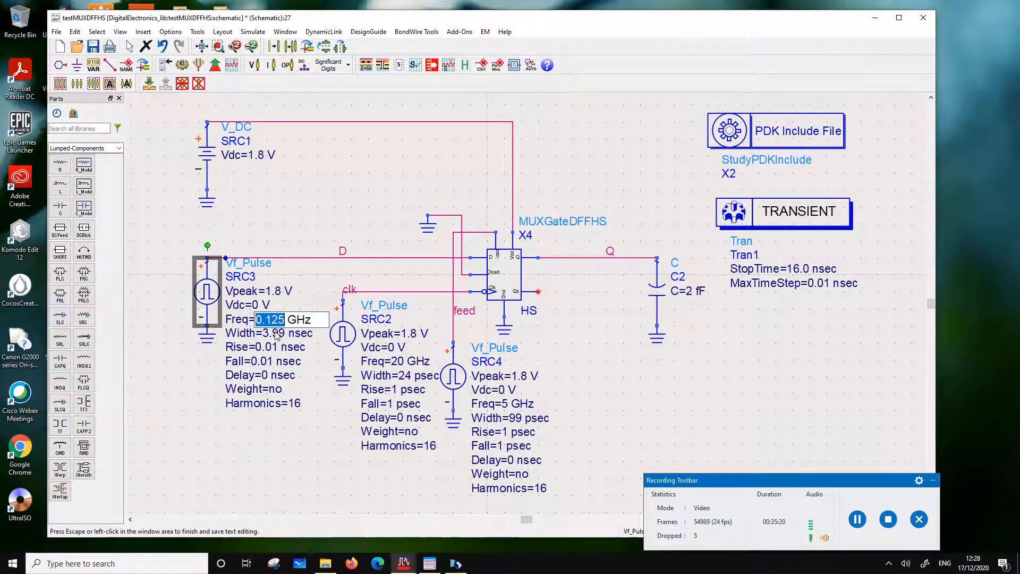
pyautogui.click(265, 320)
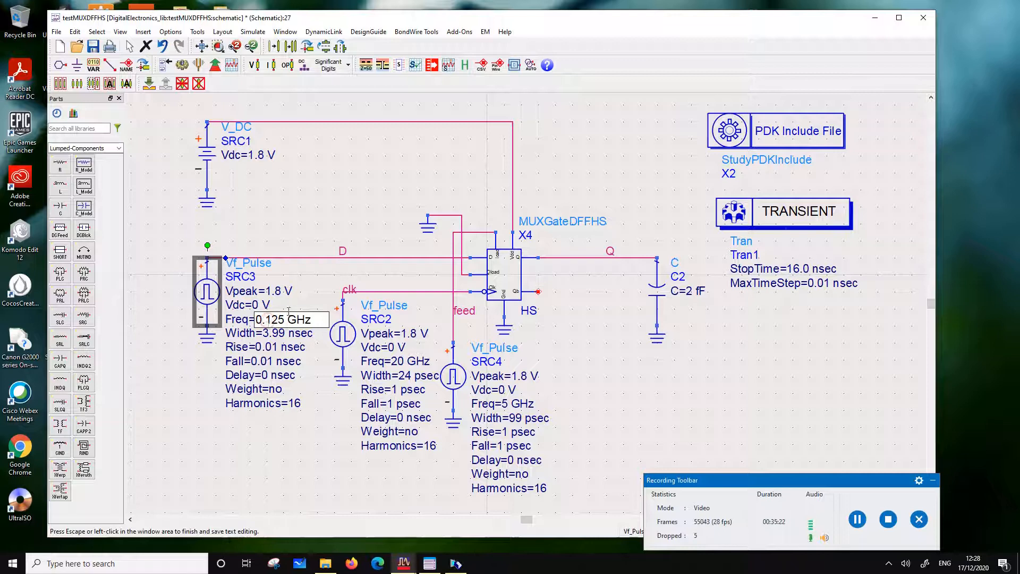
pyautogui.press('BackSpace')
pyautogui.press('BackSpace')
pyautogui.write('.')
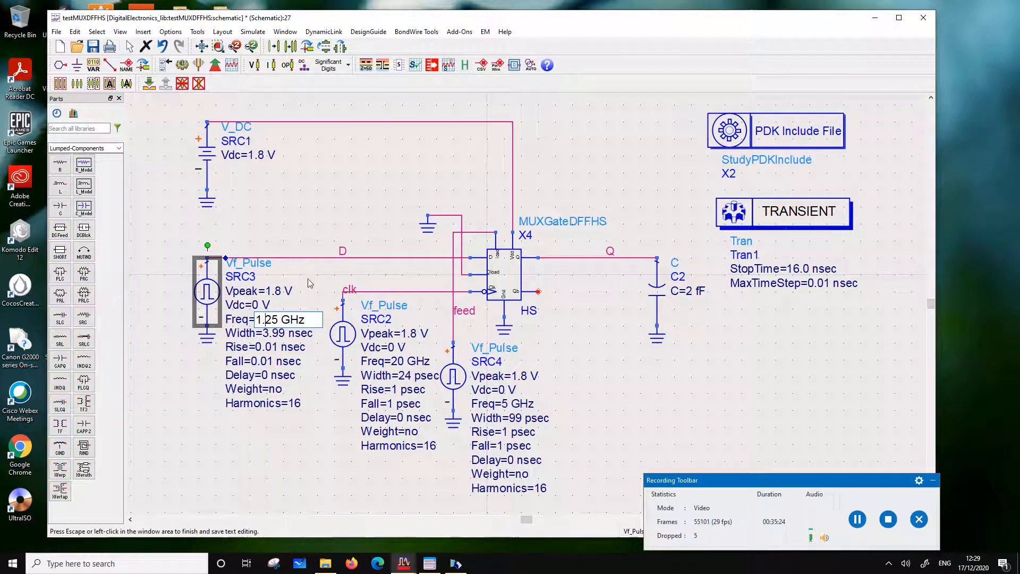
pyautogui.click(288, 328)
pyautogui.doubleClick(274, 334)
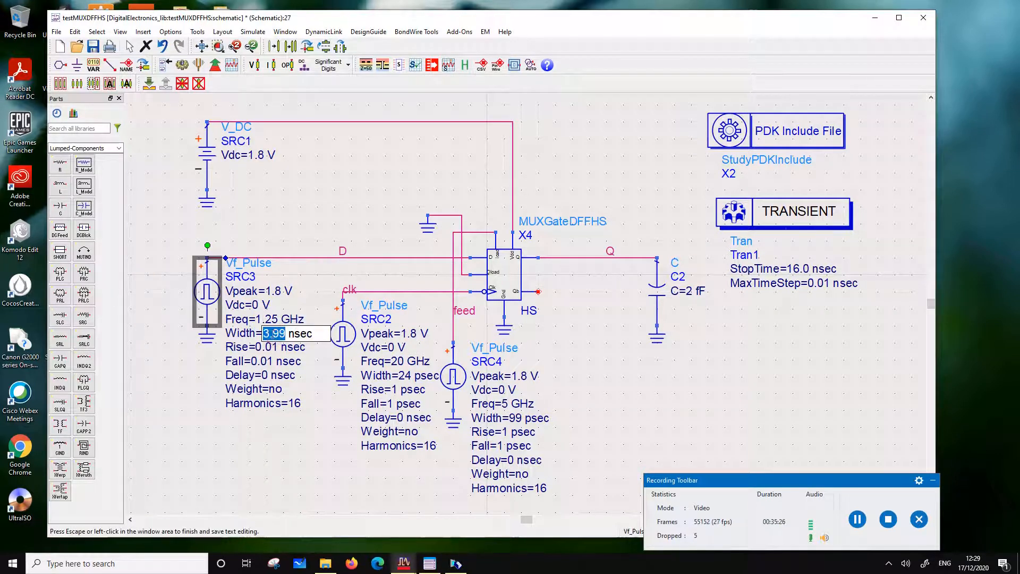
pyautogui.click(273, 334)
pyautogui.press('Delete')
pyautogui.press('Right')
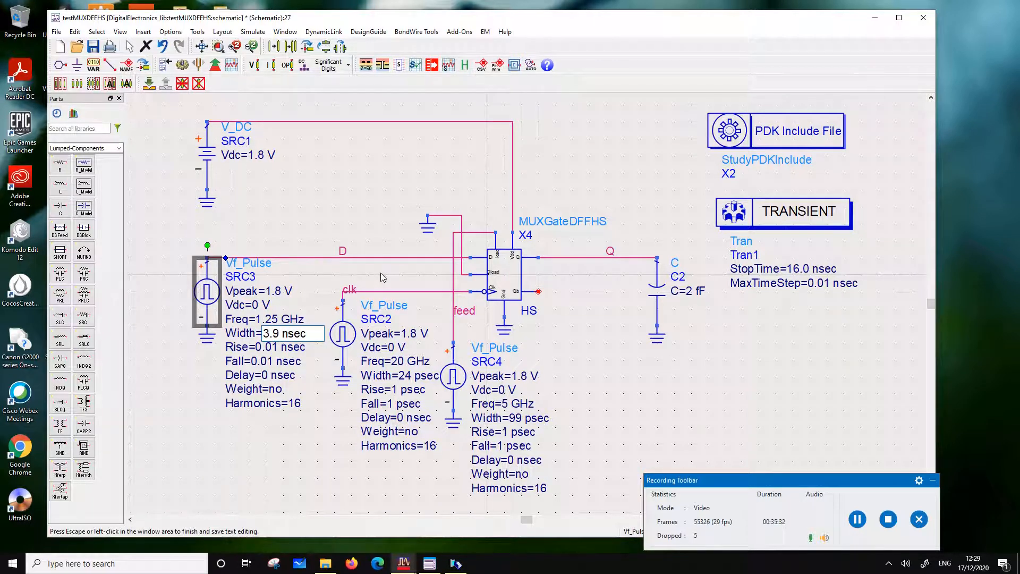
pyautogui.click(162, 46)
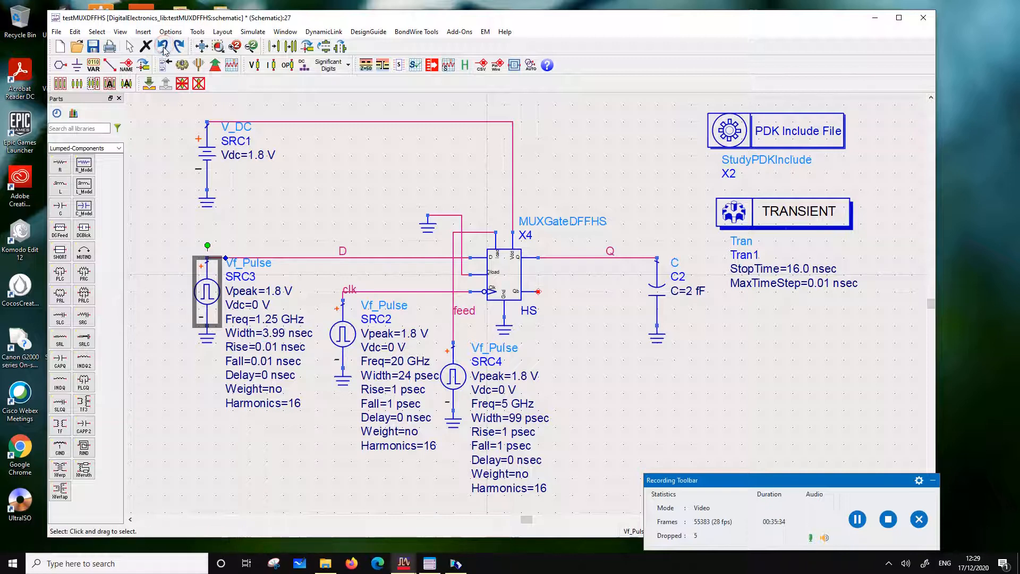
# Set the pulse width of the D input source SRC3 to 399 psec
pyautogui.click(281, 333)
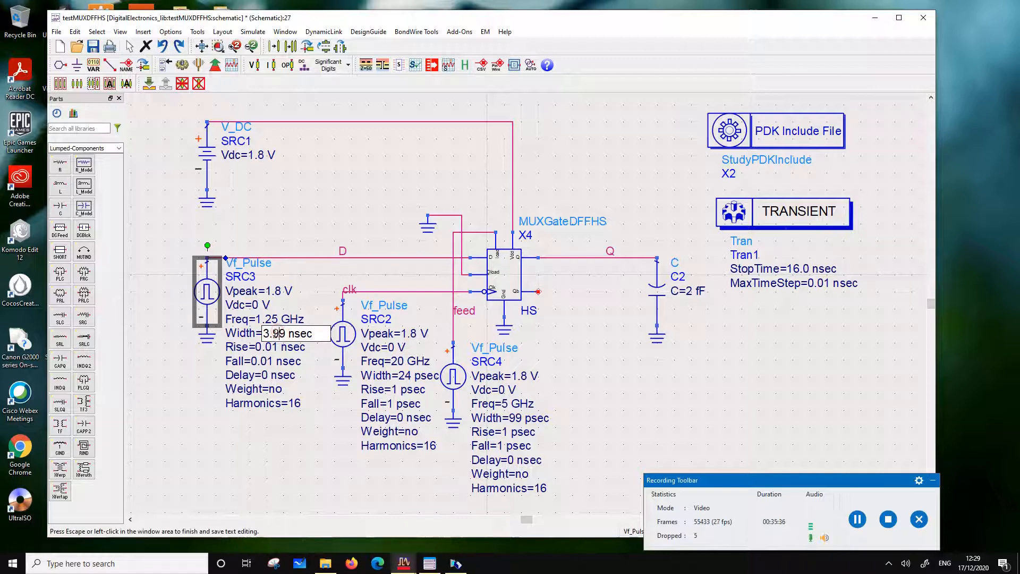
pyautogui.press('BackSpace')
pyautogui.press('Right')
pyautogui.press('Right')
pyautogui.press('Right')
pyautogui.press('Right')
pyautogui.press('BackSpace')
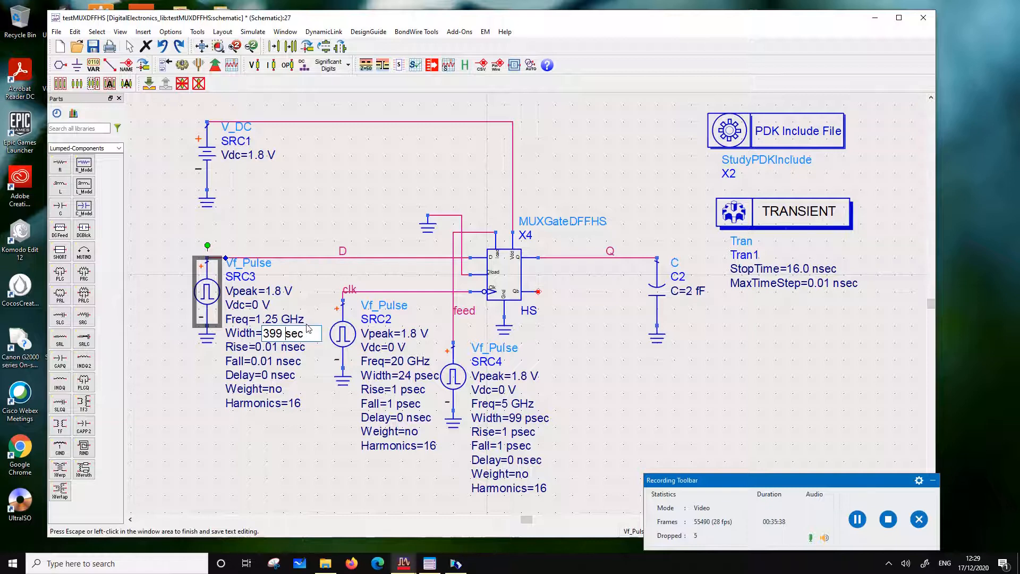
pyautogui.write('p')
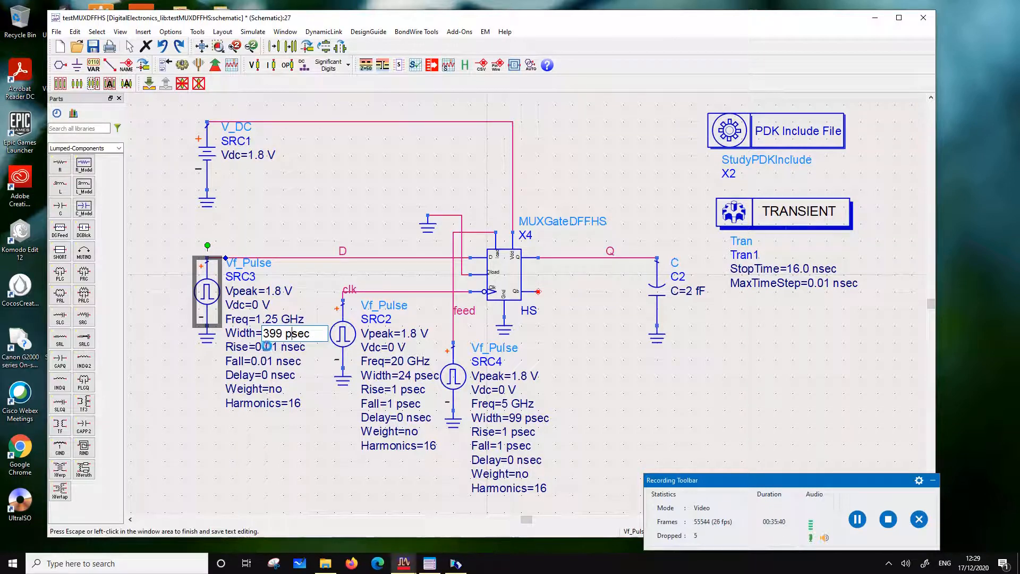
# Set the rise time of the D input source SRC3 to 1 psec
pyautogui.press('Tab')
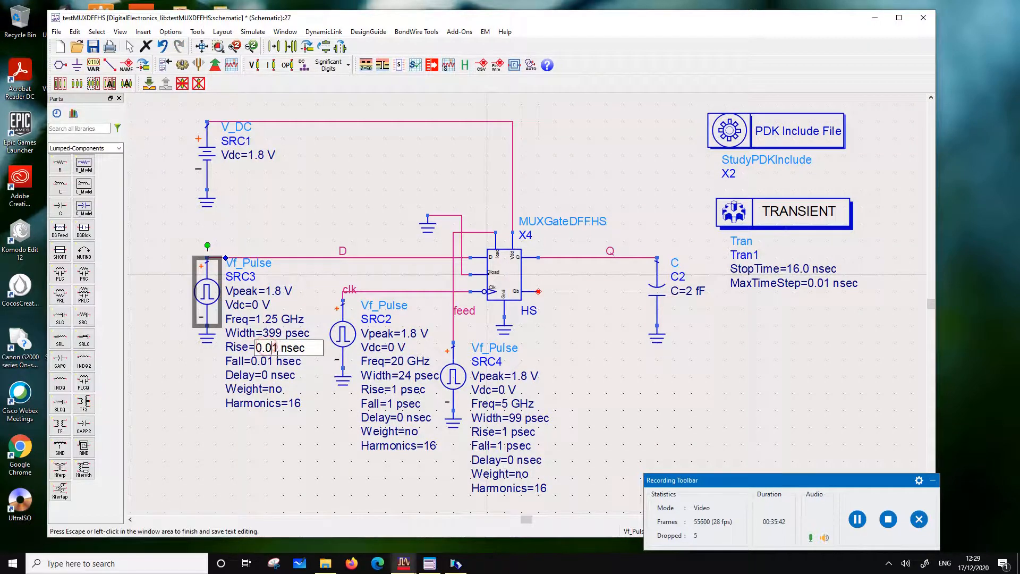
pyautogui.press('BackSpace')
pyautogui.press('BackSpace')
pyautogui.press('BackSpace')
pyautogui.press('BackSpace')
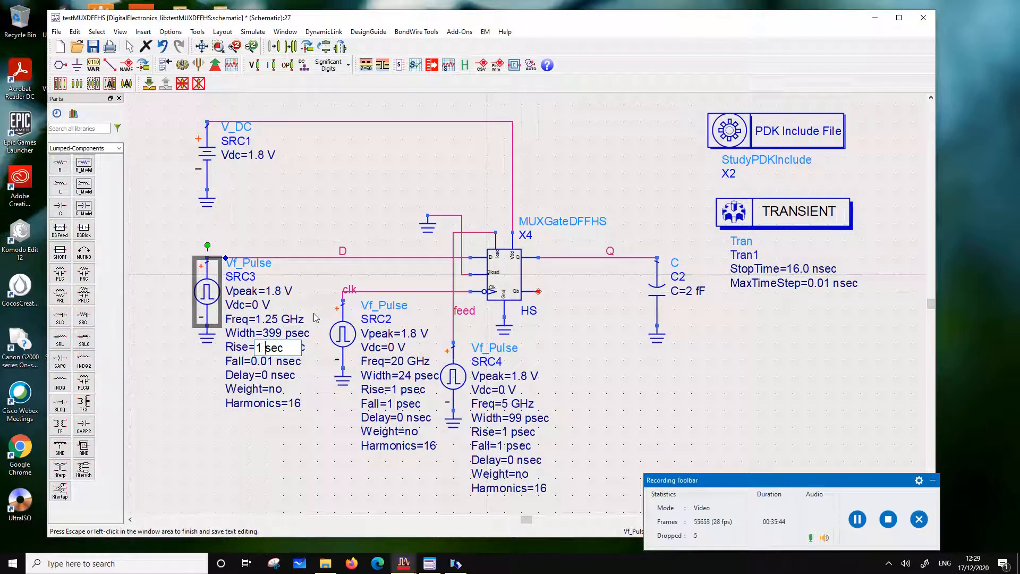
pyautogui.write('p')
pyautogui.click(255, 367)
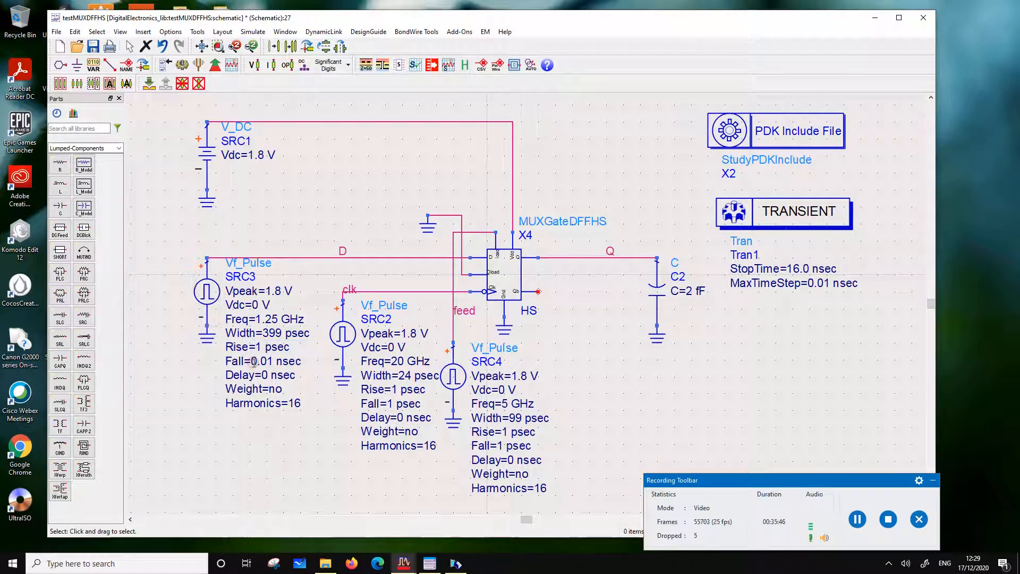
# Set the fall time of the D input source SRC3 to 1 psec
pyautogui.click(262, 363)
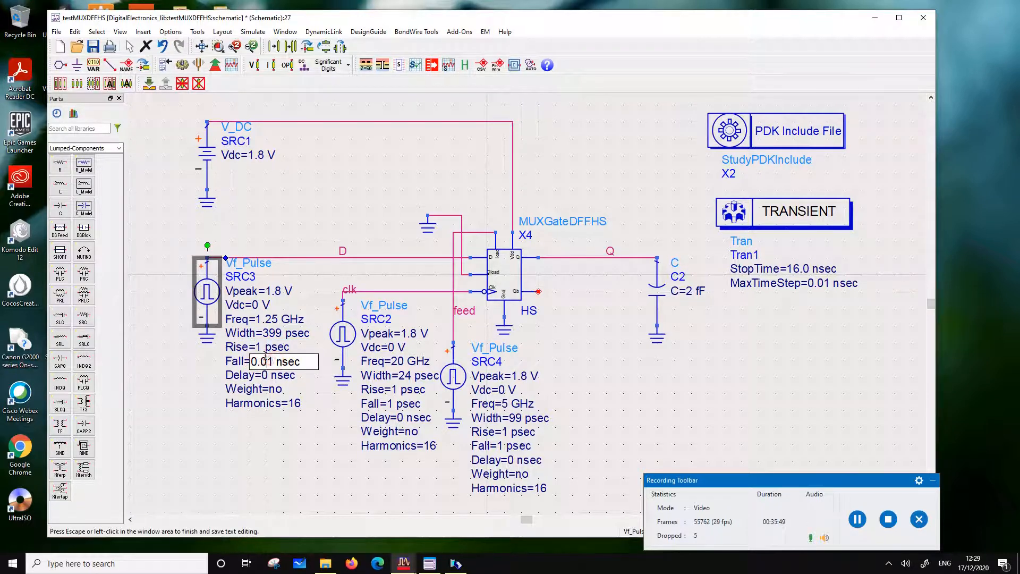
pyautogui.press('BackSpace')
pyautogui.press('BackSpace')
pyautogui.press('BackSpace')
pyautogui.press('BackSpace')
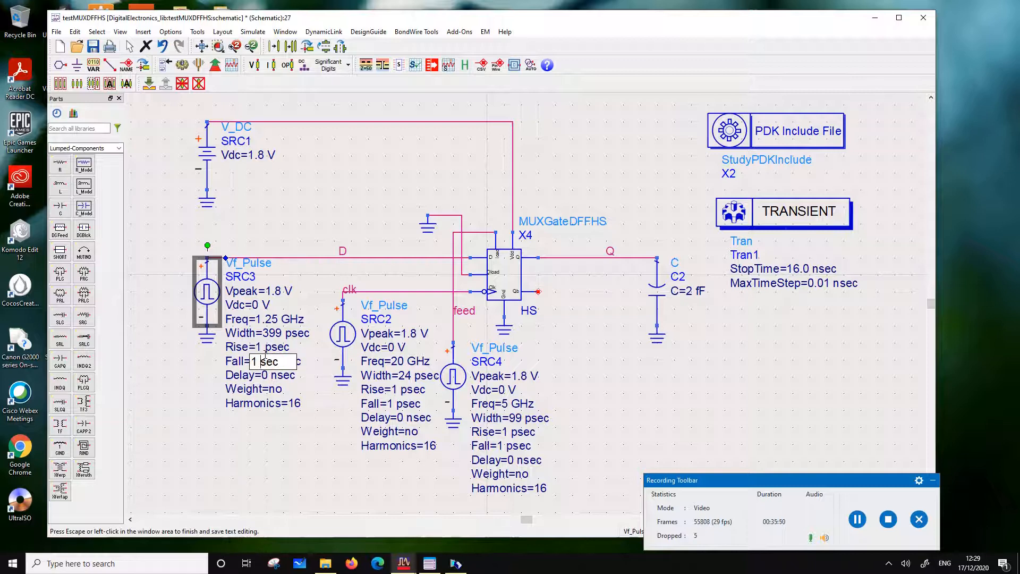
pyautogui.write('p')
pyautogui.click(323, 434)
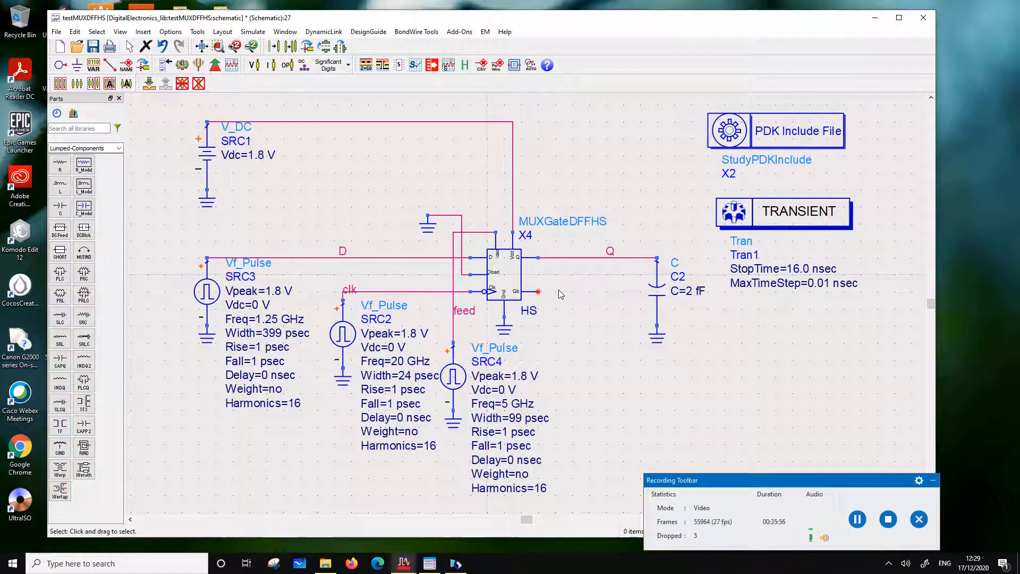
# Push into the PDK Include File X2, copy its 7nm FINFET models ncmg and pcmg, and return to the testMUXDFFHS schematic
pyautogui.click(744, 130)
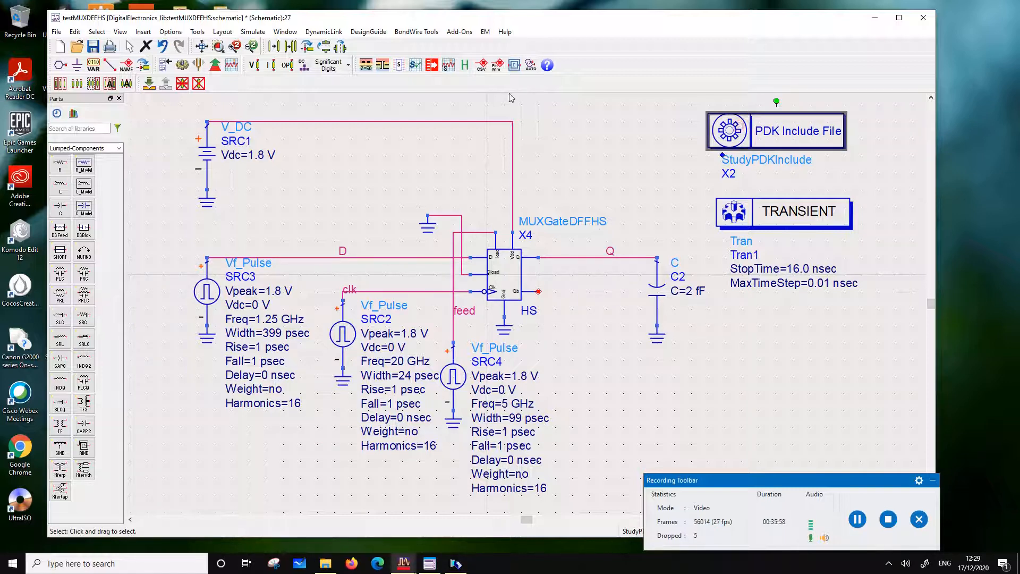
pyautogui.click(148, 84)
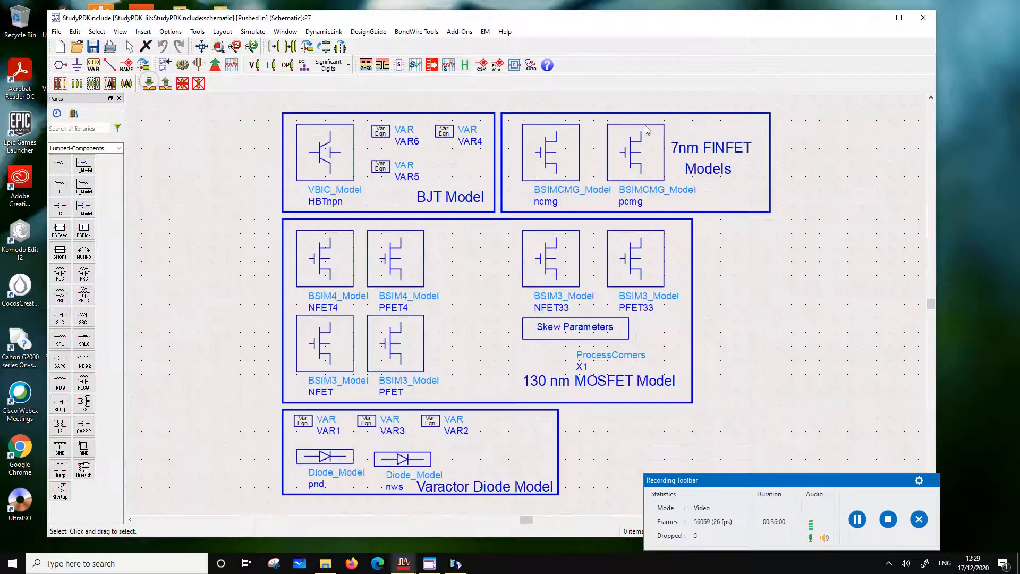
pyautogui.moveTo(516, 98); pyautogui.dragTo(674, 212)
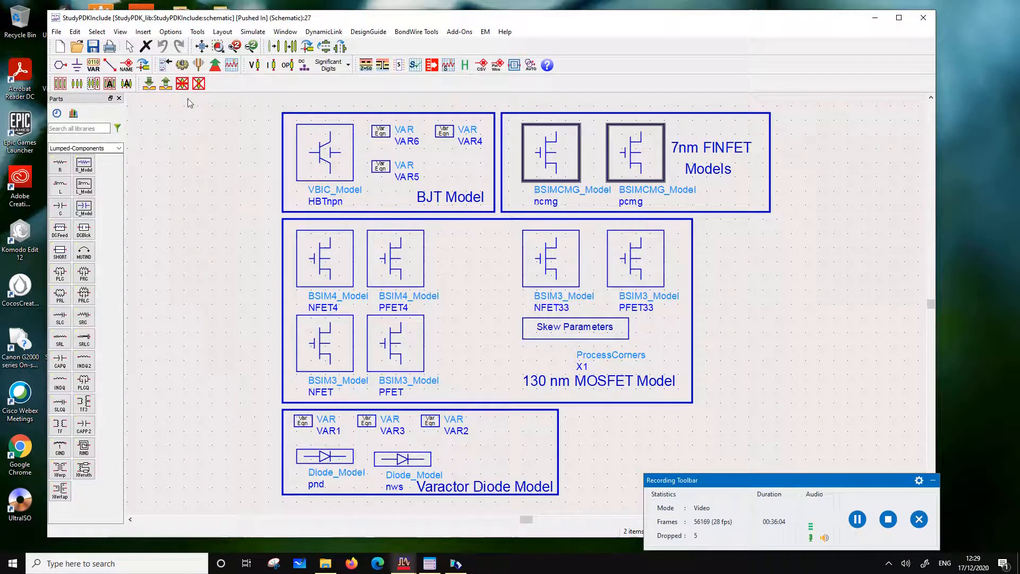
pyautogui.click(150, 84)
pyautogui.click(166, 84)
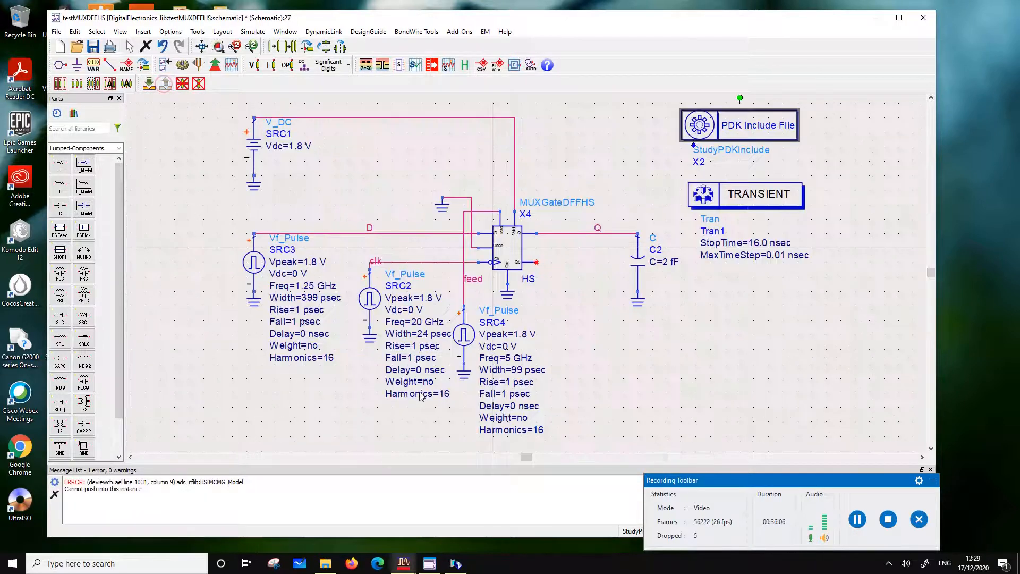
# Clear the message list and close it to free the schematic area
pyautogui.click(54, 495)
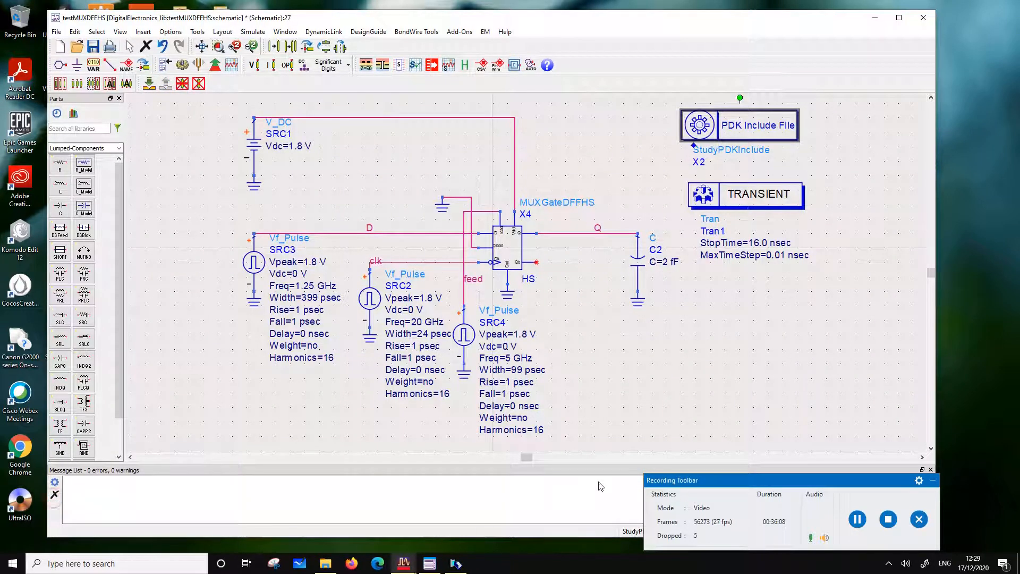
pyautogui.click(682, 484)
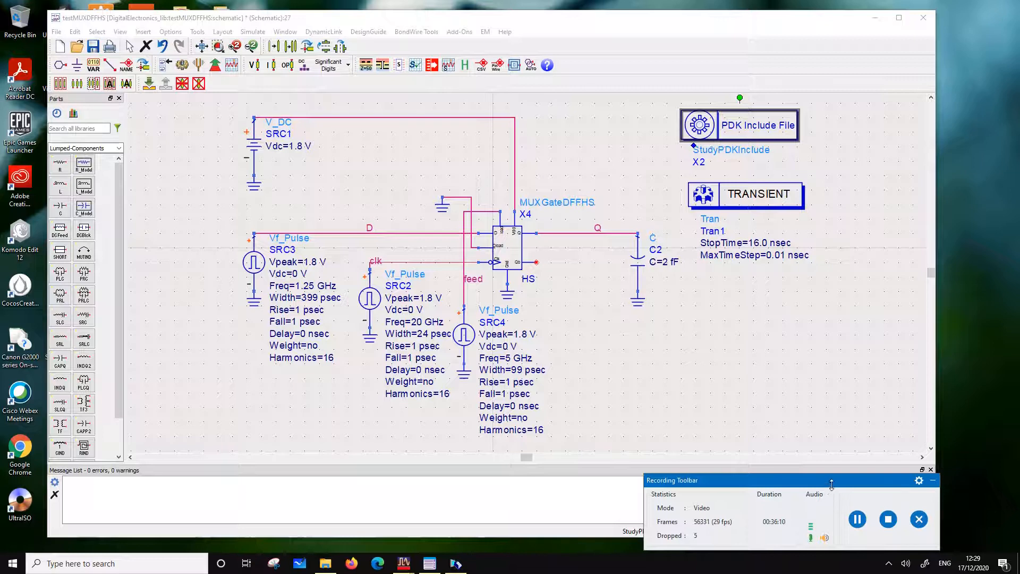
pyautogui.moveTo(829, 481); pyautogui.dragTo(695, 526)
pyautogui.click(931, 470)
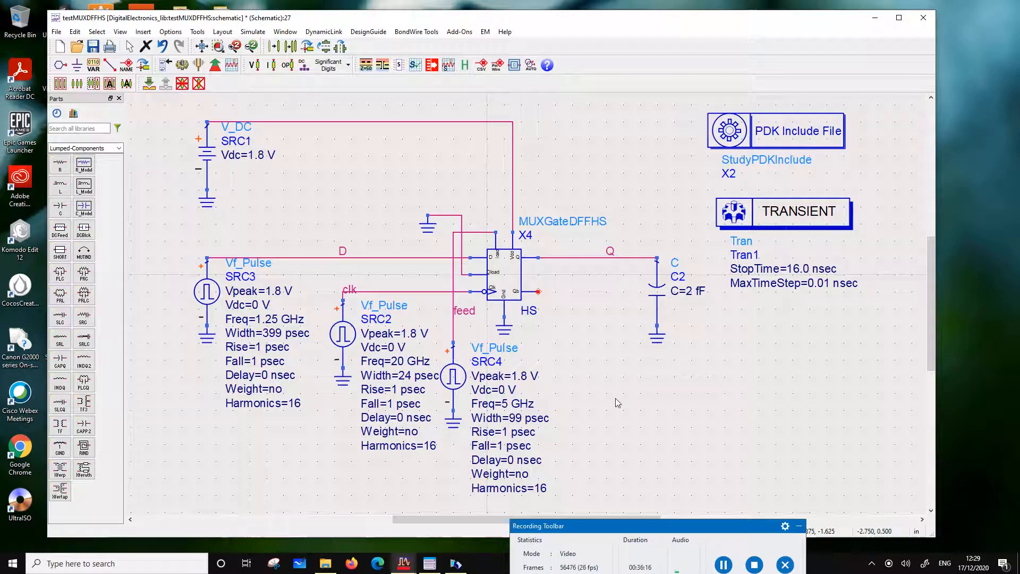
# Paste the ncmg and pcmg BSIMCMG models below capacitor C2, and delete the PDK Include File X2 from the schematic
pyautogui.hotkey('ctrl', 'v')
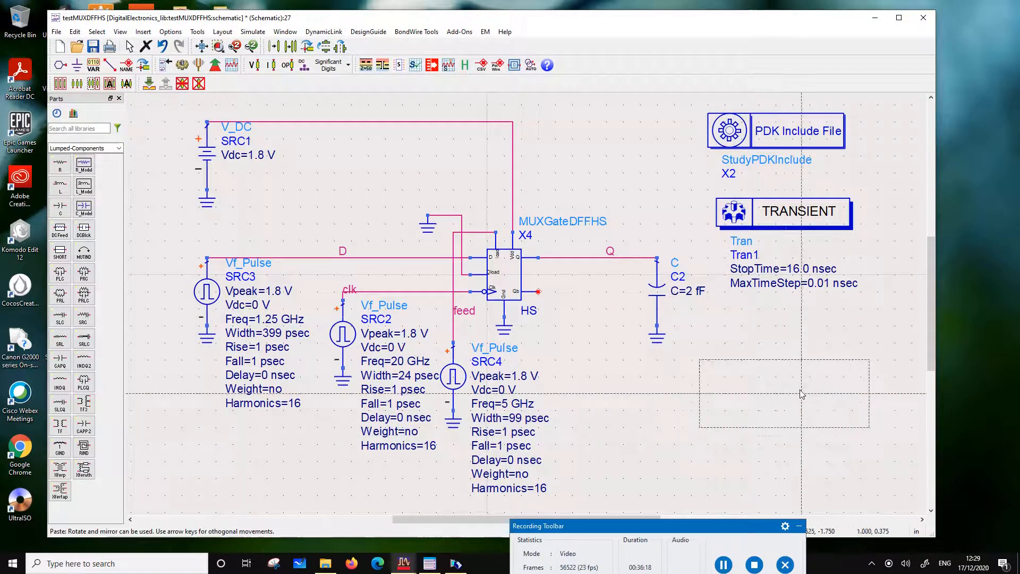
pyautogui.click(806, 134)
pyautogui.press('Delete')
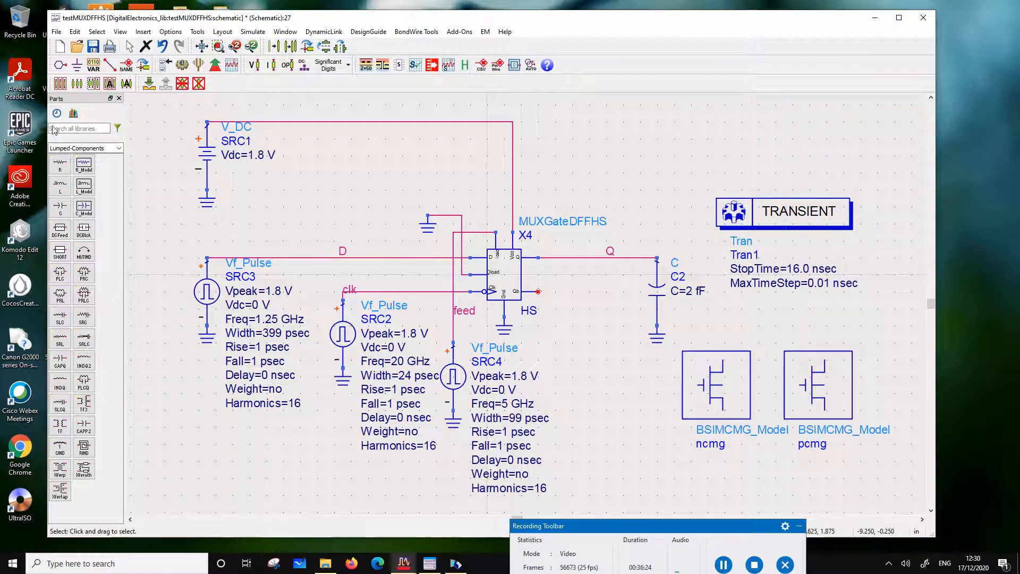
# Save the testMUXDFFHS schematic and run its transient simulation
pyautogui.click(93, 47)
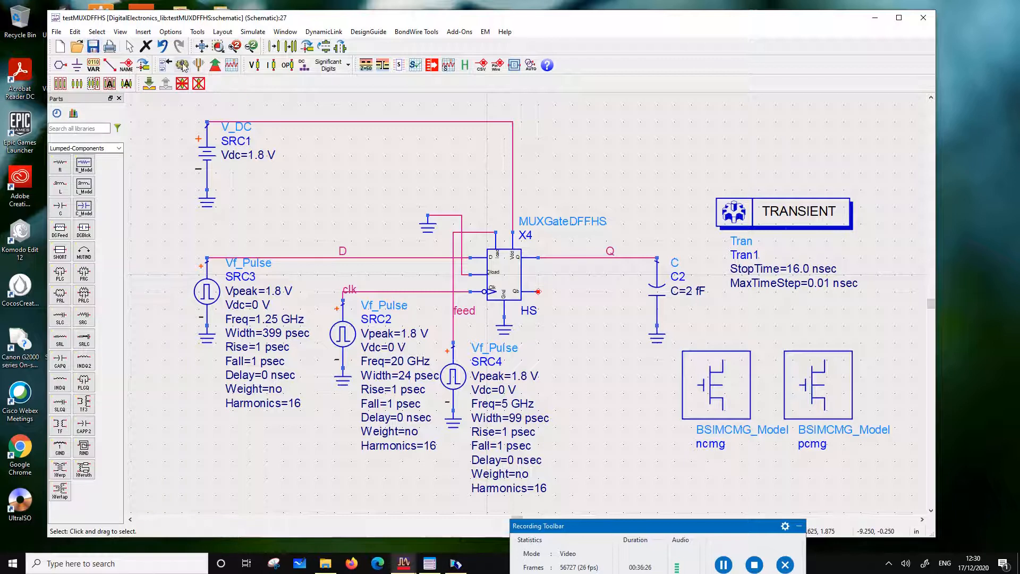
pyautogui.click(182, 65)
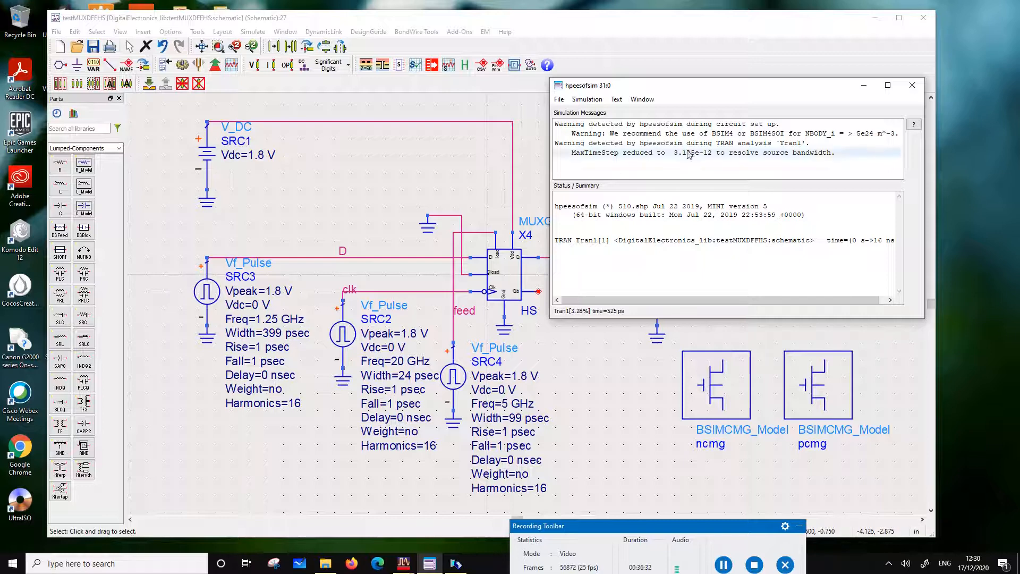
# Set the stop time of the transient controller Tran1 to 1.6 nsec
pyautogui.click(628, 428)
pyautogui.click(792, 269)
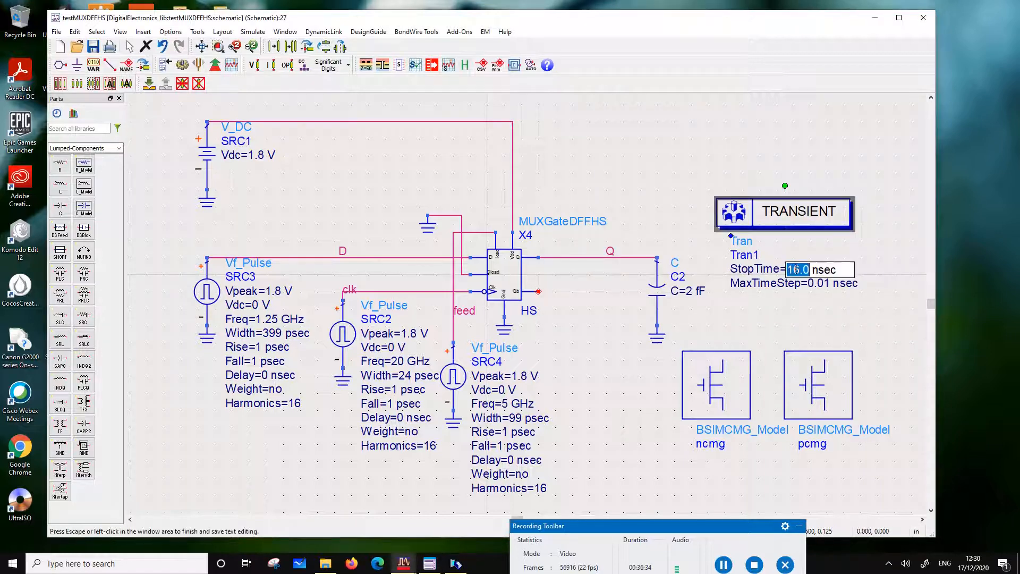
pyautogui.write('.')
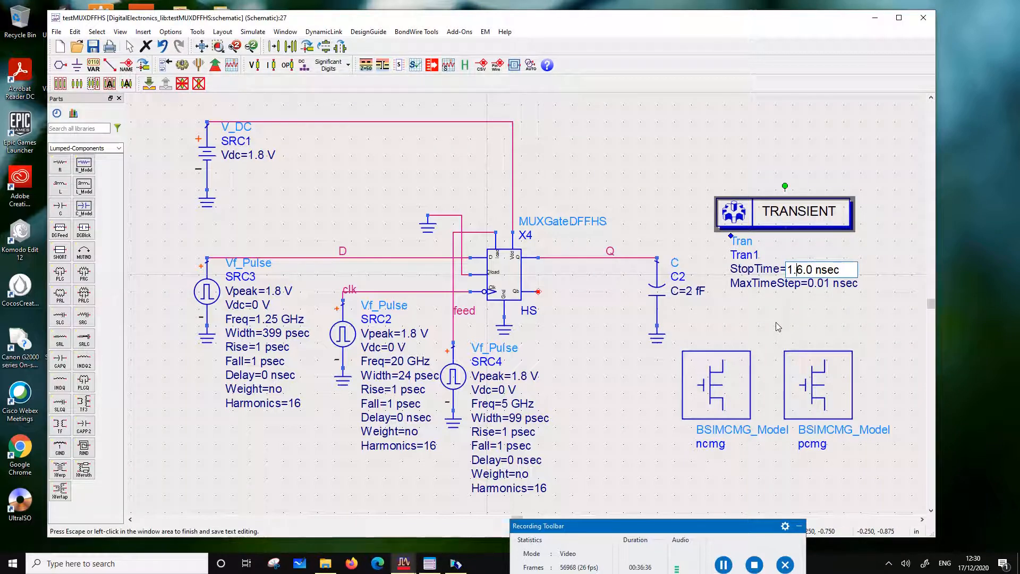
pyautogui.press('Delete')
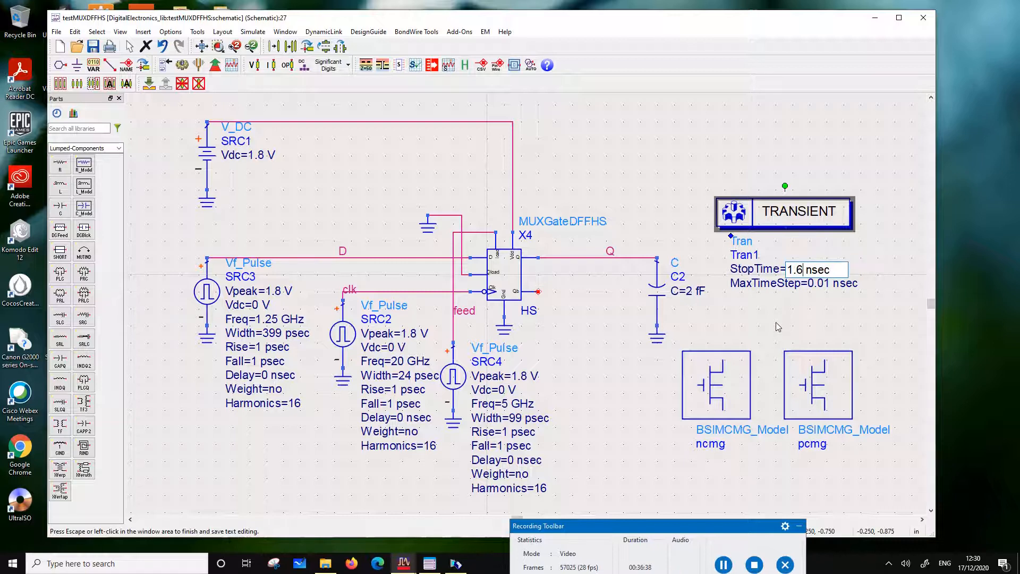
# Set the maximum time step of Tran1 to 1 psec and save the schematic
pyautogui.click(820, 284)
pyautogui.click(820, 285)
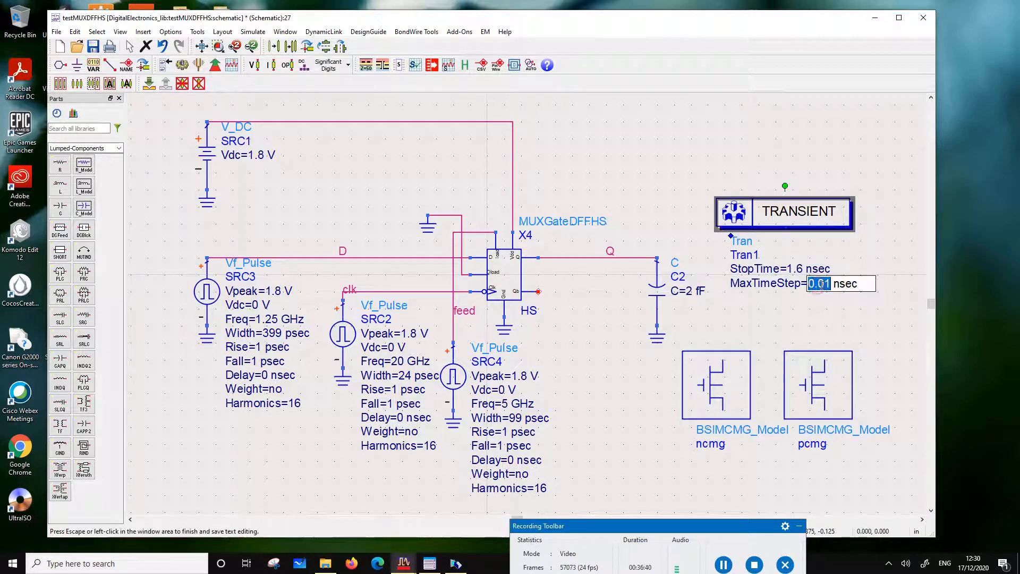
pyautogui.press('BackSpace')
pyautogui.press('BackSpace')
pyautogui.press('BackSpace')
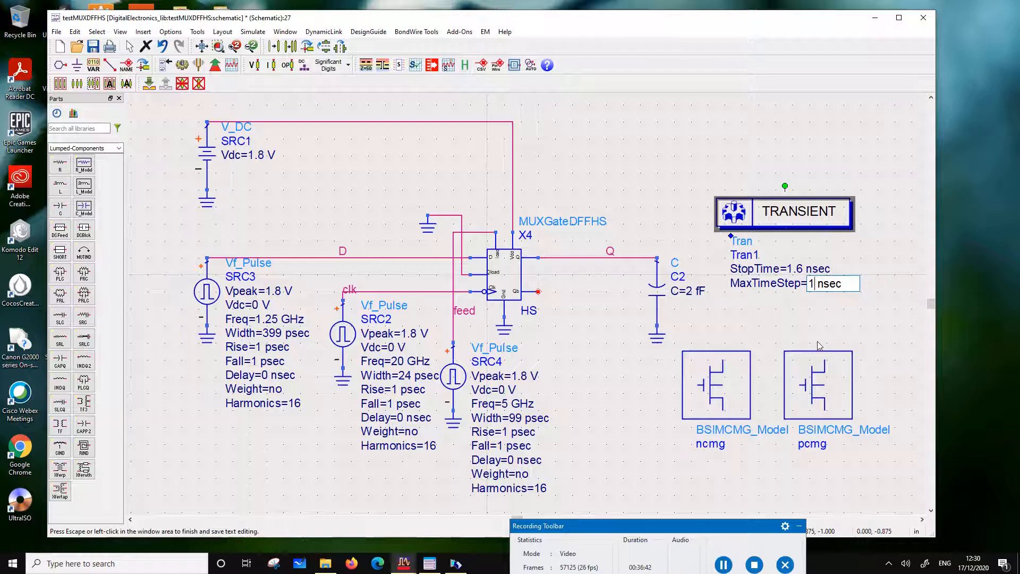
pyautogui.press('BackSpace')
pyautogui.write('p')
pyautogui.click(610, 204)
pyautogui.hotkey('ctrl', 's')
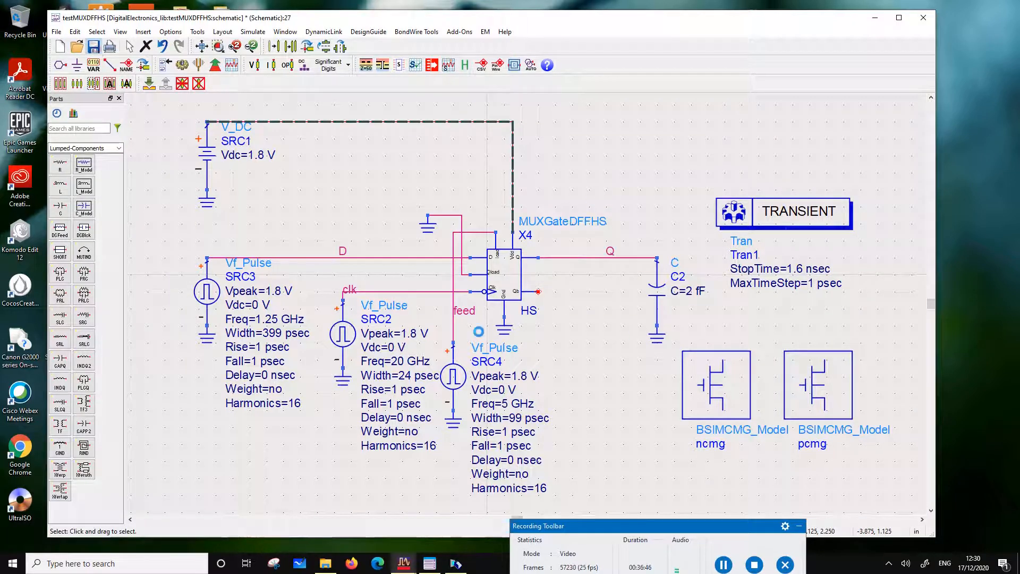
# Stop and release the running simulator, and simulate the testMUXDFFHS schematic with the shortened transient settings
pyautogui.click(253, 32)
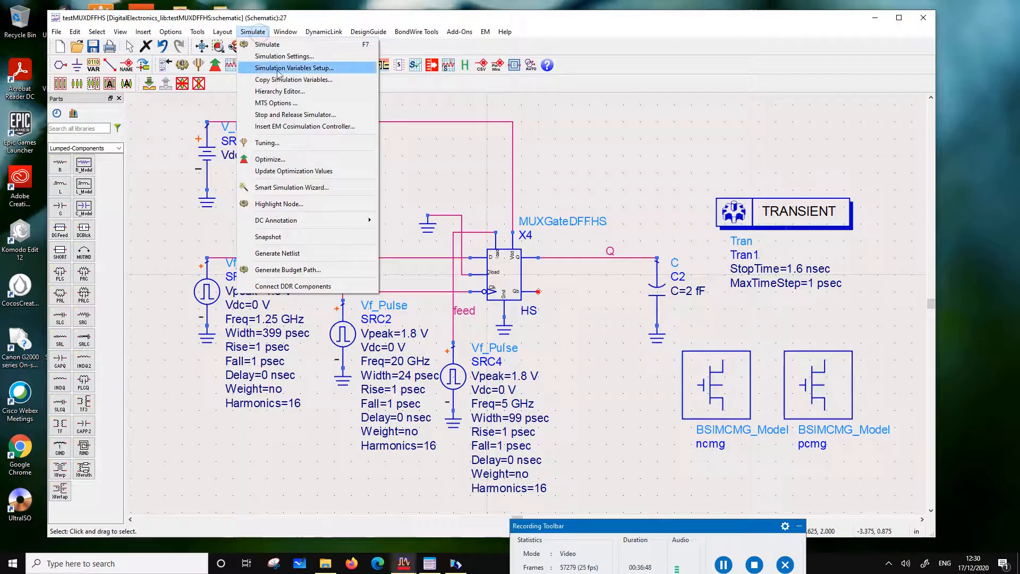
pyautogui.click(295, 114)
pyautogui.click(516, 294)
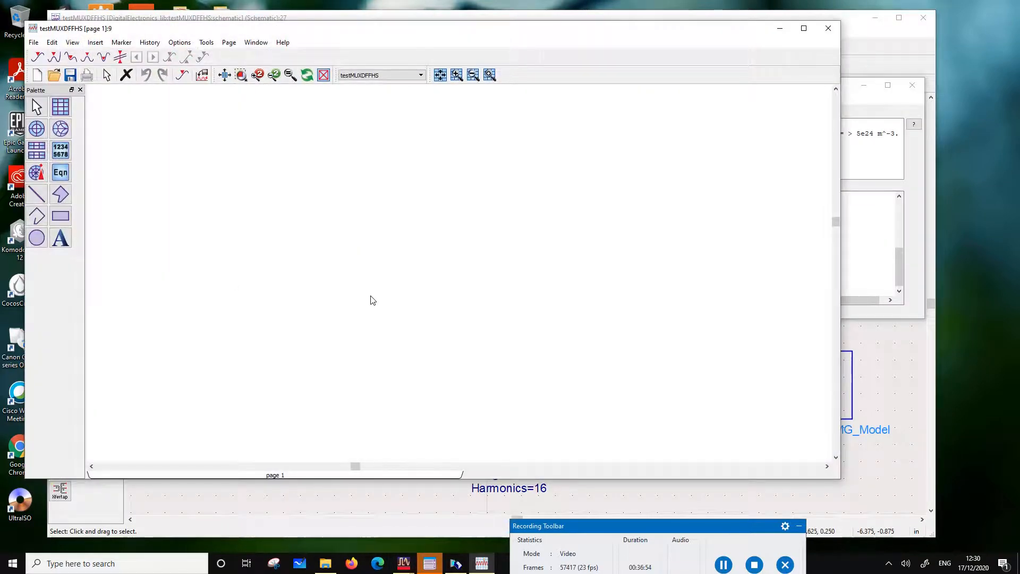
pyautogui.click(313, 485)
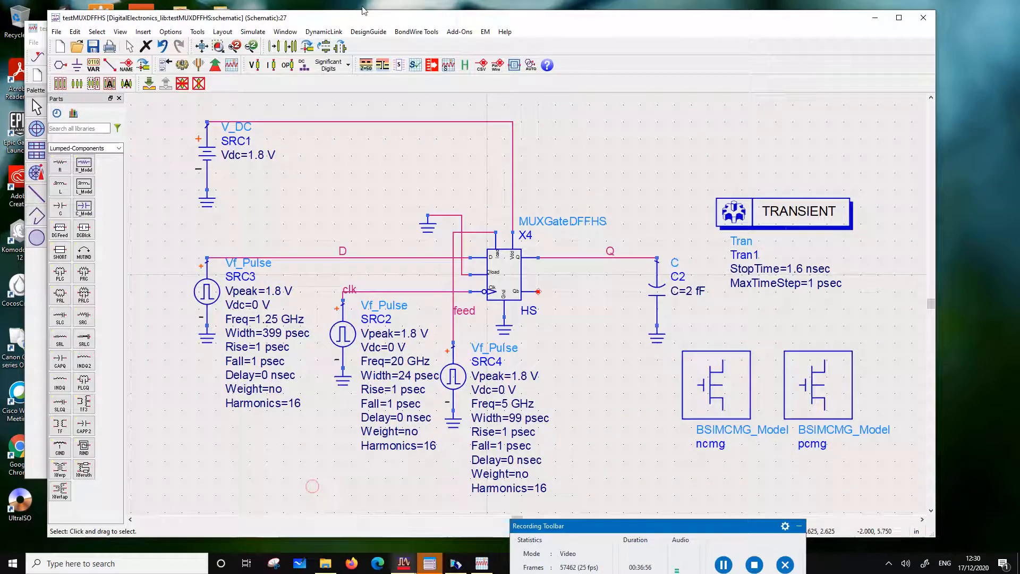
pyautogui.click(182, 64)
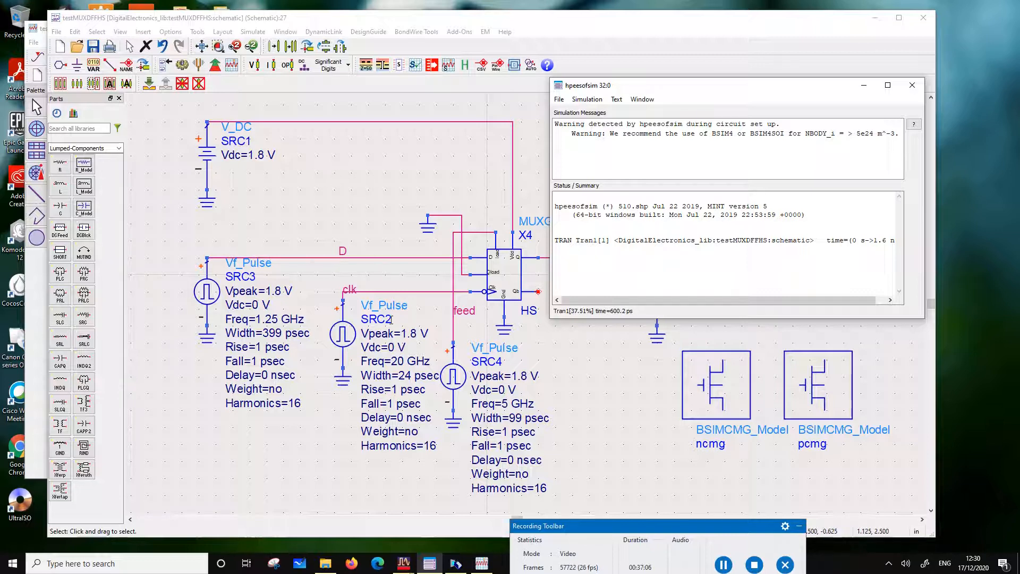
# Open the medium-speed data display testMUXDFFMS.dds from the workspace's folder tree
pyautogui.moveTo(404, 563)
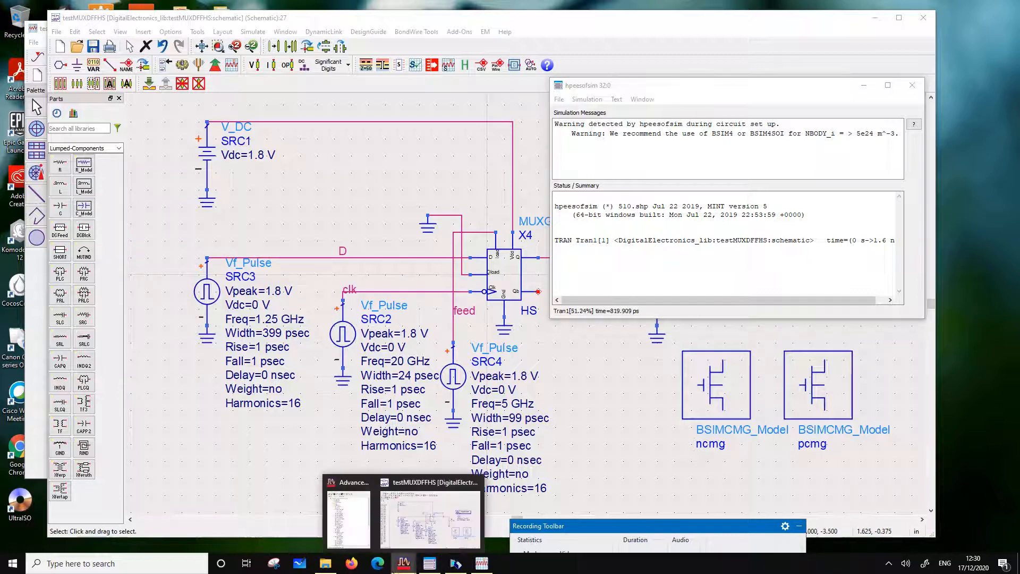
pyautogui.click(358, 528)
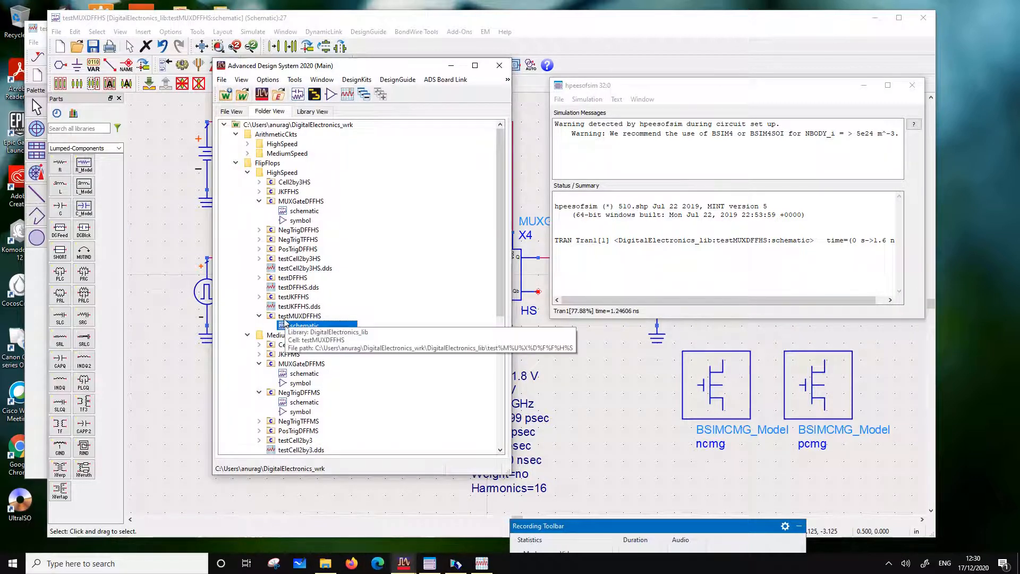
pyautogui.scroll(-3, 289, 441)
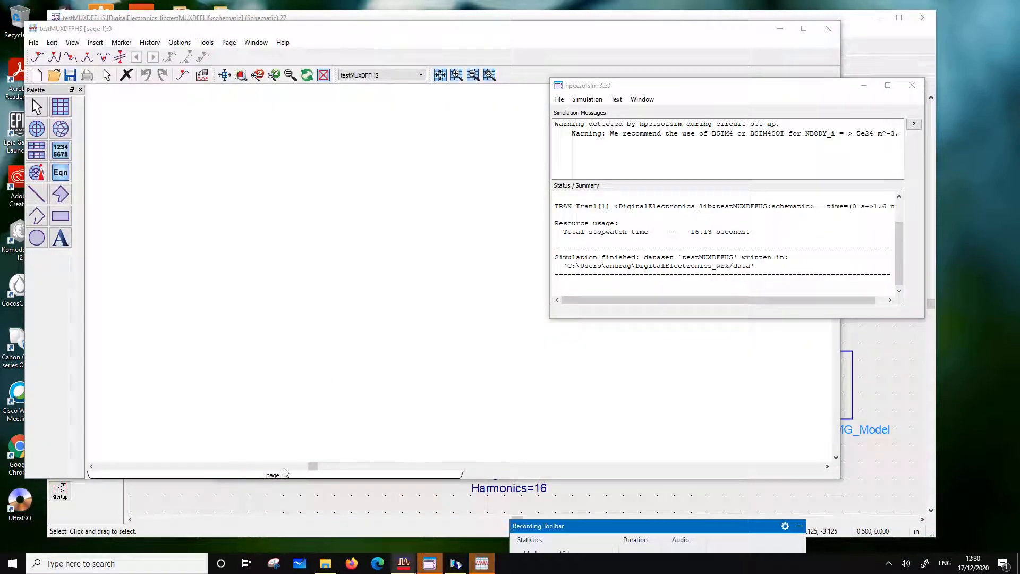
pyautogui.moveTo(430, 562)
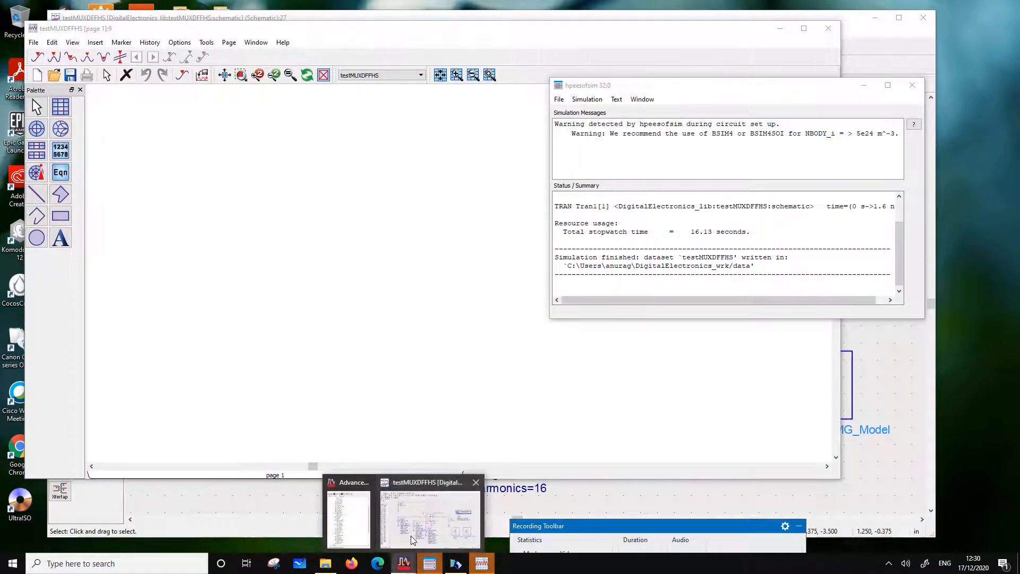
pyautogui.click(447, 513)
pyautogui.click(370, 511)
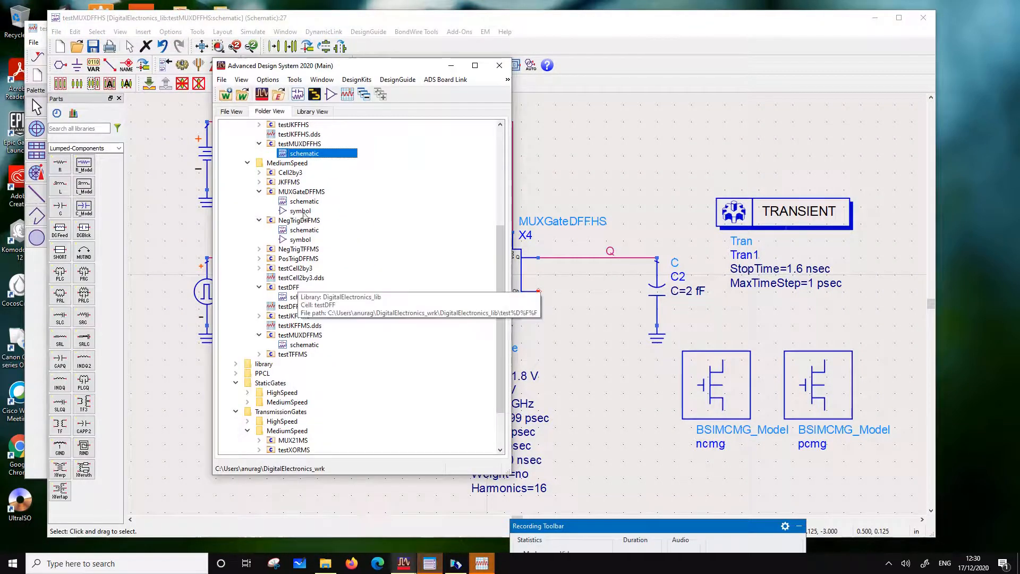
pyautogui.scroll(-1, 306, 222)
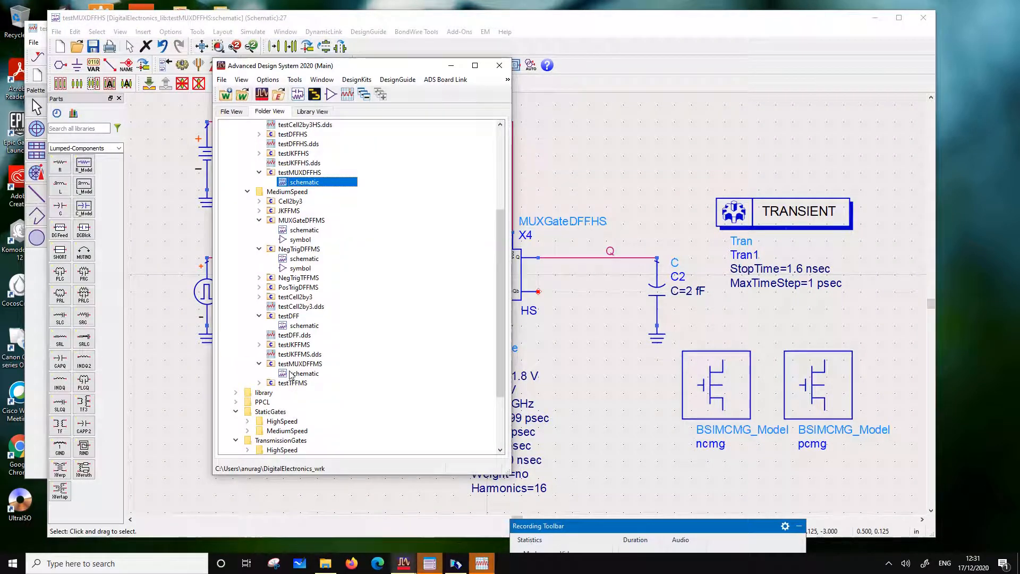
pyautogui.scroll(-3, 301, 385)
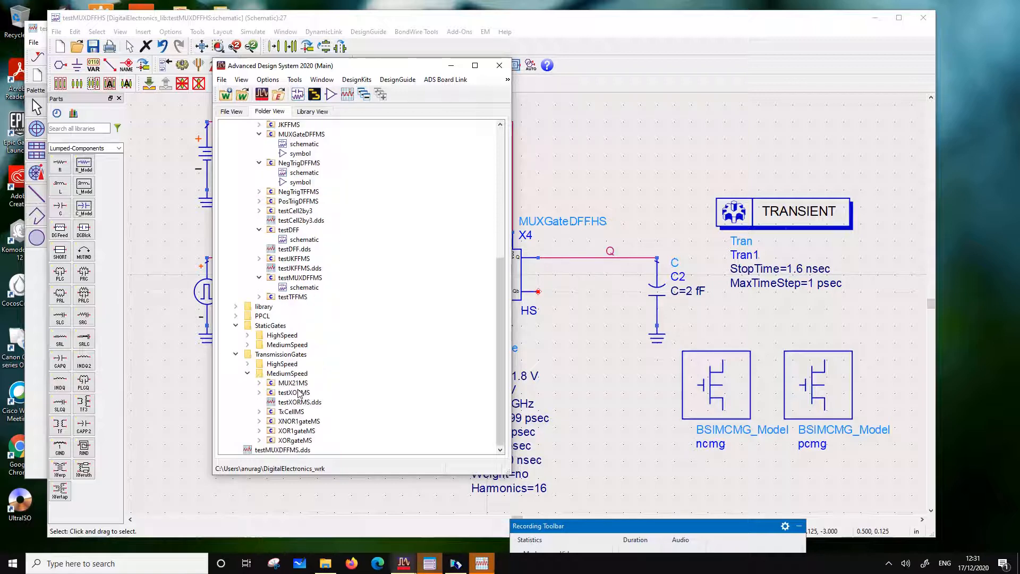
pyautogui.doubleClick(277, 449)
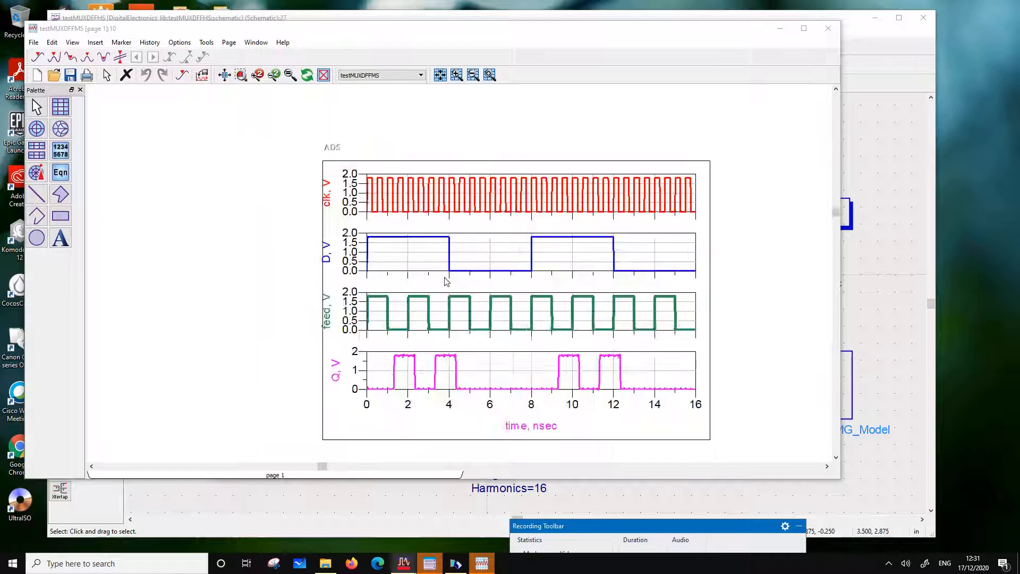
# Copy the stacked clk, D, feed and Q plot from testMUXDFFMS and paste it into the testMUXDFFHS data display
pyautogui.click(435, 414)
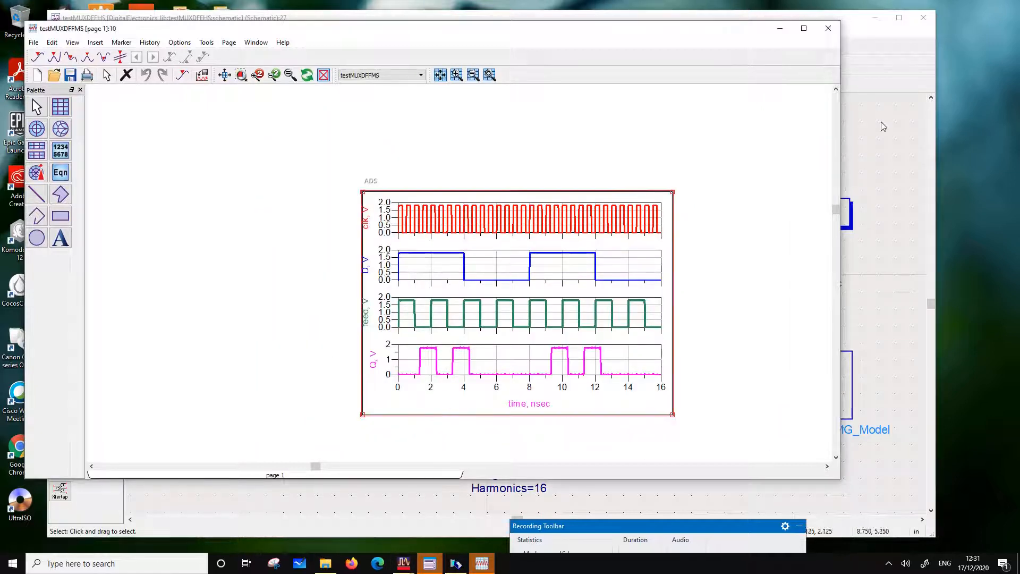
pyautogui.press('Delete')
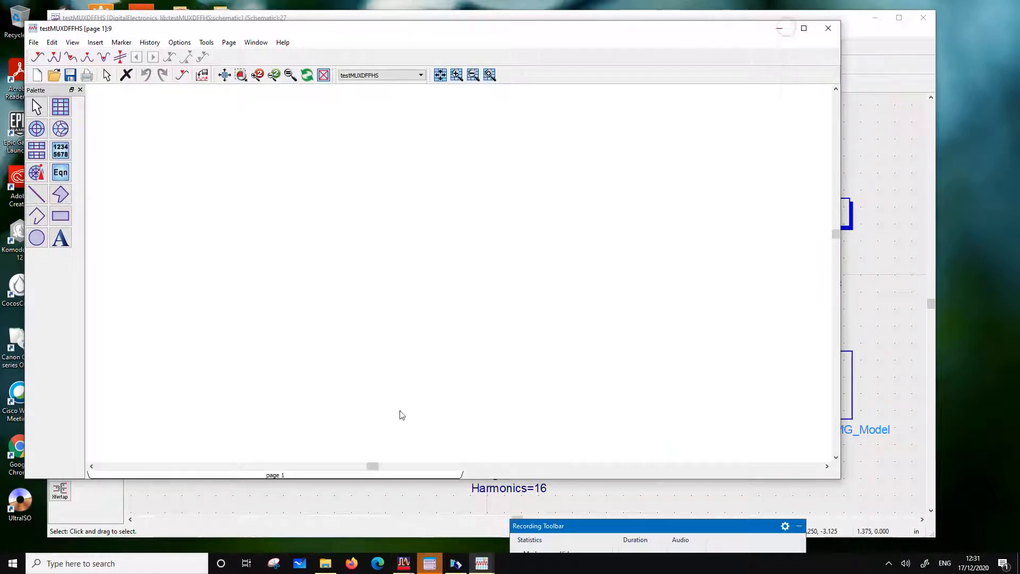
pyautogui.hotkey('ctrl', 'v')
pyautogui.click(299, 201)
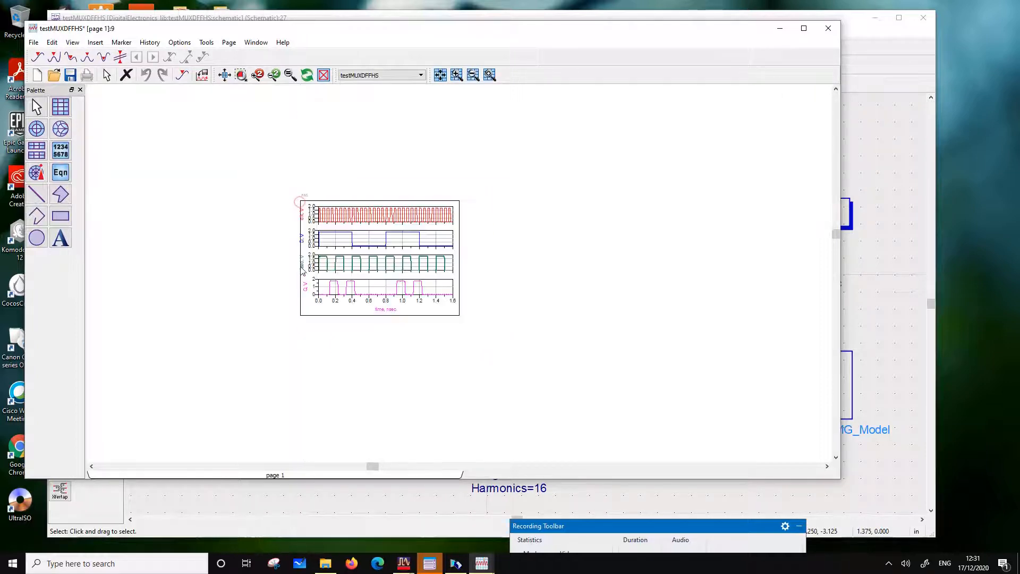
pyautogui.scroll(4, 386, 273)
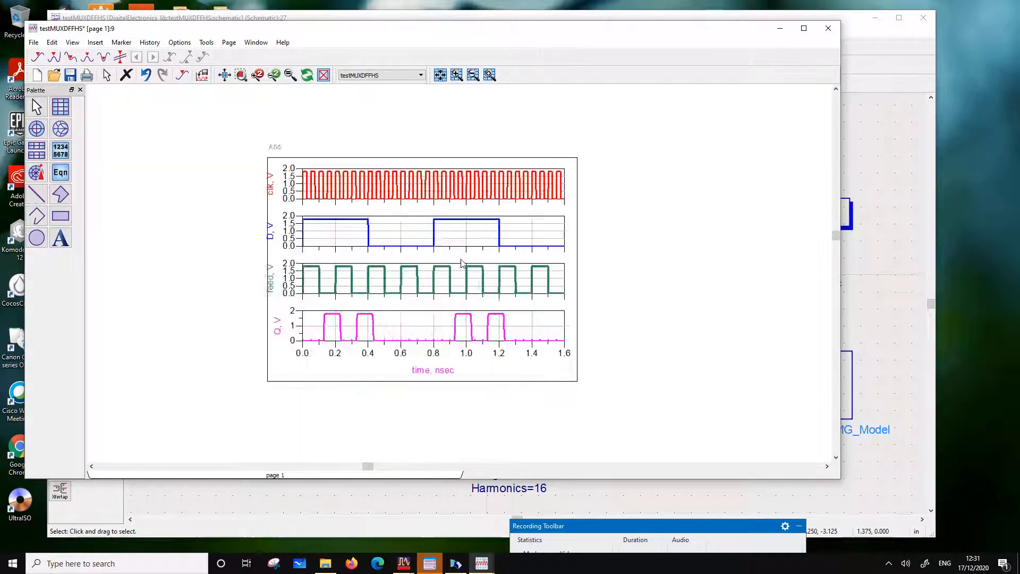
# Apply a solid 1.5-point line to the Q waveform through its trace options
pyautogui.click(352, 359)
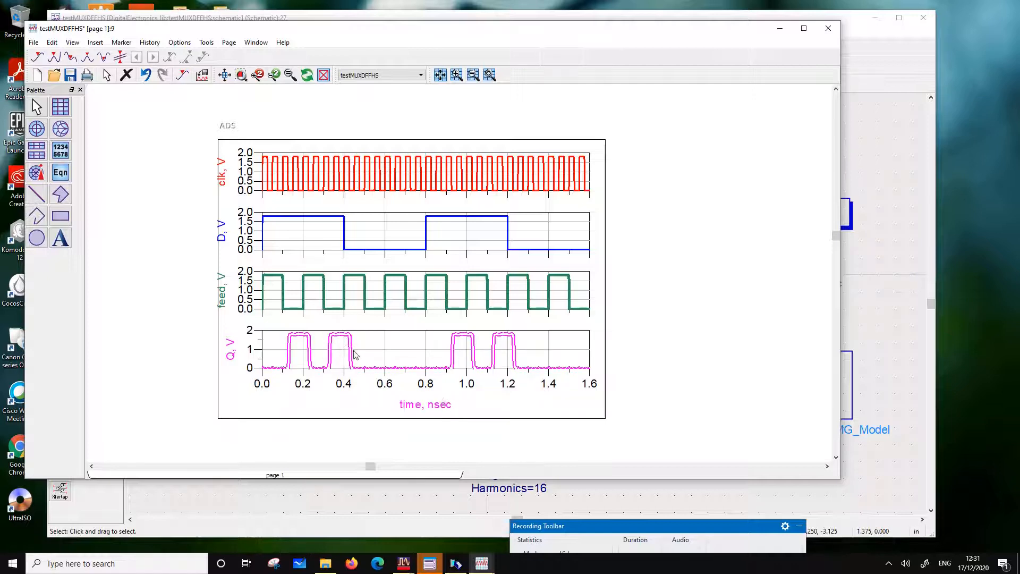
pyautogui.doubleClick(352, 355)
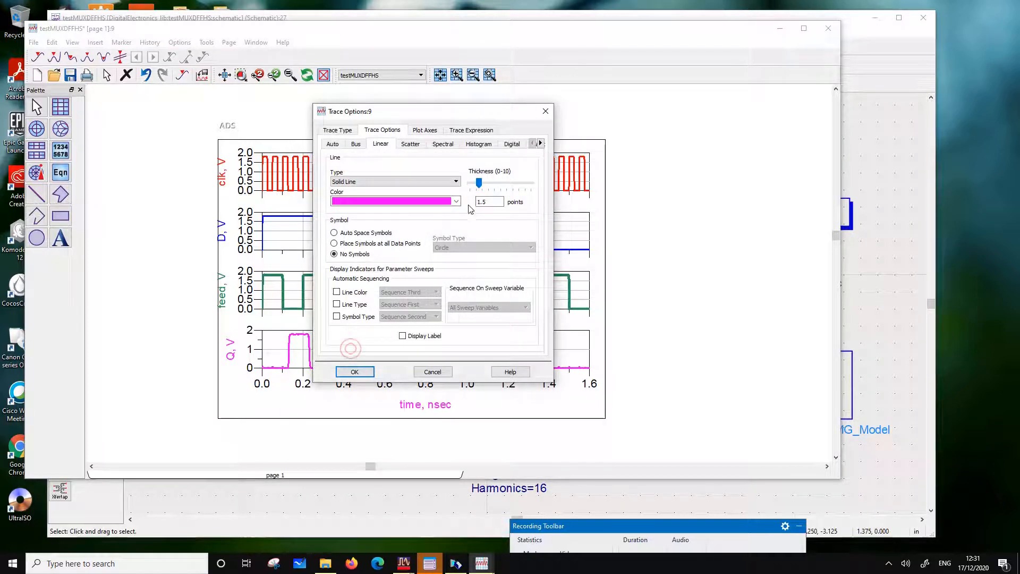
pyautogui.click(355, 372)
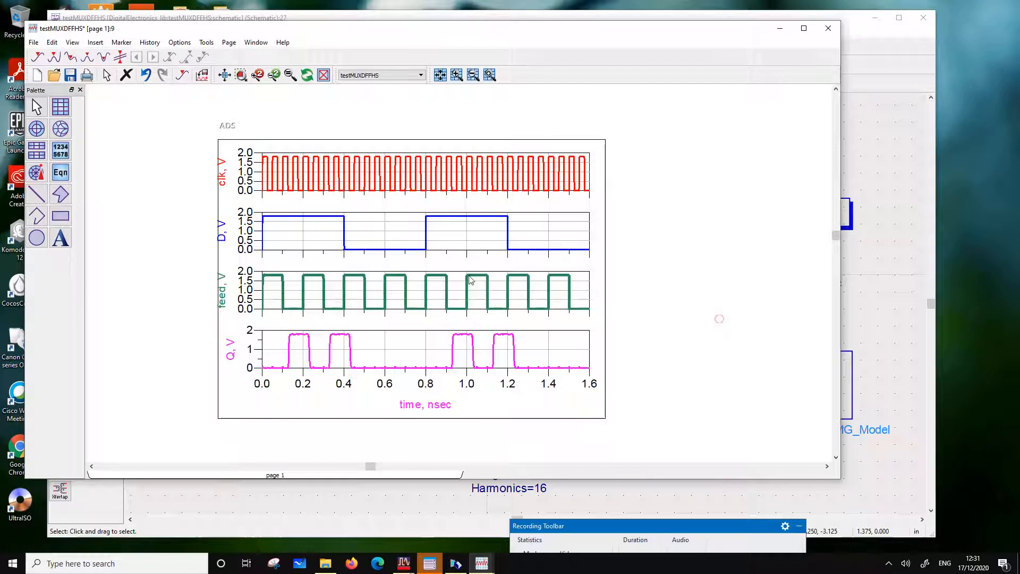
# Save the testMUXDFFHS data display and close its window
pyautogui.click(71, 76)
pyautogui.moveTo(126, 29); pyautogui.dragTo(132, 114)
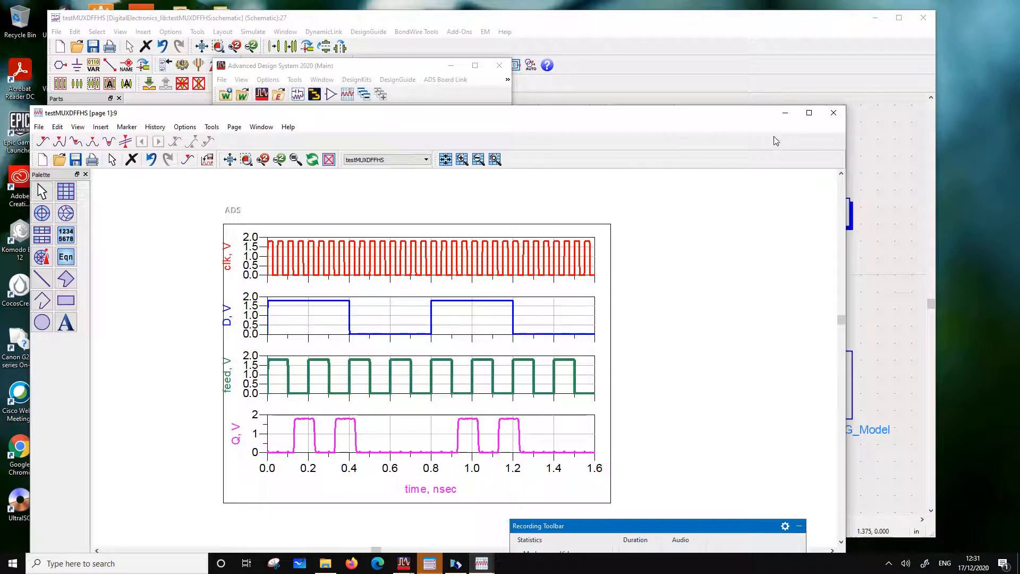
pyautogui.click(833, 113)
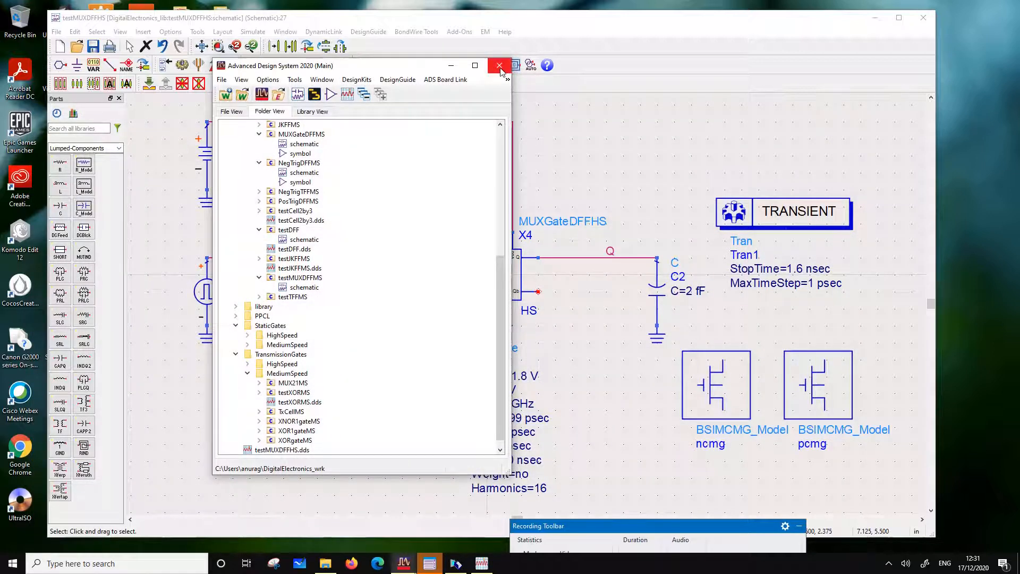
pyautogui.moveTo(708, 528); pyautogui.dragTo(743, 371)
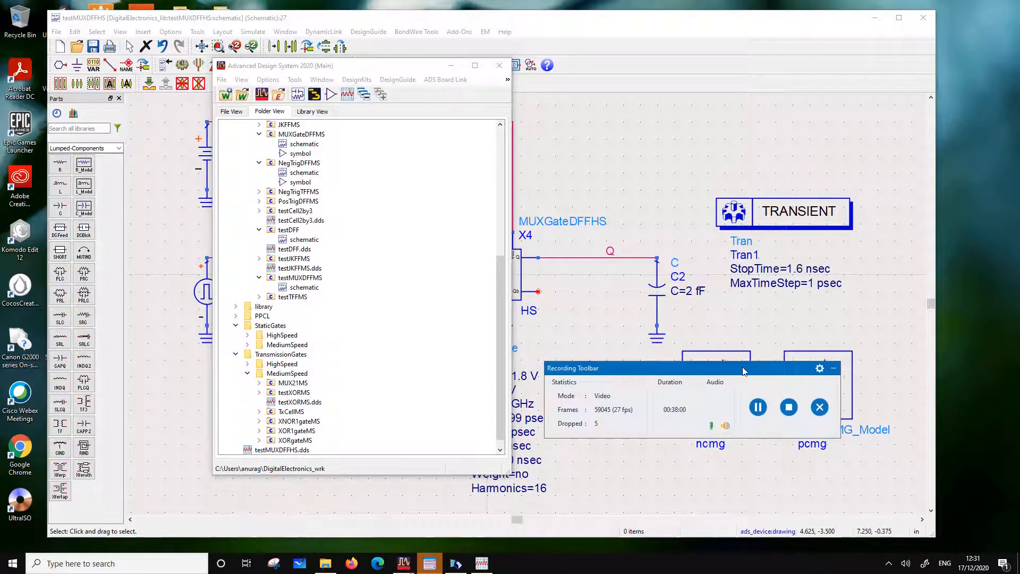